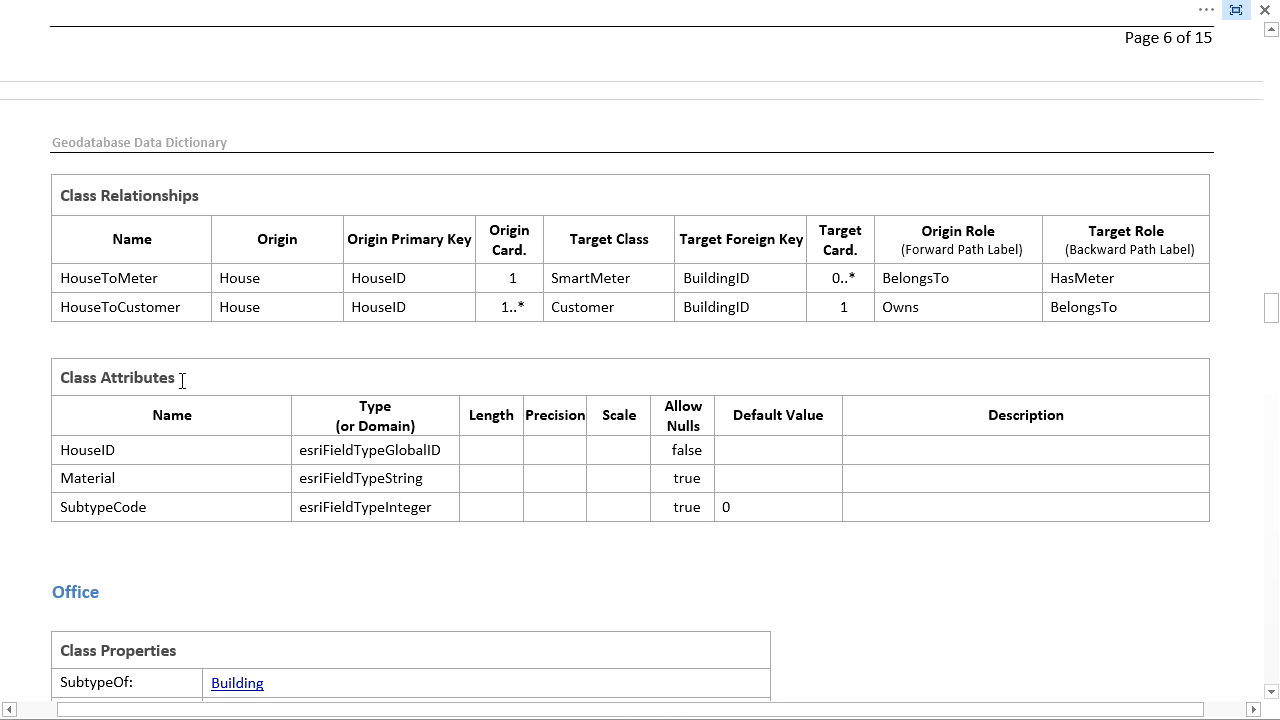
{"action": "scroll", "coordinate": [182, 381], "scroll_direction": "down", "scroll_amount": 20}
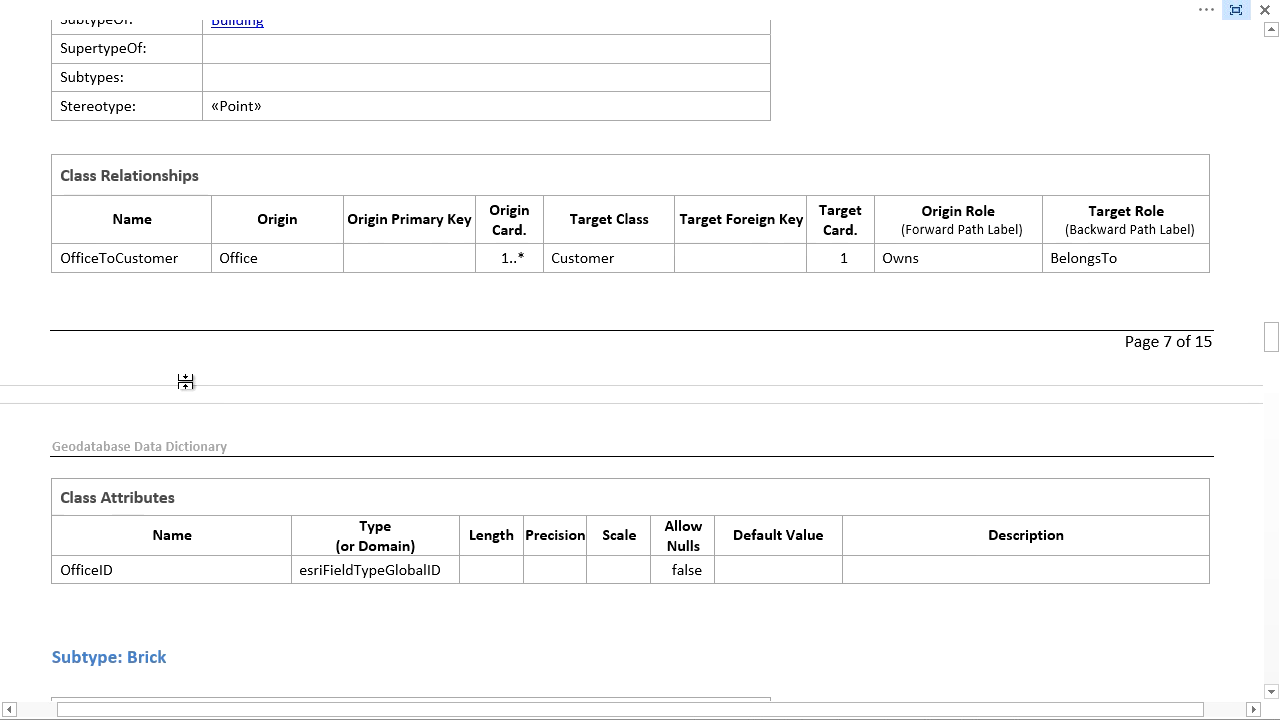
{"action": "scroll", "coordinate": [280, 405], "scroll_direction": "down", "scroll_amount": 20}
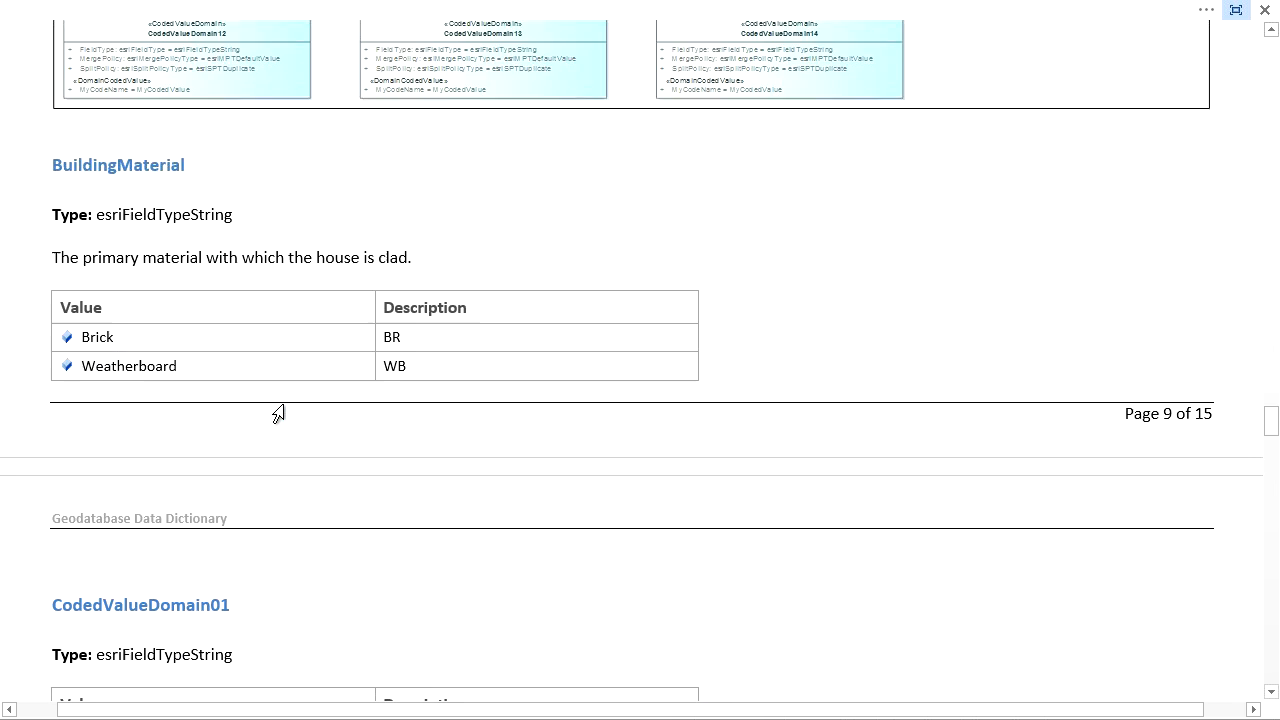
{"action": "scroll", "coordinate": [324, 379], "scroll_direction": "up", "scroll_amount": 6}
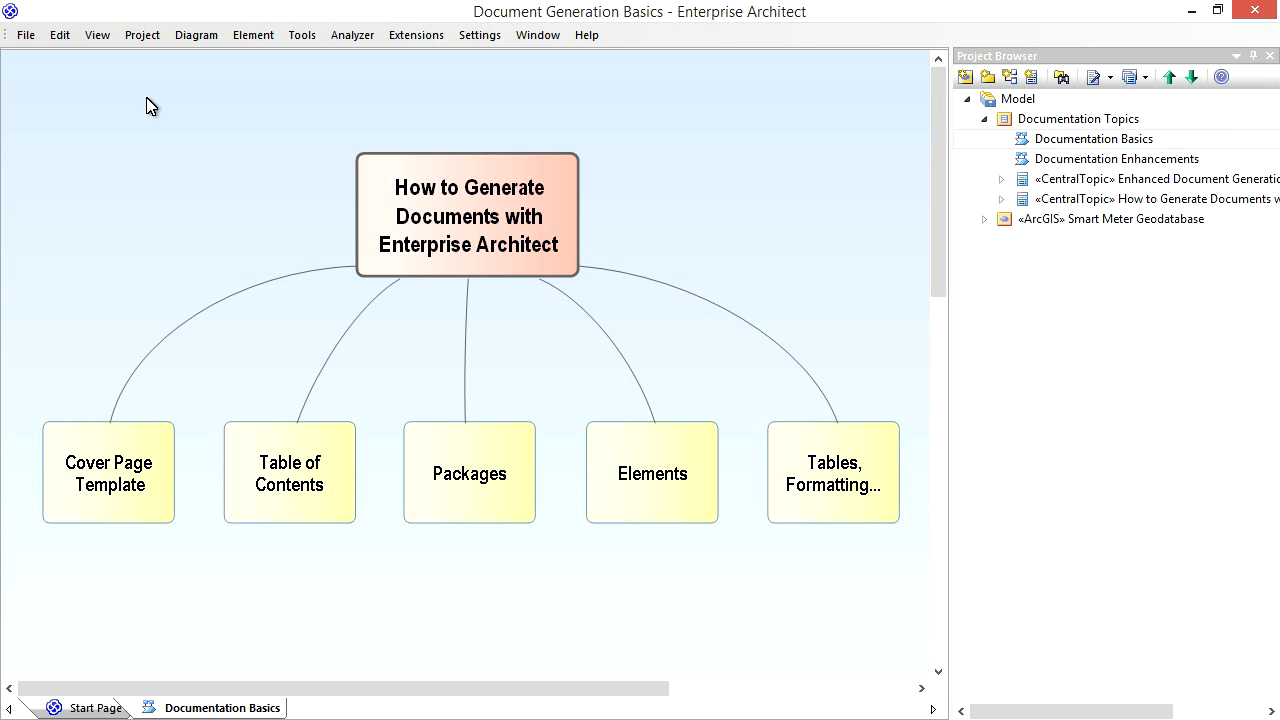
- Start a new user document template from the project resources, named "ArcGIS Data Dictionary Cover page", with template type Cover Pages
{"action": "left_click", "coordinate": [145, 35]}
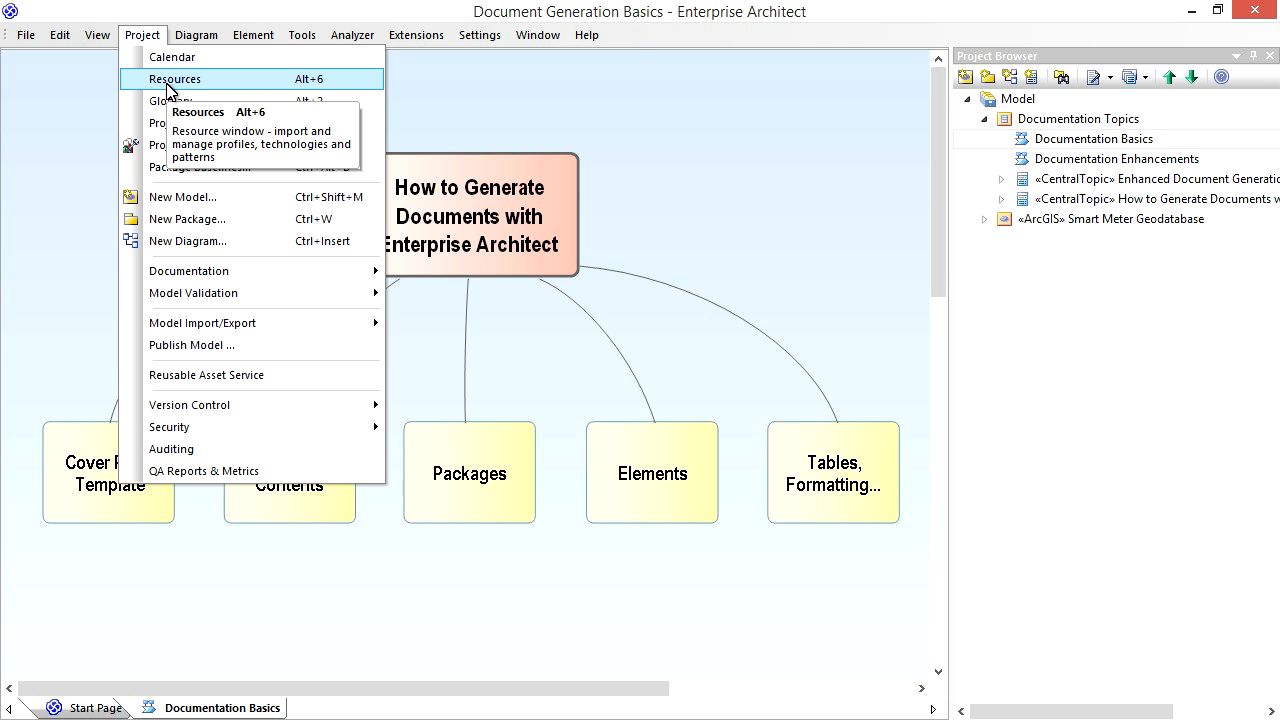
{"action": "left_click", "coordinate": [170, 82]}
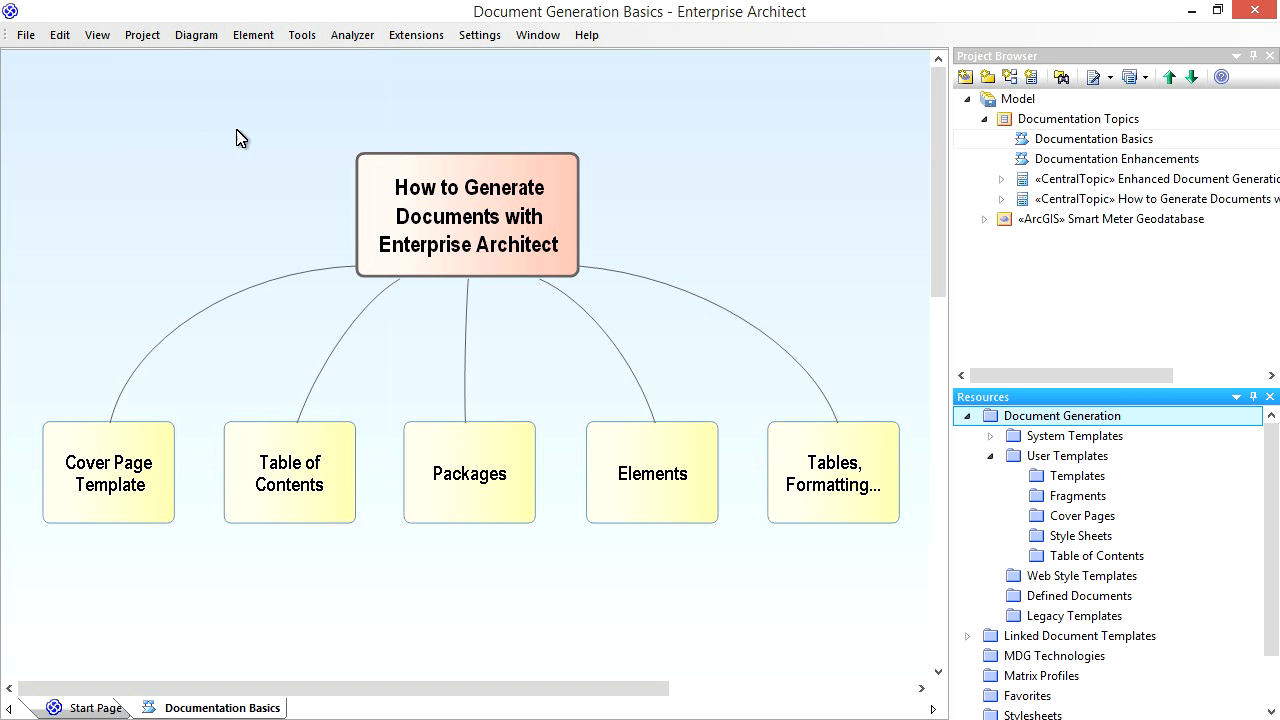
{"action": "right_click", "coordinate": [1092, 456]}
{"action": "left_click", "coordinate": [1163, 467]}
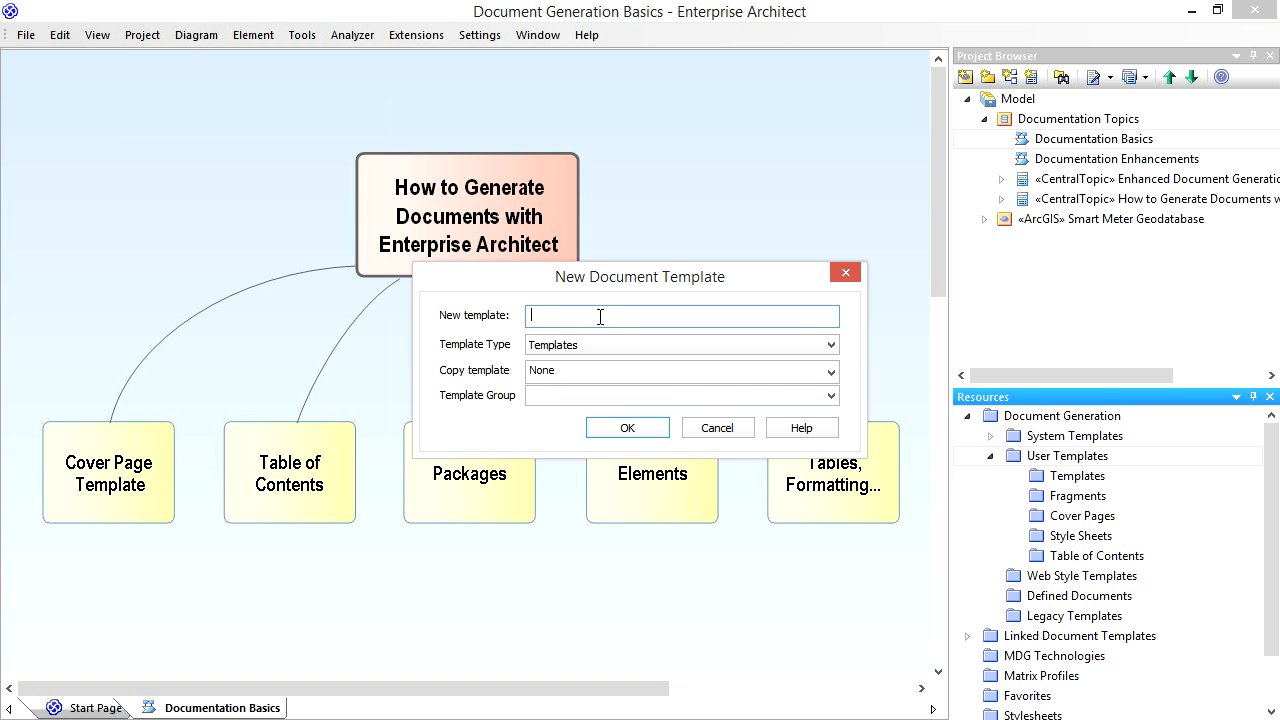
{"action": "type", "text": "ArcGIS Data Dictionary Cover page"}
{"action": "left_click", "coordinate": [737, 349]}
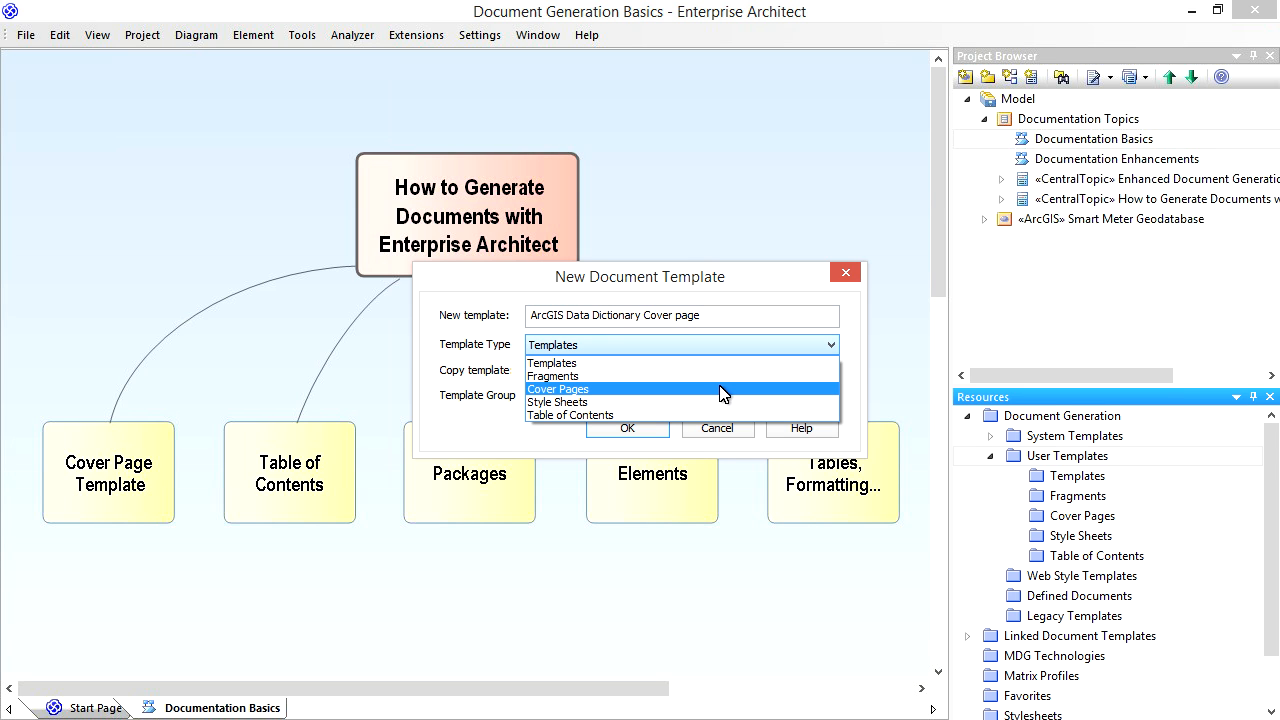
{"action": "left_click", "coordinate": [723, 389]}
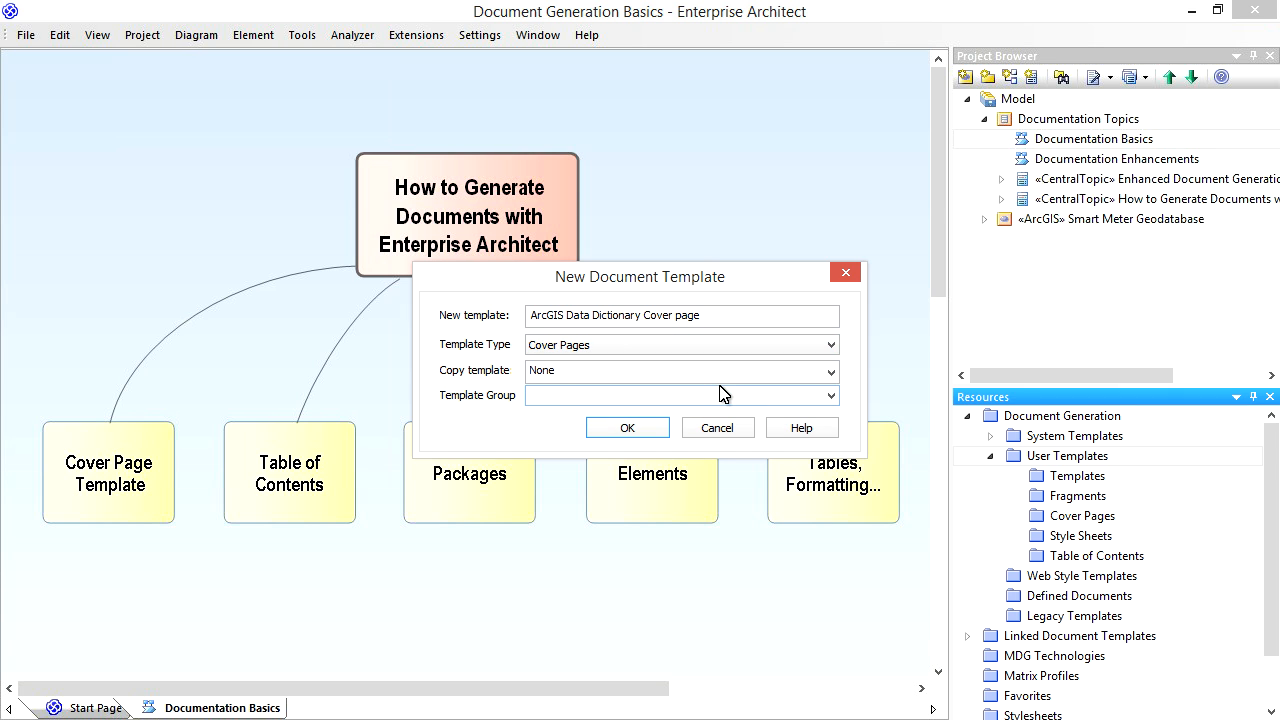
- Base the new template on the Landscape system template, assign it to the group "ArcGIS Data Dictionary Cover page", and create it
{"action": "left_click", "coordinate": [829, 374]}
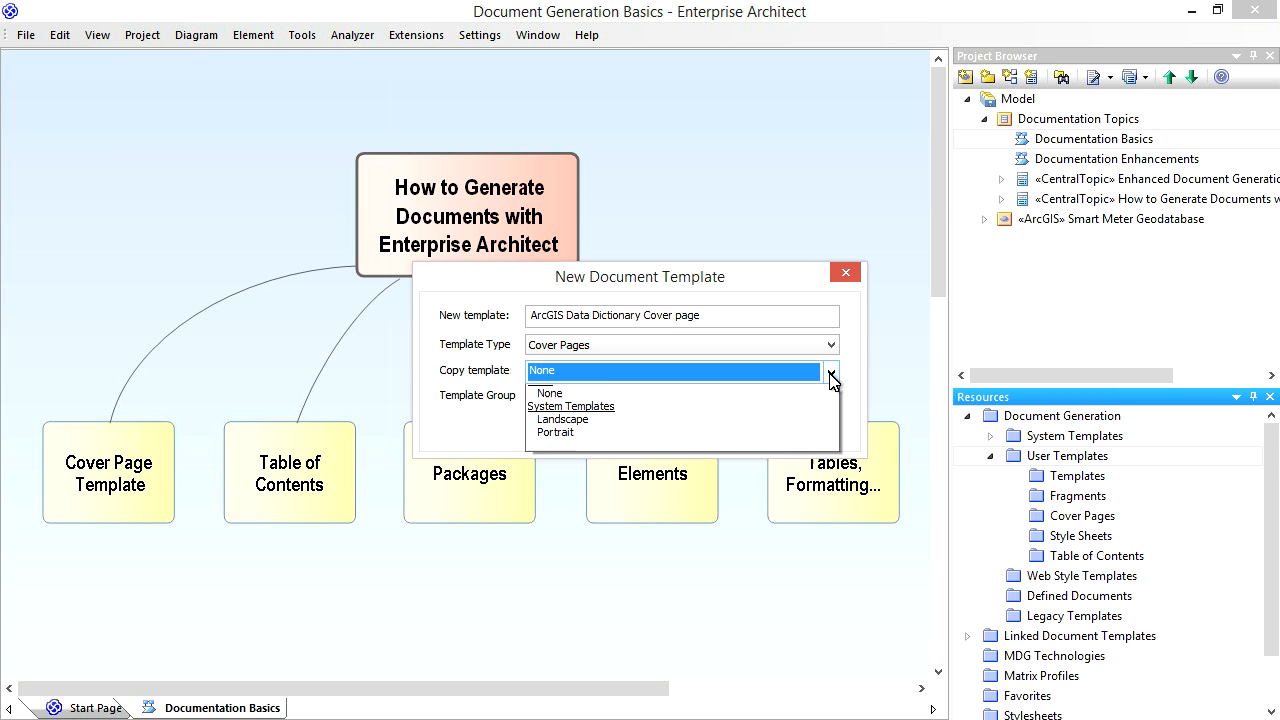
{"action": "left_click", "coordinate": [813, 433]}
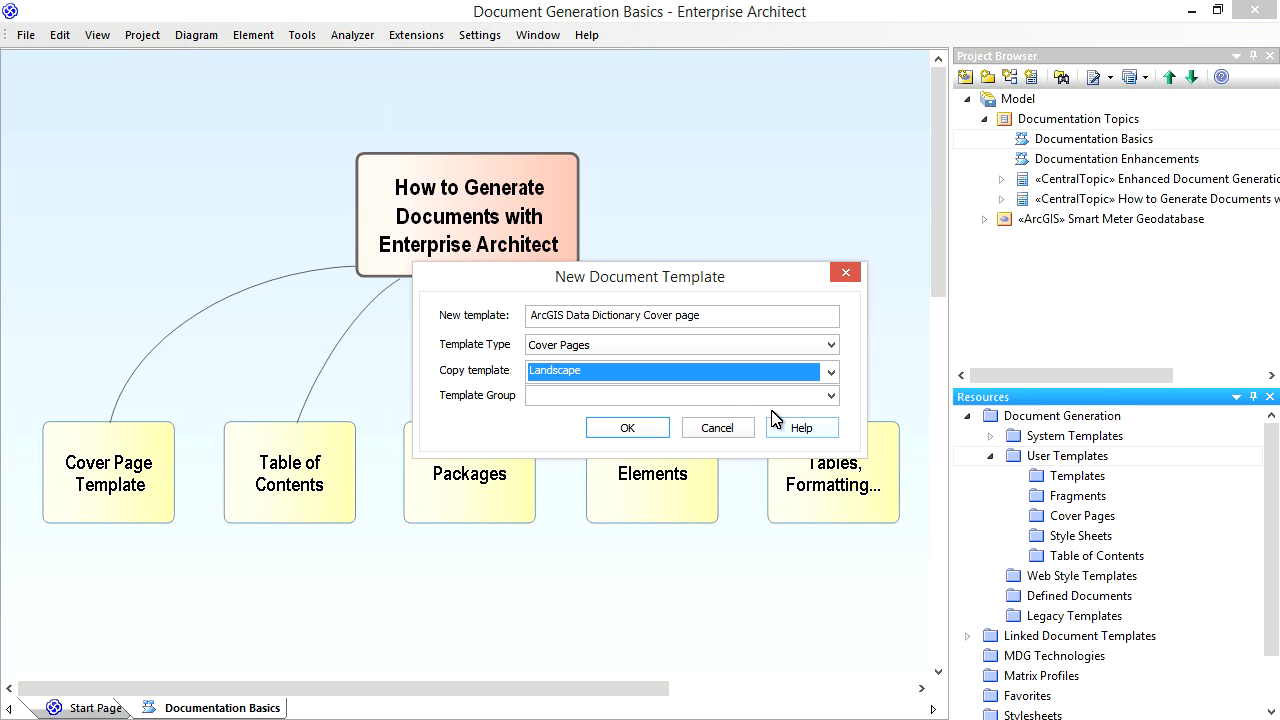
{"action": "left_click", "coordinate": [714, 398]}
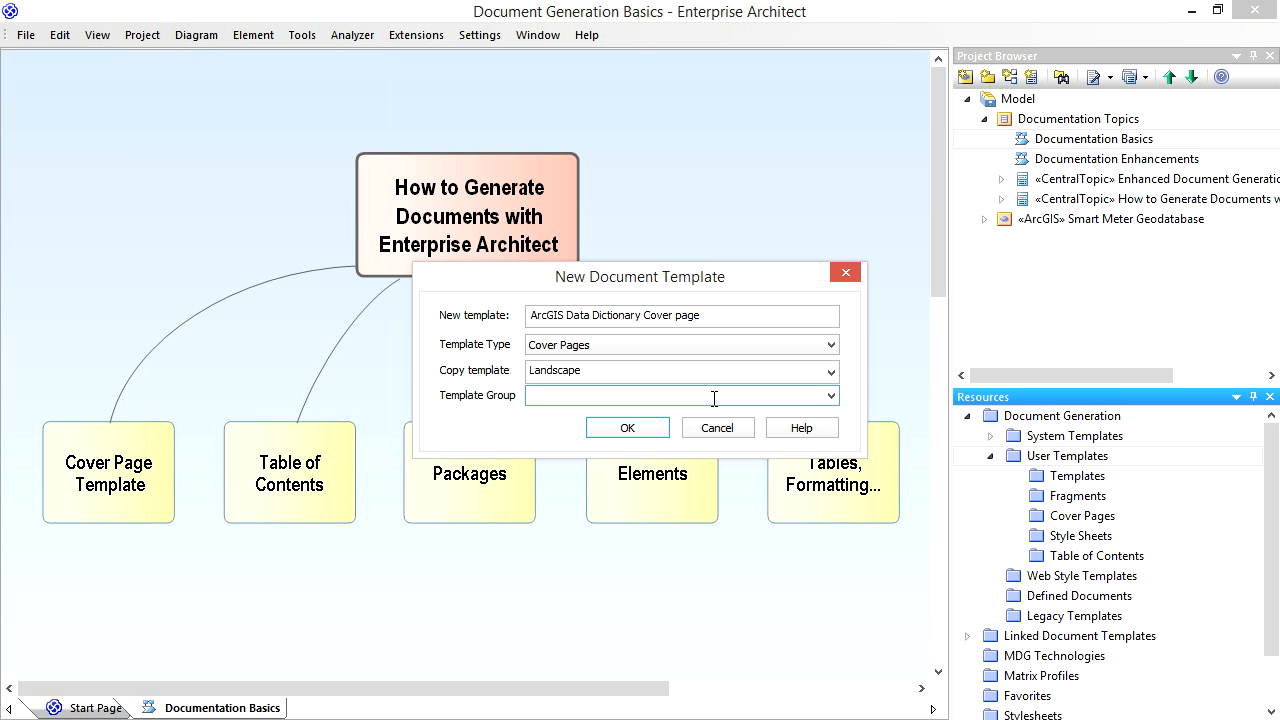
{"action": "type", "text": "ArcGIS Data Dictionary Cover page"}
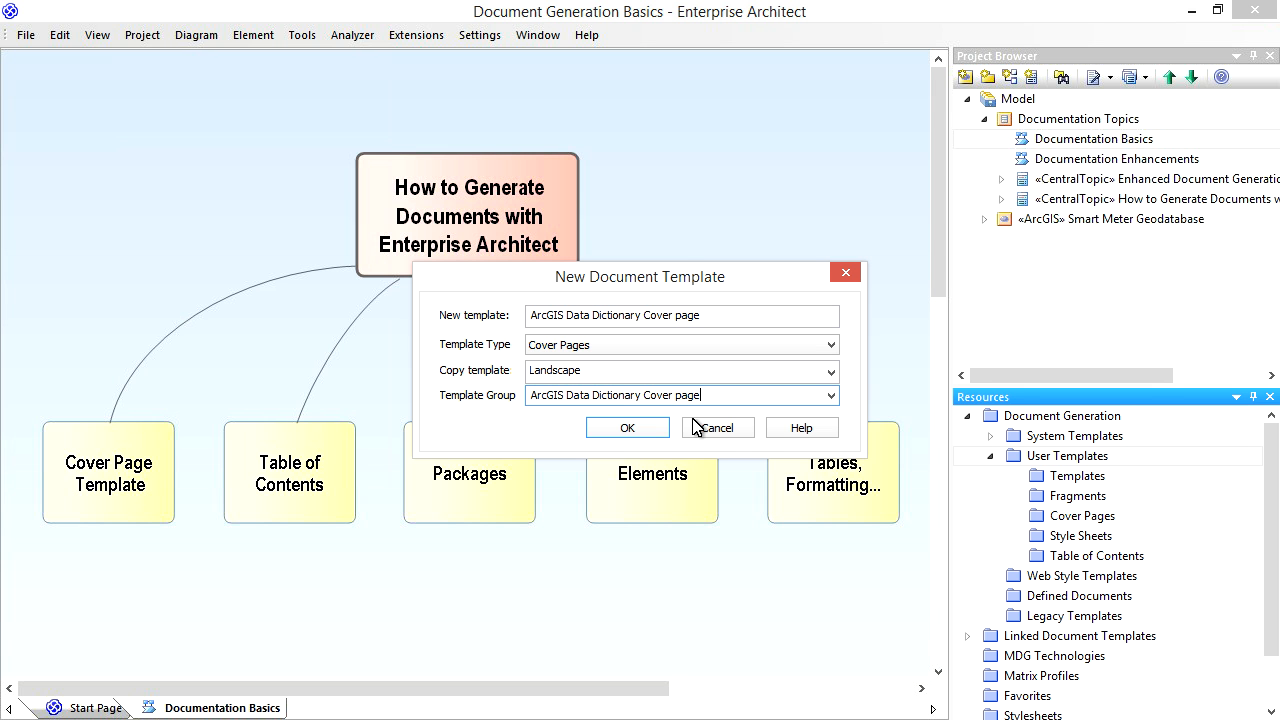
{"action": "left_click", "coordinate": [641, 433]}
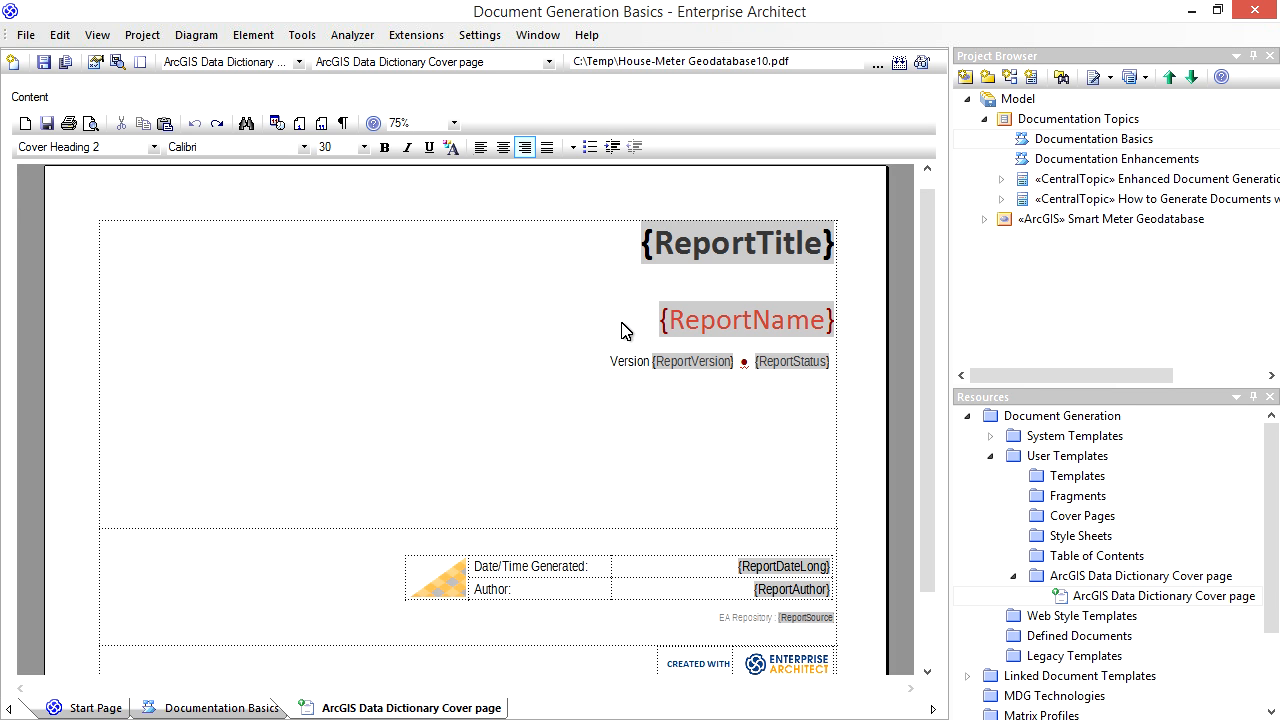
- Change the text color of the {ReportTitle} field to a custom blue with red 54, green 95, blue 145
{"action": "double_click", "coordinate": [711, 242]}
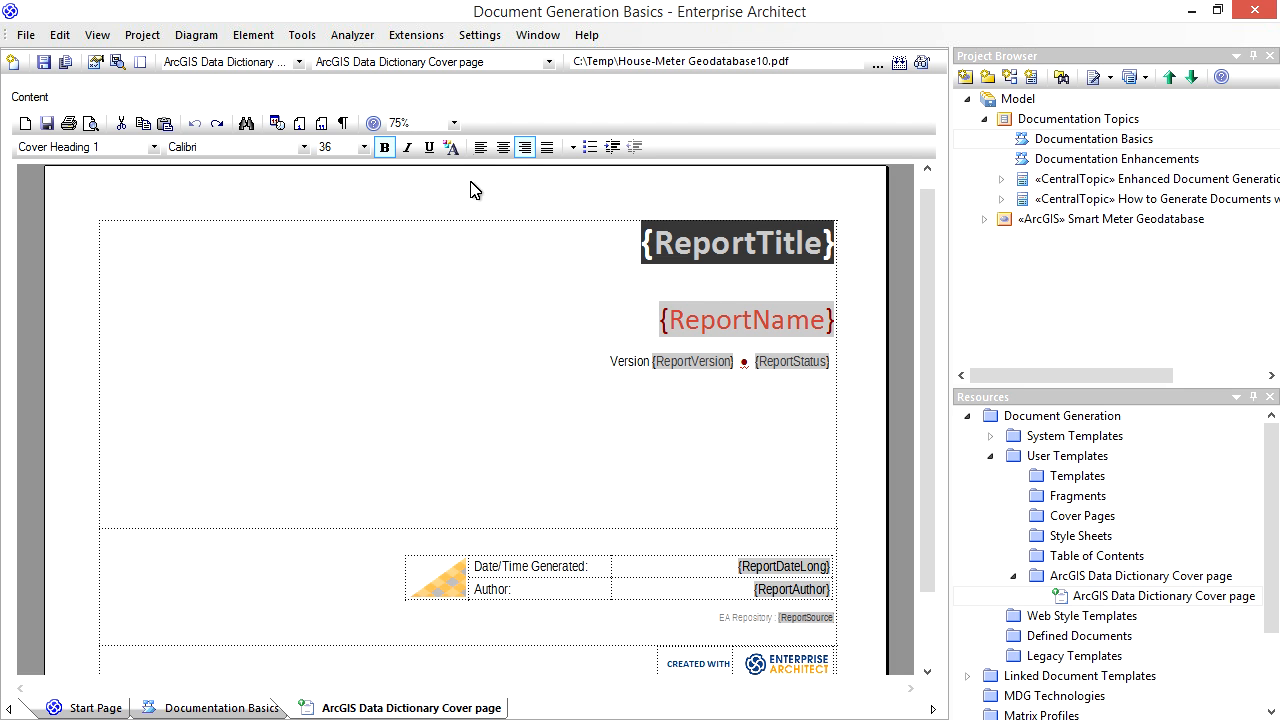
{"action": "left_click", "coordinate": [451, 148]}
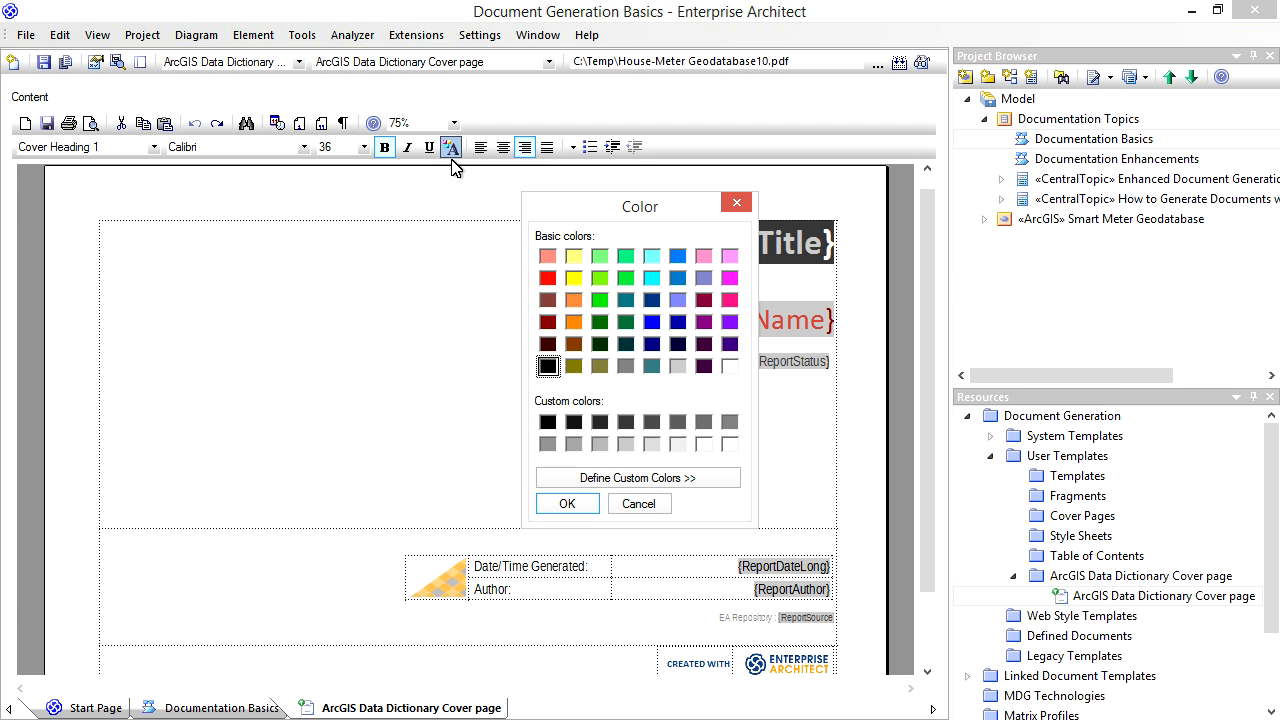
{"action": "left_click", "coordinate": [690, 483]}
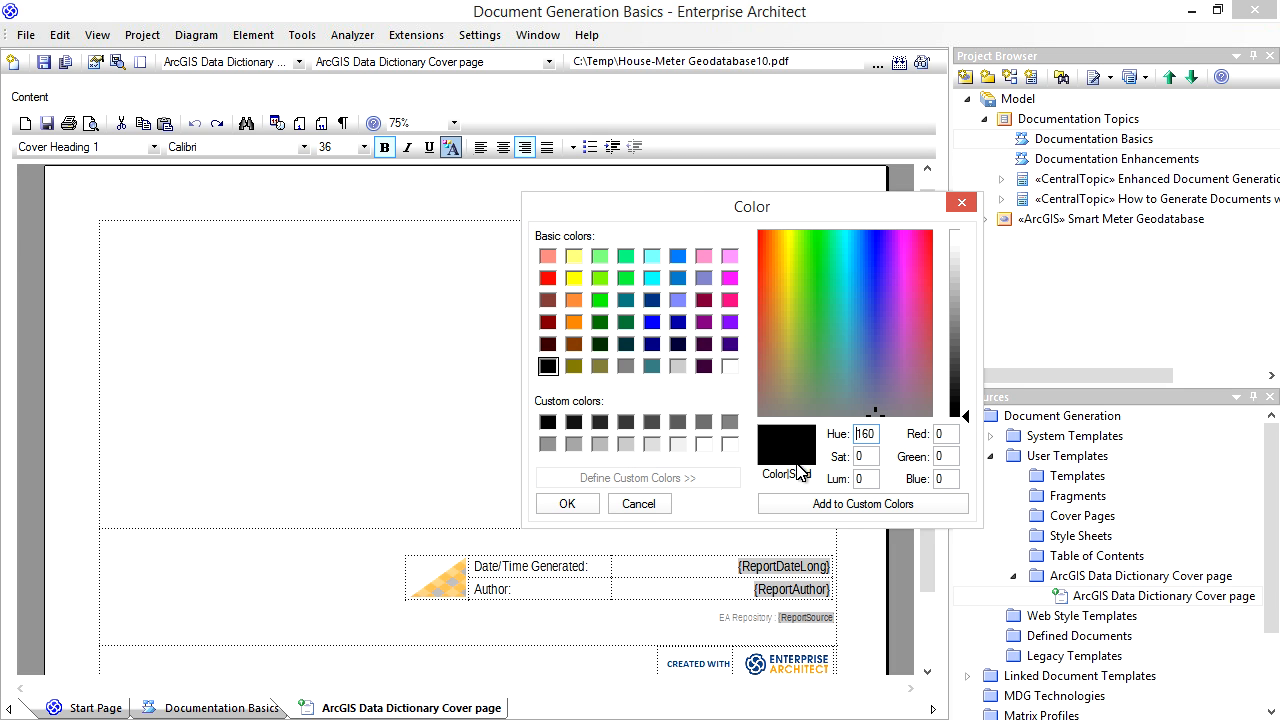
{"action": "double_click", "coordinate": [940, 434]}
{"action": "type", "text": "54"}
{"action": "key", "text": "Tab"}
{"action": "type", "text": "95"}
{"action": "key", "text": "Tab"}
{"action": "type", "text": "145"}
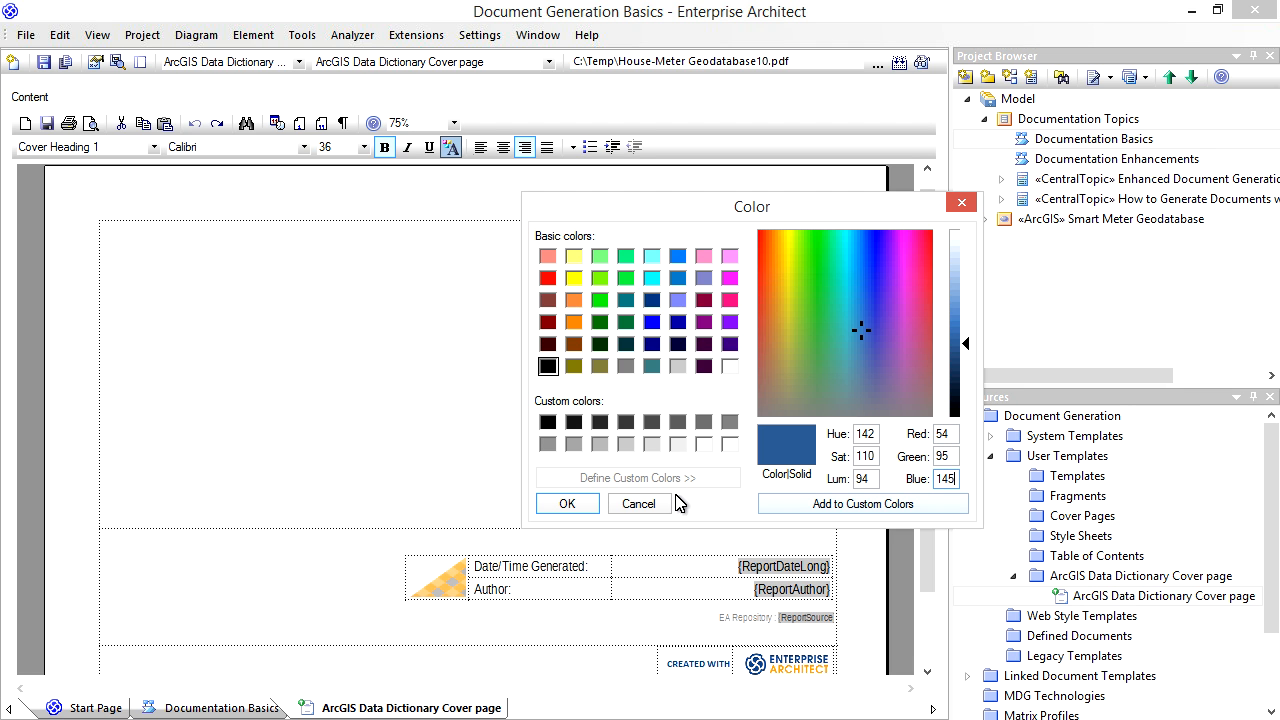
{"action": "left_click", "coordinate": [567, 503]}
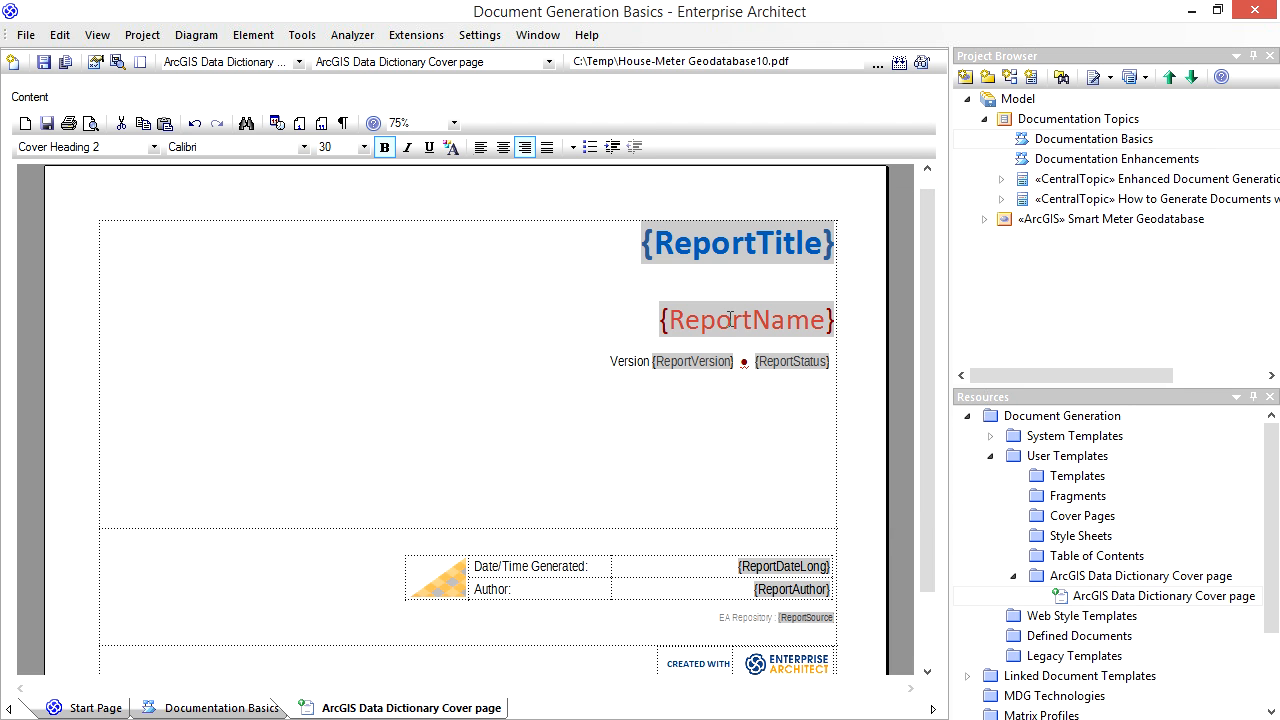
- Change the text color of the {ReportName} field to a custom blue with red 79, green 129, blue 189
{"action": "double_click", "coordinate": [730, 319]}
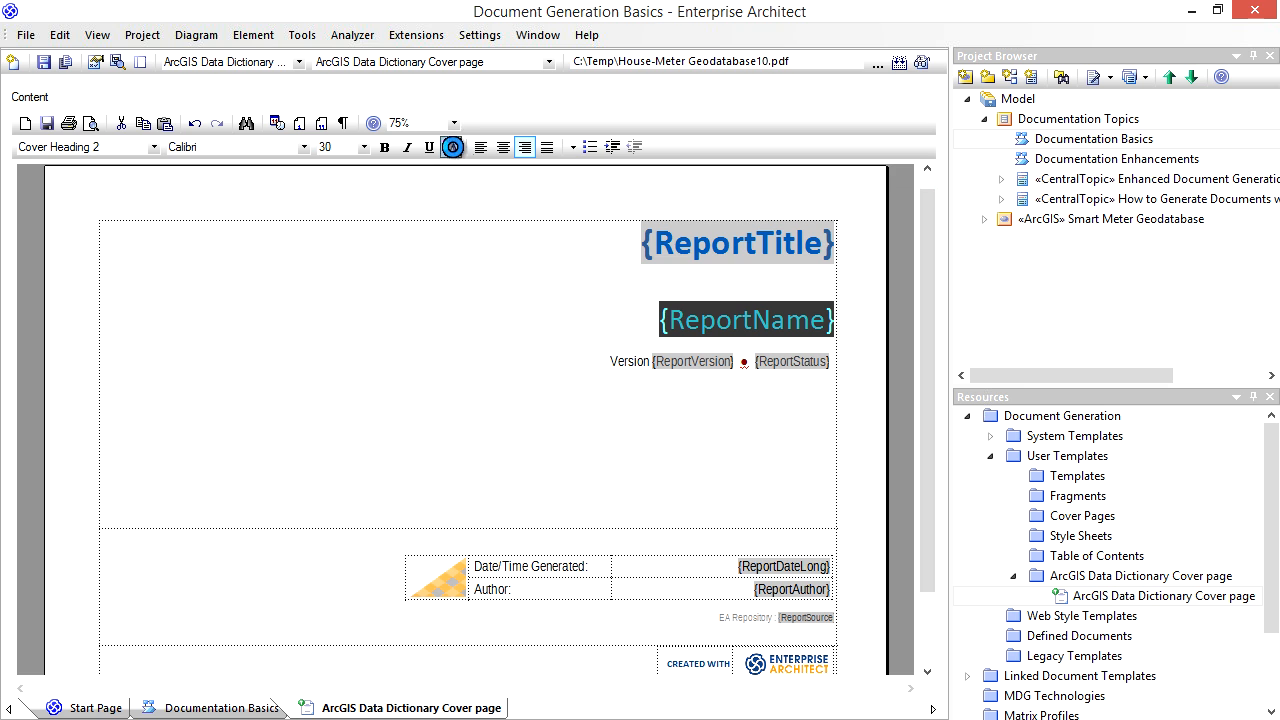
{"action": "left_click", "coordinate": [451, 147]}
{"action": "left_click", "coordinate": [715, 478]}
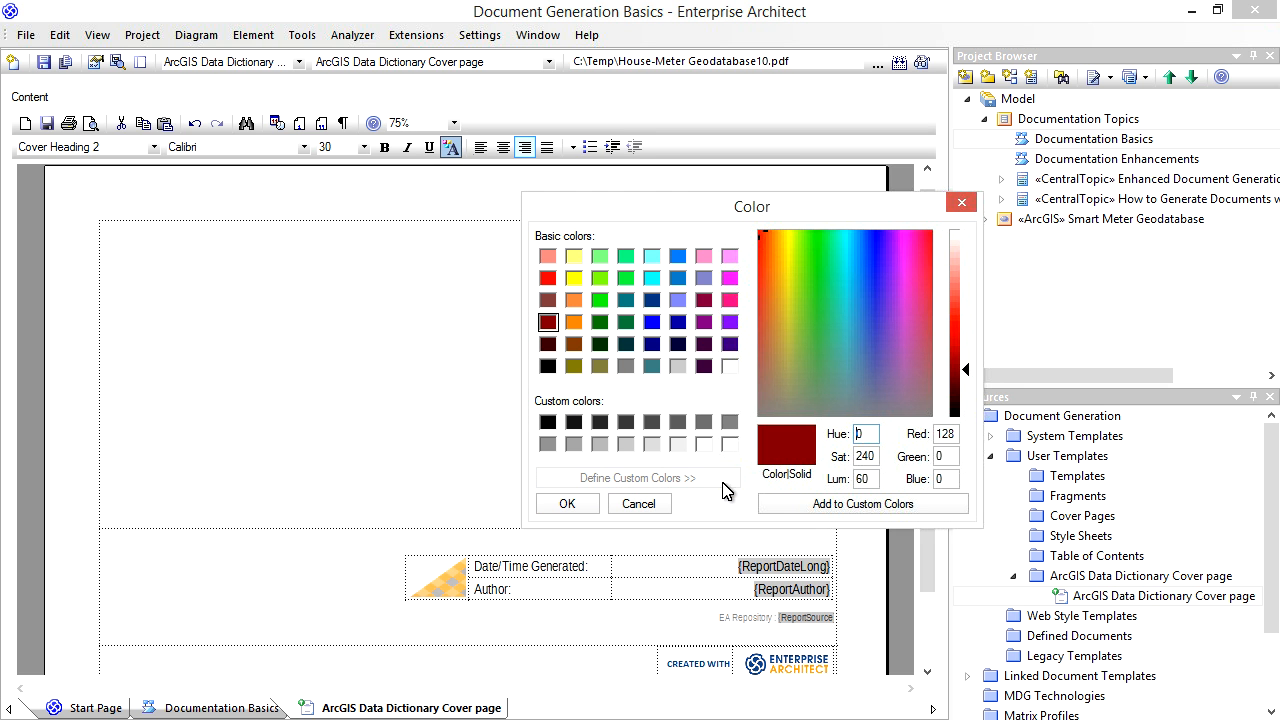
{"action": "left_click", "coordinate": [950, 434]}
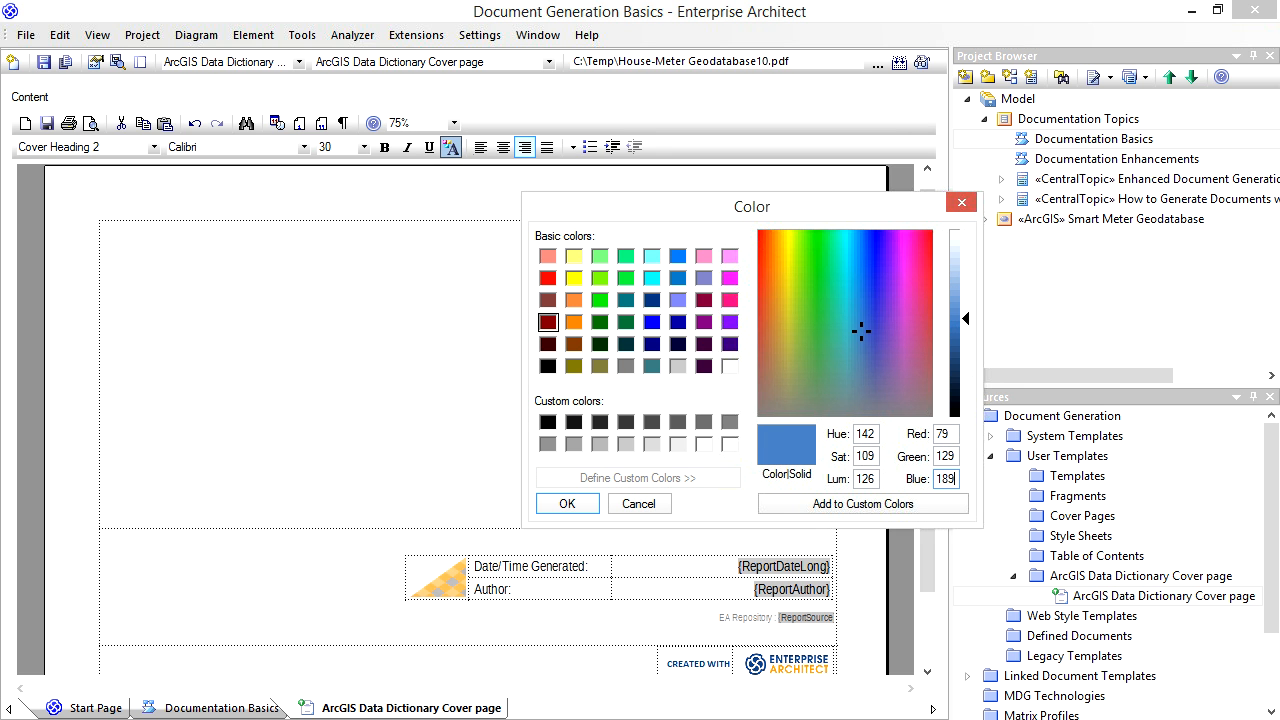
{"action": "left_click", "coordinate": [567, 504]}
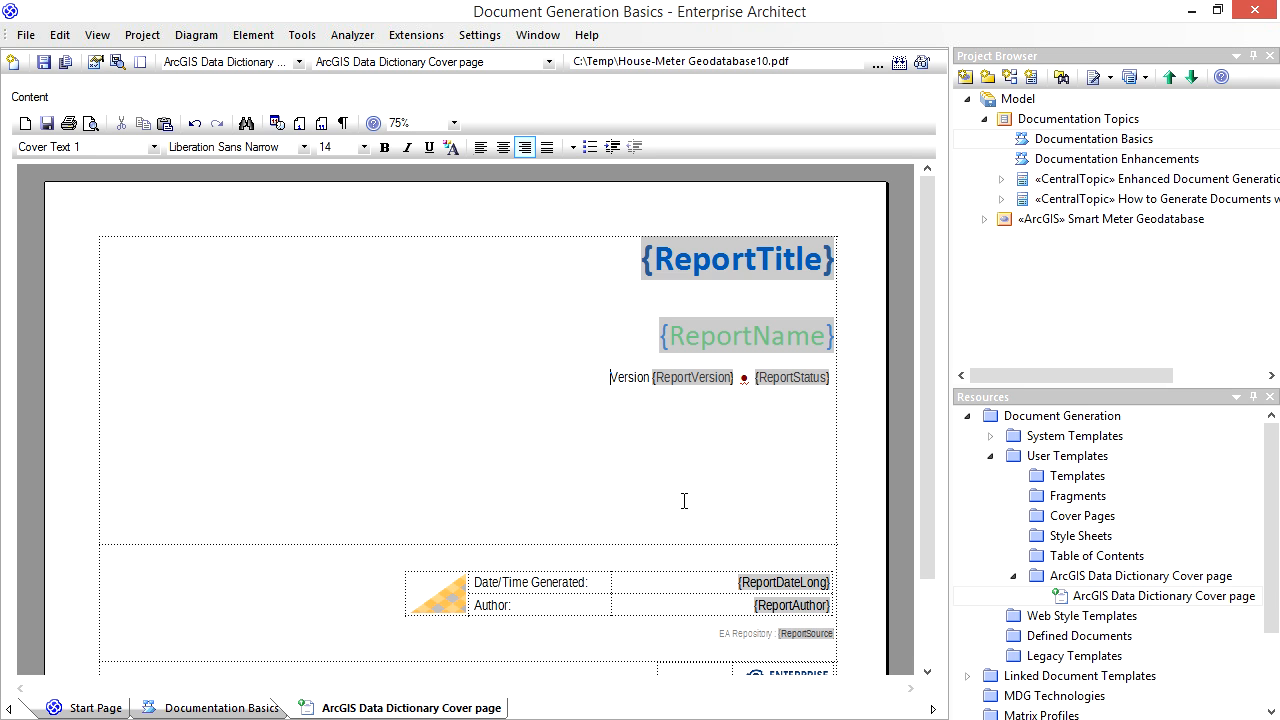
- Split the cover page table cell containing the report title and name horizontally into two side-by-side cells
{"action": "left_click_drag", "start_coordinate": [927, 470], "coordinate": [876, 573]}
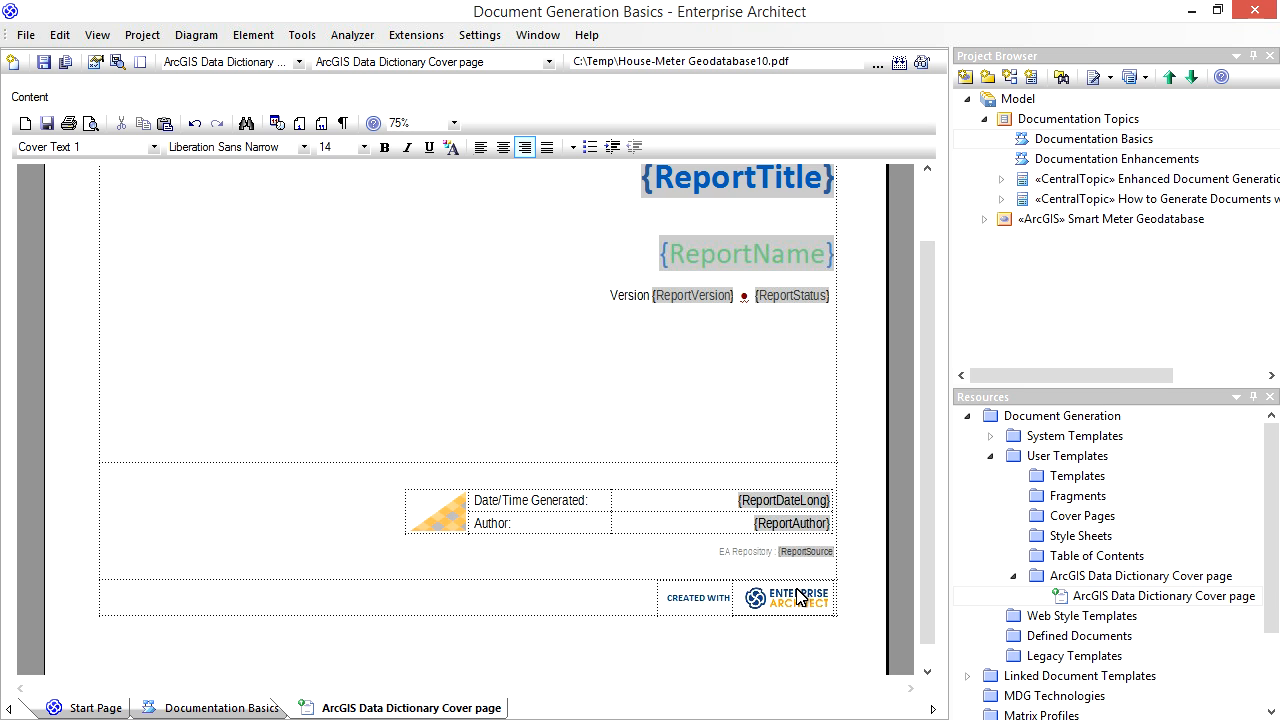
{"action": "left_click_drag", "start_coordinate": [927, 382], "coordinate": [926, 316]}
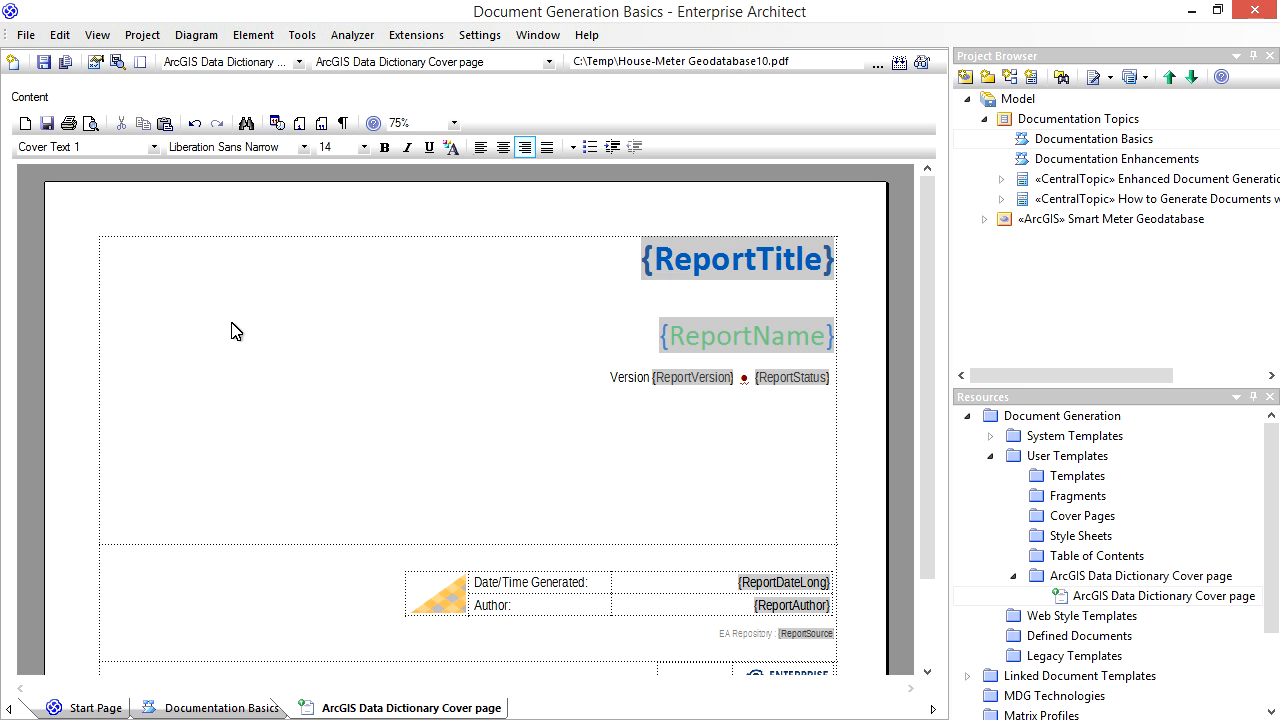
{"action": "left_click", "coordinate": [566, 344]}
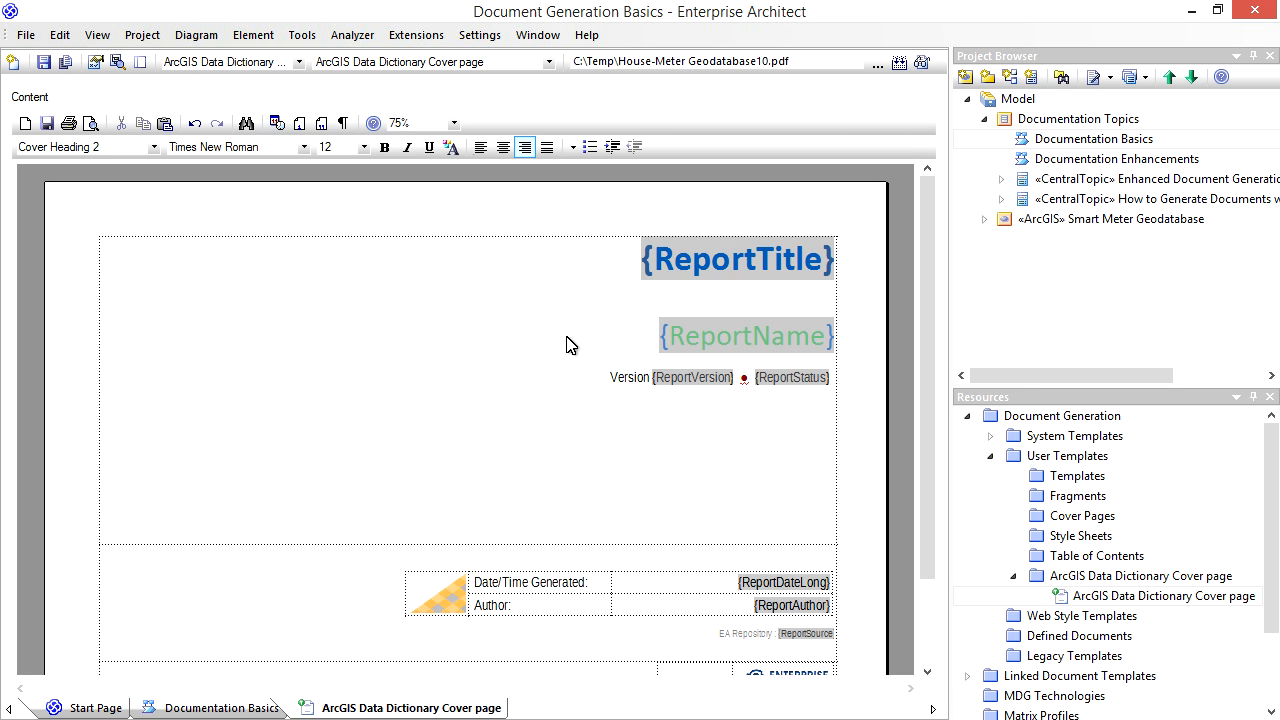
{"action": "right_click", "coordinate": [566, 344]}
{"action": "mouse_move", "coordinate": [677, 554]}
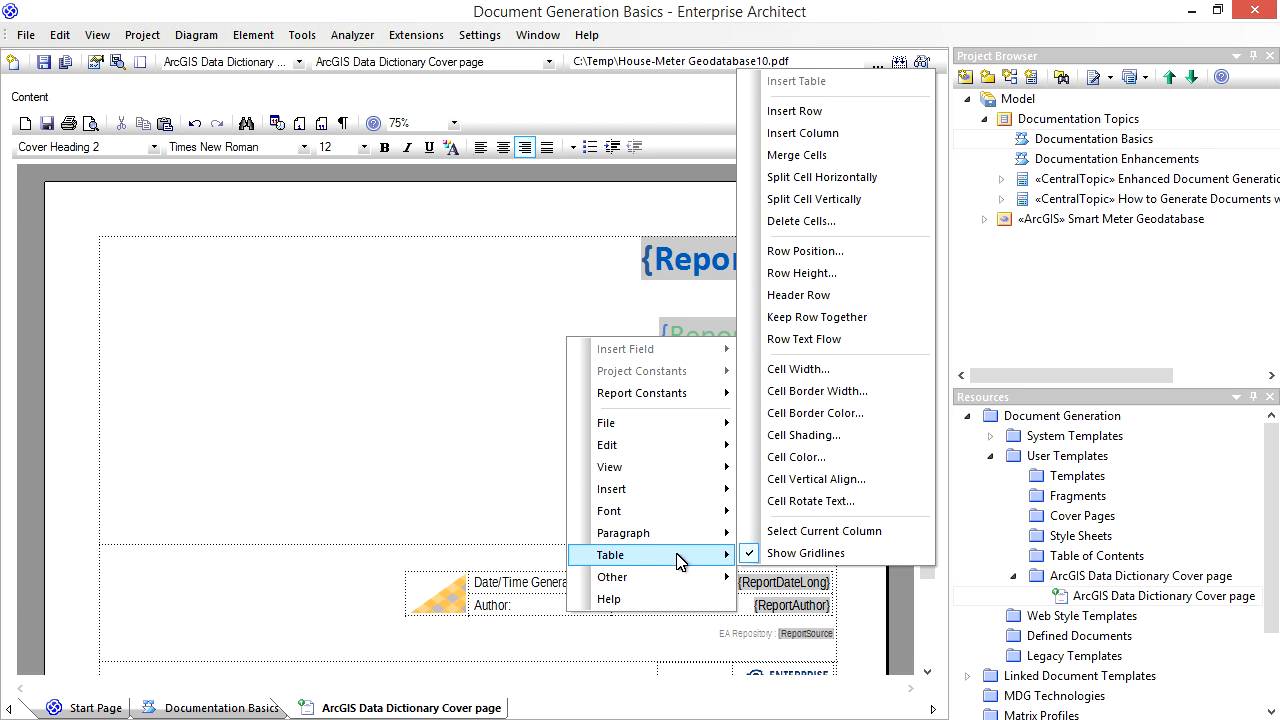
{"action": "left_click", "coordinate": [857, 178]}
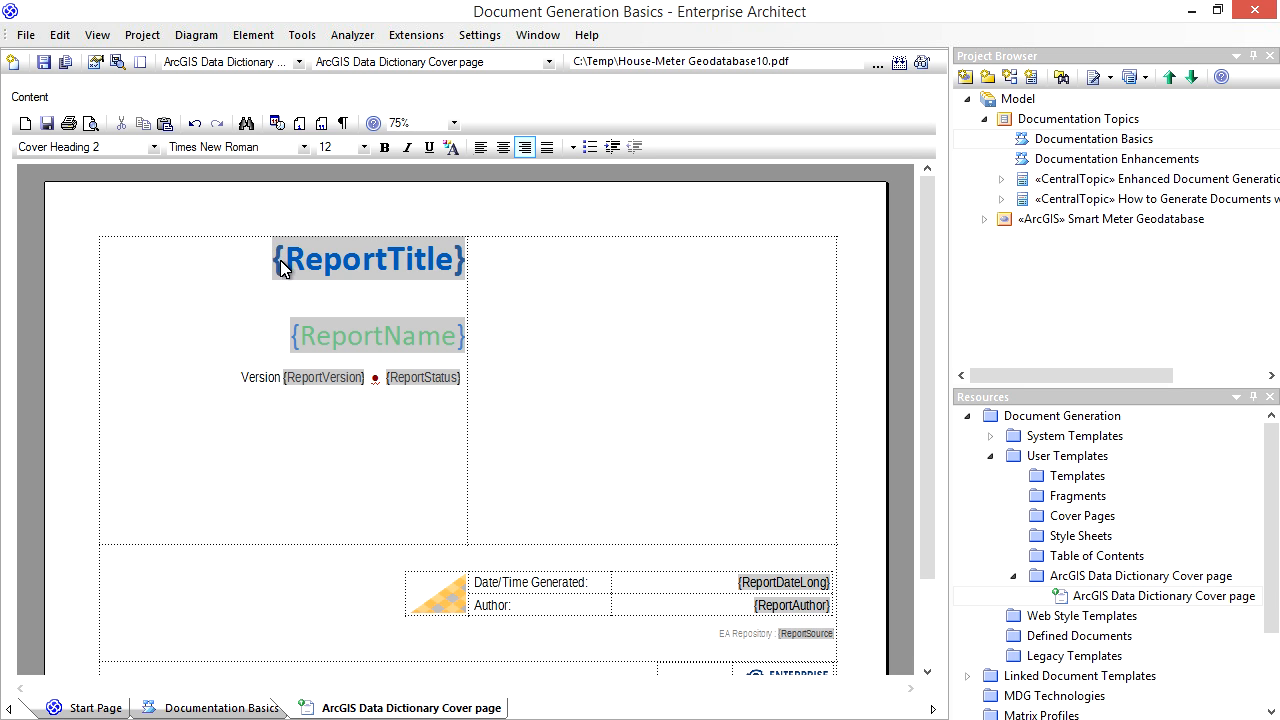
- Move the report title, report name and version/status line from the left cell into the empty right cell
{"action": "left_click_drag", "start_coordinate": [280, 260], "coordinate": [449, 383]}
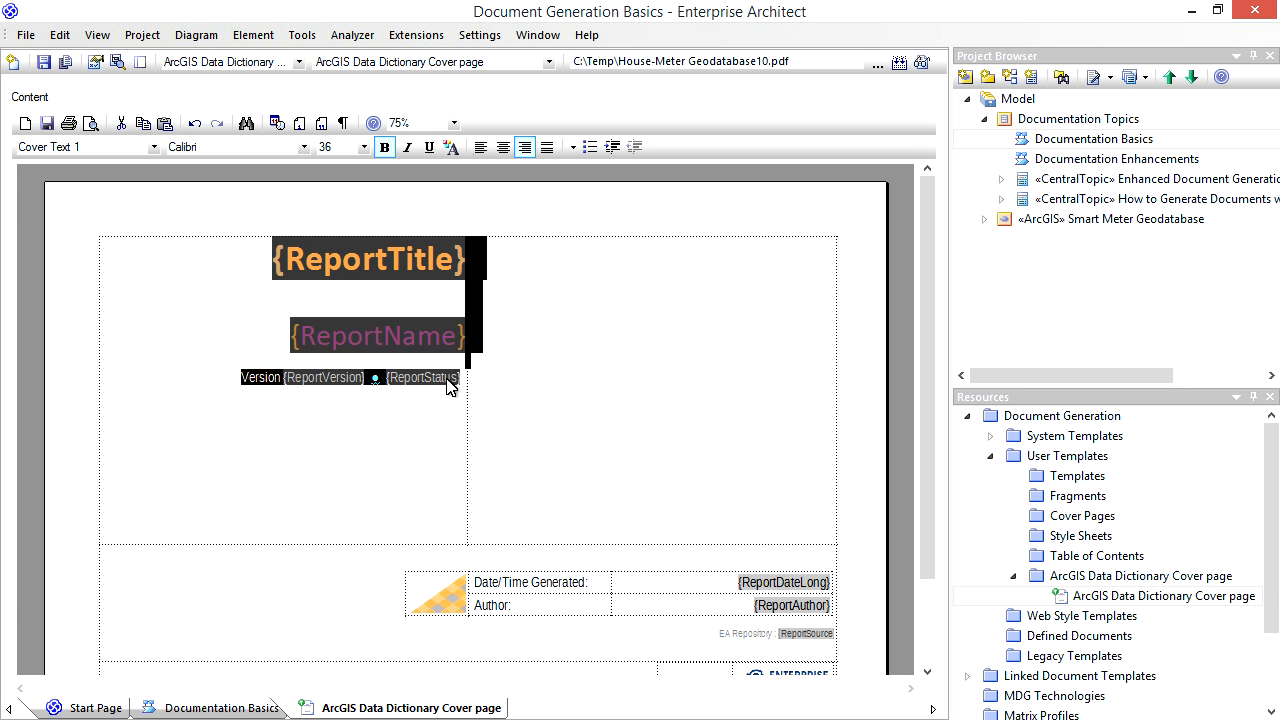
{"action": "right_click", "coordinate": [398, 256]}
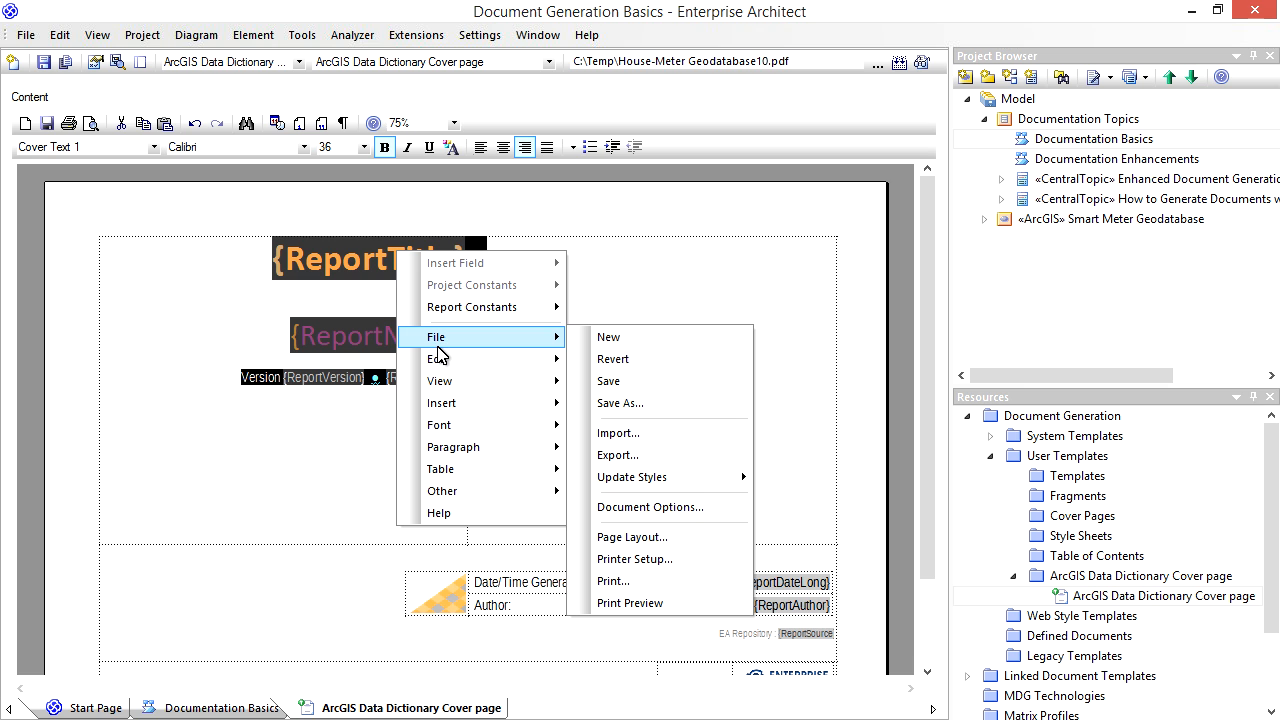
{"action": "mouse_move", "coordinate": [465, 362]}
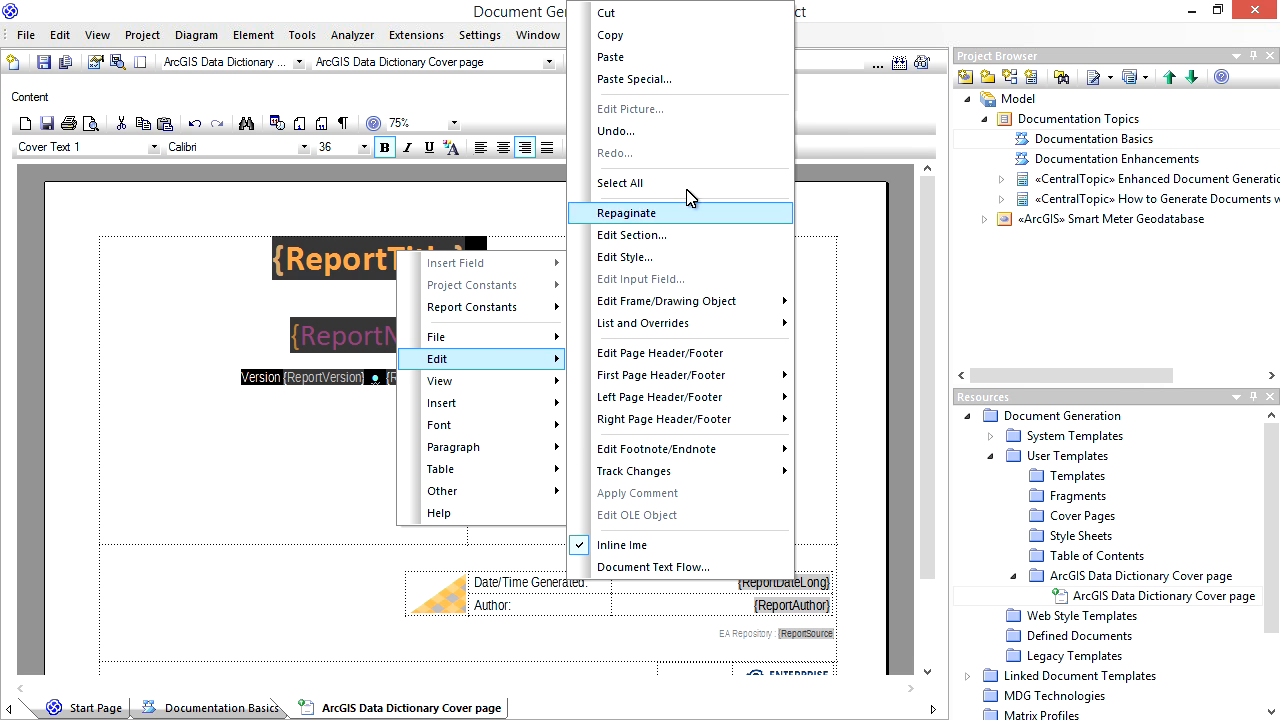
{"action": "left_click", "coordinate": [675, 27]}
{"action": "right_click", "coordinate": [766, 288]}
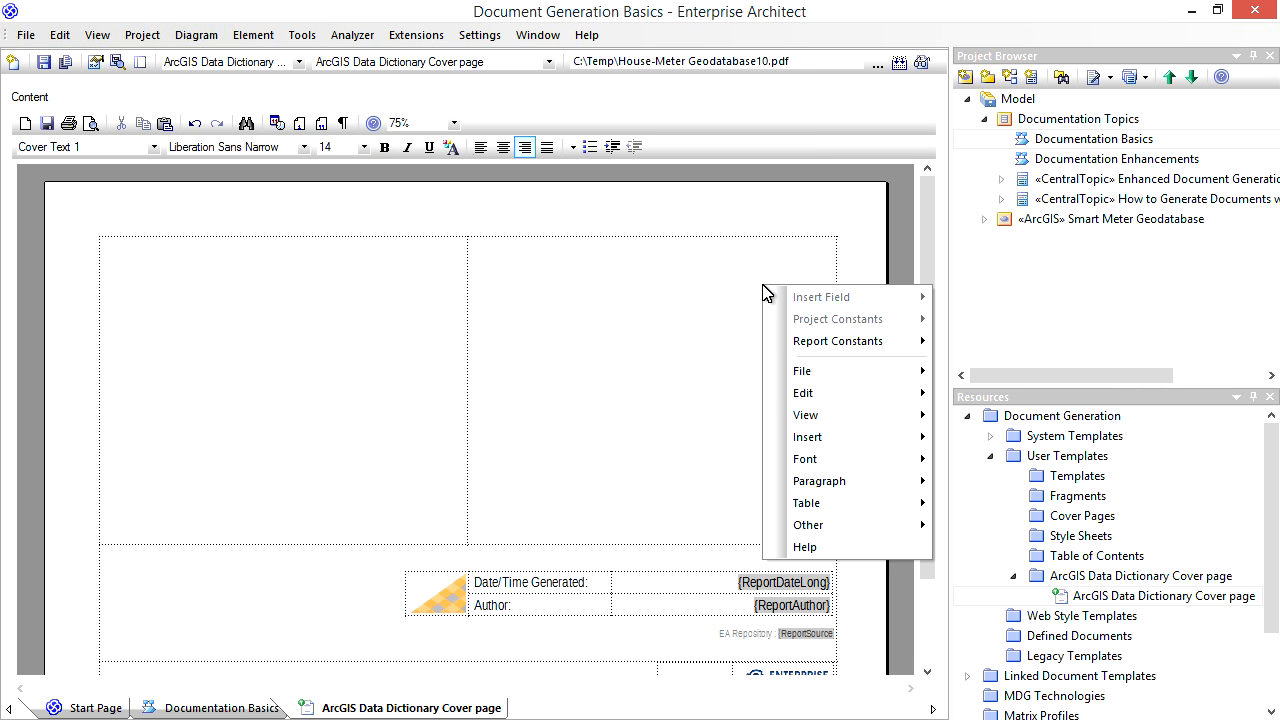
{"action": "mouse_move", "coordinate": [810, 394]}
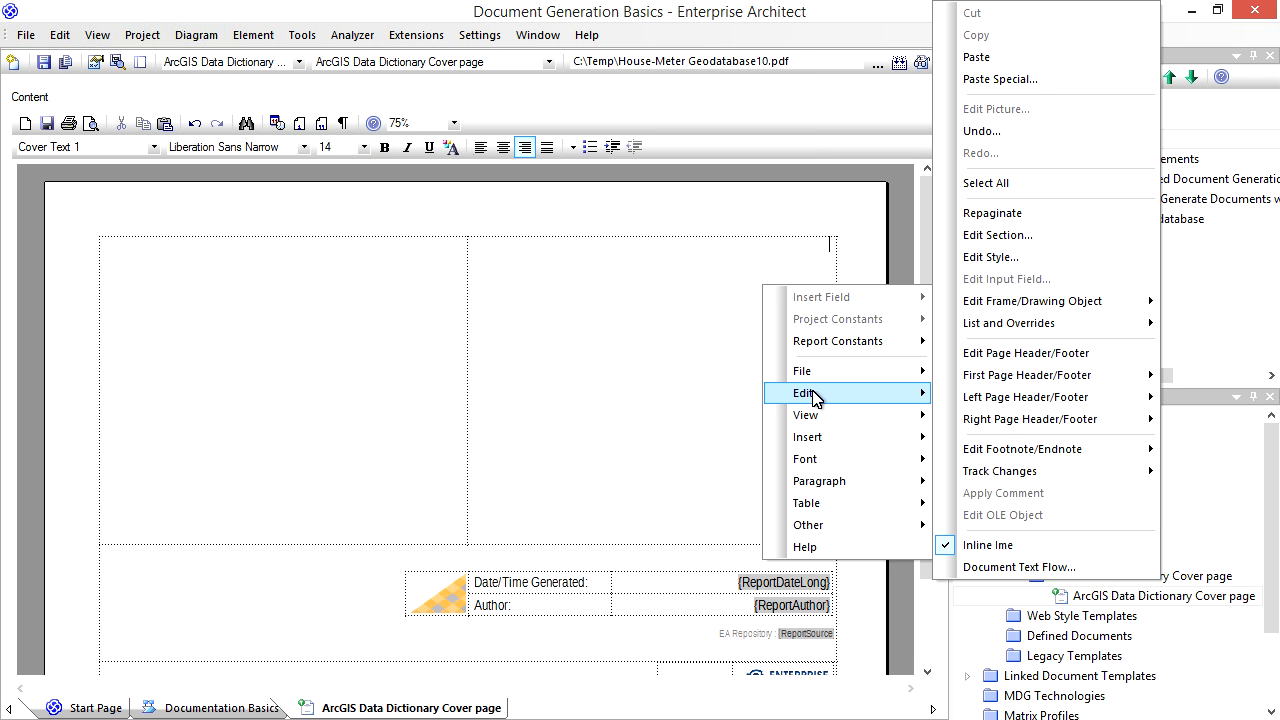
{"action": "left_click", "coordinate": [973, 60]}
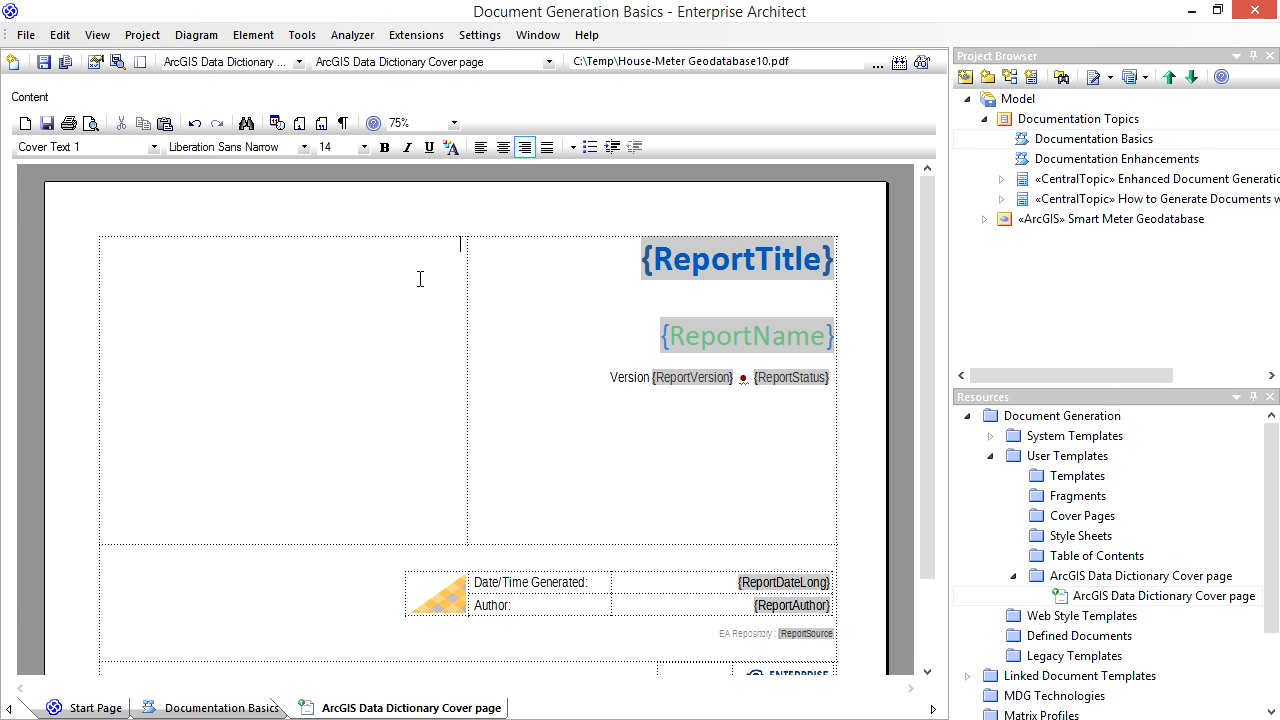
- Switch to the documentation folder in File Explorer and insert geo-database.png into the cover page's empty left cell
{"action": "key", "text": "alt+Tab"}
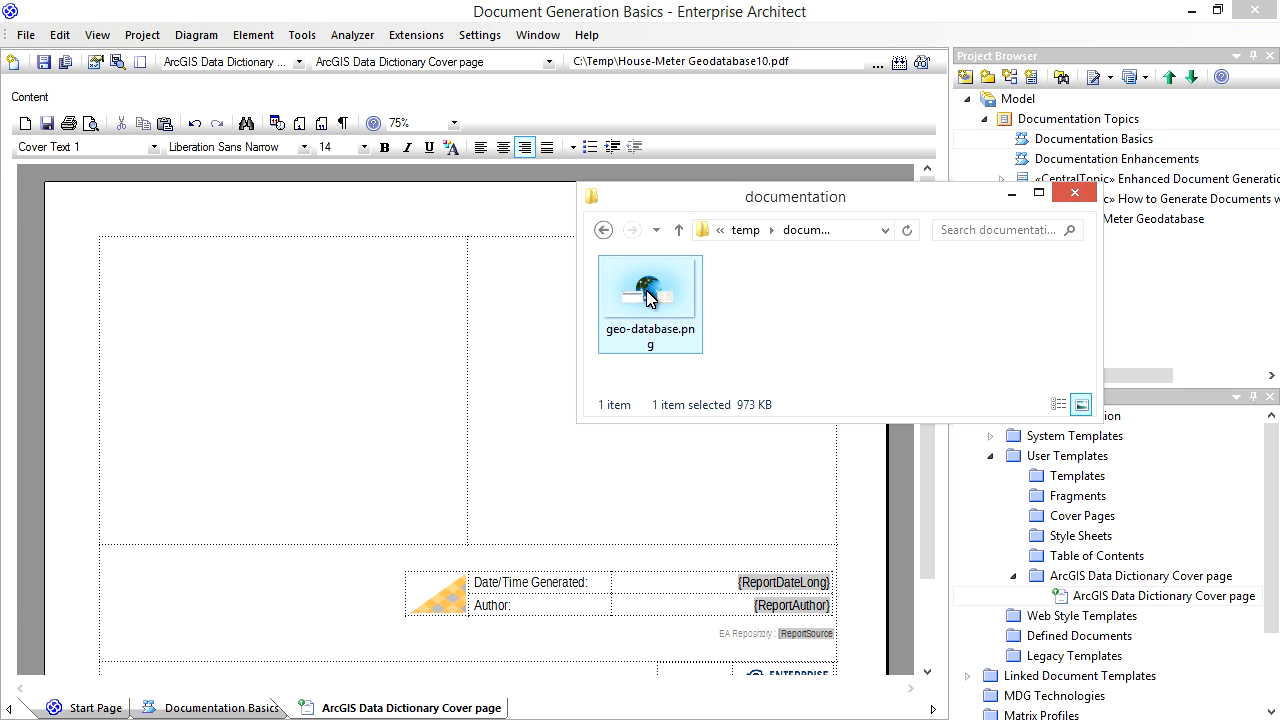
{"action": "left_click_drag", "start_coordinate": [646, 289], "coordinate": [214, 273]}
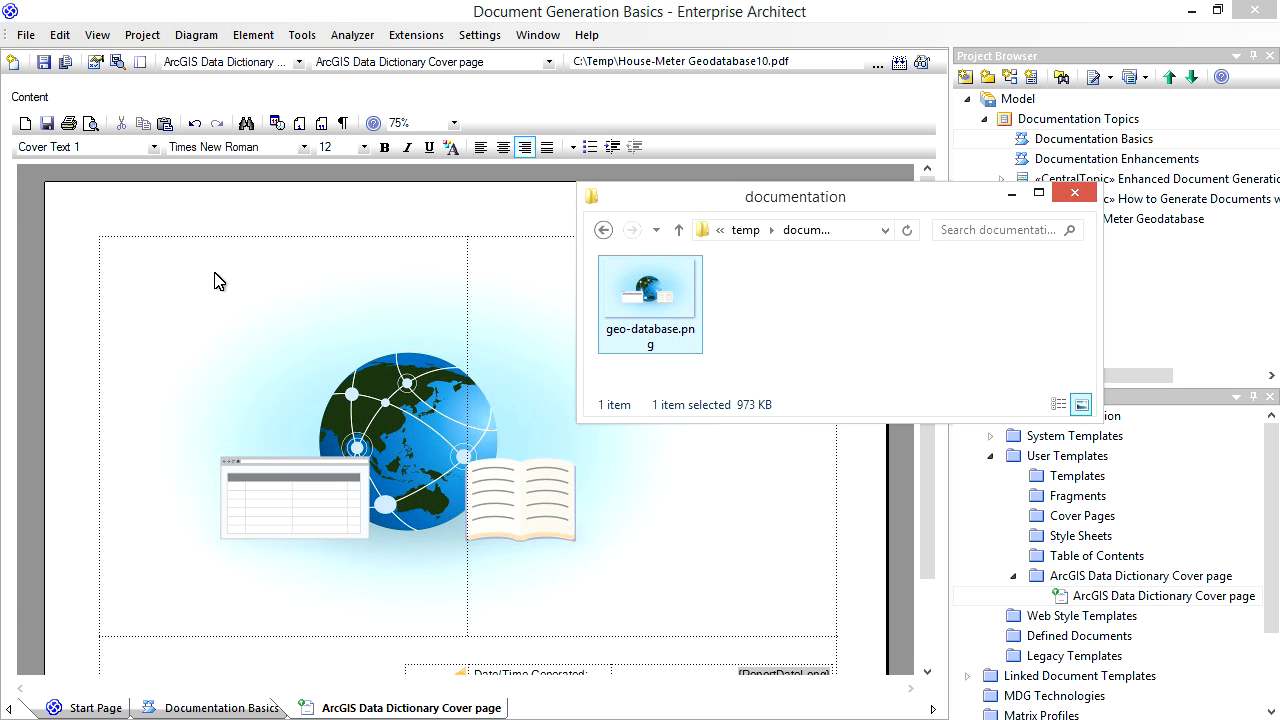
- Close the documentation folder window, shrink the geodatabase image to fit the cover page's left cell, and save the template
{"action": "left_click", "coordinate": [1082, 198]}
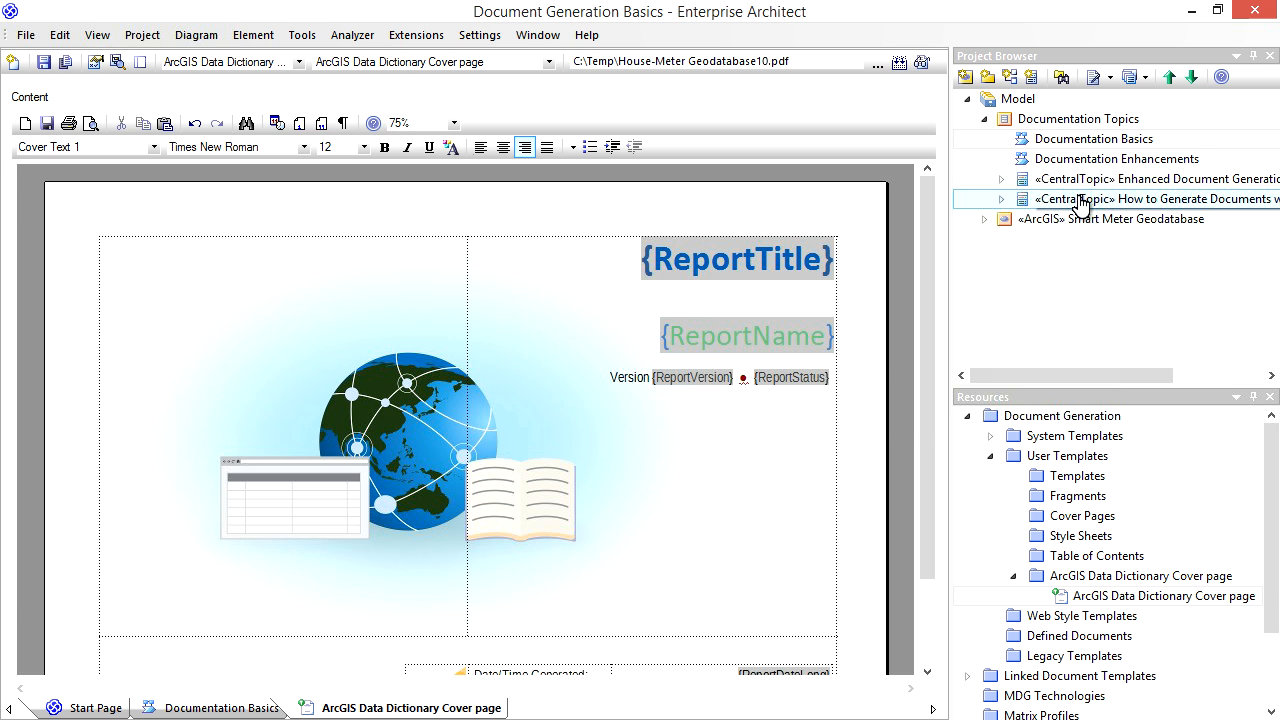
{"action": "left_click", "coordinate": [224, 412]}
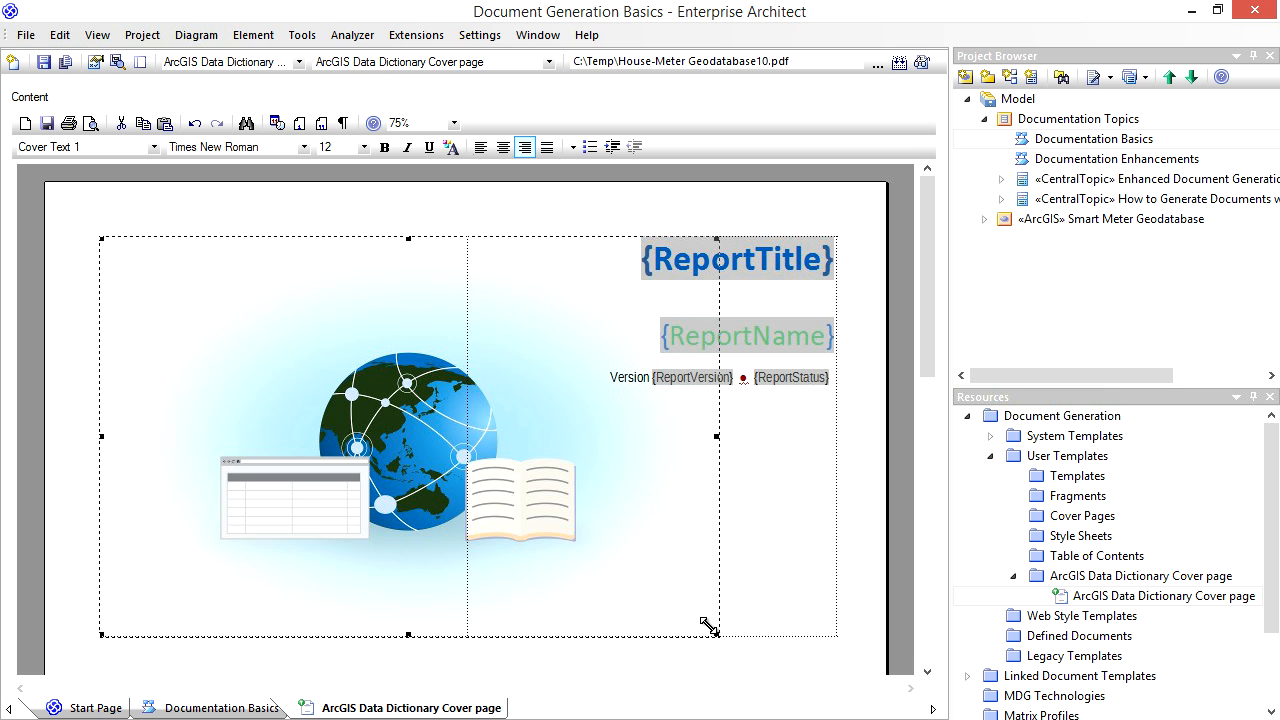
{"action": "left_click_drag", "start_coordinate": [710, 628], "coordinate": [464, 471]}
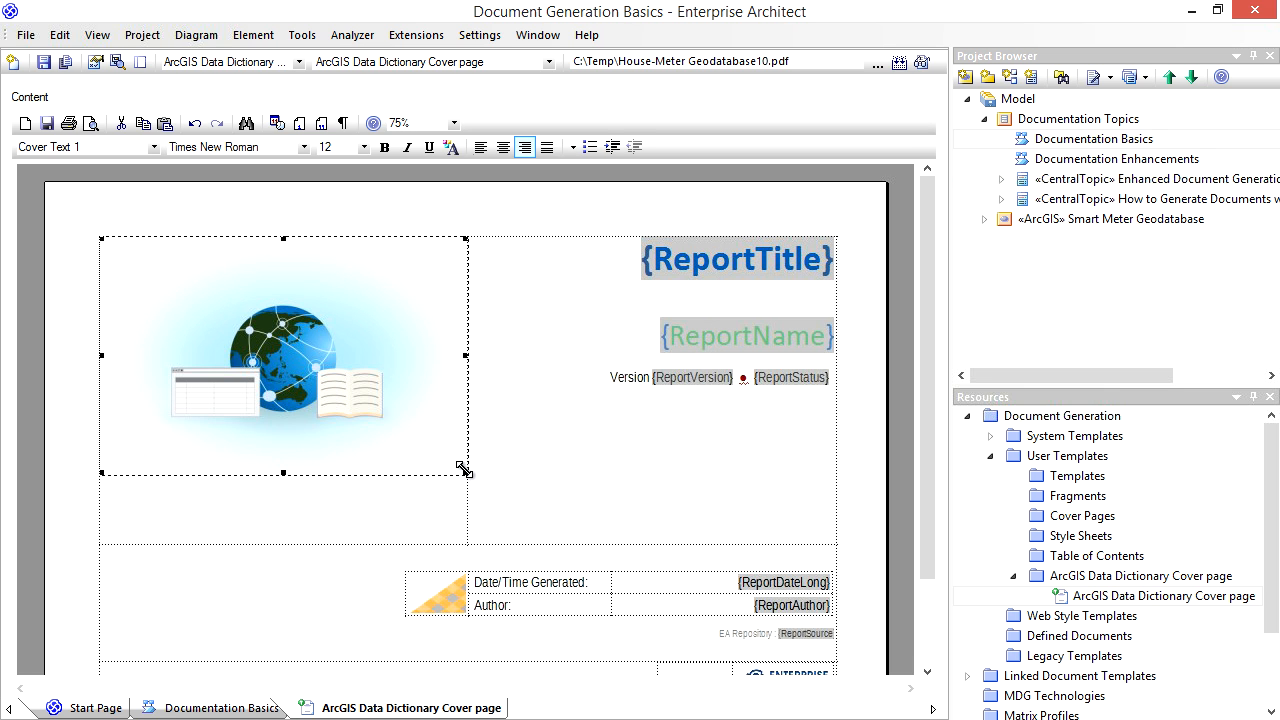
{"action": "left_click", "coordinate": [533, 477]}
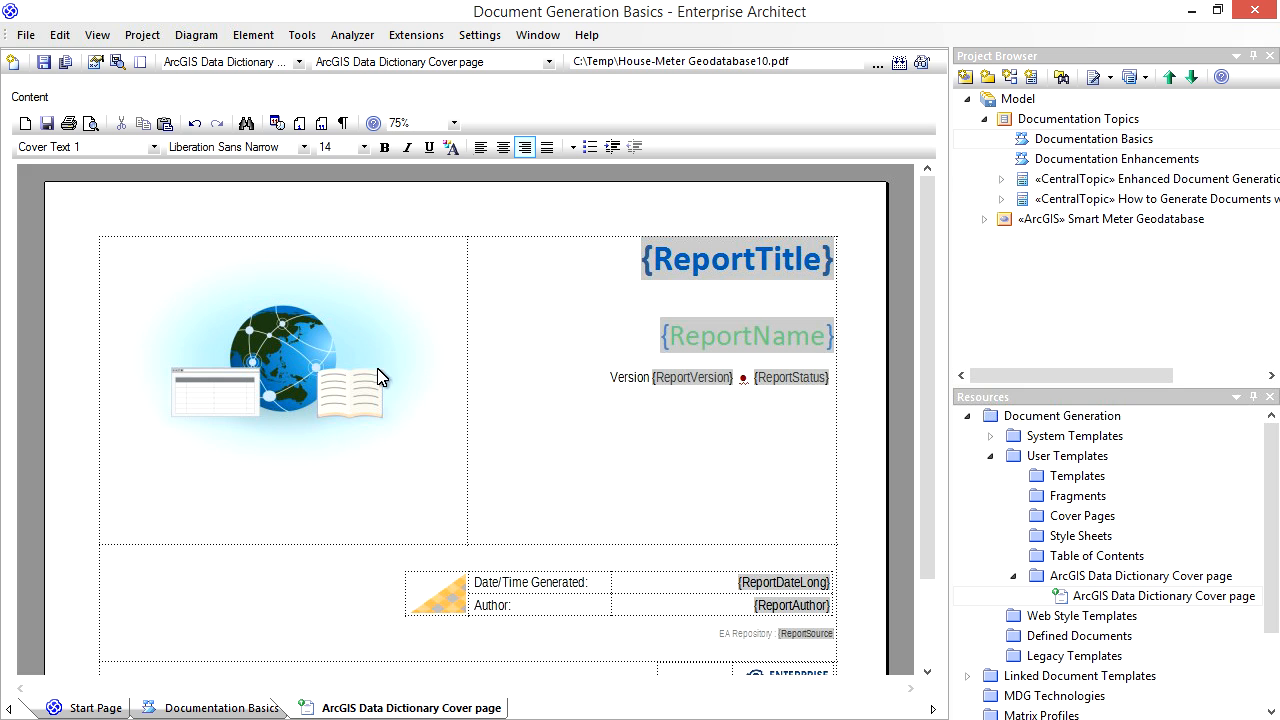
{"action": "left_click", "coordinate": [48, 123]}
- Open document generation for the Smart Meter Geodatabase package and set the output file to C:\Temp\documentation\Smart Meter Data Dictionary.docx
{"action": "left_click", "coordinate": [1049, 219]}
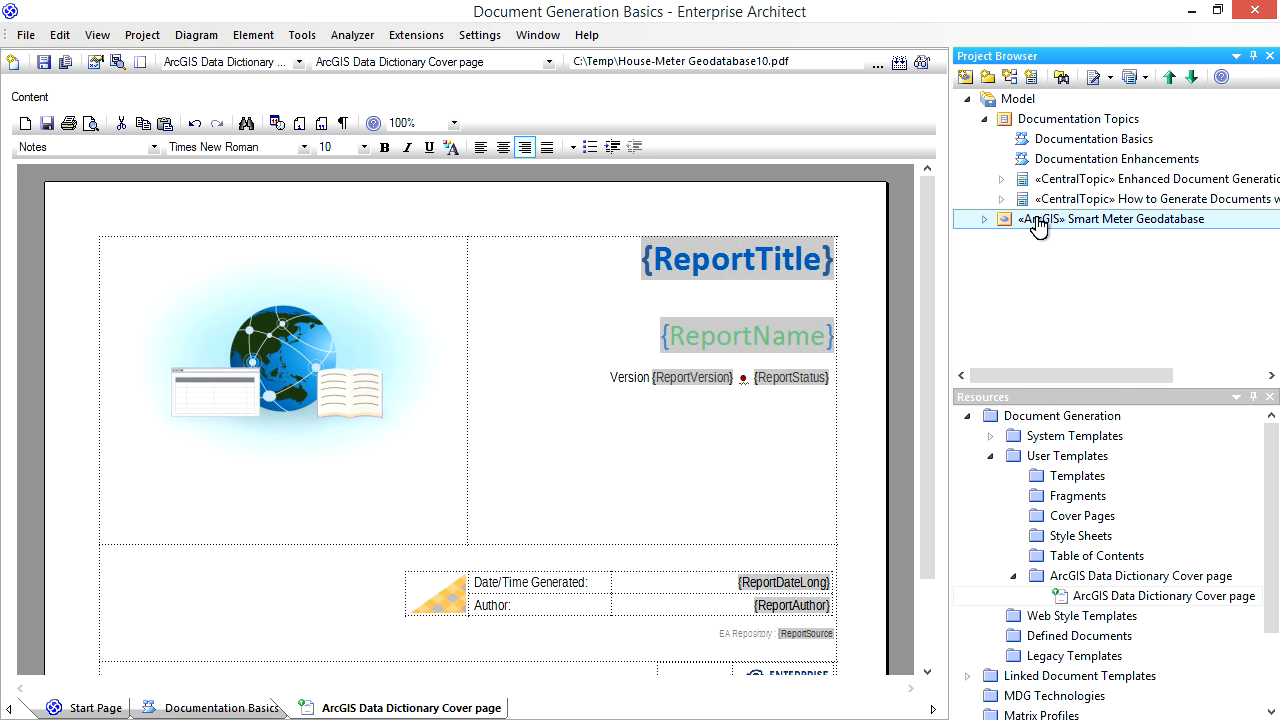
{"action": "left_click", "coordinate": [984, 219]}
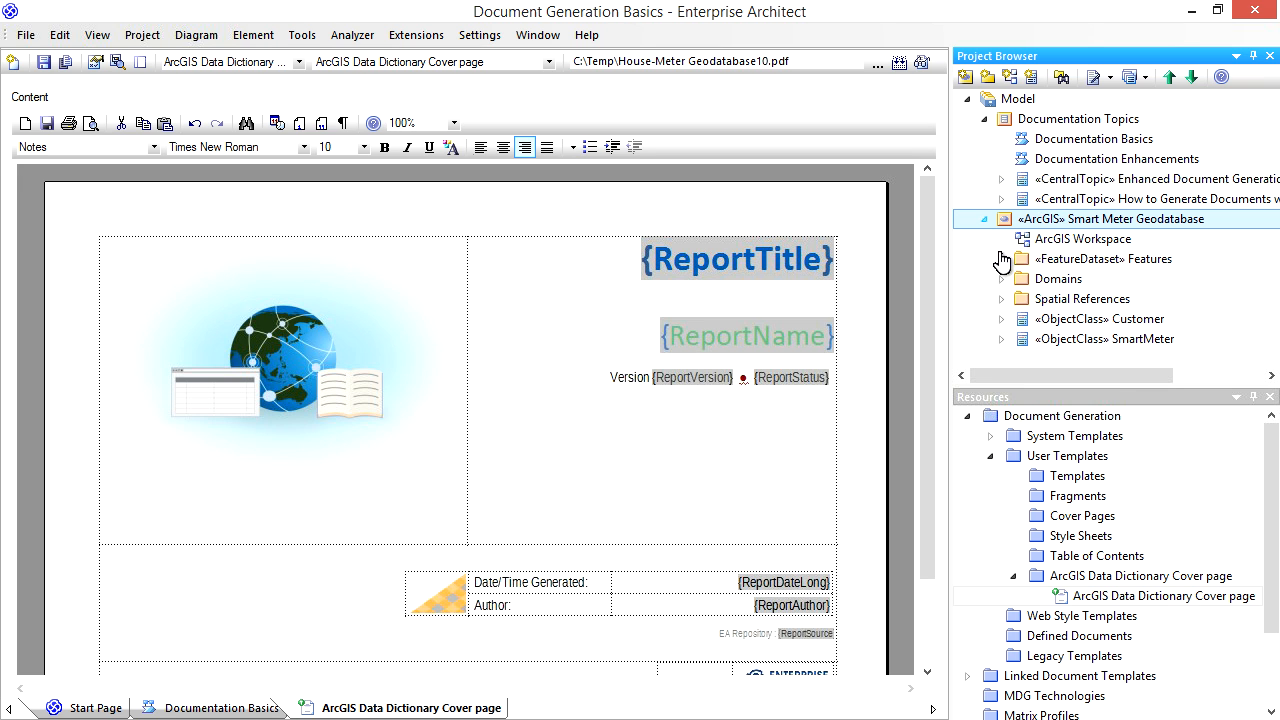
{"action": "right_click", "coordinate": [1054, 226]}
{"action": "mouse_move", "coordinate": [1010, 438]}
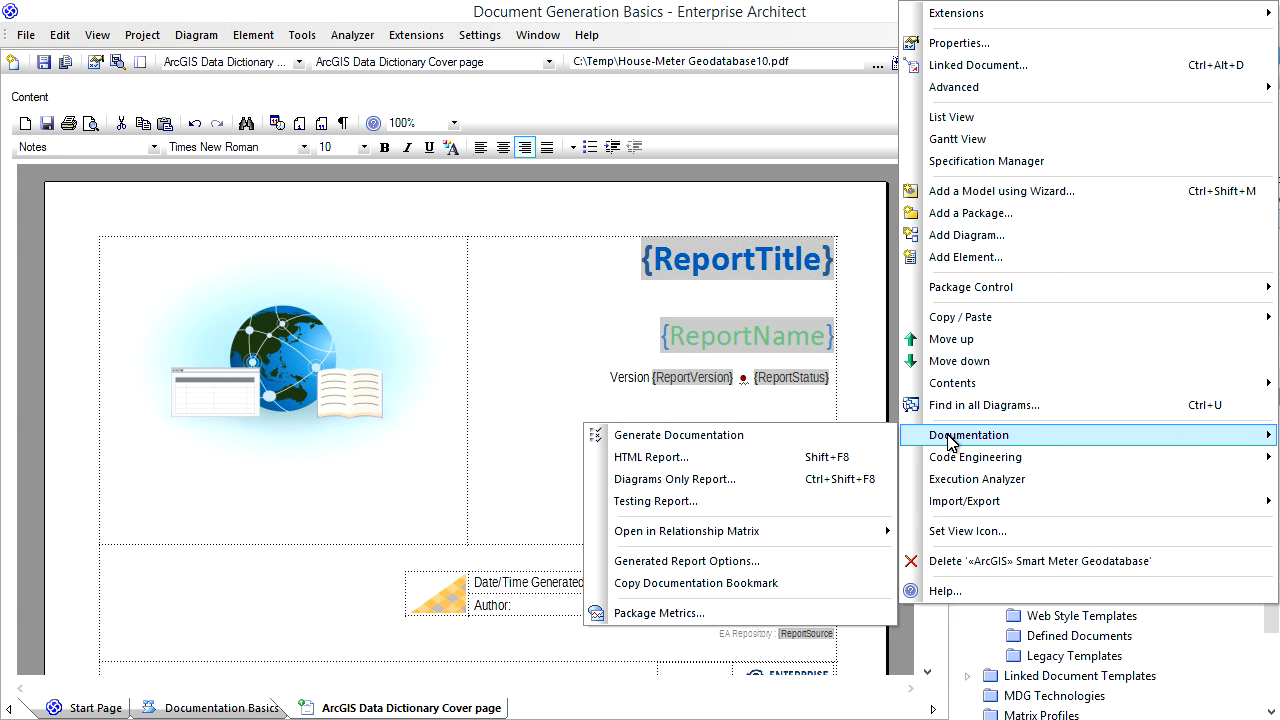
{"action": "left_click", "coordinate": [836, 437]}
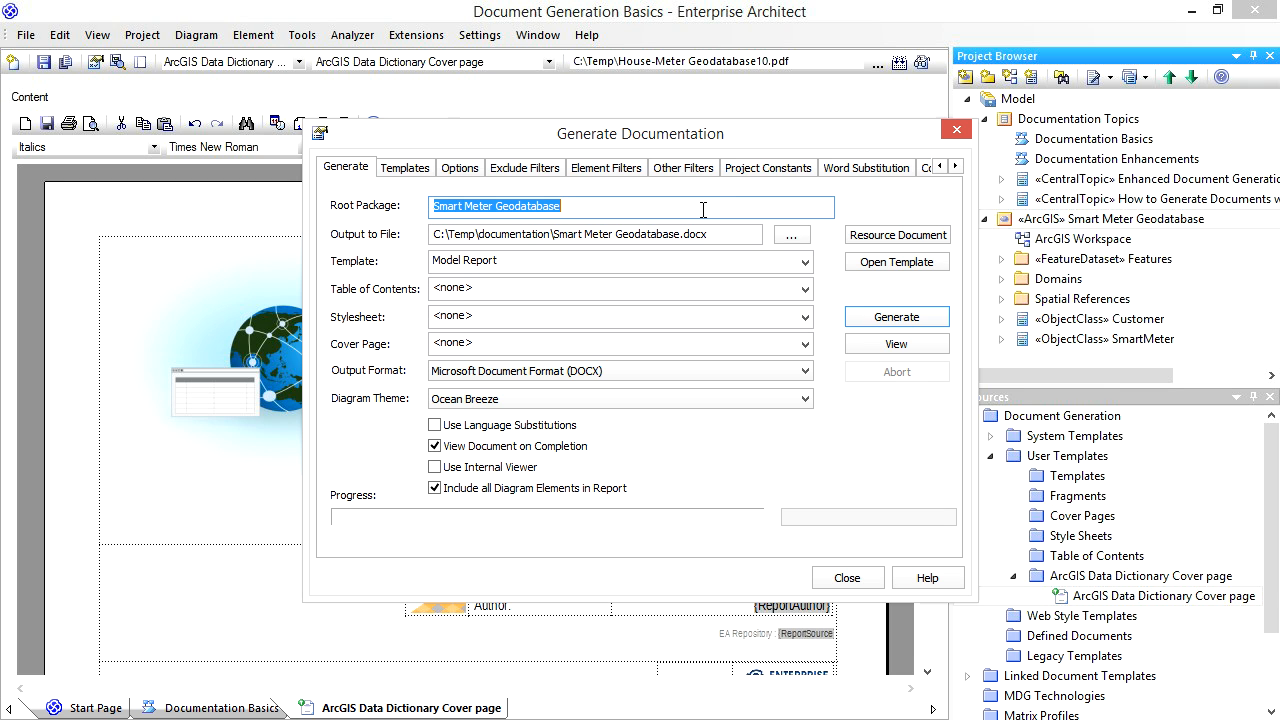
{"action": "left_click", "coordinate": [680, 234]}
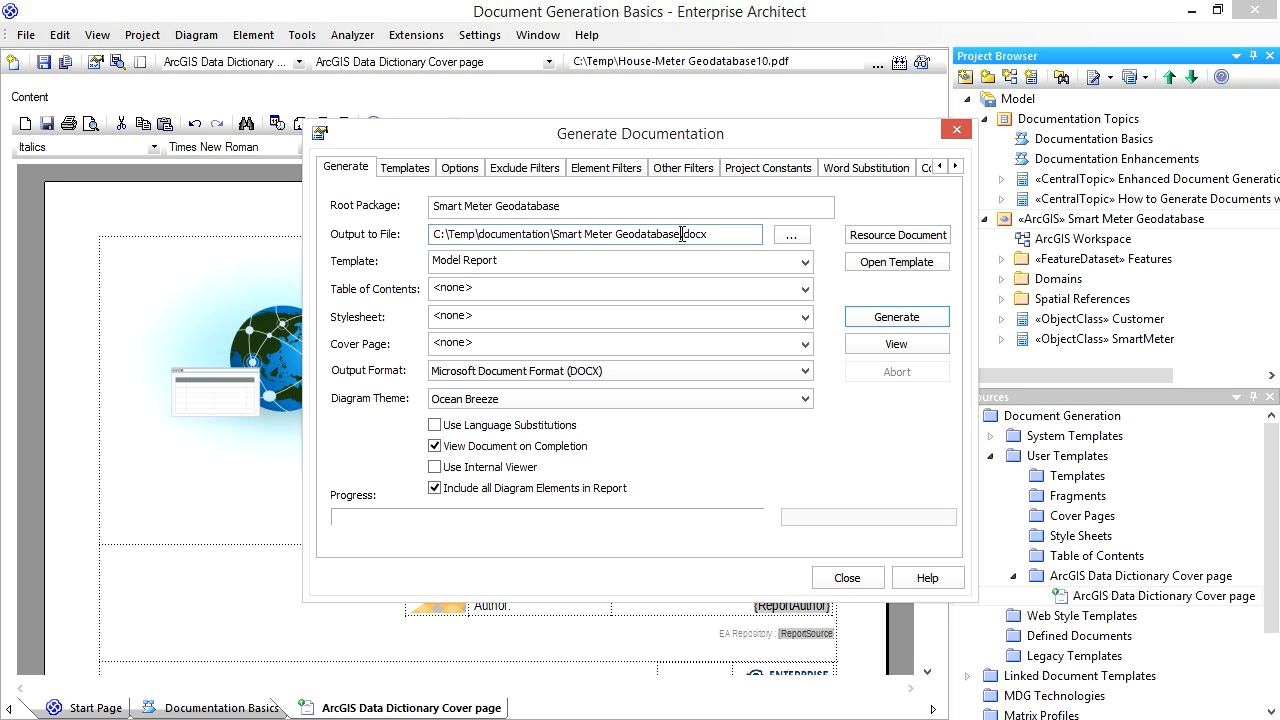
{"action": "double_click", "coordinate": [682, 234]}
{"action": "type", "text": "Data Dictionary"}
- Choose ArcGIS Data Dictionary Cover page as the report's cover page and generate the document
{"action": "left_click", "coordinate": [806, 346]}
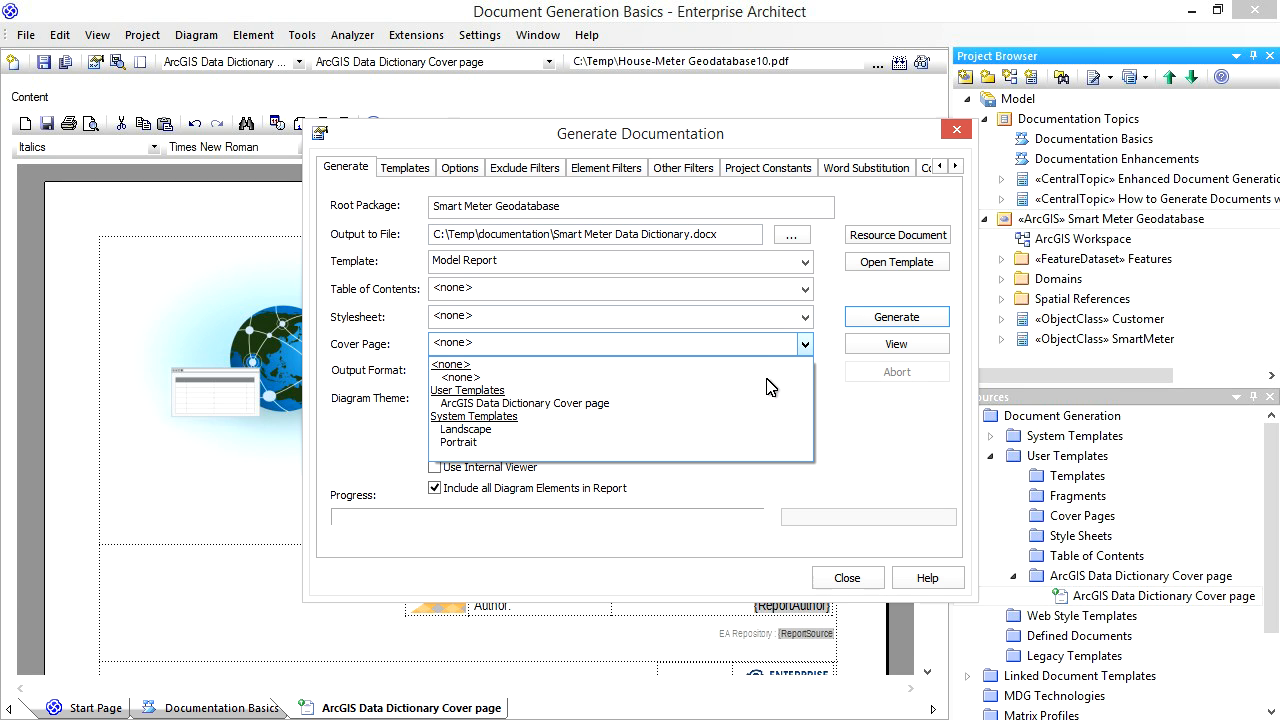
{"action": "left_click", "coordinate": [718, 403]}
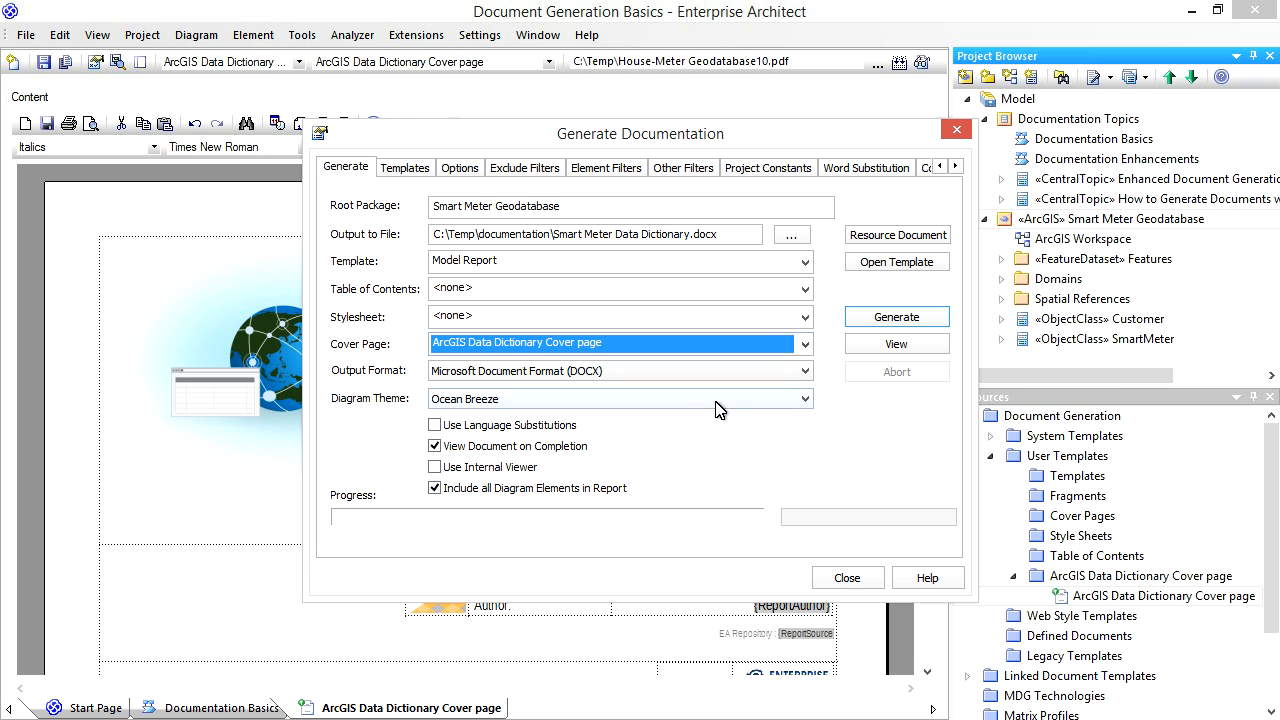
{"action": "left_click", "coordinate": [891, 318]}
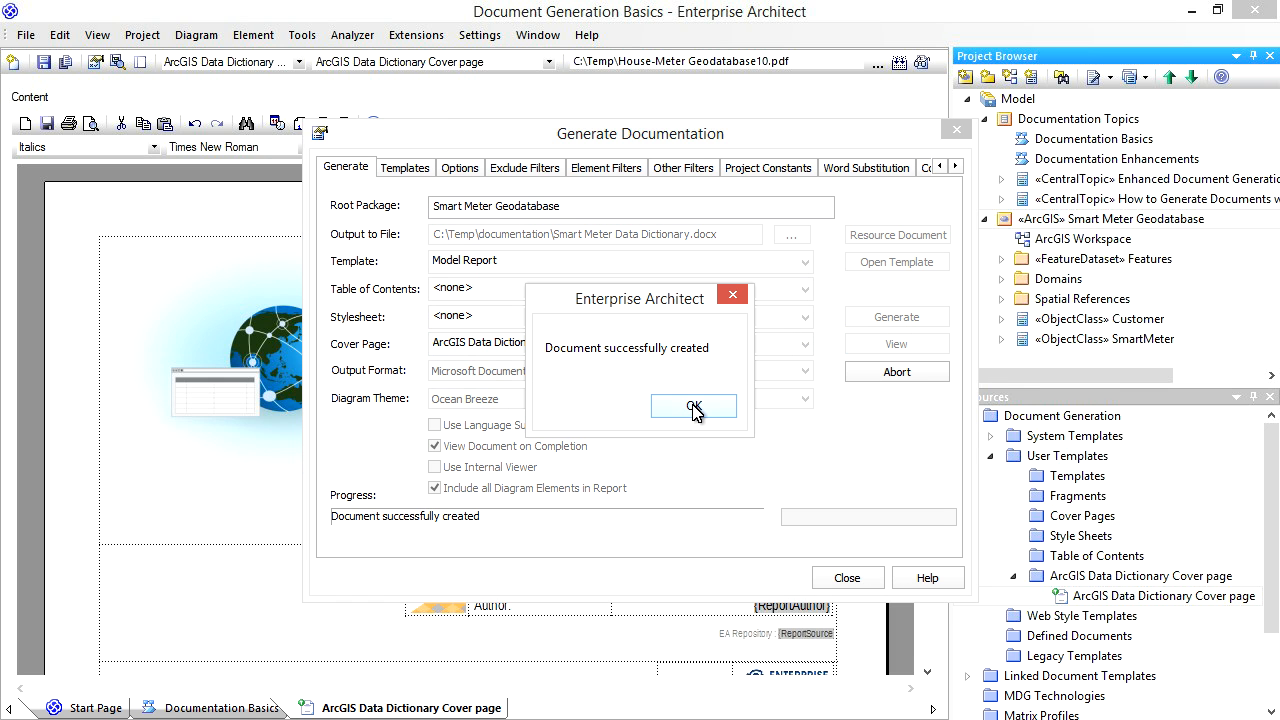
{"action": "left_click", "coordinate": [694, 408]}
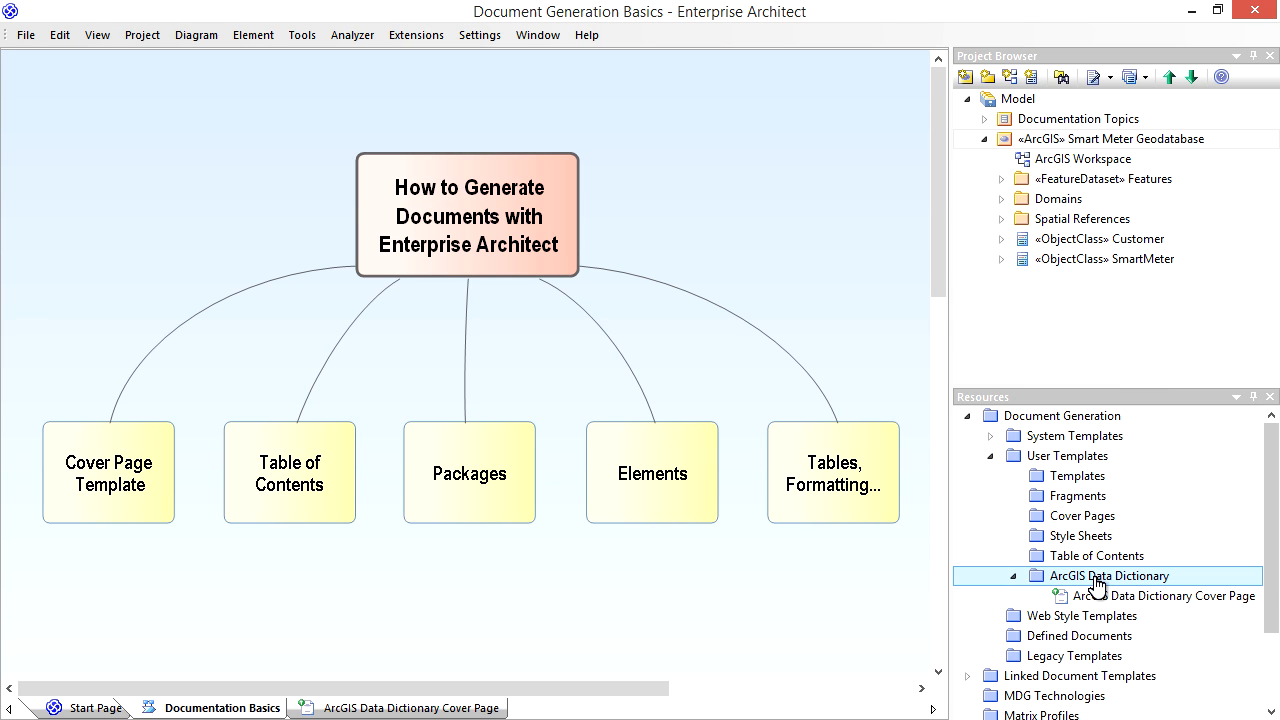
- Create a Table of Contents template named ArcGIS Data Dictionary TOC, copied from Landscape, in the ArcGIS Data Dictionary template group
{"action": "right_click", "coordinate": [1098, 580]}
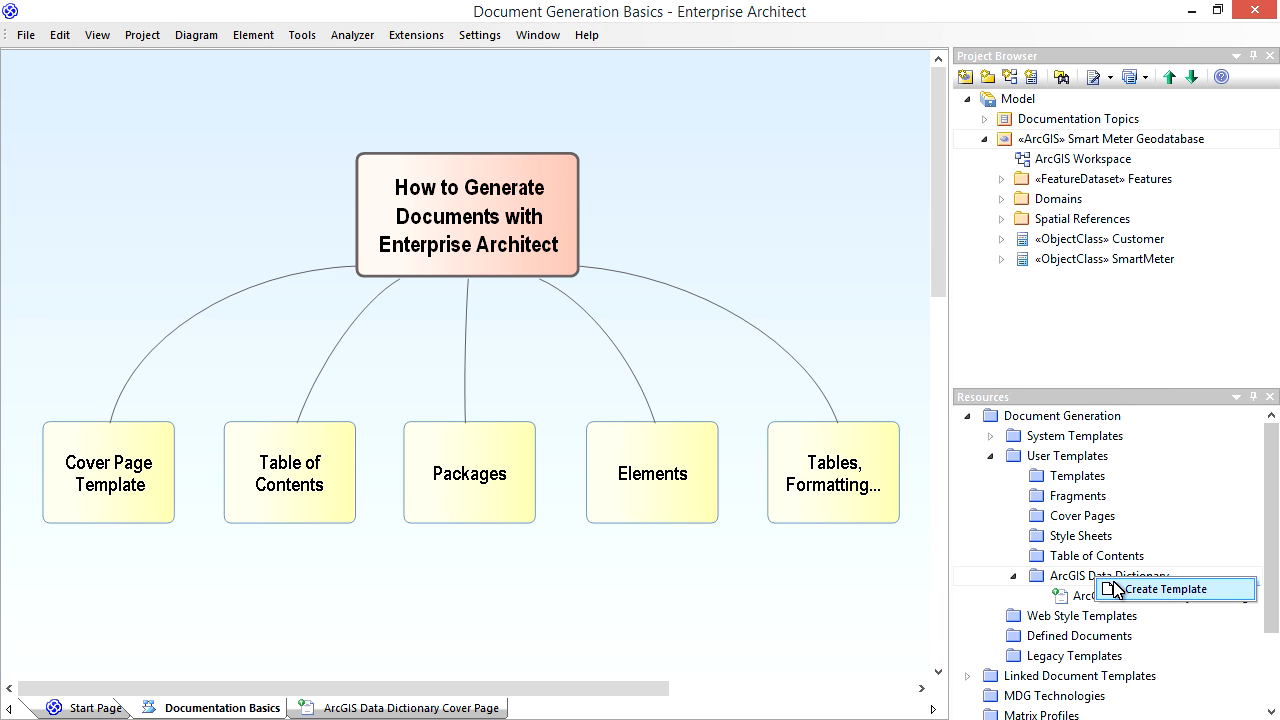
{"action": "left_click", "coordinate": [1140, 592]}
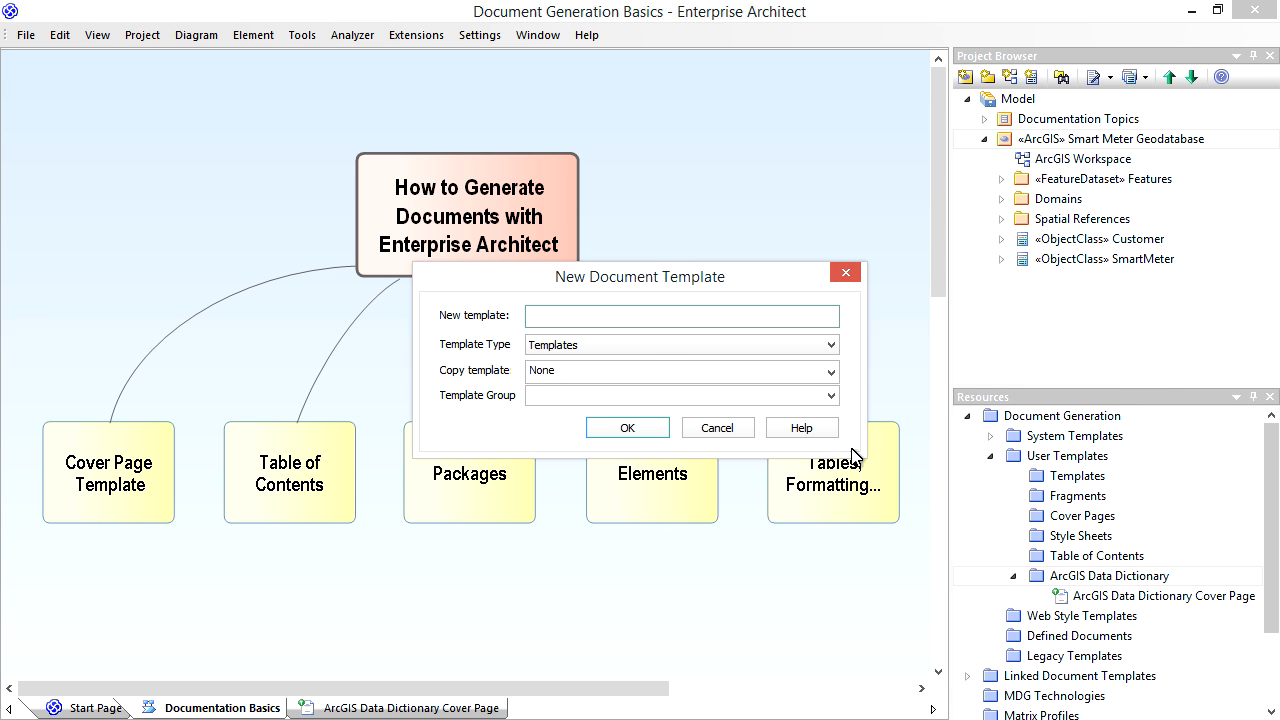
{"action": "type", "text": "ArcGIS Data Dictionary TOC"}
{"action": "left_click", "coordinate": [673, 345]}
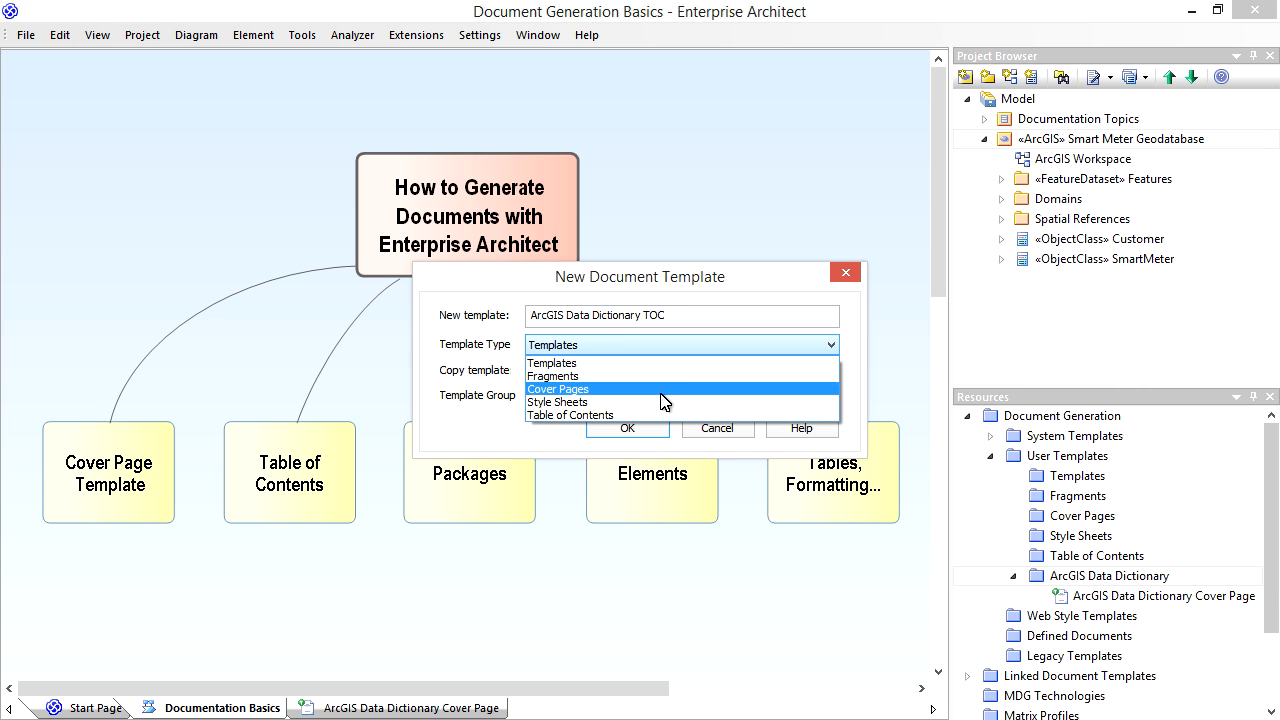
{"action": "left_click", "coordinate": [661, 421]}
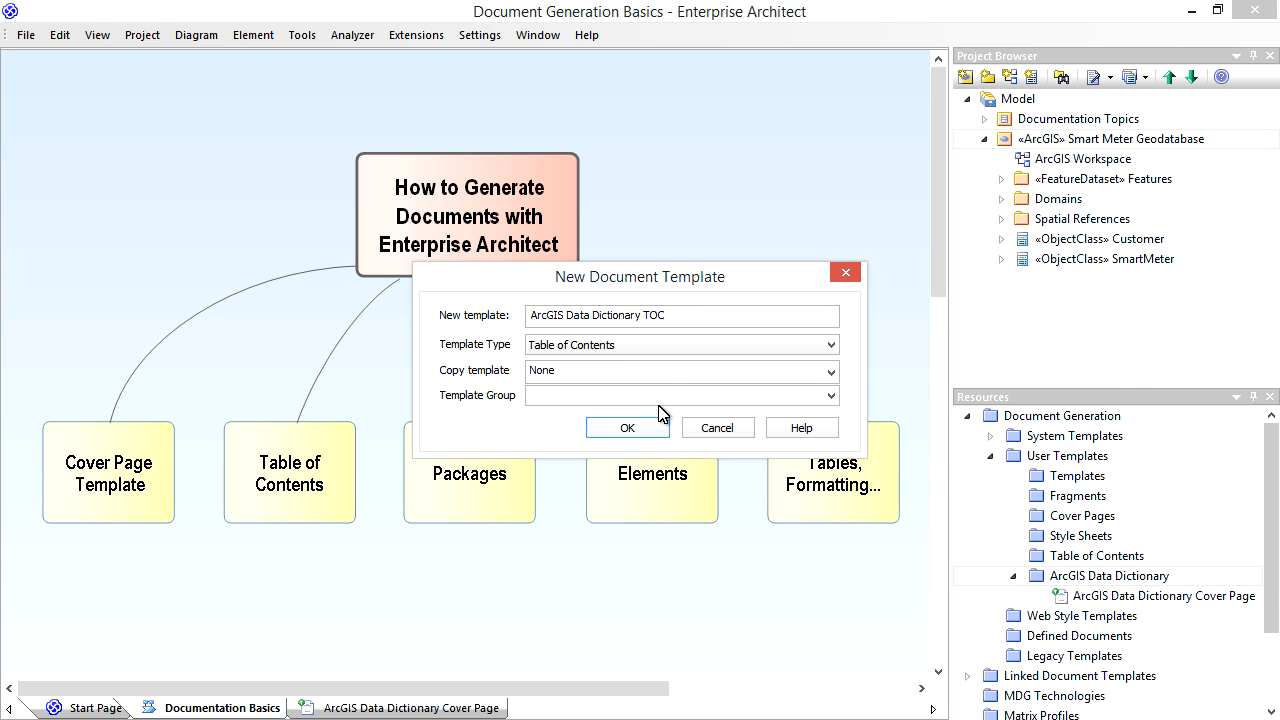
{"action": "left_click", "coordinate": [667, 382]}
{"action": "left_click", "coordinate": [658, 431]}
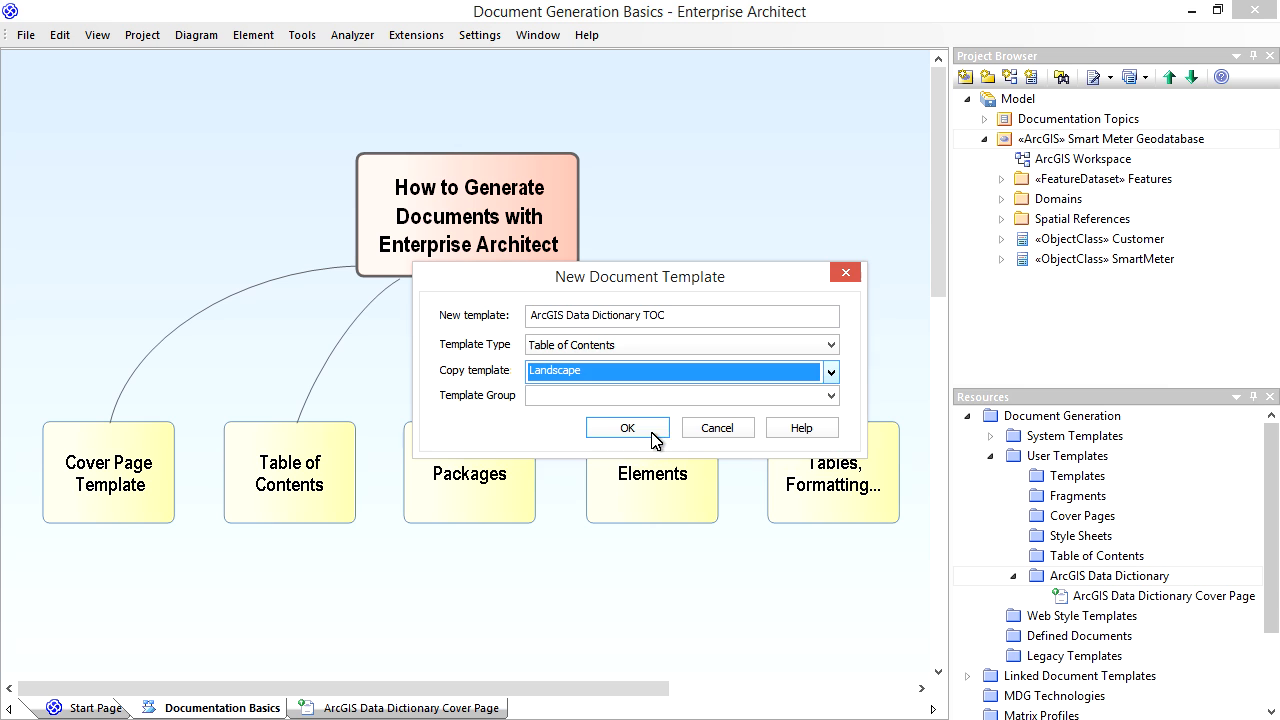
{"action": "left_click", "coordinate": [657, 393]}
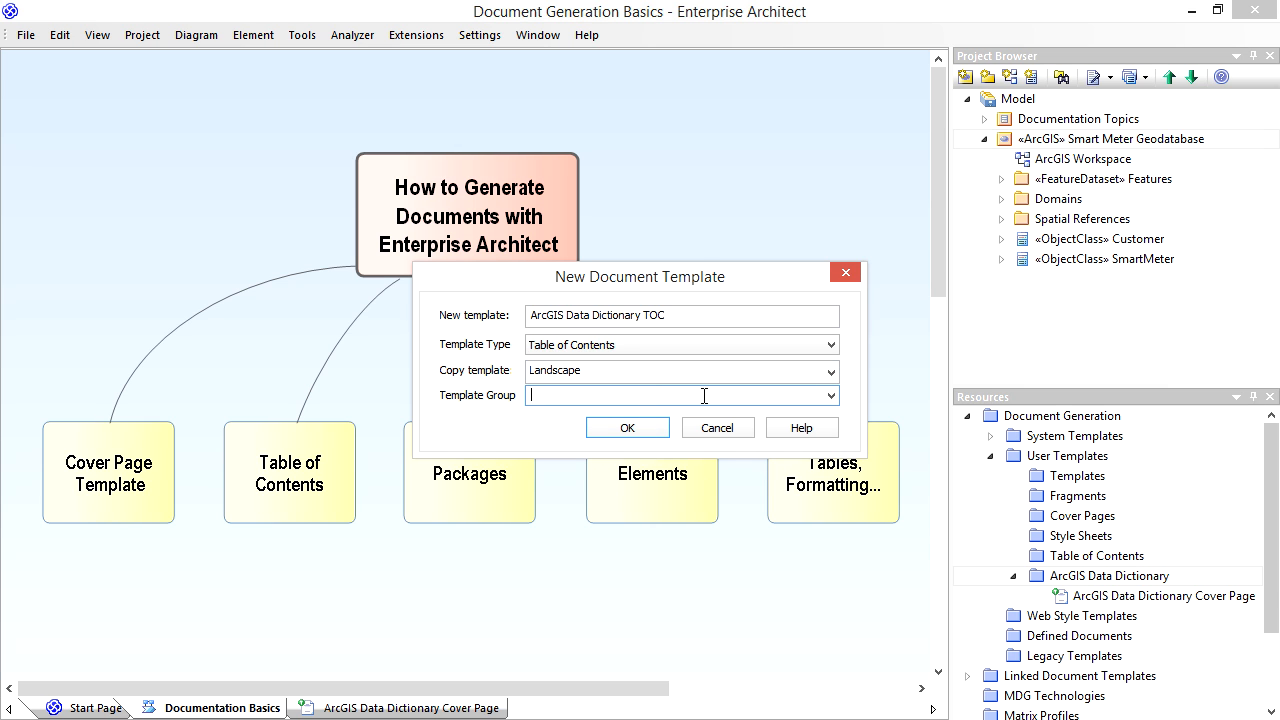
{"action": "left_click", "coordinate": [831, 396]}
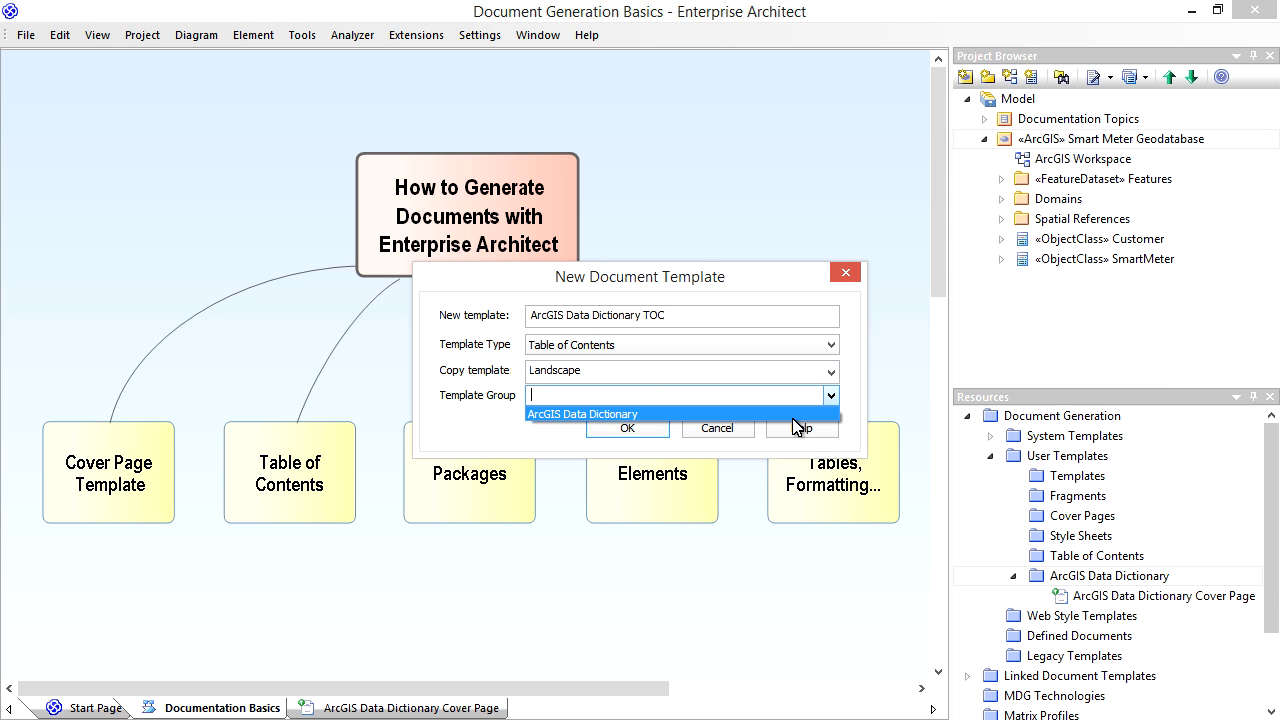
{"action": "left_click", "coordinate": [793, 415]}
{"action": "left_click", "coordinate": [627, 428]}
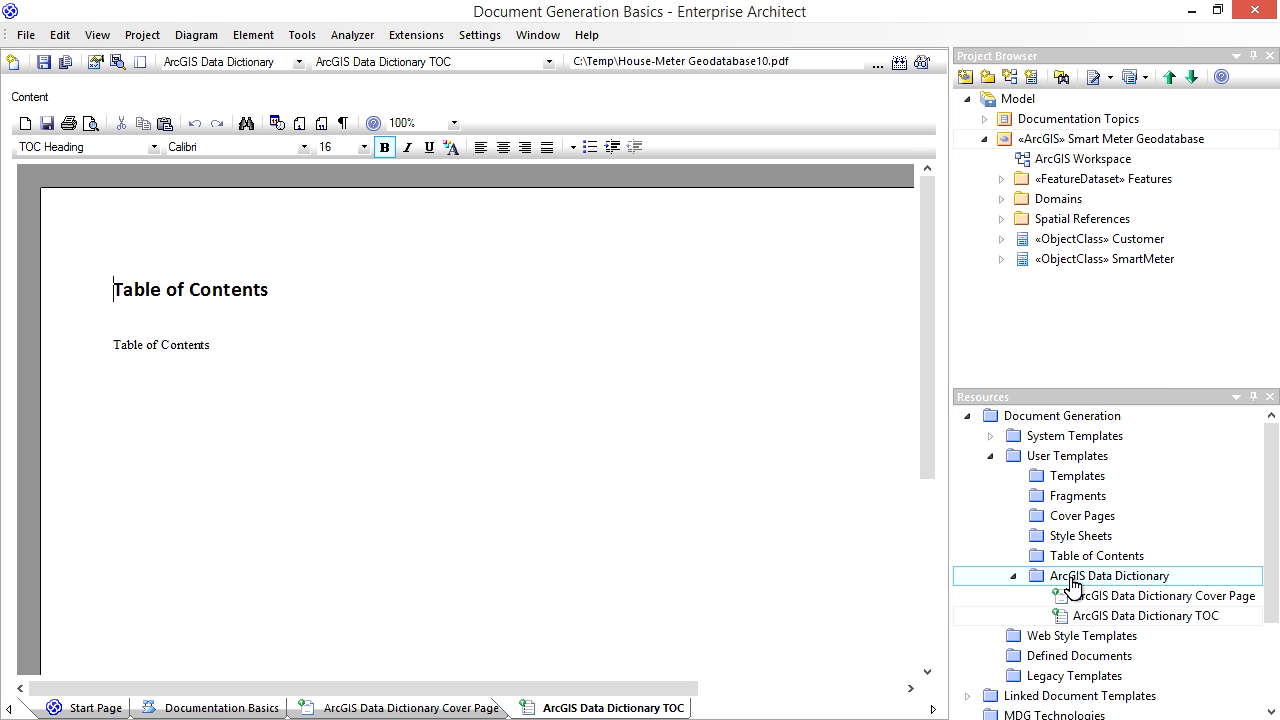
- Set the table of contents section to 2 columns with a line between the columns
{"action": "left_click", "coordinate": [620, 364]}
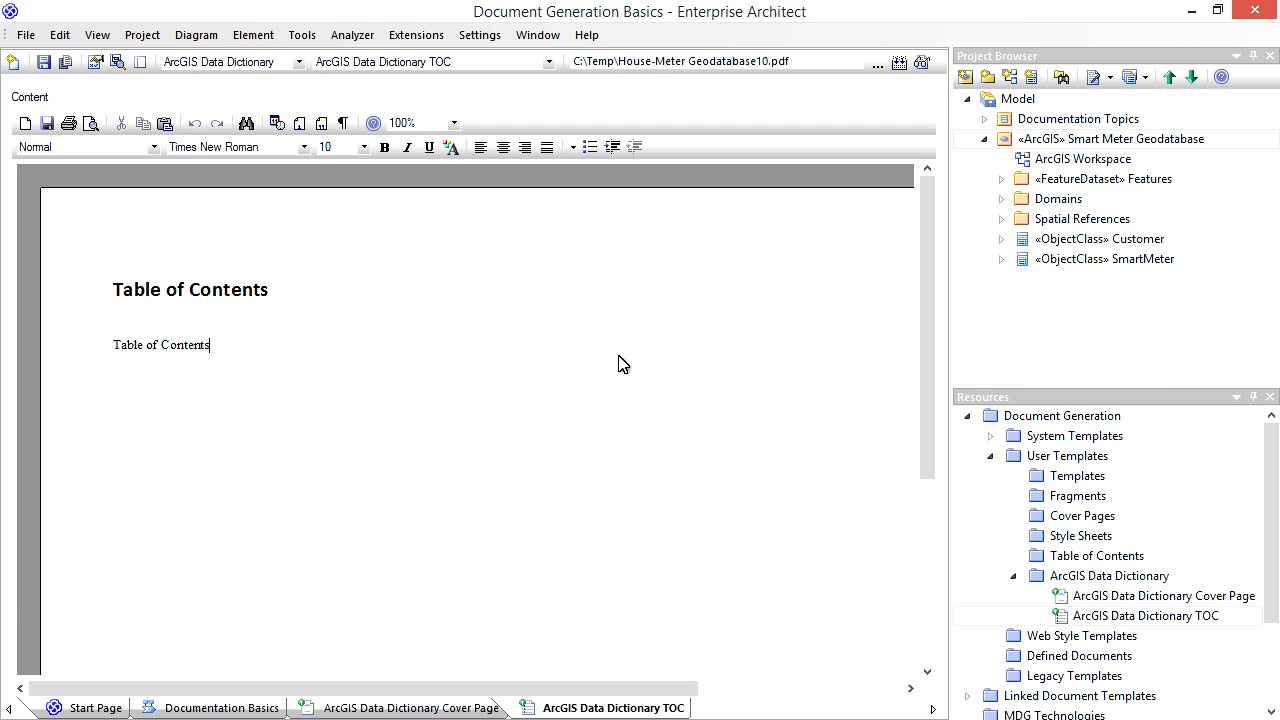
{"action": "right_click", "coordinate": [618, 363]}
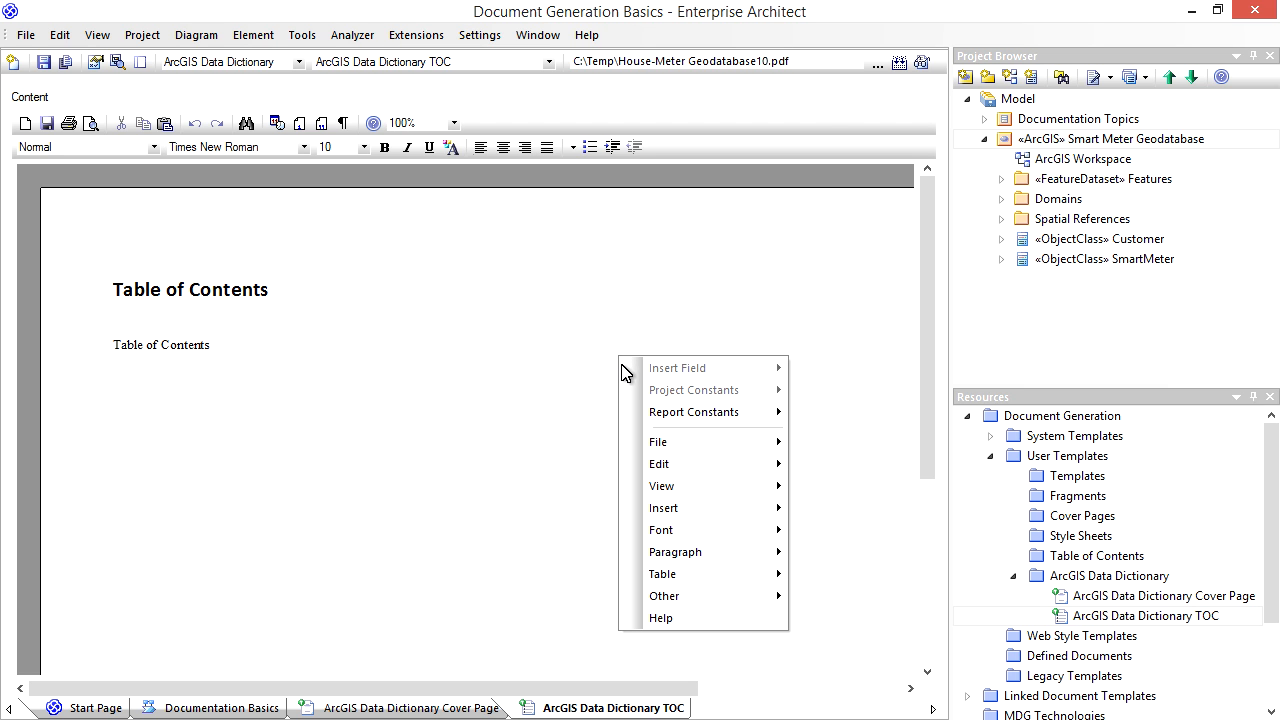
{"action": "mouse_move", "coordinate": [688, 464]}
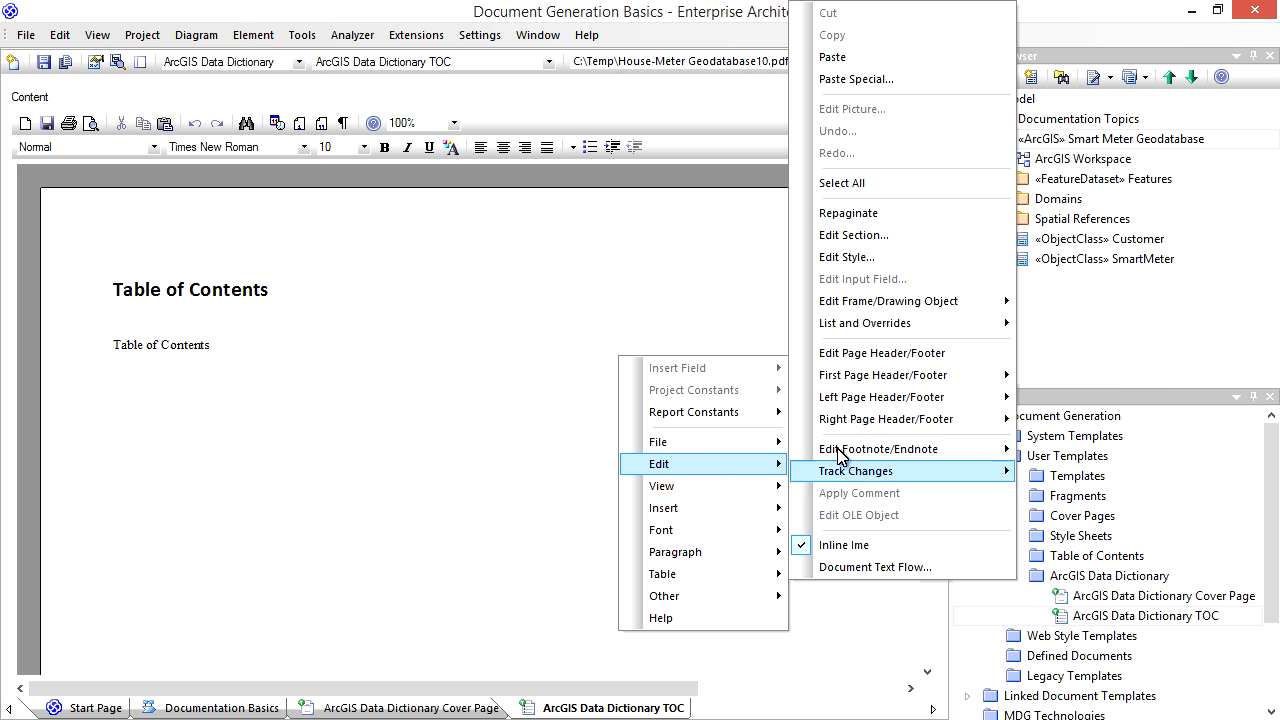
{"action": "left_click", "coordinate": [878, 238]}
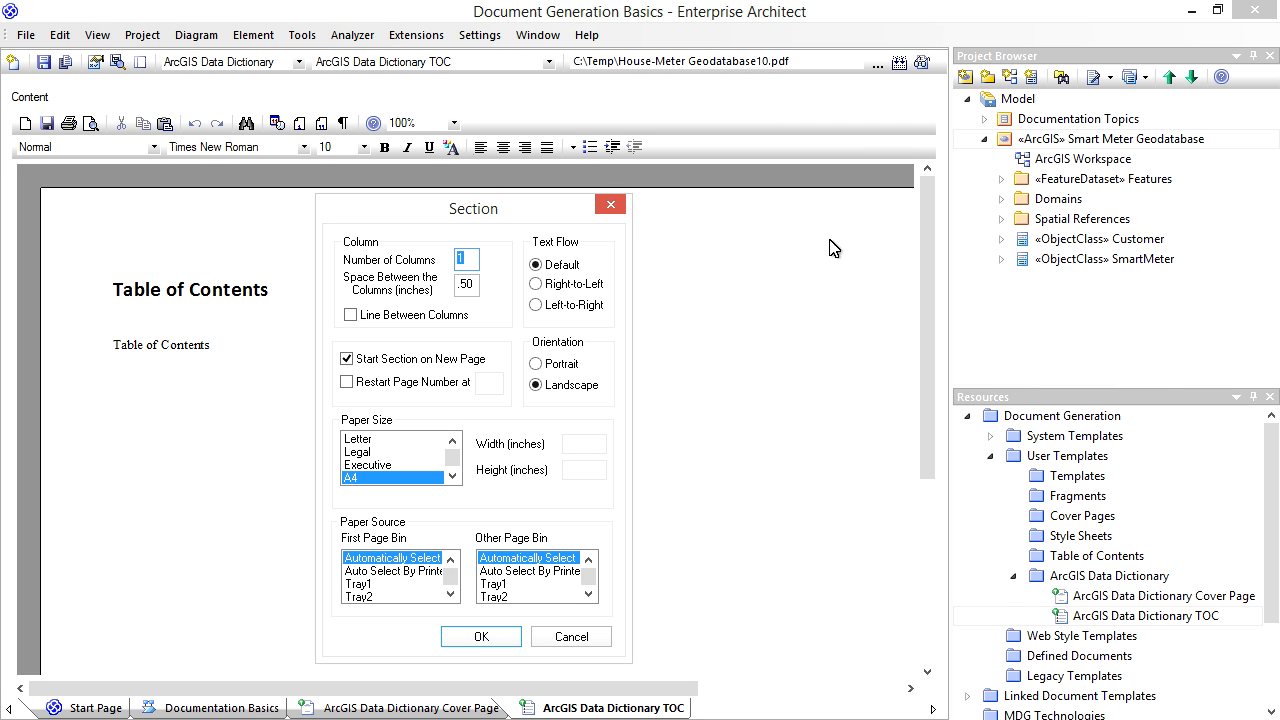
{"action": "type", "text": "2"}
{"action": "left_click", "coordinate": [413, 316]}
{"action": "left_click", "coordinate": [484, 638]}
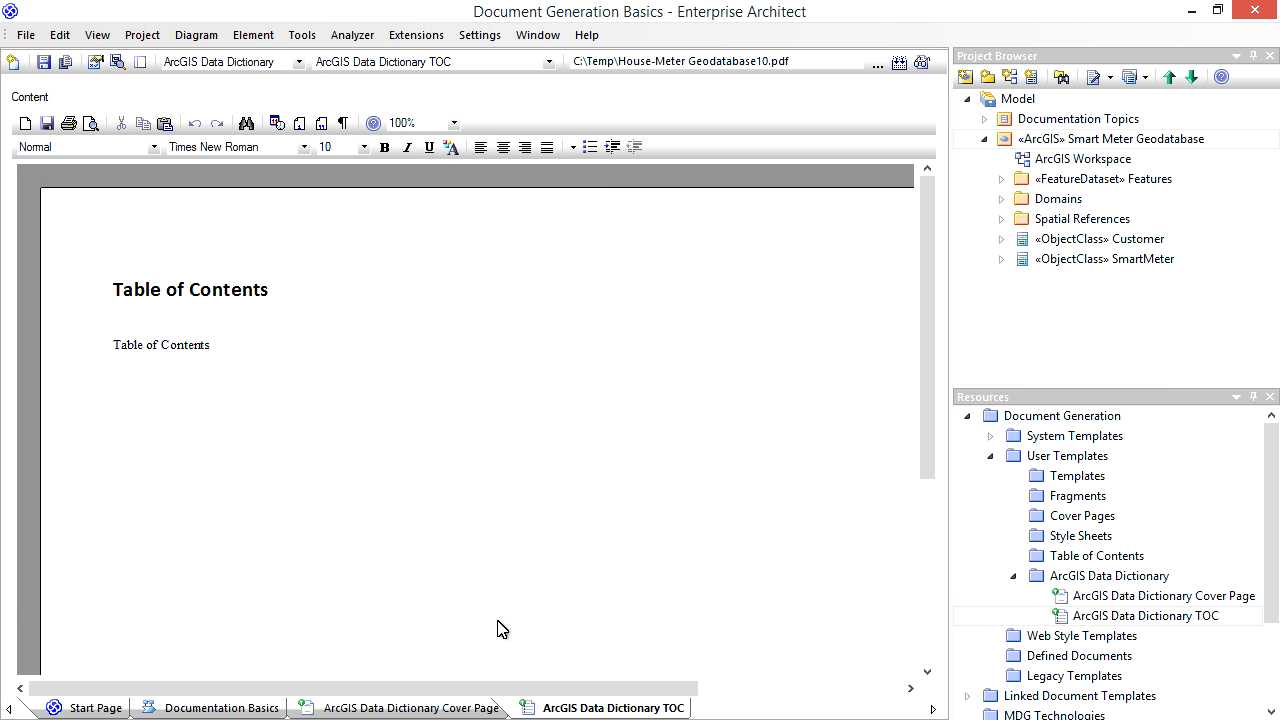
- Reduce the page margins of the table of contents template, with the left margin at .40 inches
{"action": "right_click", "coordinate": [501, 628]}
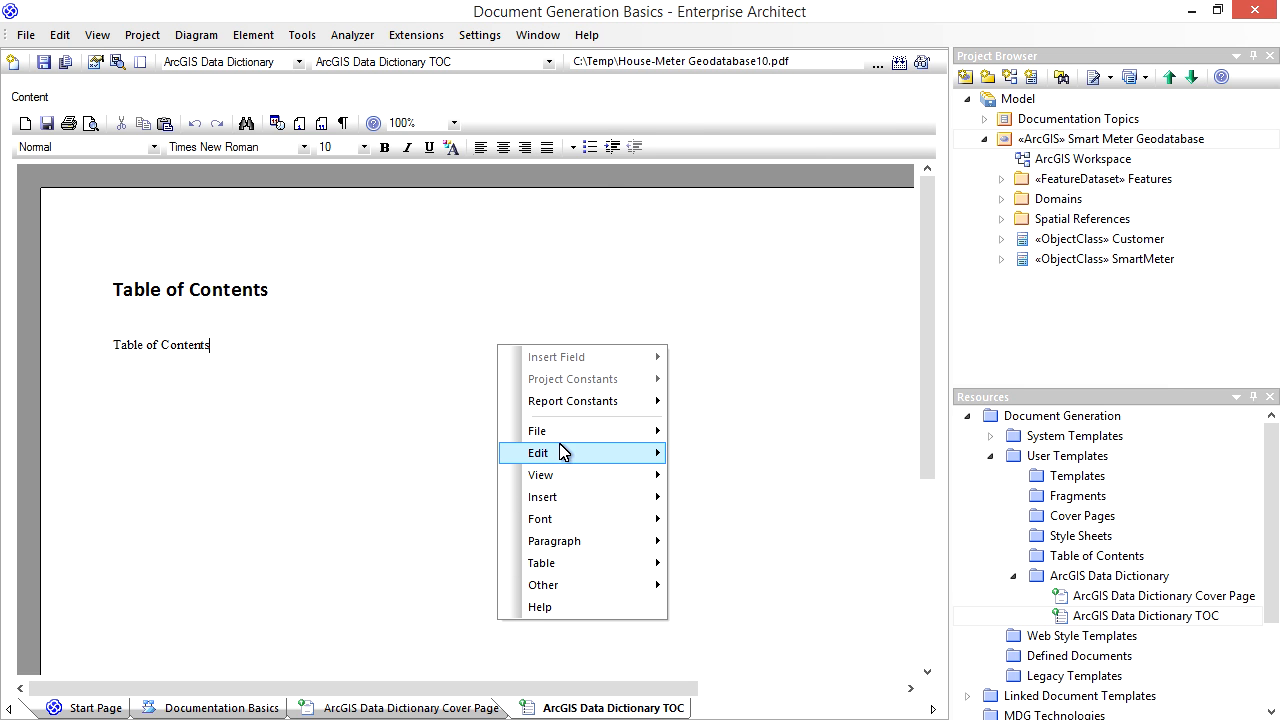
{"action": "mouse_move", "coordinate": [568, 432]}
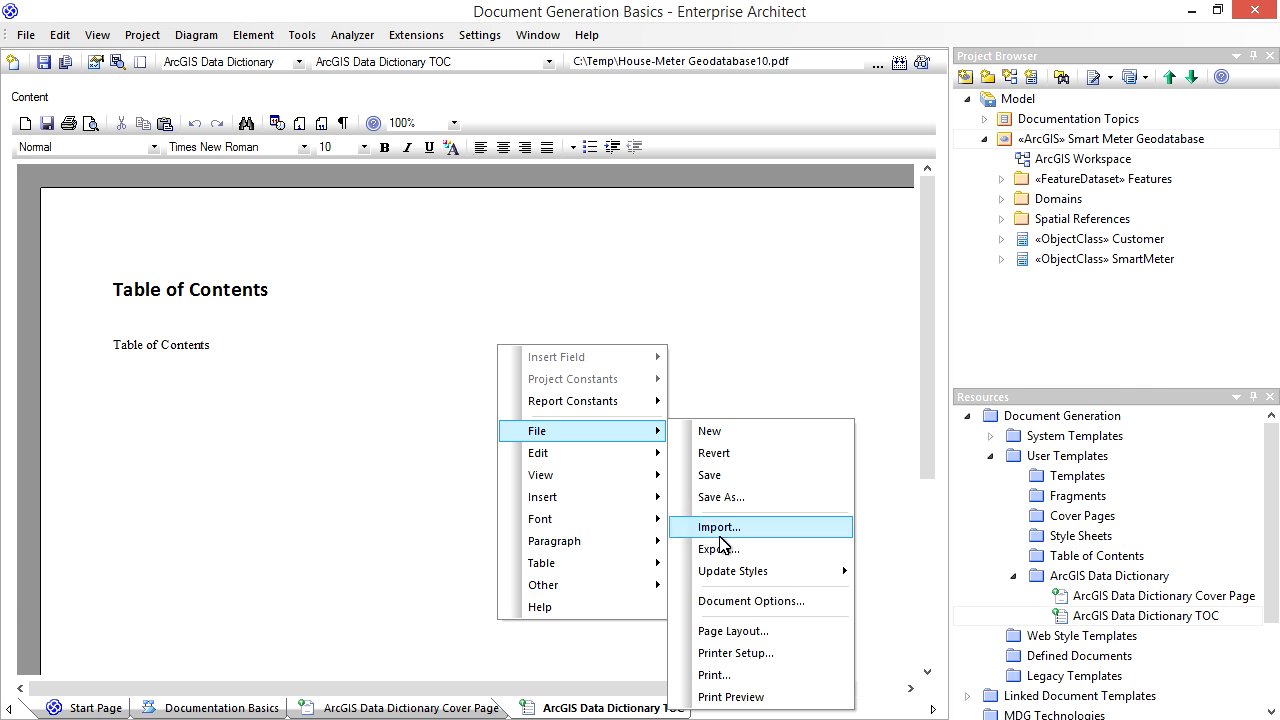
{"action": "left_click", "coordinate": [745, 636]}
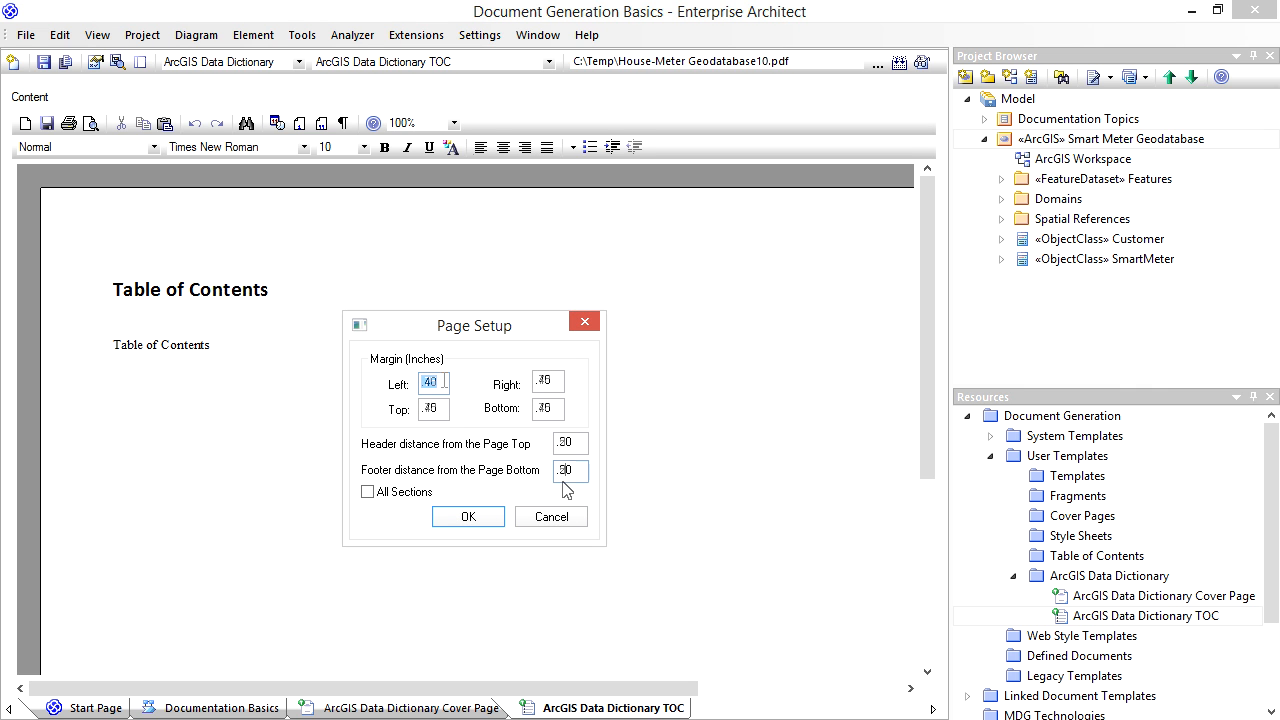
{"action": "left_click", "coordinate": [474, 527]}
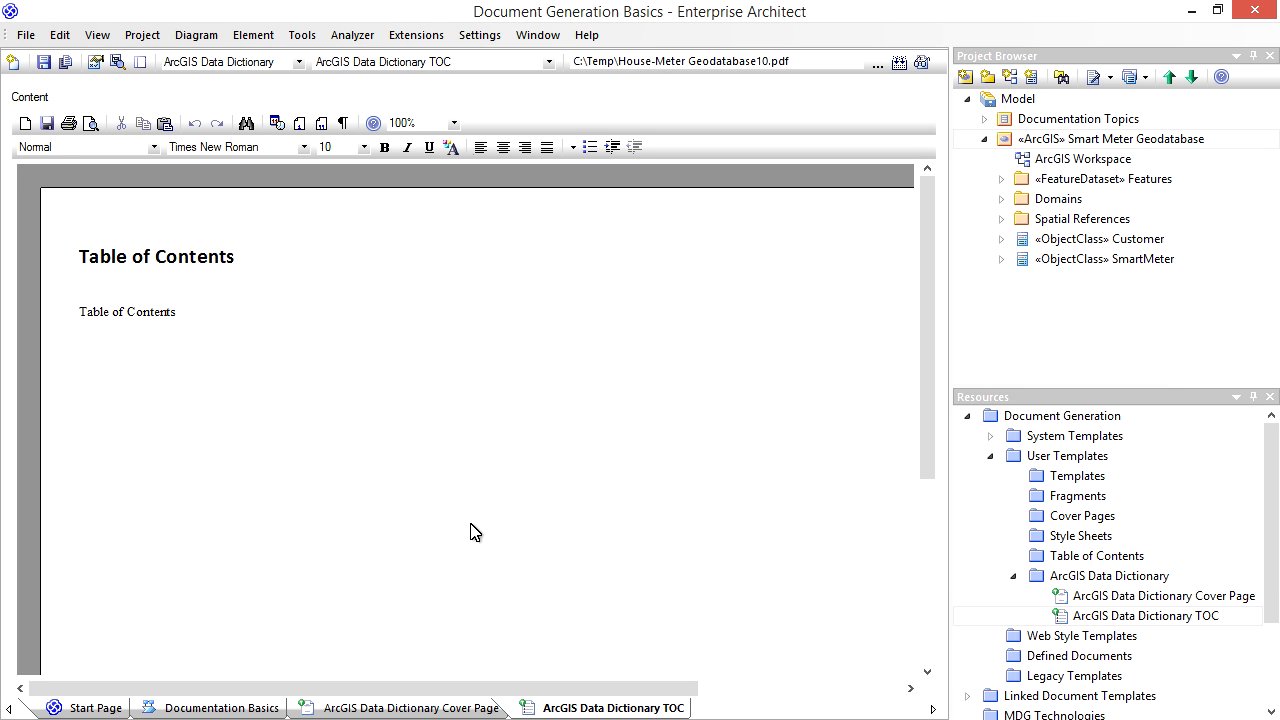
{"action": "left_click", "coordinate": [491, 471]}
- Add an Extended Documentation diagram named Reports to the Smart Meter Geodatabase package
{"action": "left_click", "coordinate": [1010, 77]}
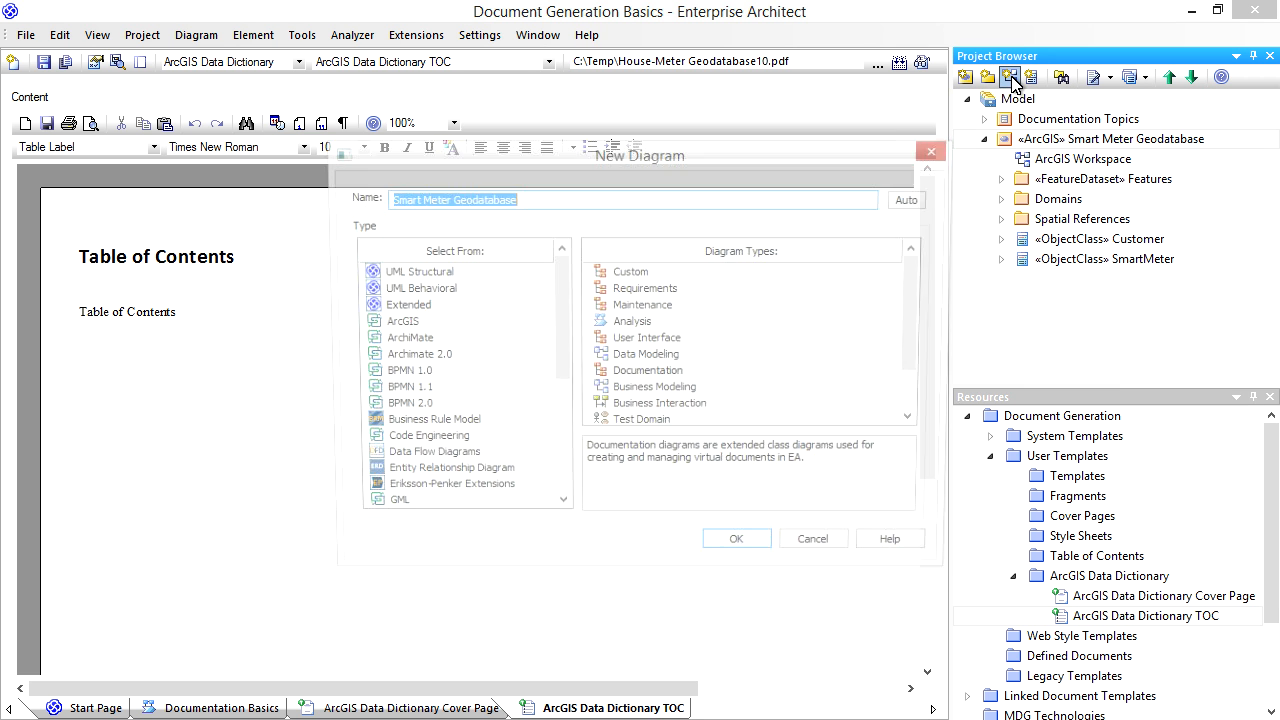
{"action": "left_click", "coordinate": [426, 305]}
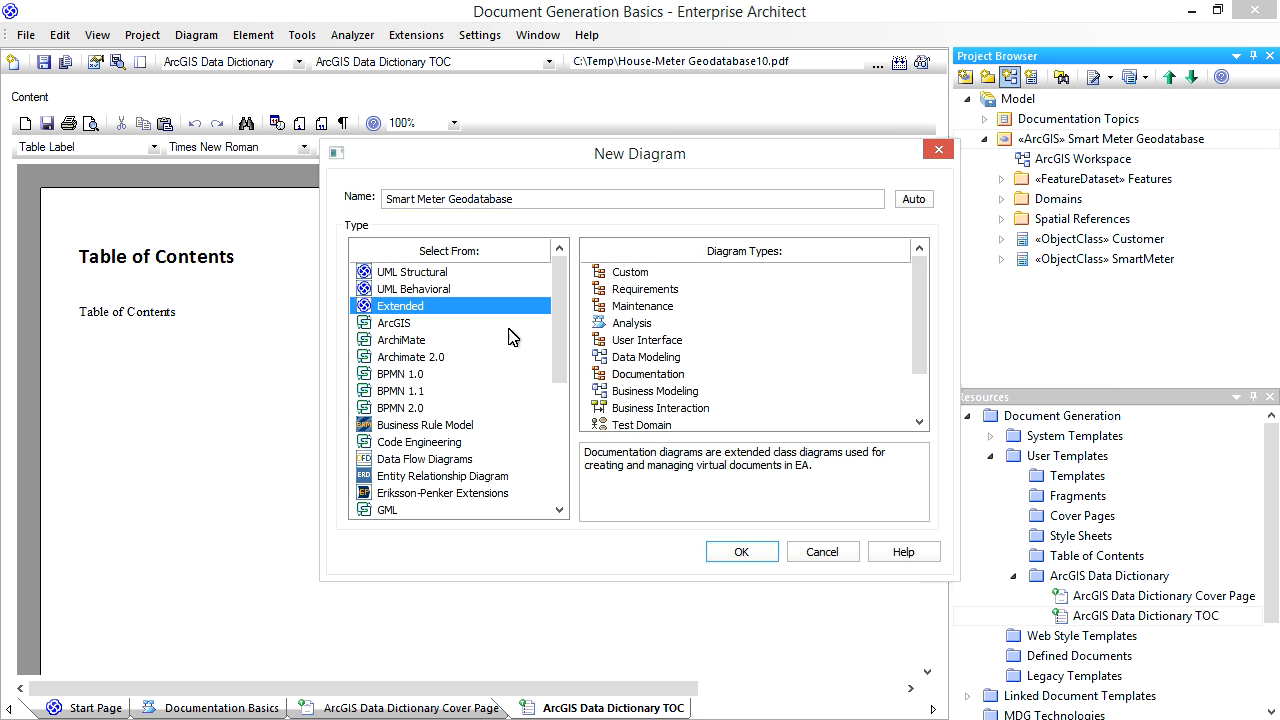
{"action": "left_click", "coordinate": [680, 375]}
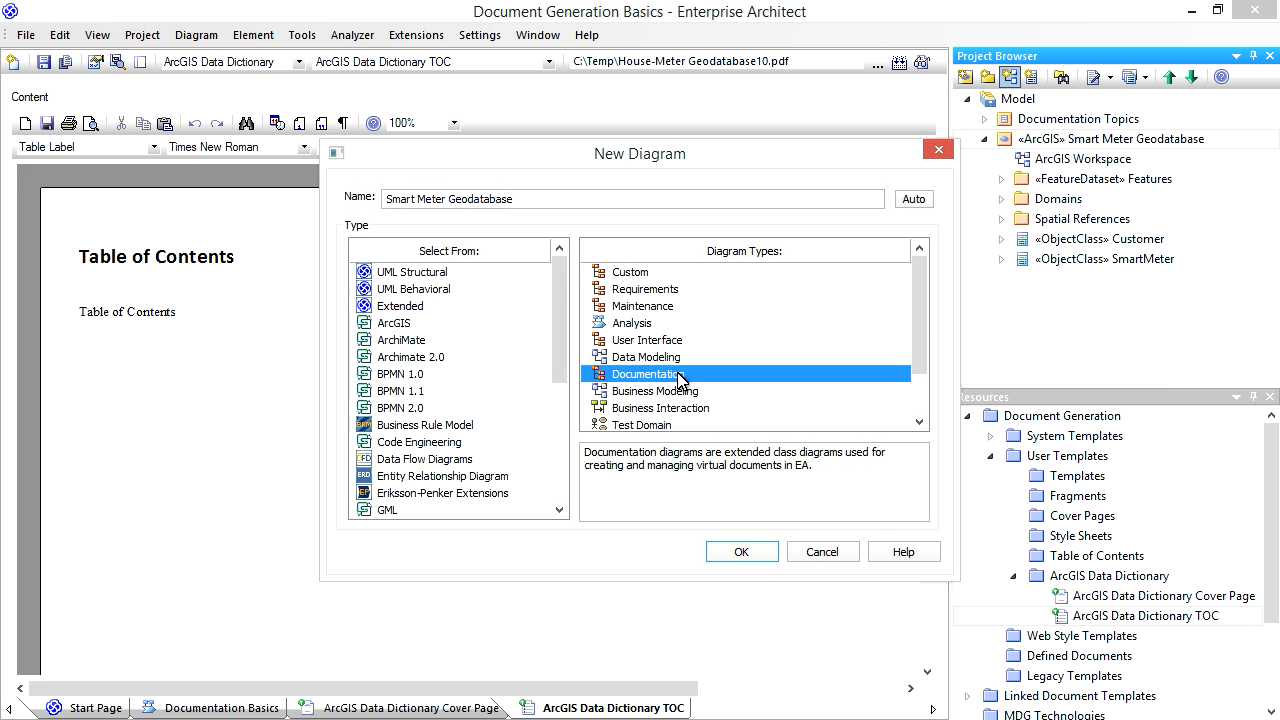
{"action": "left_click", "coordinate": [529, 199]}
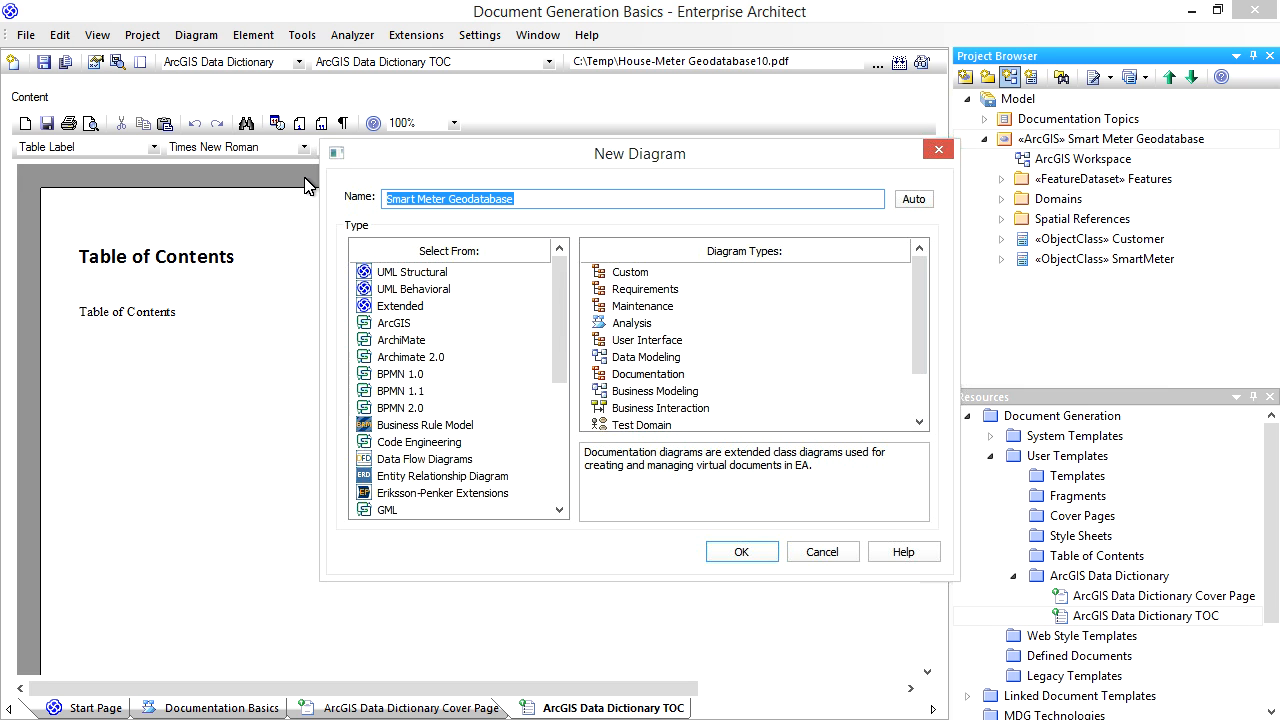
{"action": "type", "text": "Reports"}
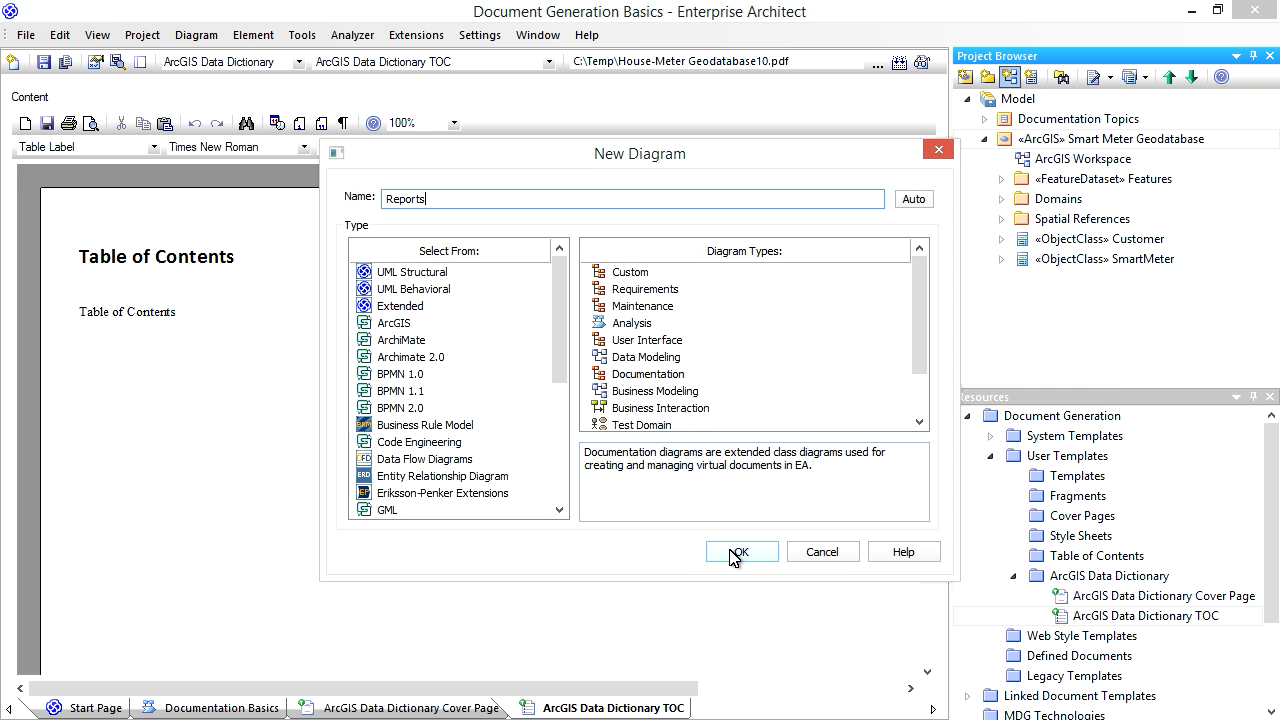
{"action": "left_click", "coordinate": [736, 553]}
- Place a Report Specification element named My Data Dictionary on the Reports diagram
{"action": "left_click", "coordinate": [198, 36]}
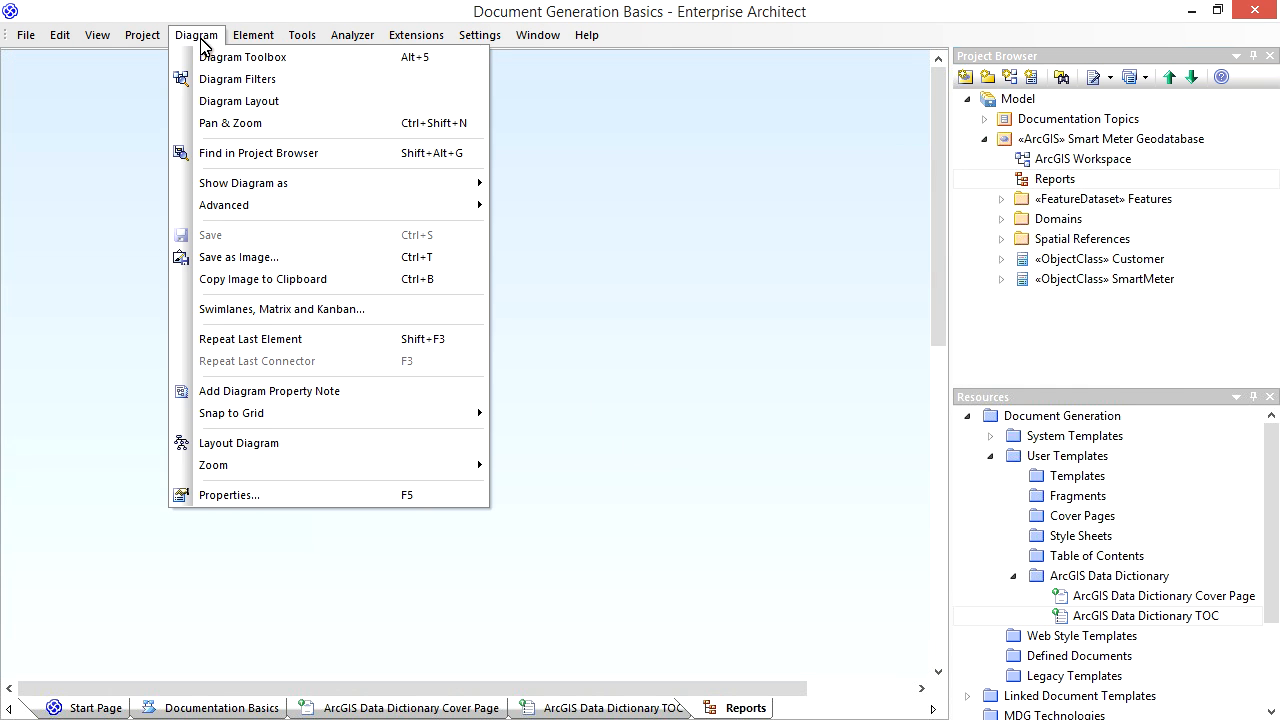
{"action": "left_click", "coordinate": [205, 58]}
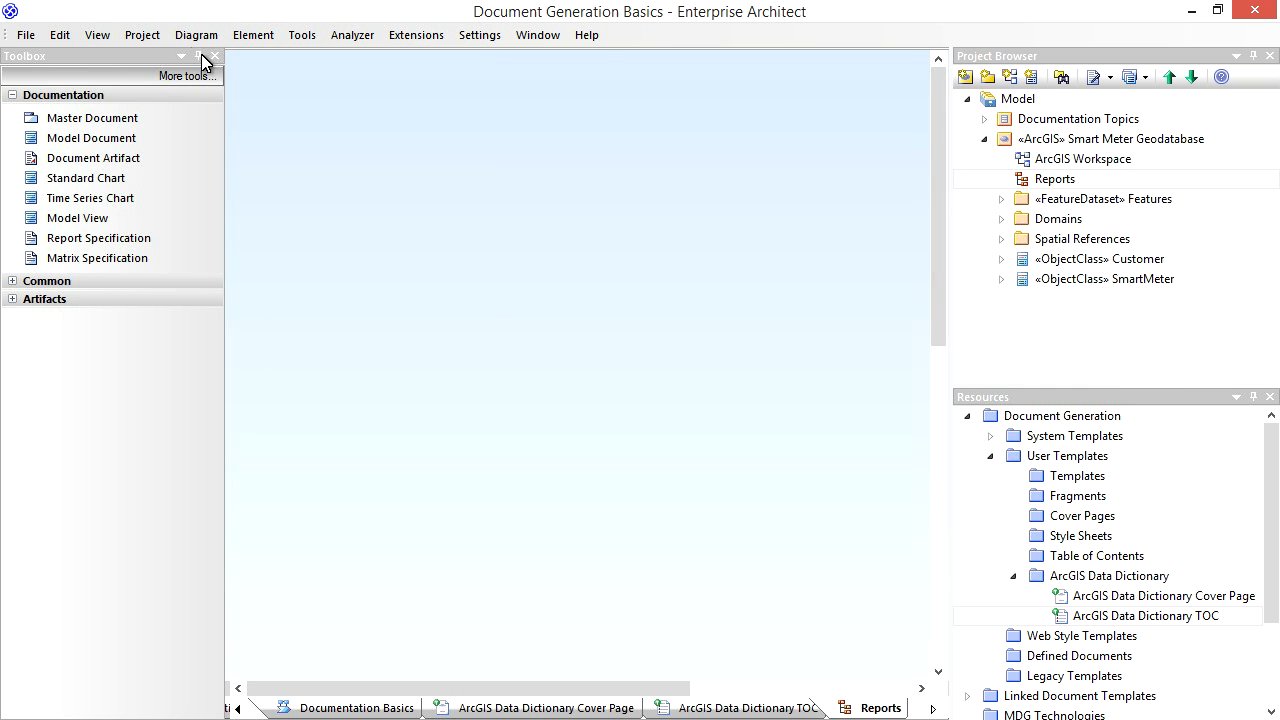
{"action": "left_click", "coordinate": [105, 240]}
{"action": "left_click", "coordinate": [360, 287]}
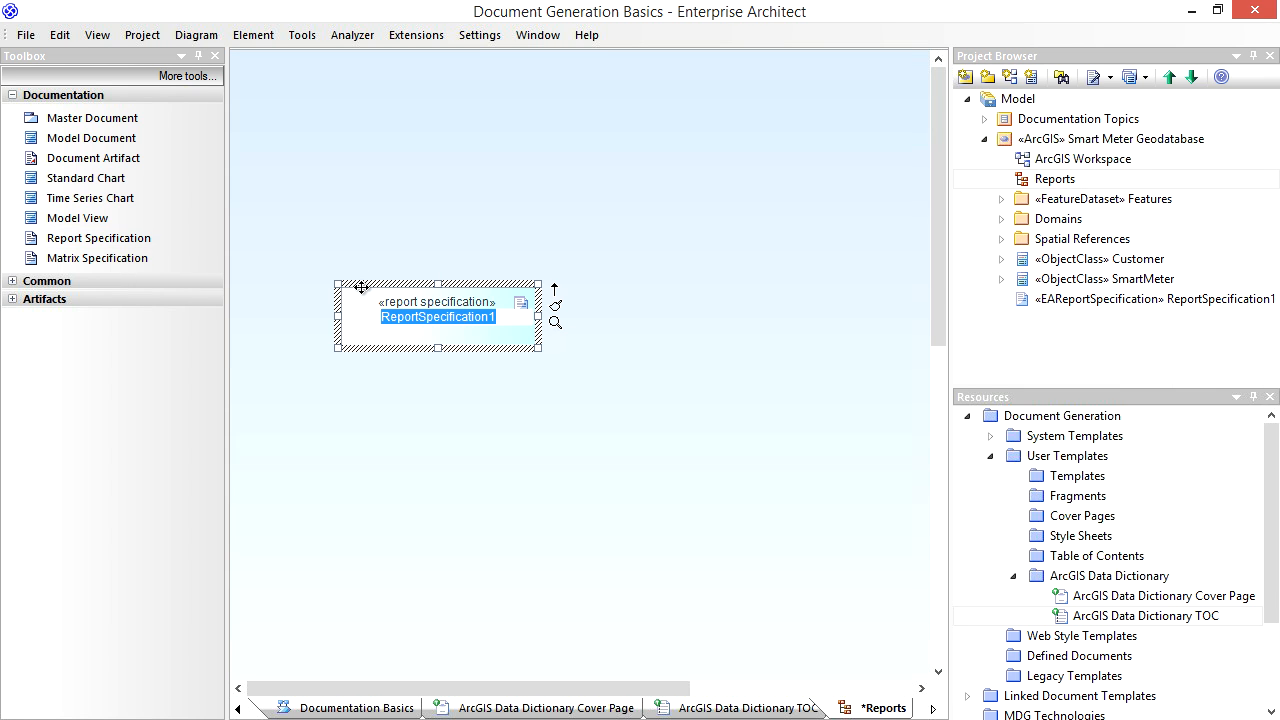
{"action": "type", "text": "My Data Dictionary"}
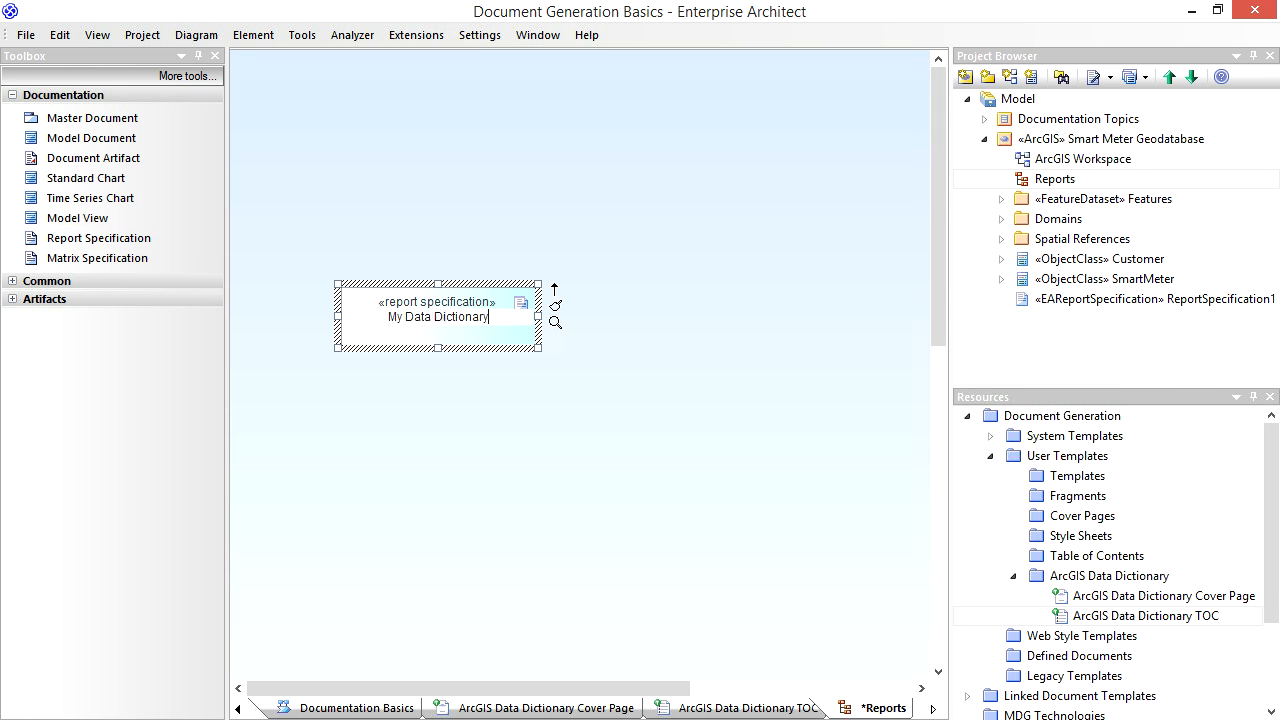
{"action": "key", "text": "Return"}
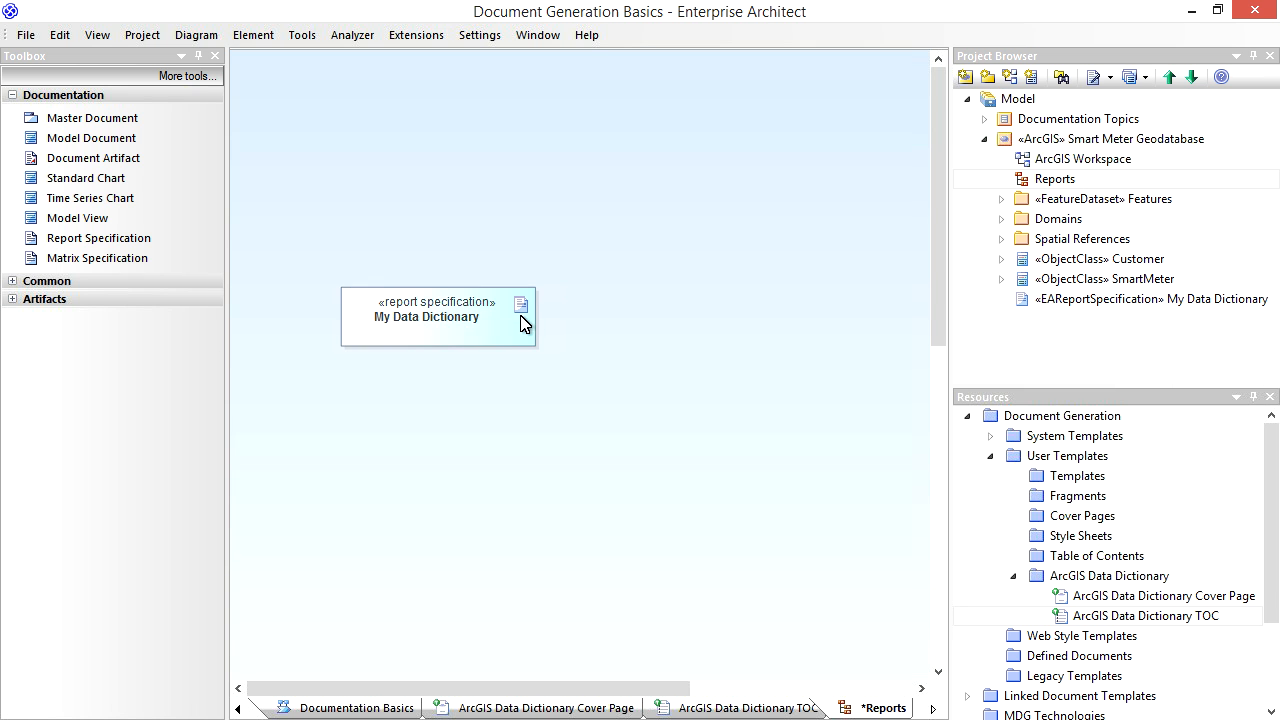
- Generate the My Data Dictionary report for the Smart Meter Geodatabase package with the ArcGIS Data Dictionary TOC and ArcGIS Data Dictionary Cover Page templates
{"action": "double_click", "coordinate": [518, 326]}
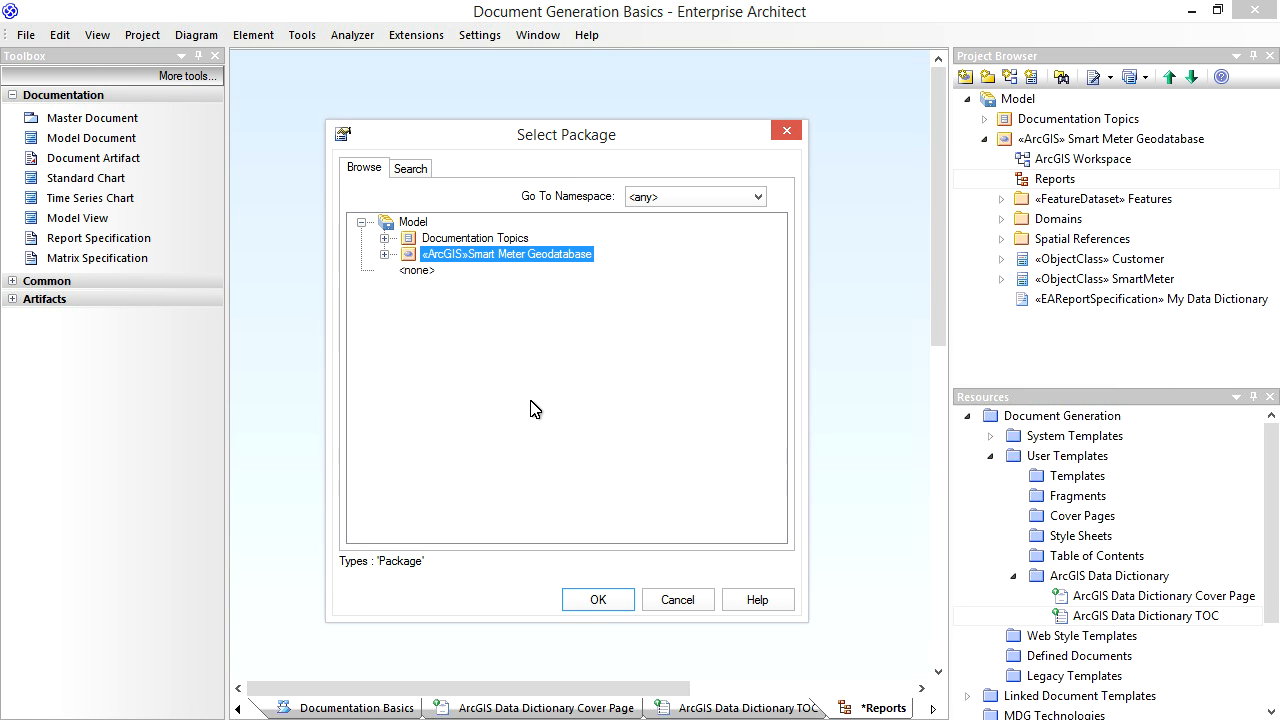
{"action": "left_click", "coordinate": [598, 603]}
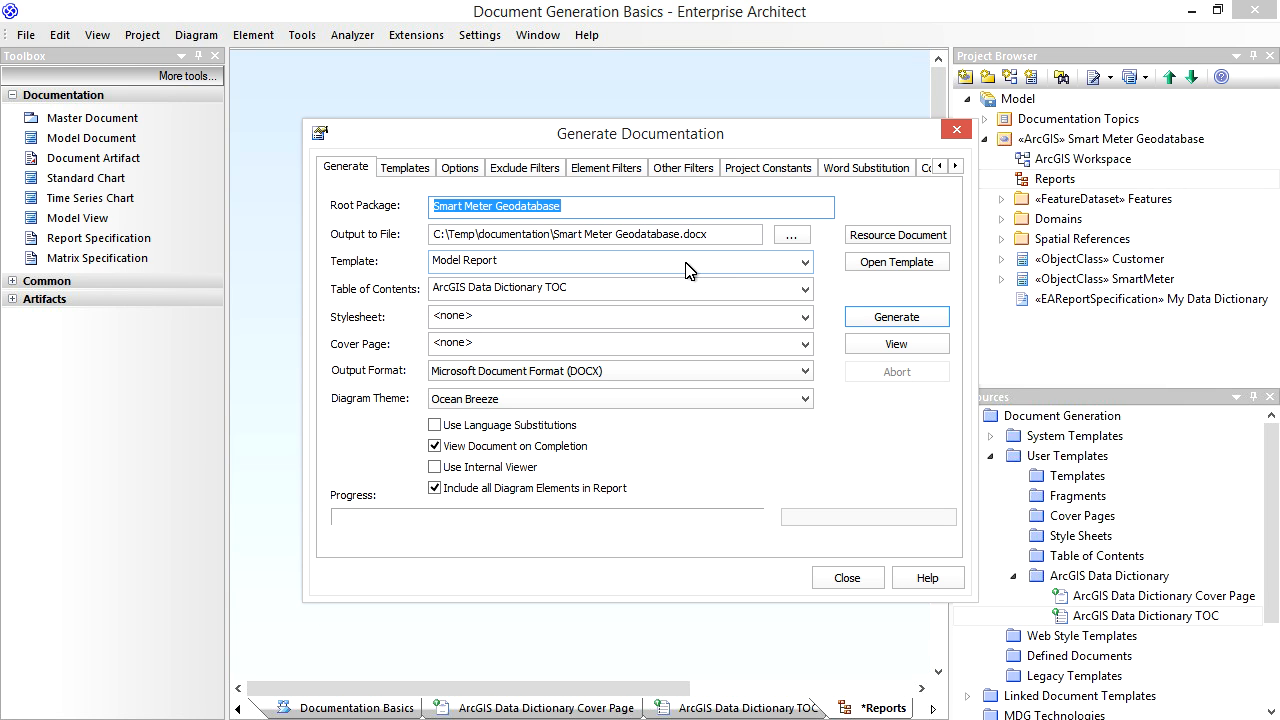
{"action": "left_click", "coordinate": [810, 291]}
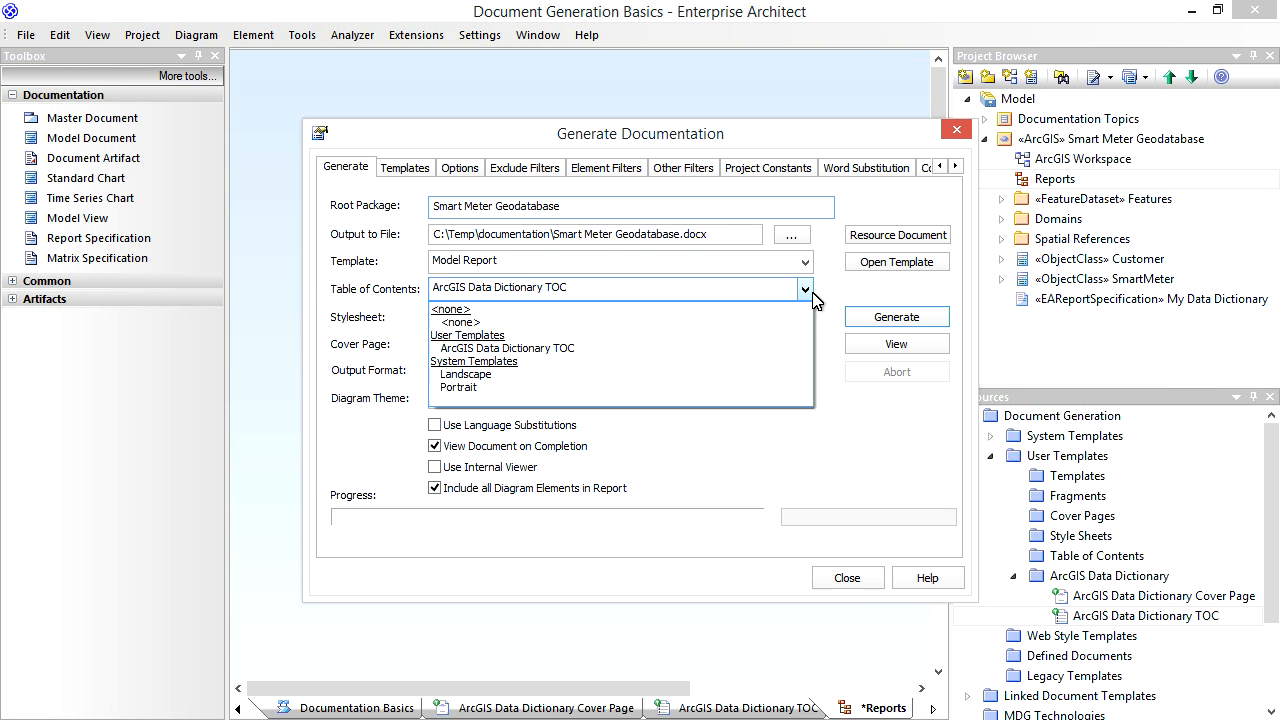
{"action": "left_click", "coordinate": [662, 348]}
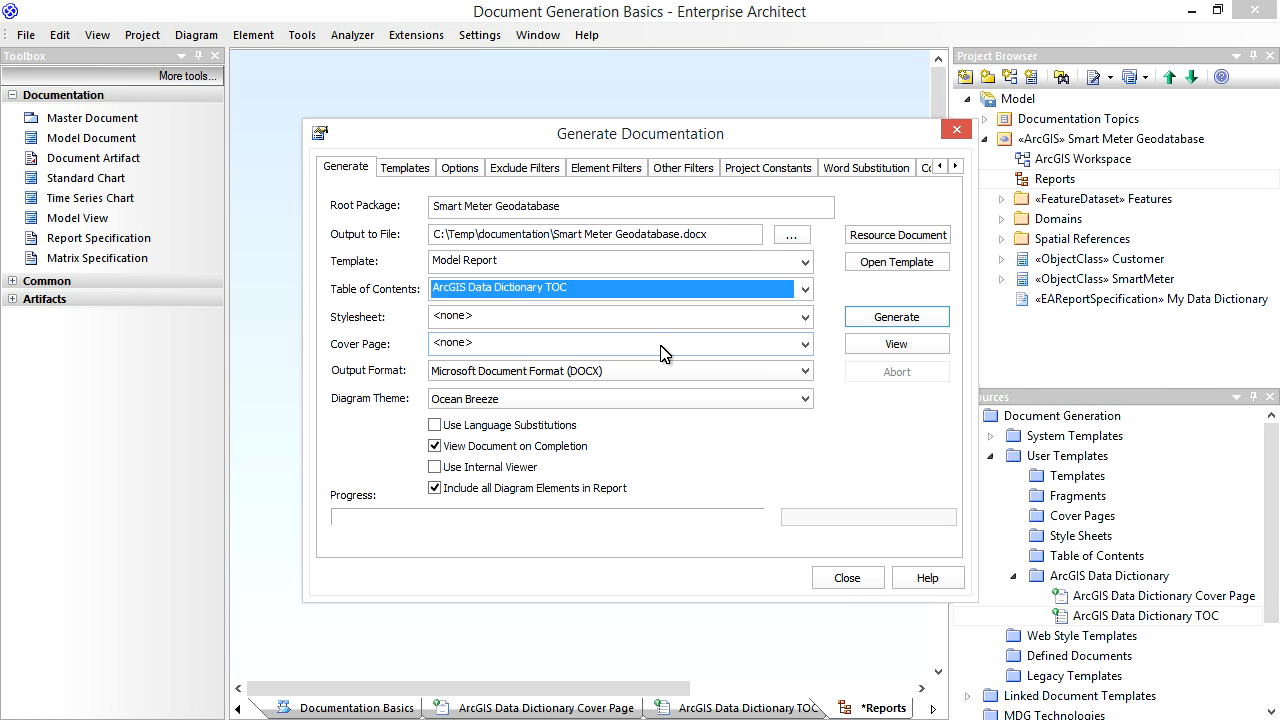
{"action": "left_click", "coordinate": [805, 344]}
{"action": "left_click", "coordinate": [669, 402]}
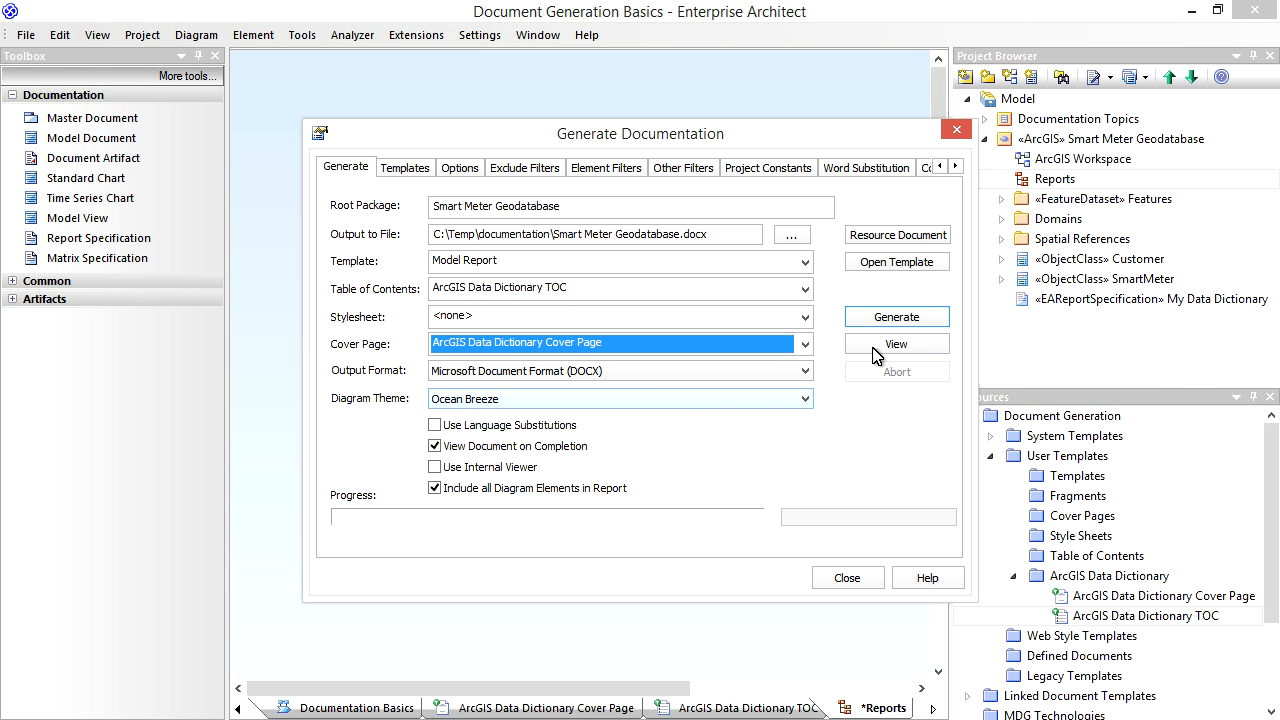
{"action": "left_click", "coordinate": [894, 320]}
{"action": "left_click", "coordinate": [689, 406]}
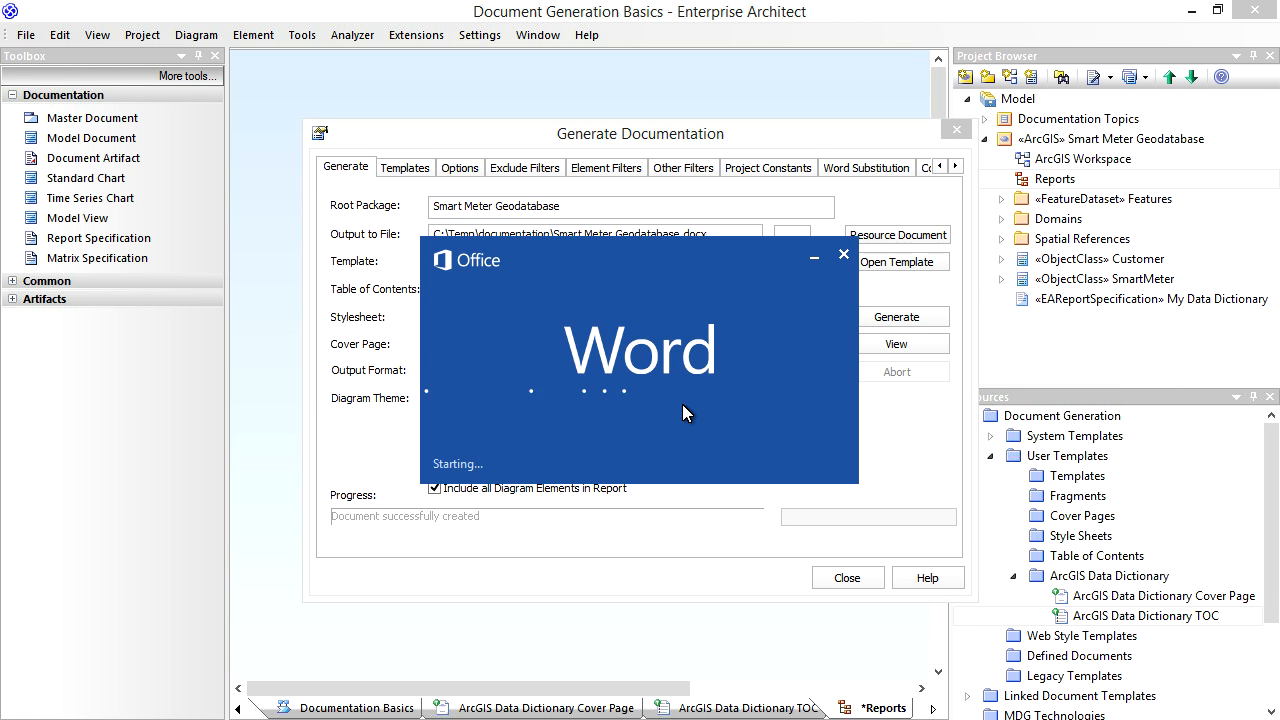
- Replace the generated Word document's table of contents with one that uses hyperlinks instead of page numbers
{"action": "scroll", "coordinate": [684, 404], "scroll_direction": "down", "scroll_amount": 10}
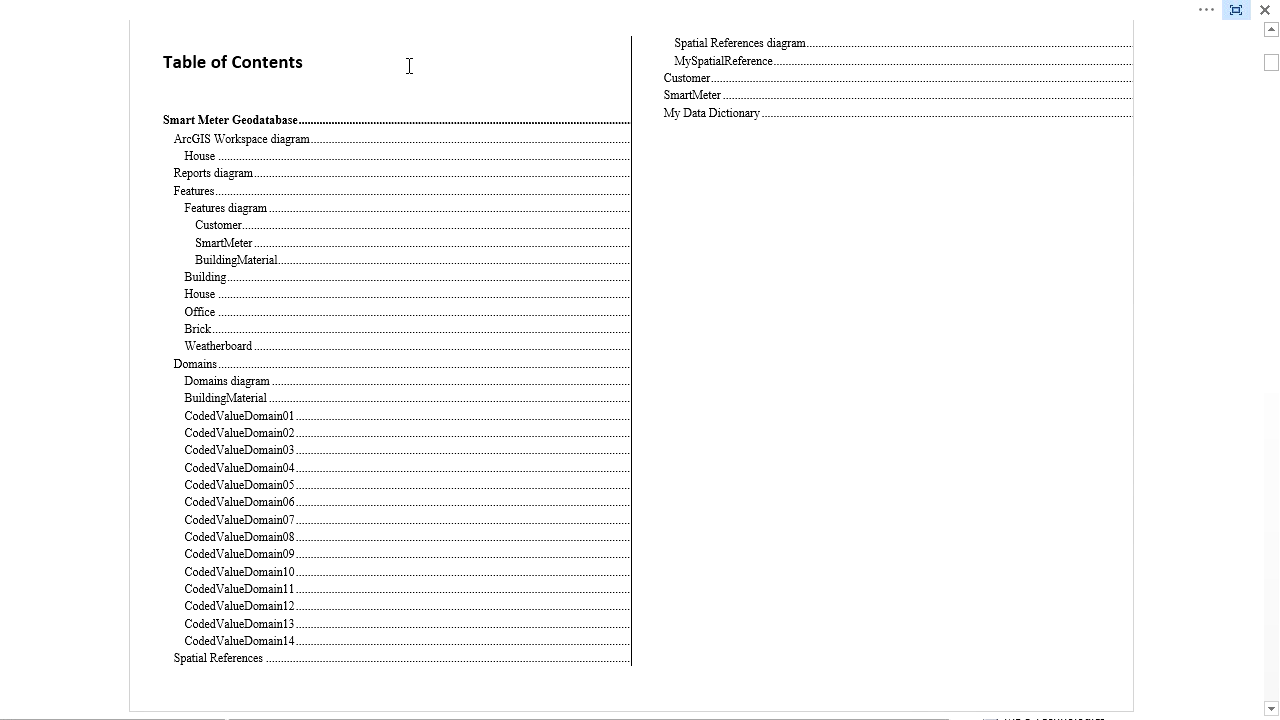
{"action": "left_click", "coordinate": [409, 178]}
{"action": "right_click", "coordinate": [413, 203]}
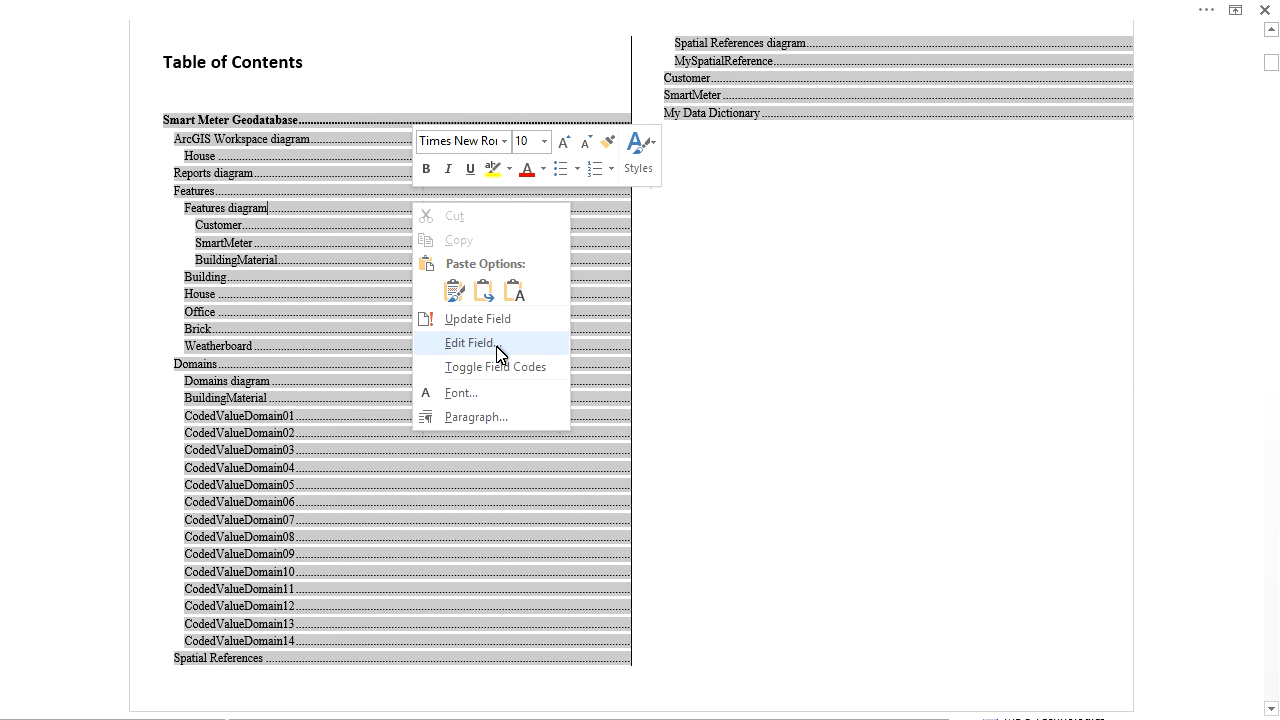
{"action": "left_click", "coordinate": [497, 345]}
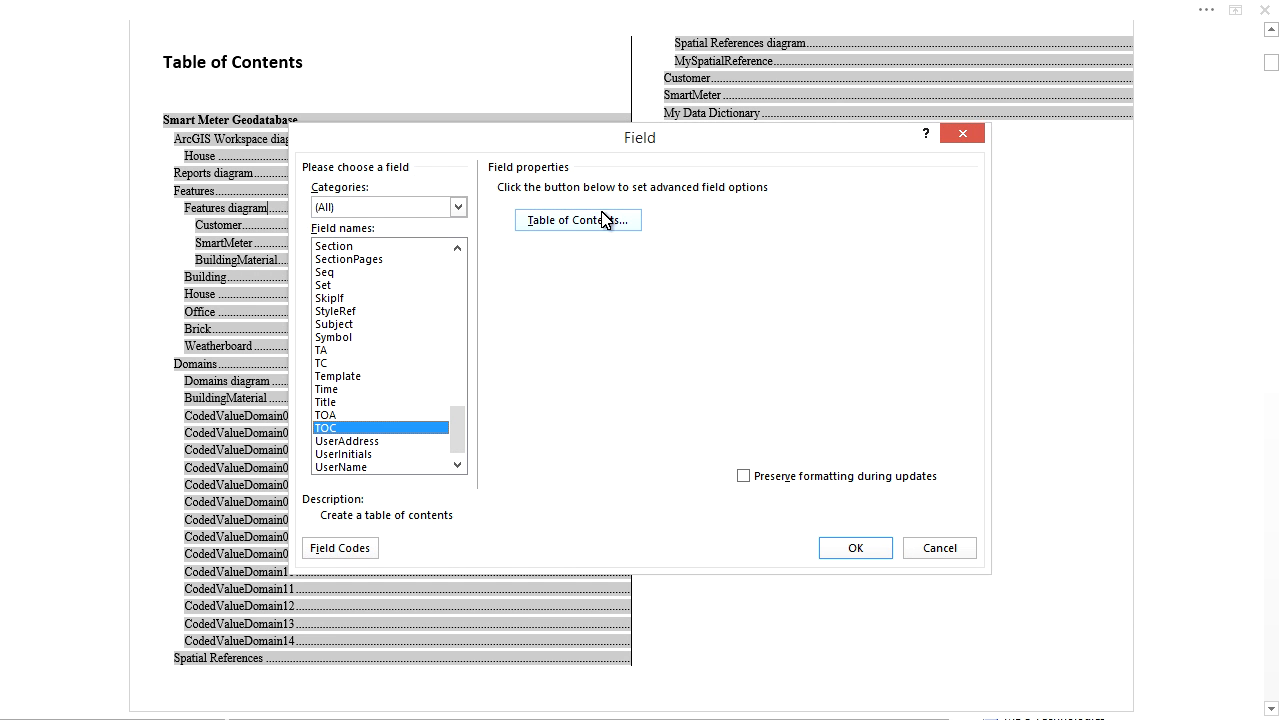
{"action": "left_click", "coordinate": [578, 220]}
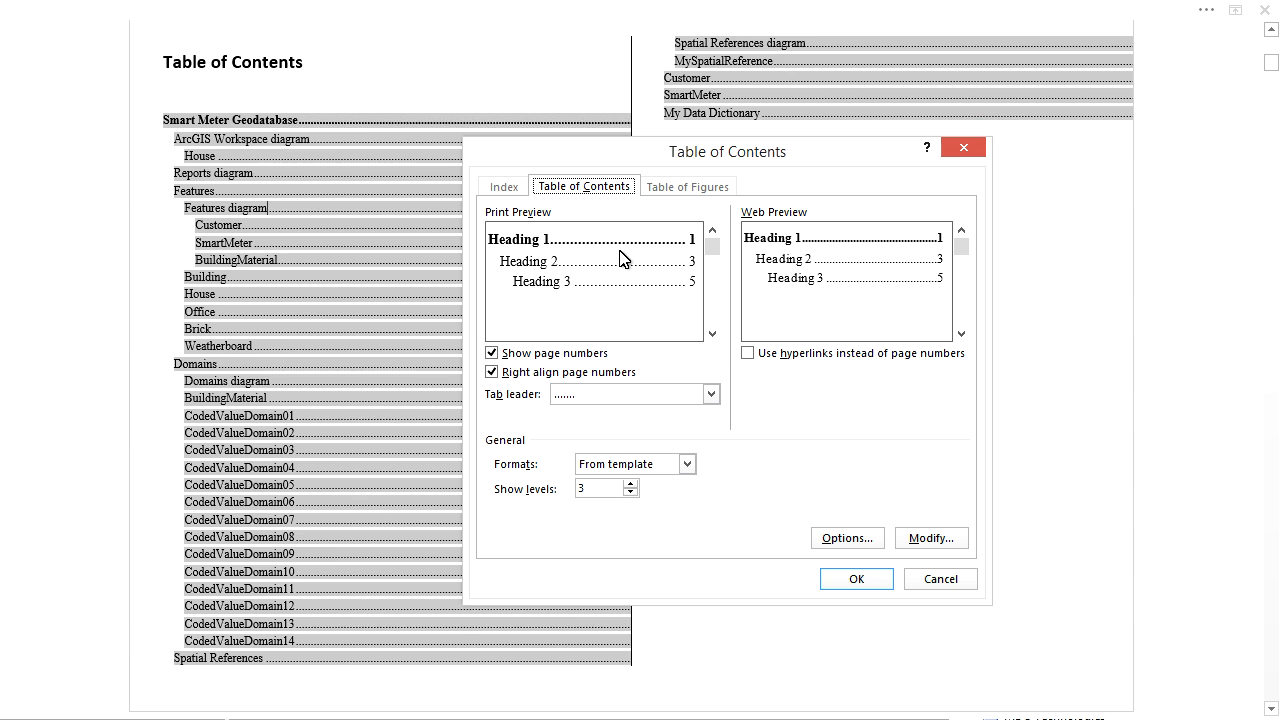
{"action": "left_click", "coordinate": [747, 353]}
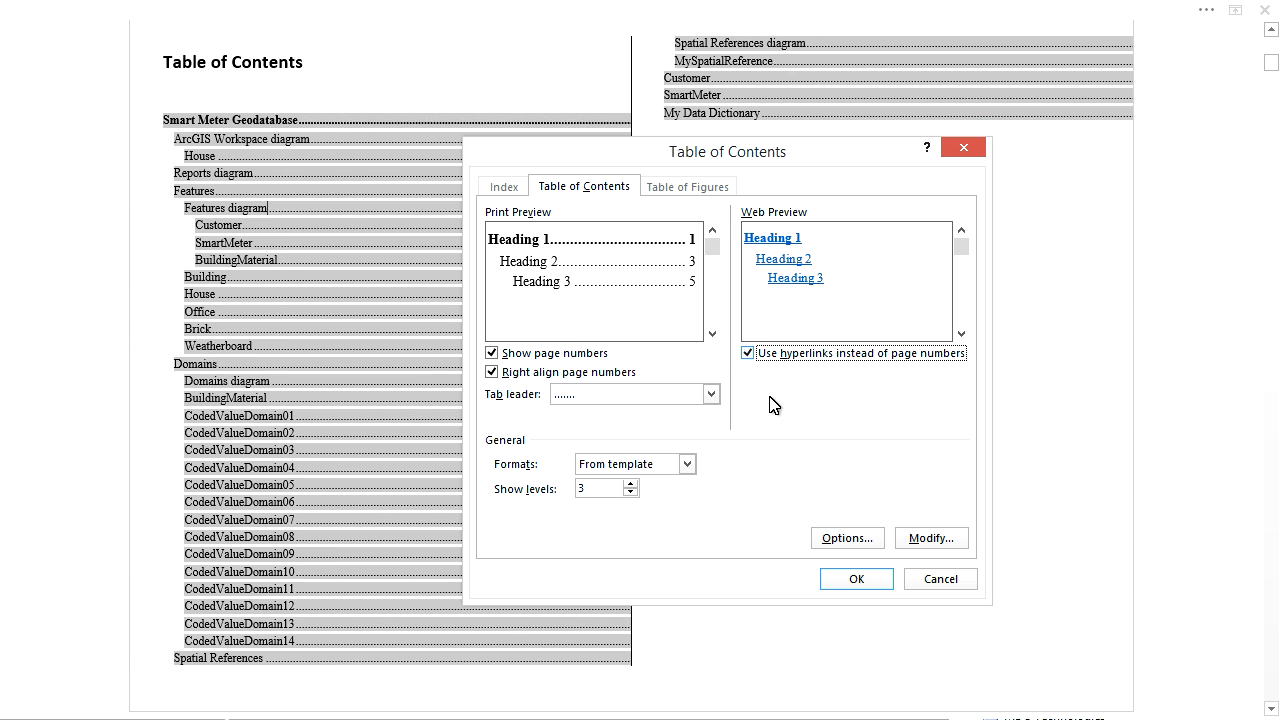
{"action": "left_click", "coordinate": [860, 582]}
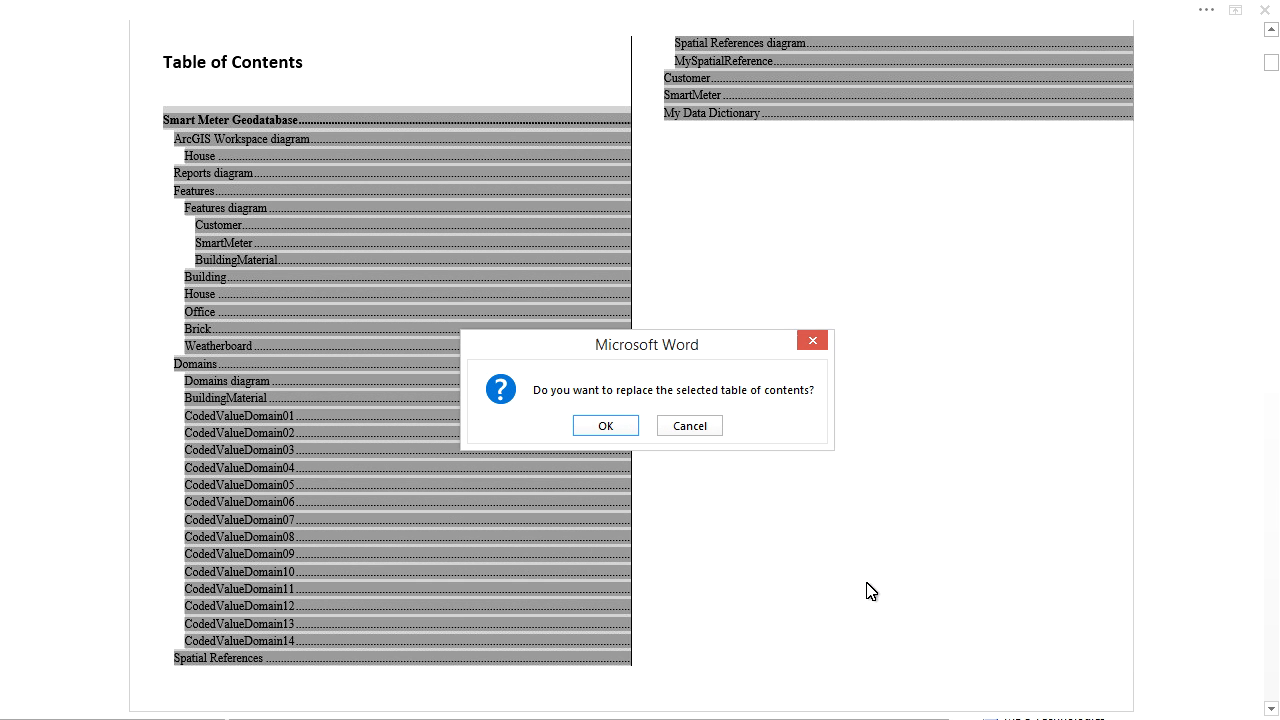
{"action": "left_click", "coordinate": [576, 432]}
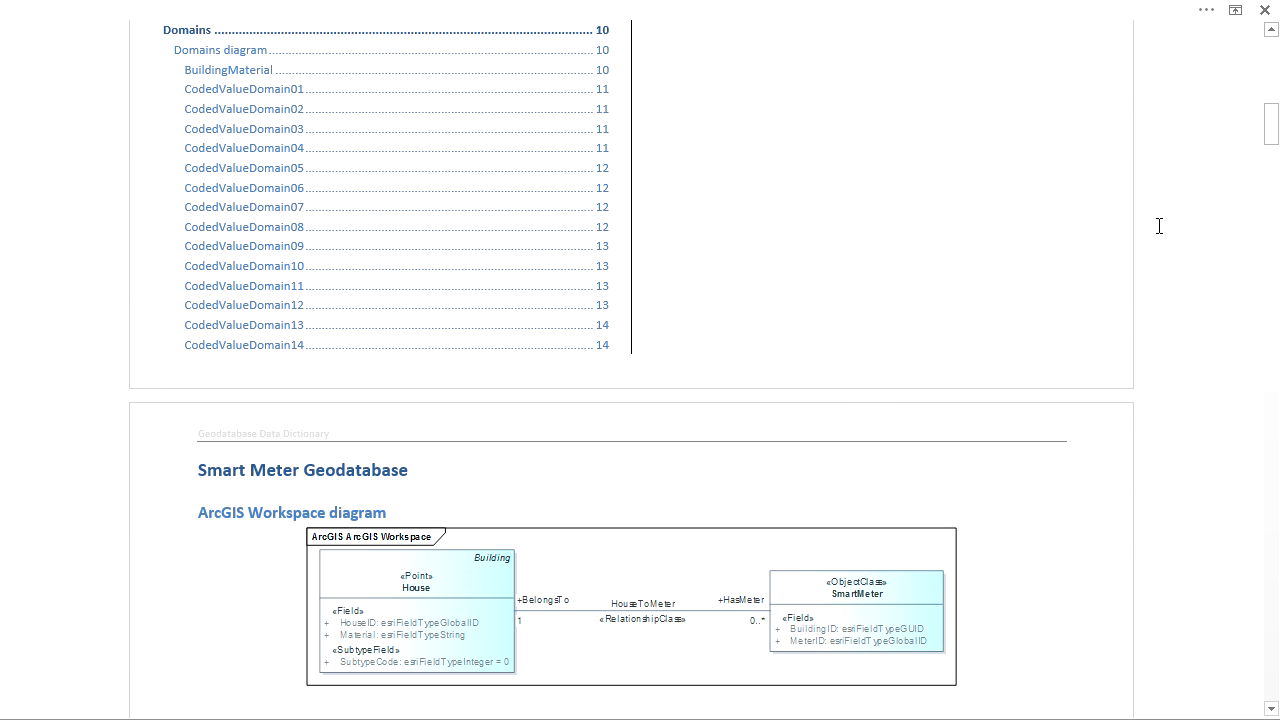
- Examine the package, diagram and Customer class headings on the Smart Meter Geodatabase page of the data dictionary
{"action": "left_click_drag", "start_coordinate": [1275, 134], "coordinate": [1275, 158]}
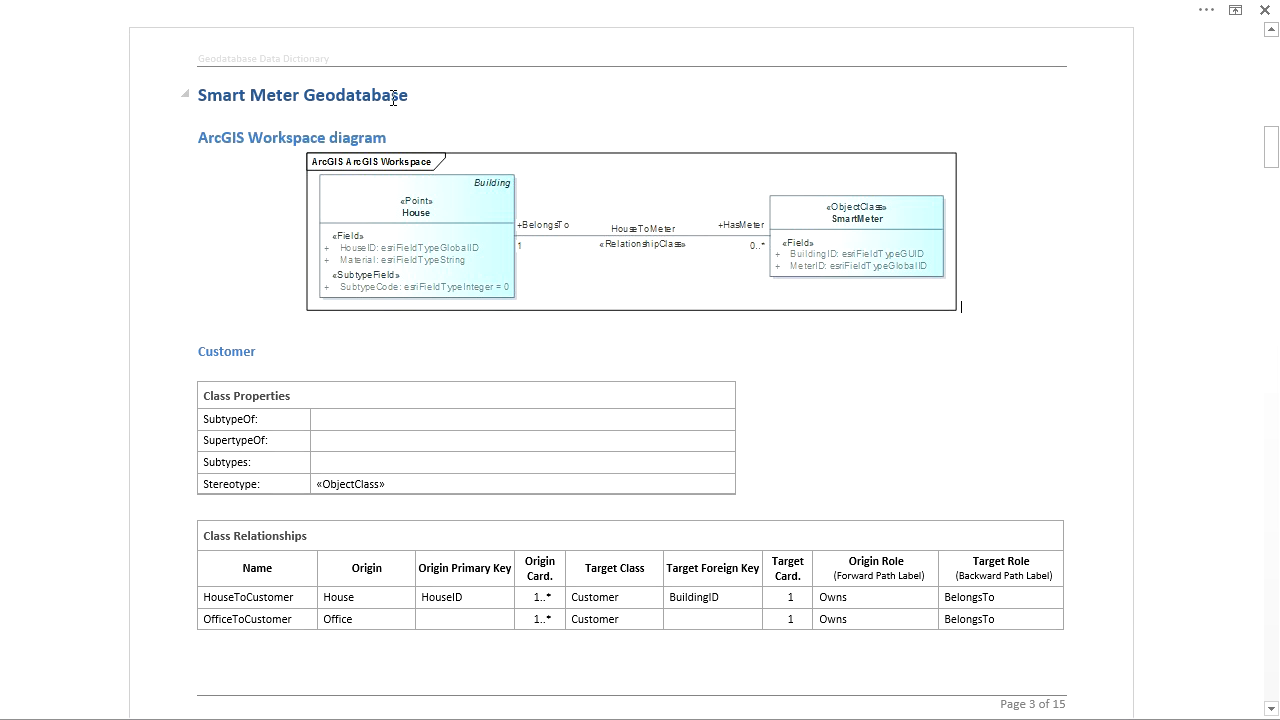
{"action": "left_click_drag", "start_coordinate": [394, 98], "coordinate": [196, 92]}
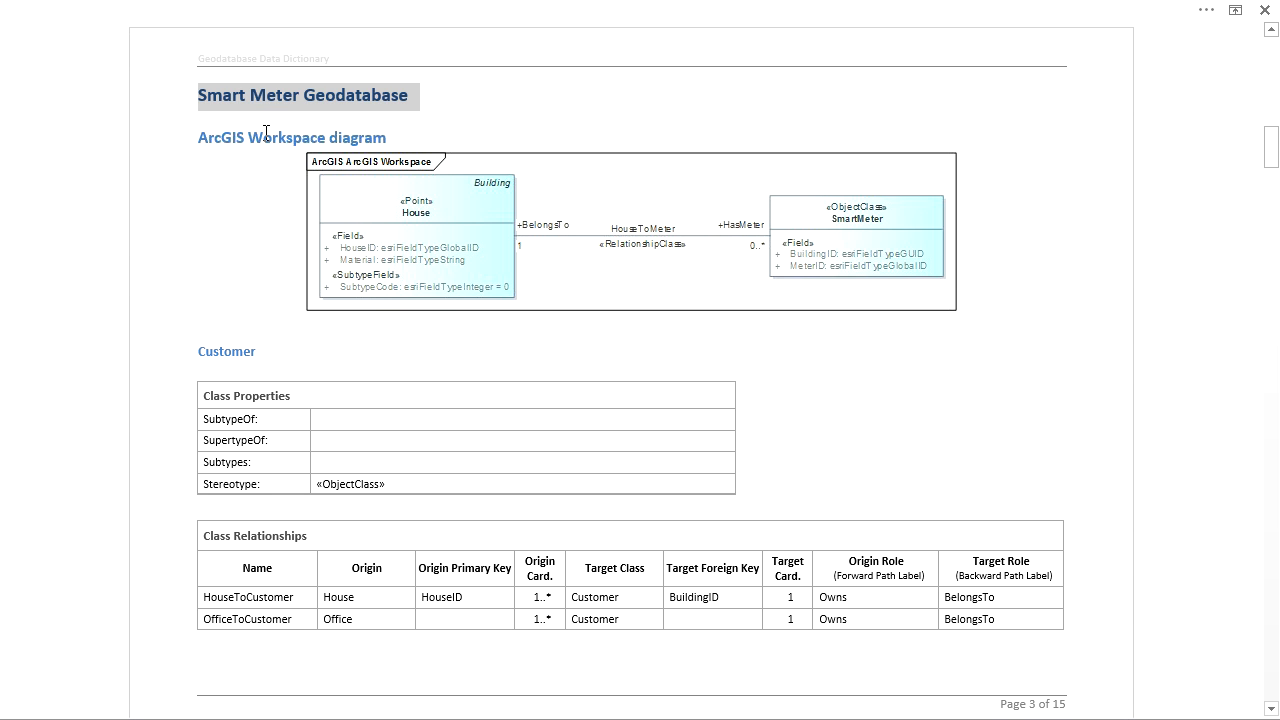
{"action": "left_click", "coordinate": [221, 139]}
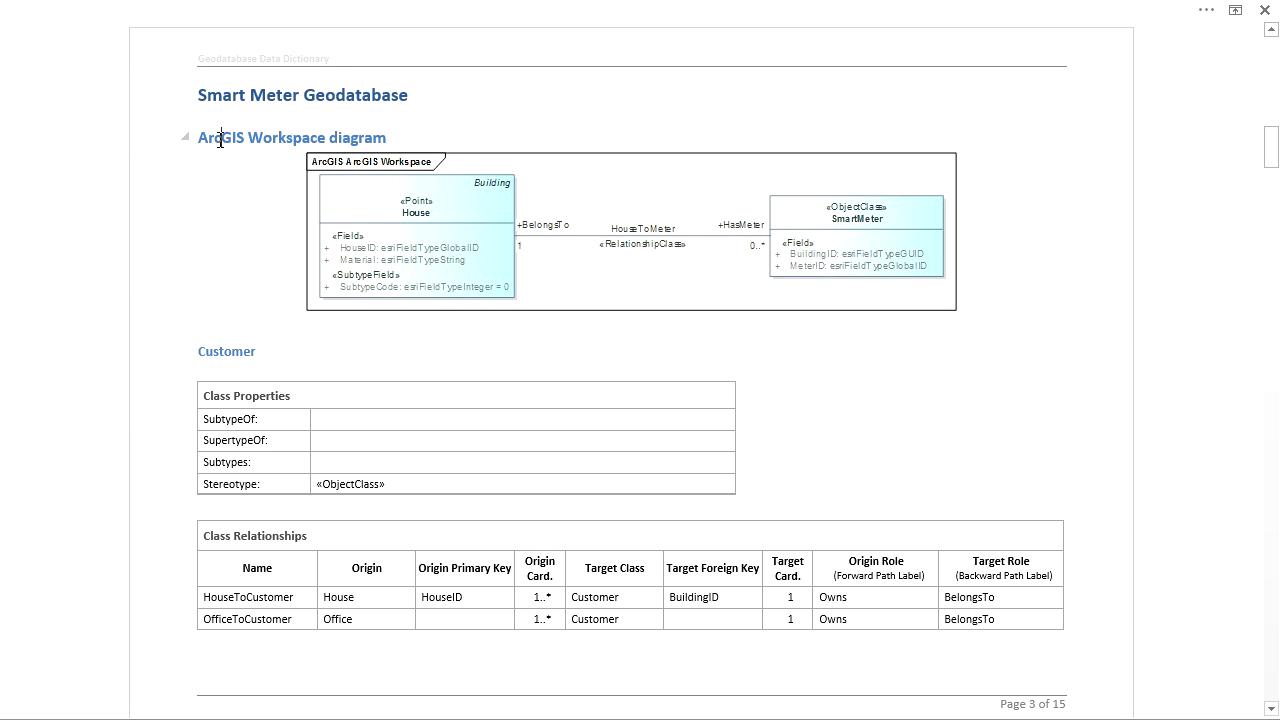
{"action": "double_click", "coordinate": [231, 353]}
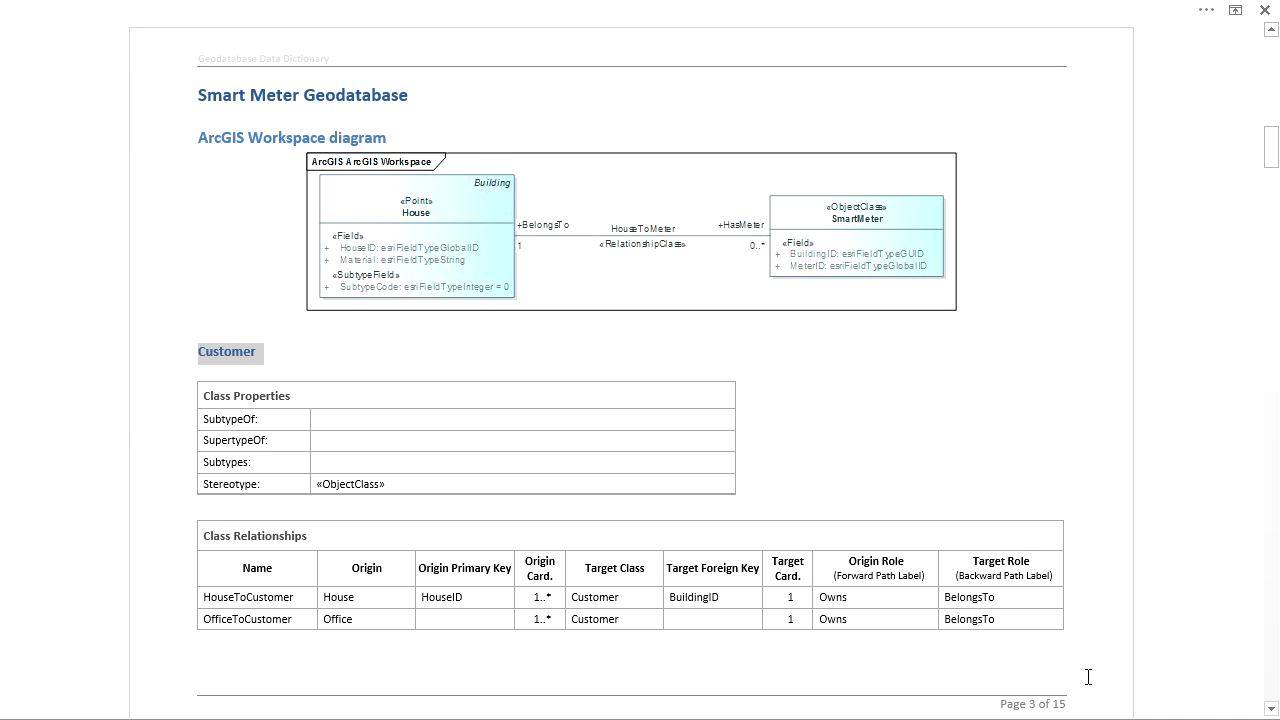
{"action": "left_click", "coordinate": [982, 310]}
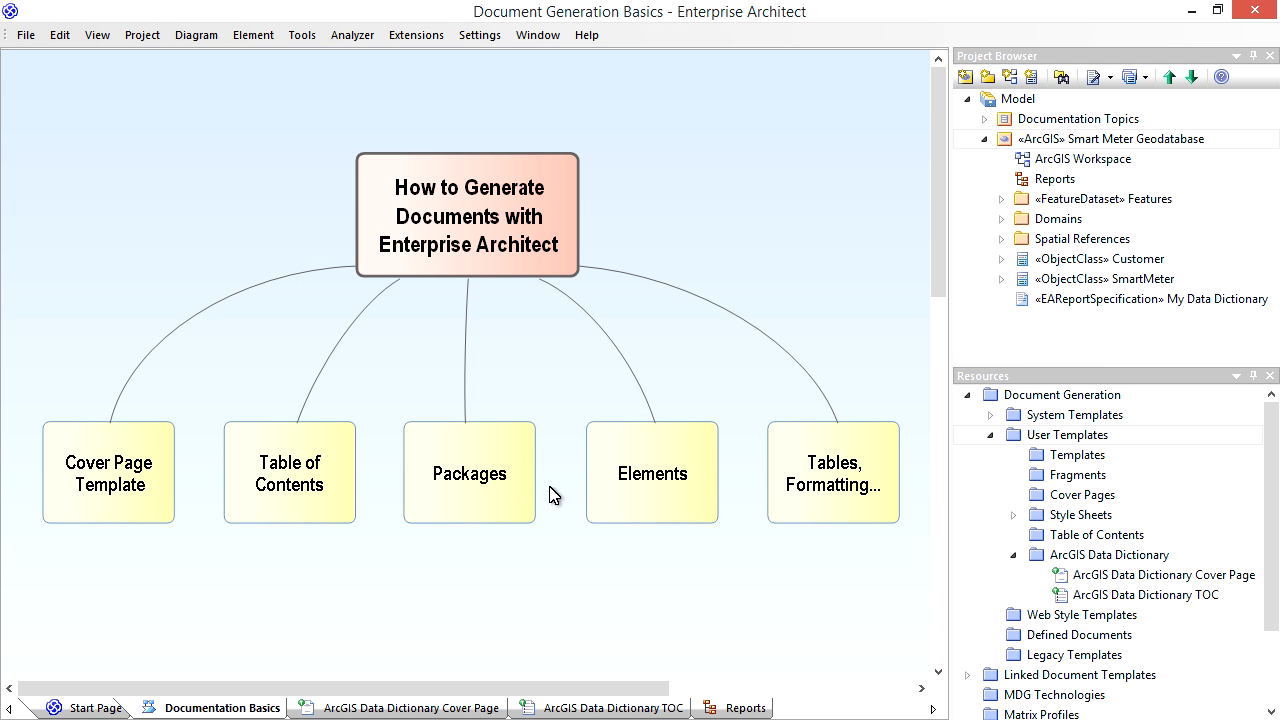
- Create a document template named ArcGIS Data Dictionary, with no copied template, in the ArcGIS Data Dictionary template group
{"action": "right_click", "coordinate": [1056, 437]}
{"action": "left_click", "coordinate": [1086, 446]}
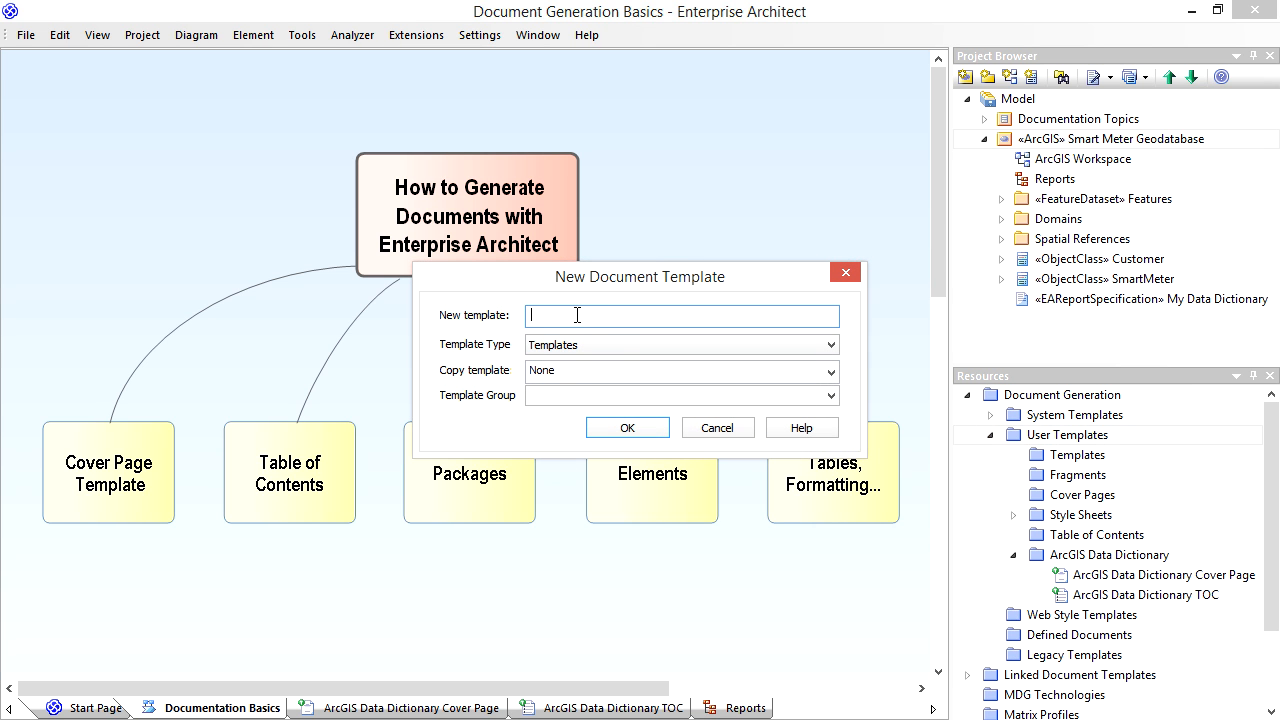
{"action": "type", "text": "ArcGIS Data Dictionary"}
{"action": "left_click", "coordinate": [830, 395]}
{"action": "left_click", "coordinate": [713, 414]}
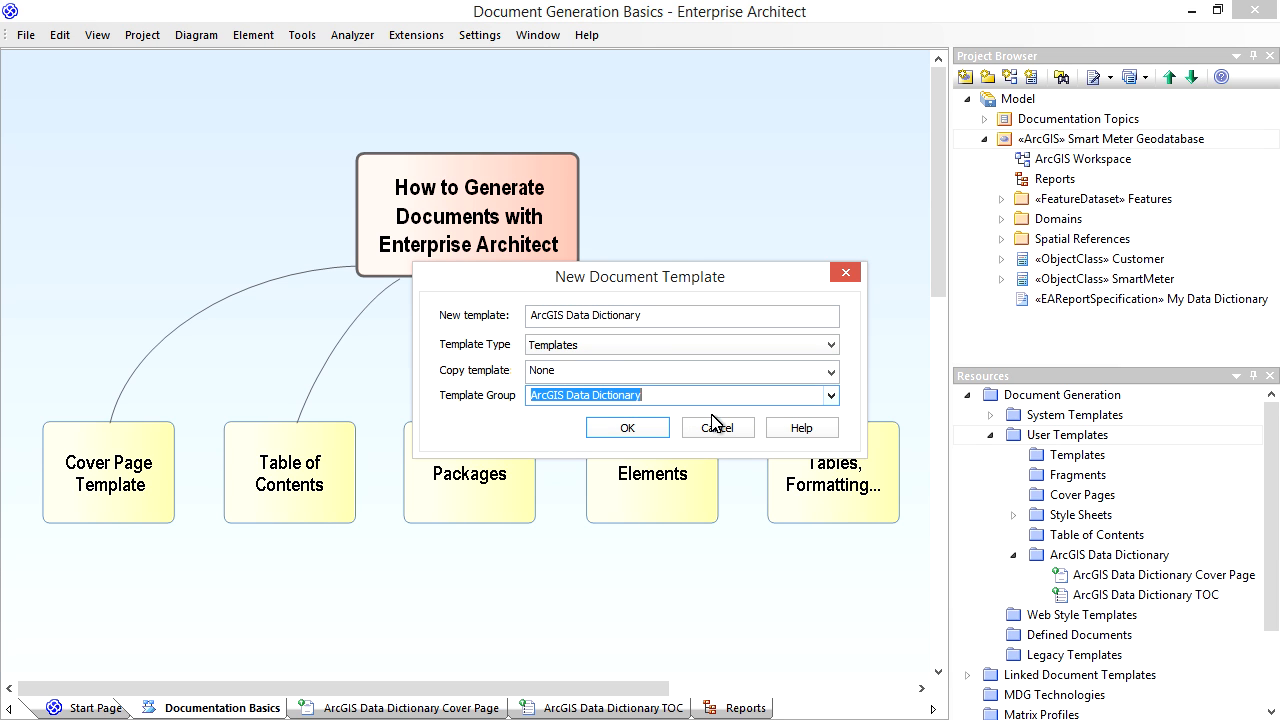
{"action": "left_click", "coordinate": [634, 432]}
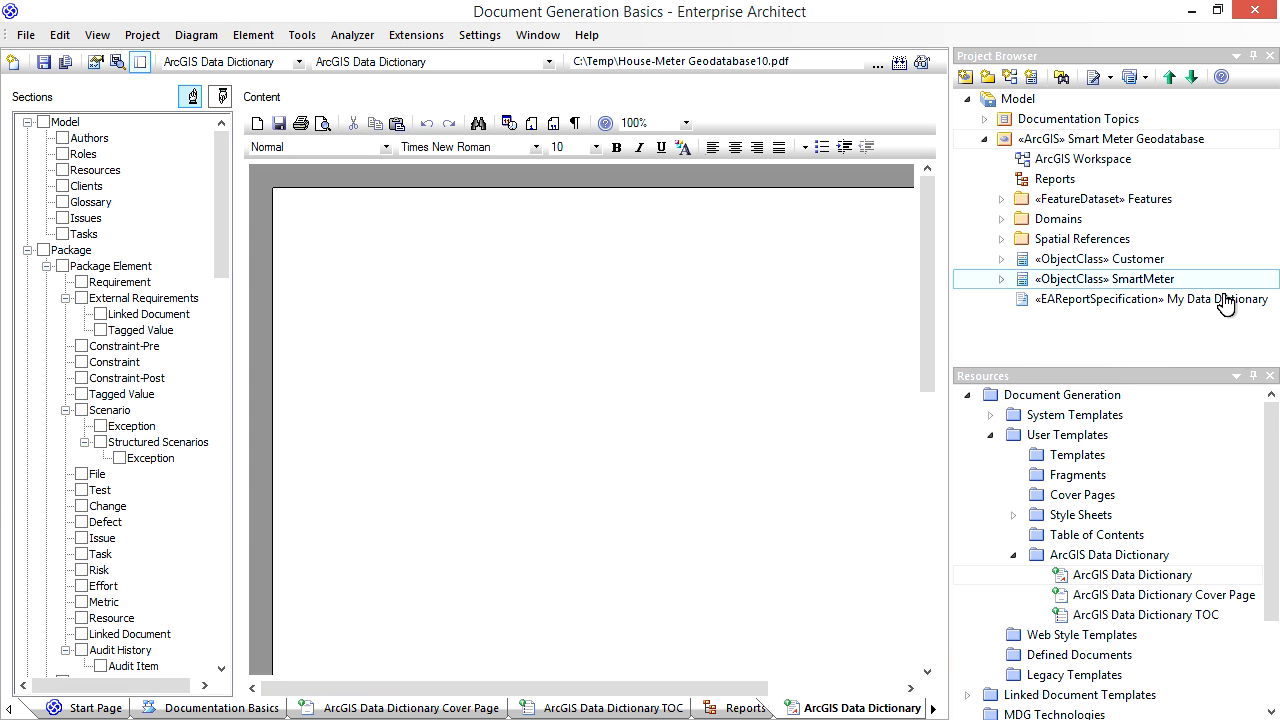
- Collapse the Resources and Project Browser windows and hide the Sections list to enlarge the template's content area
{"action": "left_click", "coordinate": [1253, 378]}
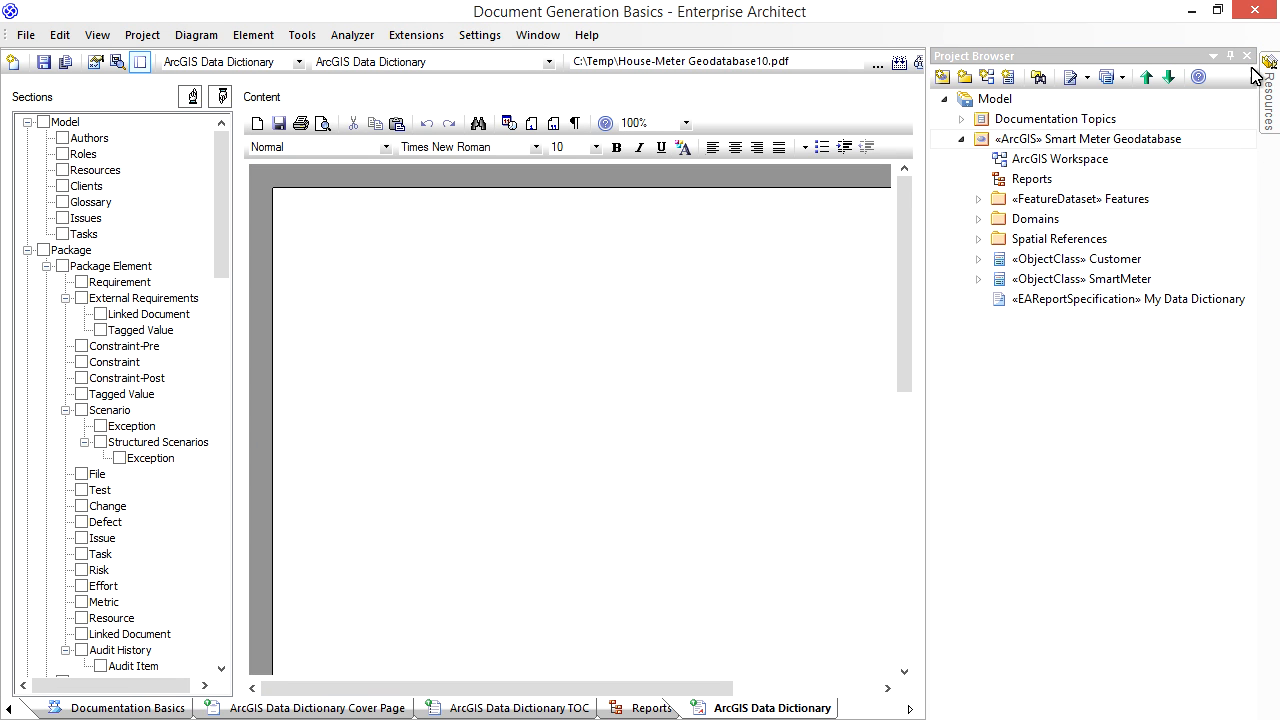
{"action": "left_click", "coordinate": [1240, 60]}
{"action": "left_click", "coordinate": [140, 62]}
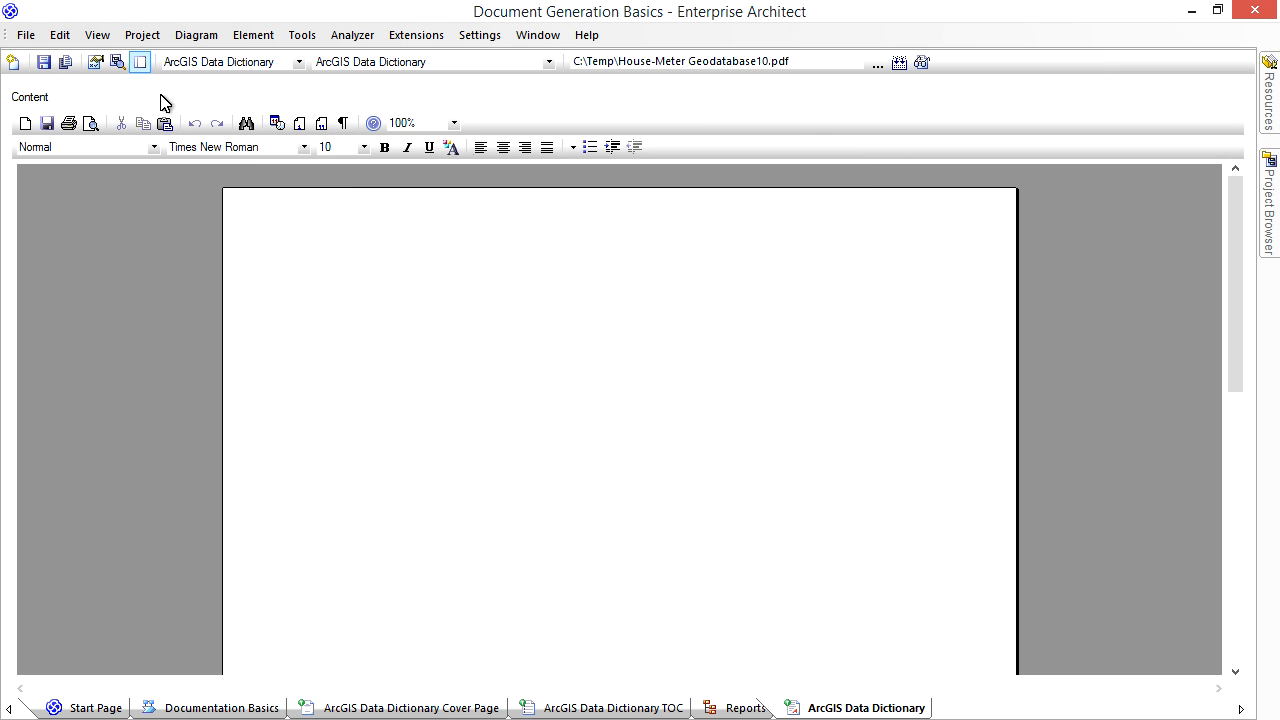
- Set the page orientation of the ArcGIS Data Dictionary template's section to landscape
{"action": "right_click", "coordinate": [370, 400]}
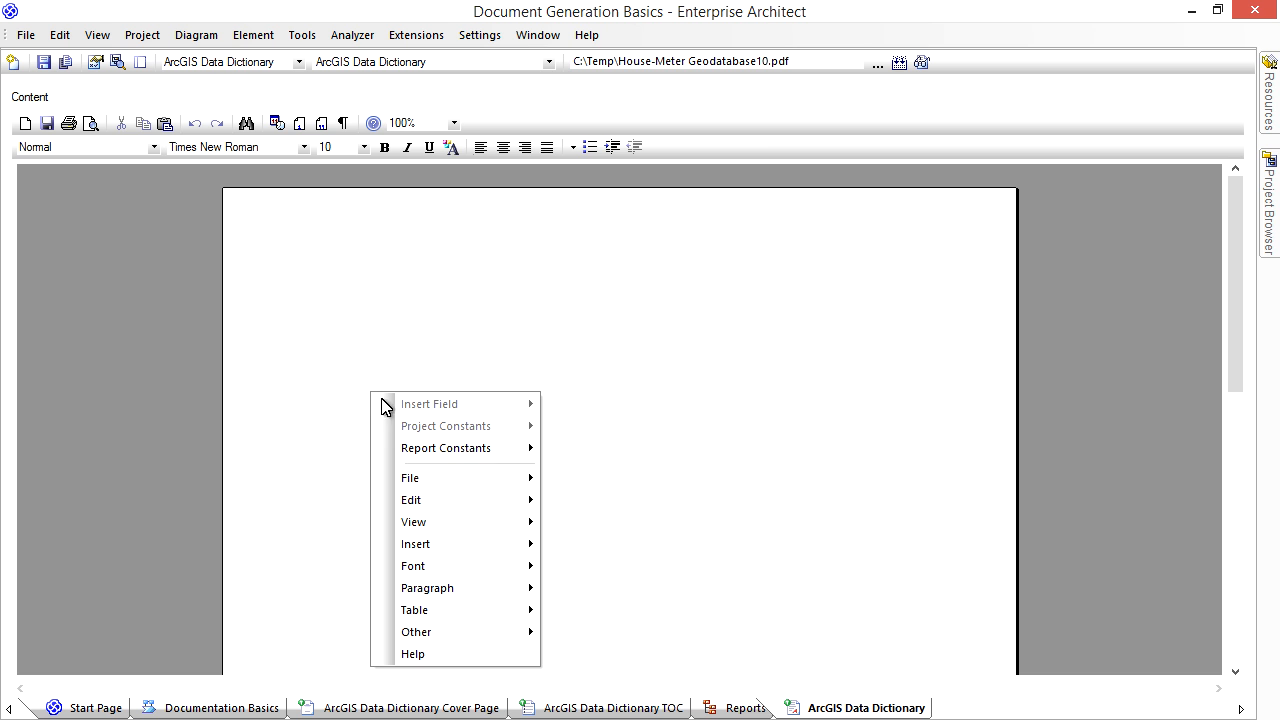
{"action": "mouse_move", "coordinate": [441, 500]}
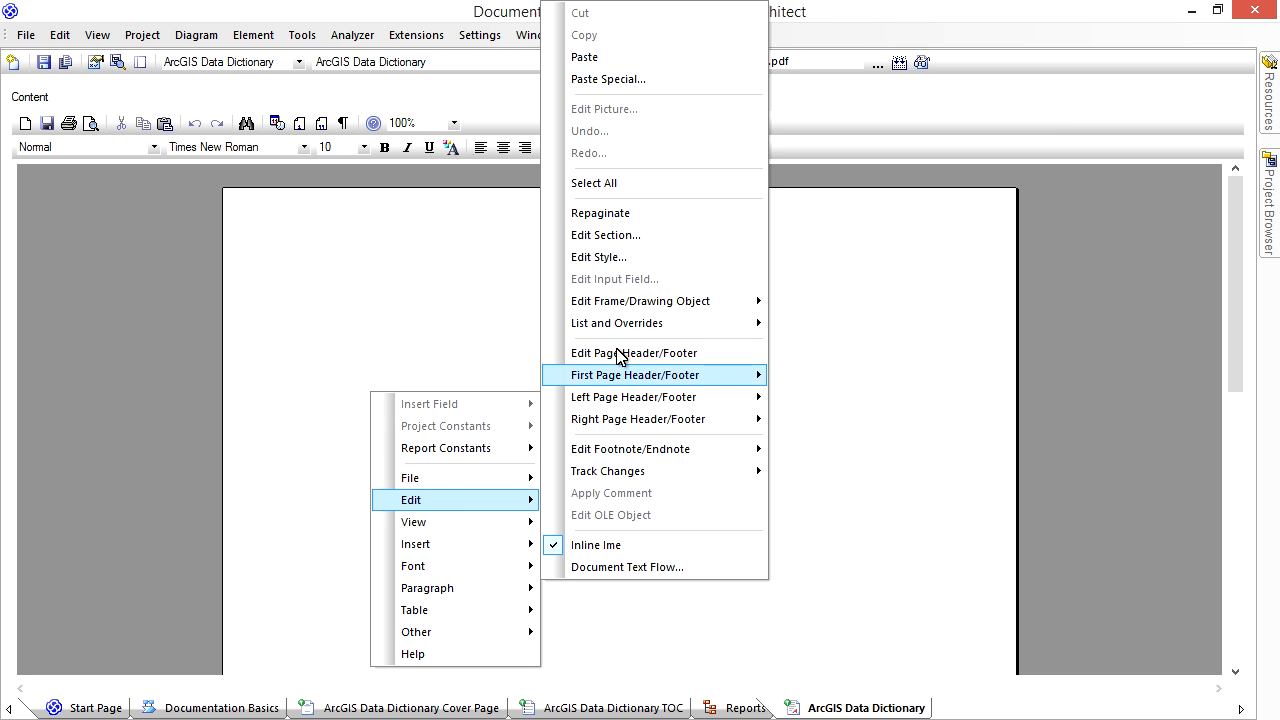
{"action": "left_click", "coordinate": [627, 238]}
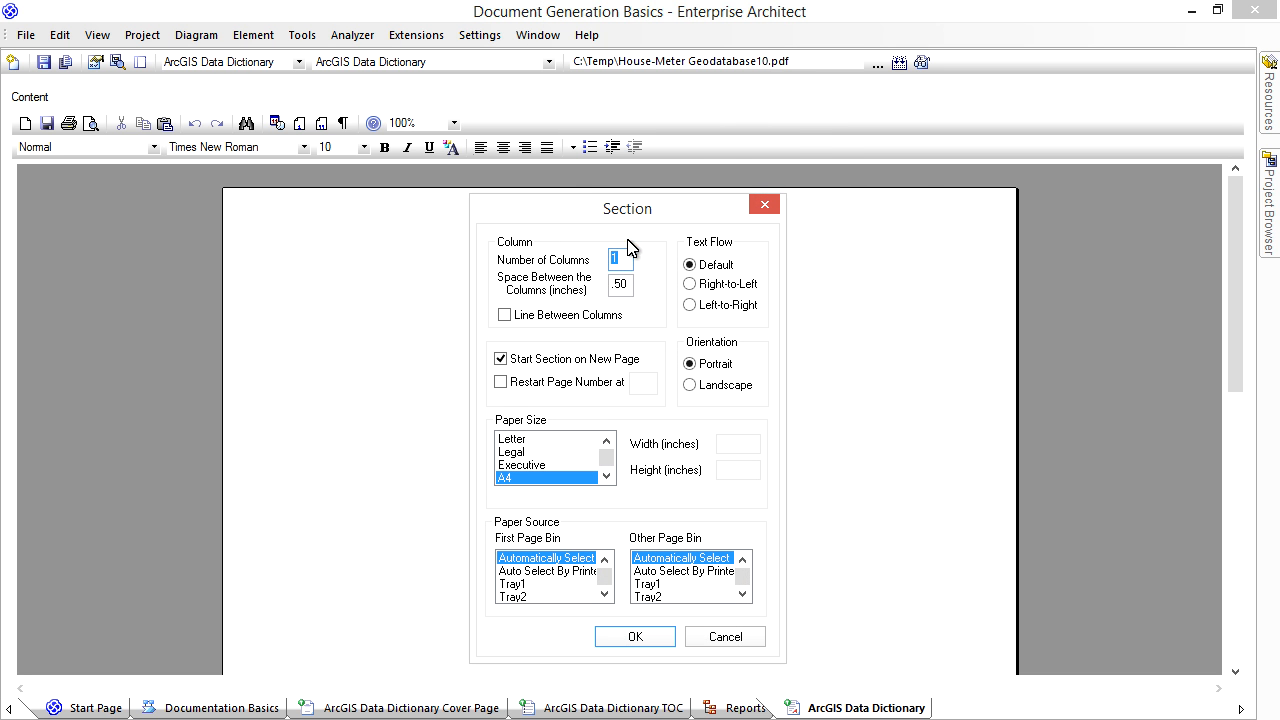
{"action": "left_click", "coordinate": [690, 386]}
{"action": "left_click", "coordinate": [634, 638]}
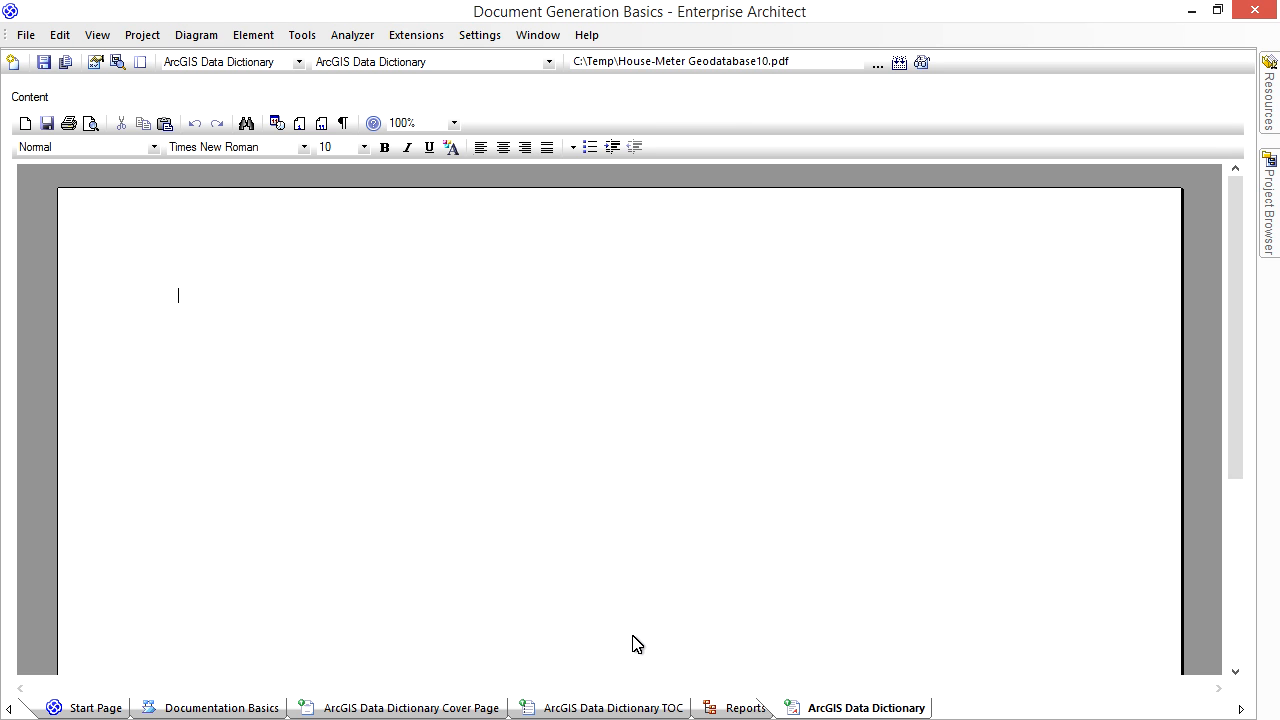
- Set the left and right margins to 0.8, top and bottom margins to 0.5, and header and footer distances to 0.3 inches
{"action": "right_click", "coordinate": [632, 644]}
{"action": "mouse_move", "coordinate": [723, 451]}
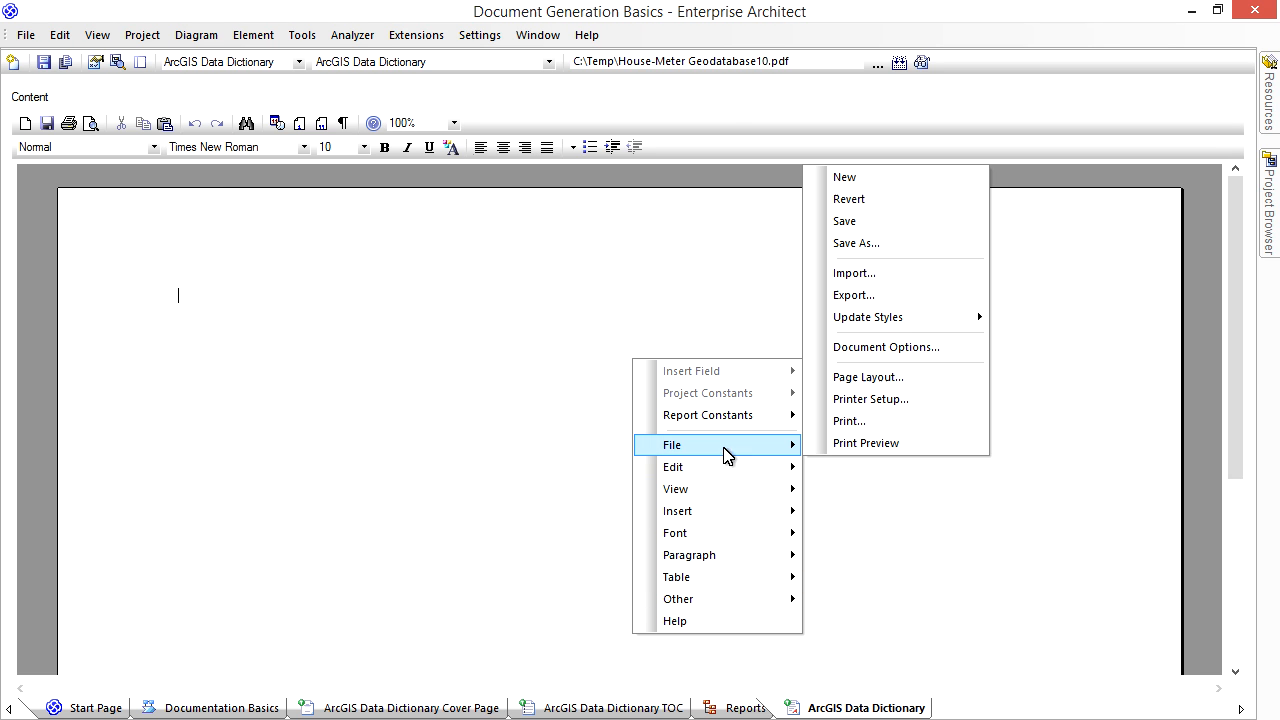
{"action": "left_click", "coordinate": [862, 378]}
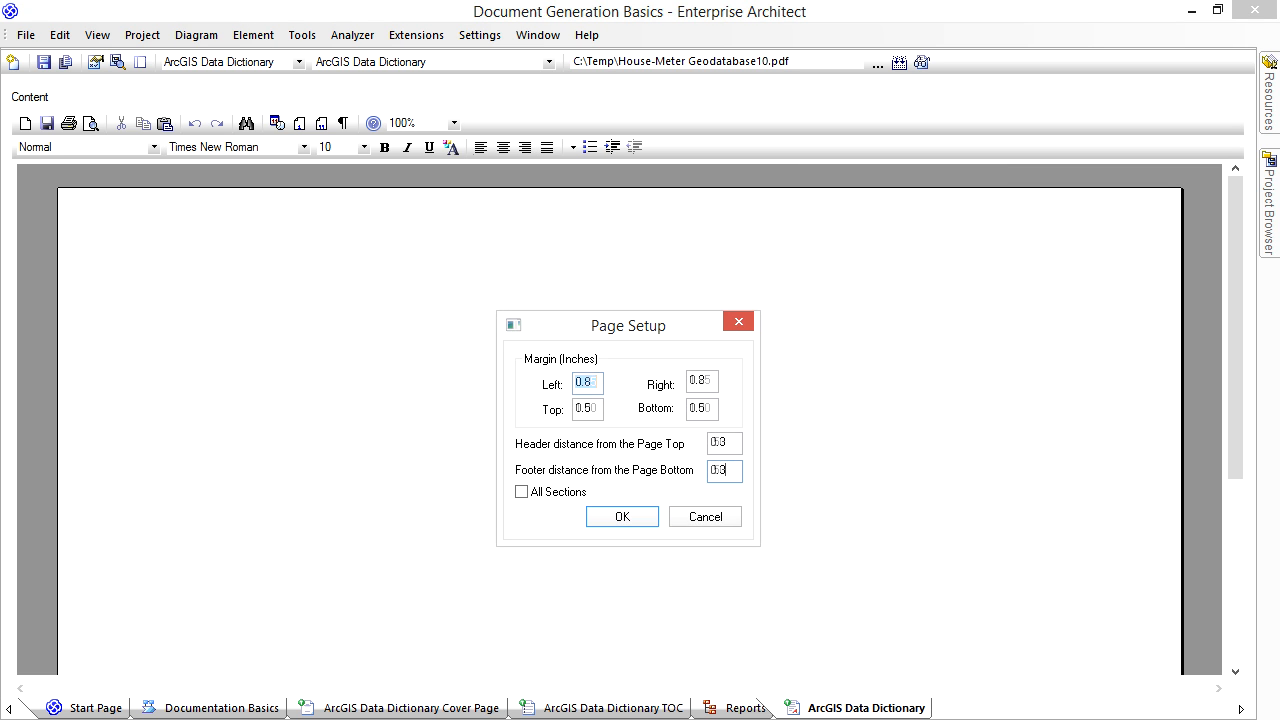
{"action": "left_click", "coordinate": [616, 517]}
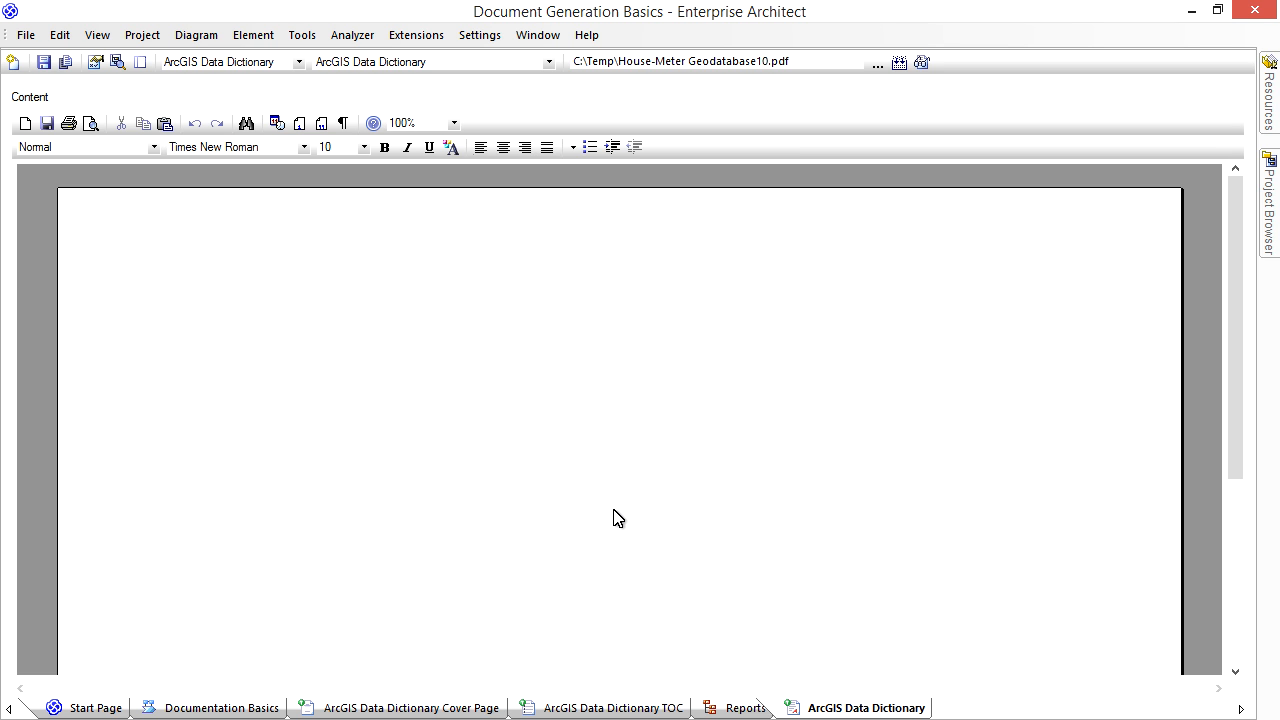
- Open the page header and footer for editing and paste the copied Geodatabase Data Dictionary heading with its line into the header
{"action": "right_click", "coordinate": [618, 517]}
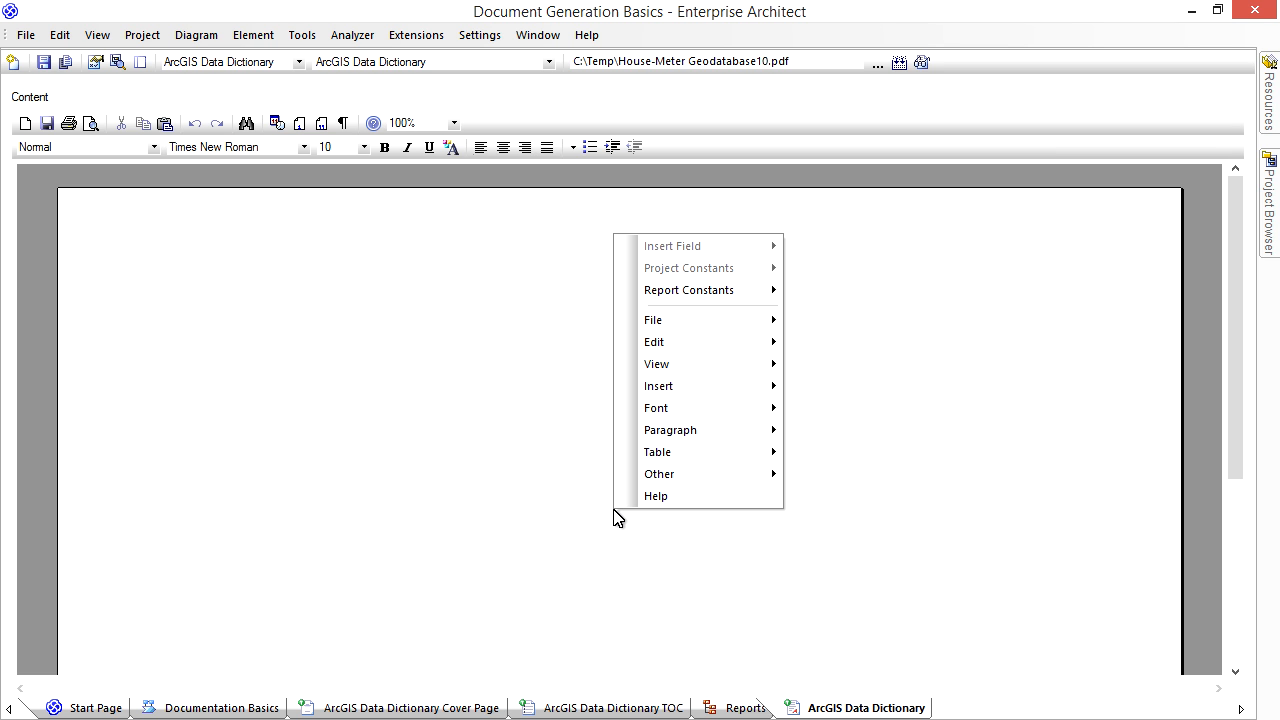
{"action": "left_click", "coordinate": [678, 344]}
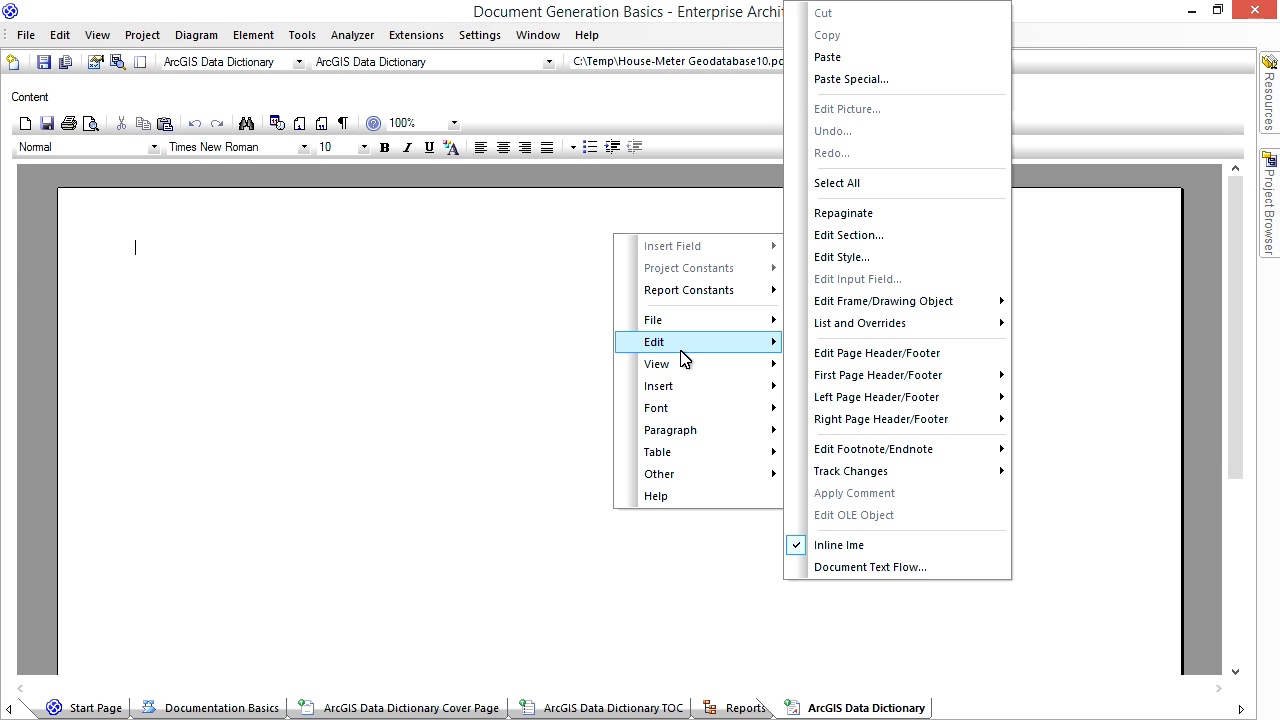
{"action": "left_click", "coordinate": [836, 356]}
{"action": "right_click", "coordinate": [418, 215]}
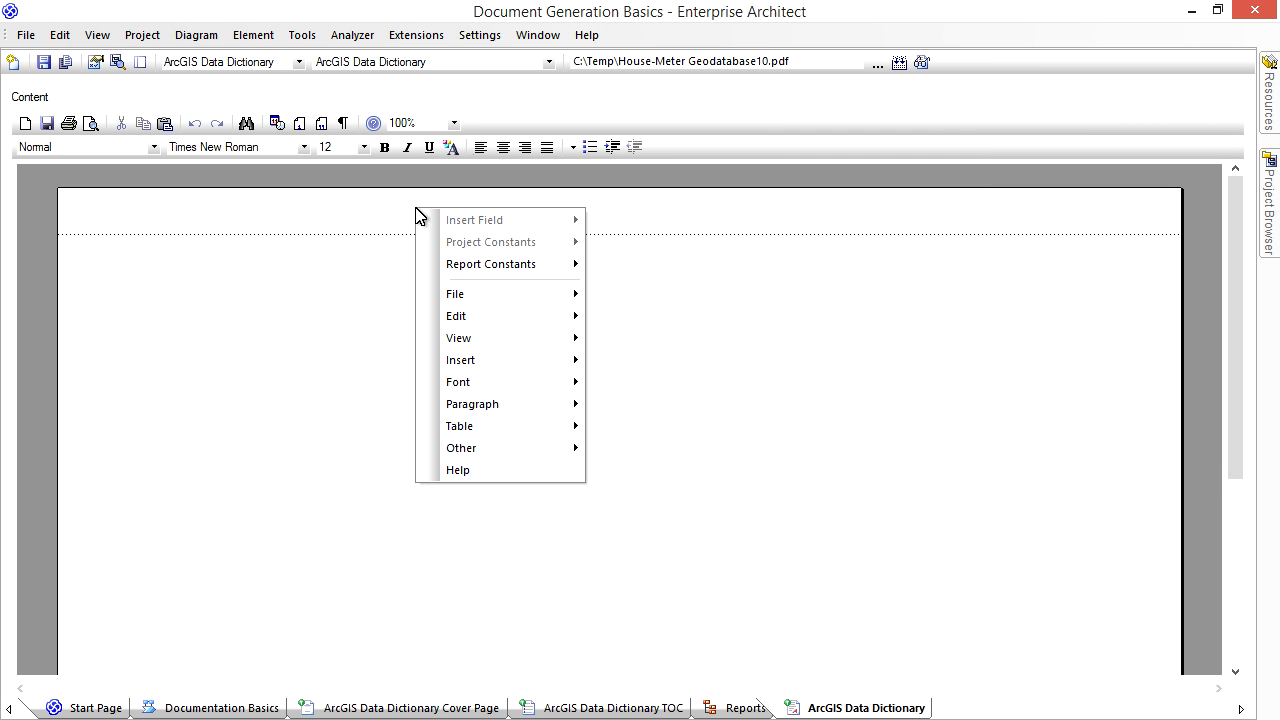
{"action": "mouse_move", "coordinate": [540, 317]}
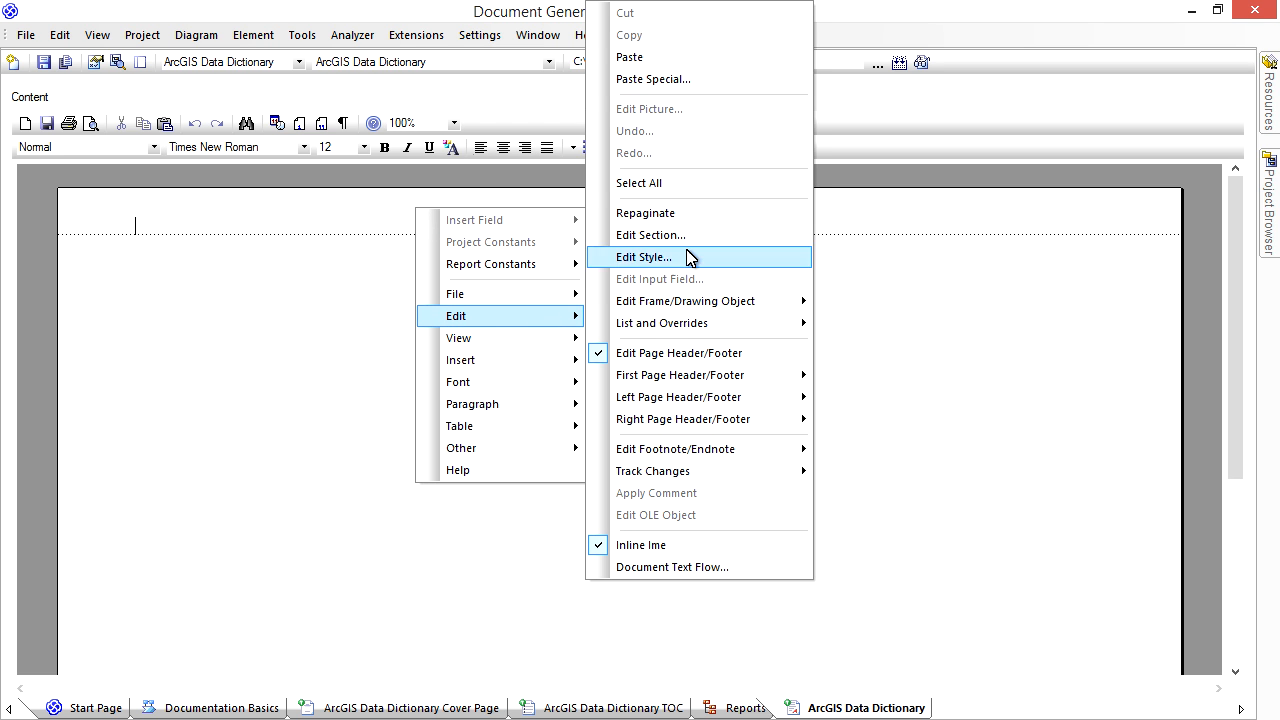
{"action": "left_click", "coordinate": [662, 58]}
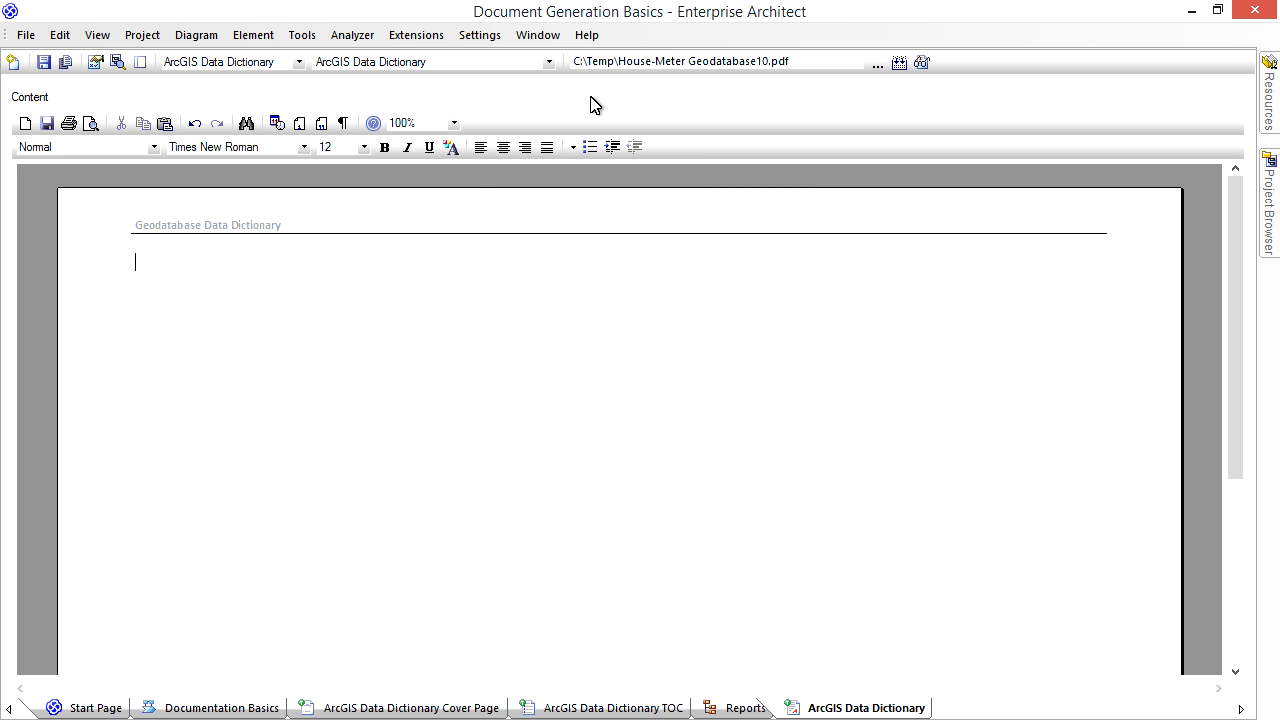
{"action": "left_click", "coordinate": [320, 228]}
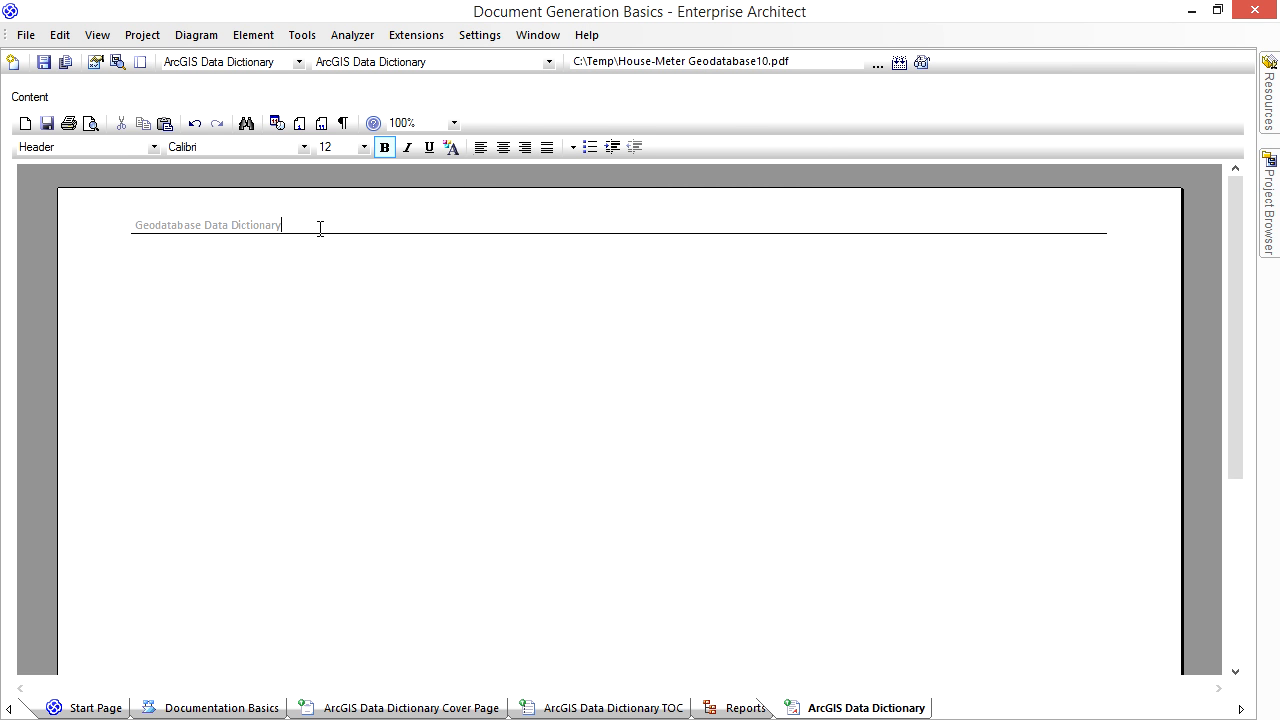
{"action": "left_click", "coordinate": [360, 320]}
- Paste the copied horizontal line into the page footer
{"action": "scroll", "coordinate": [360, 321], "scroll_direction": "down", "scroll_amount": 4}
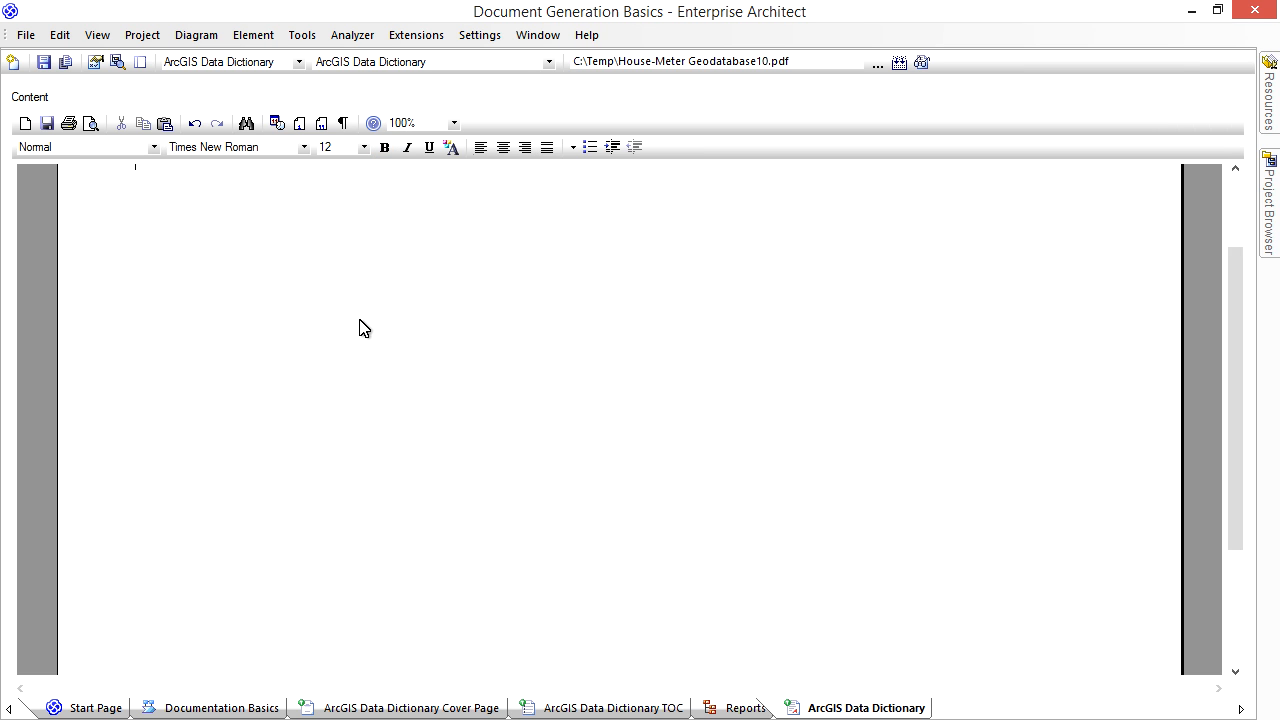
{"action": "right_click", "coordinate": [211, 618]}
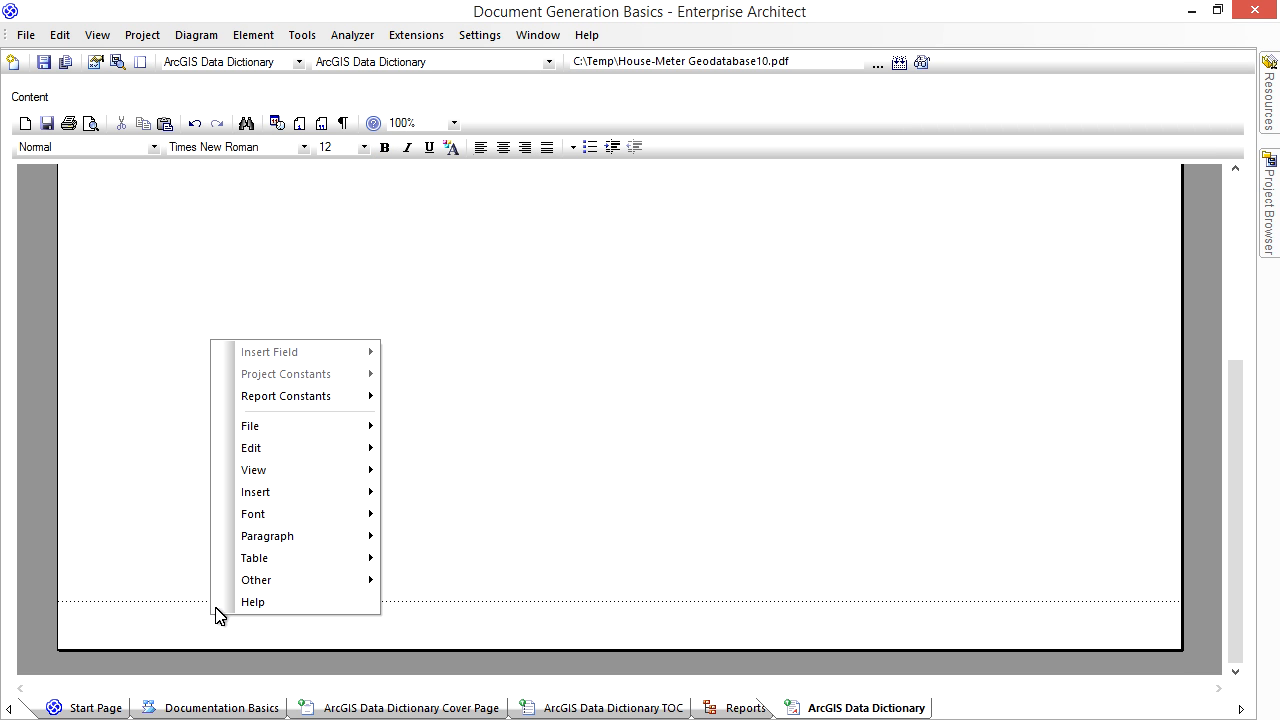
{"action": "mouse_move", "coordinate": [295, 457]}
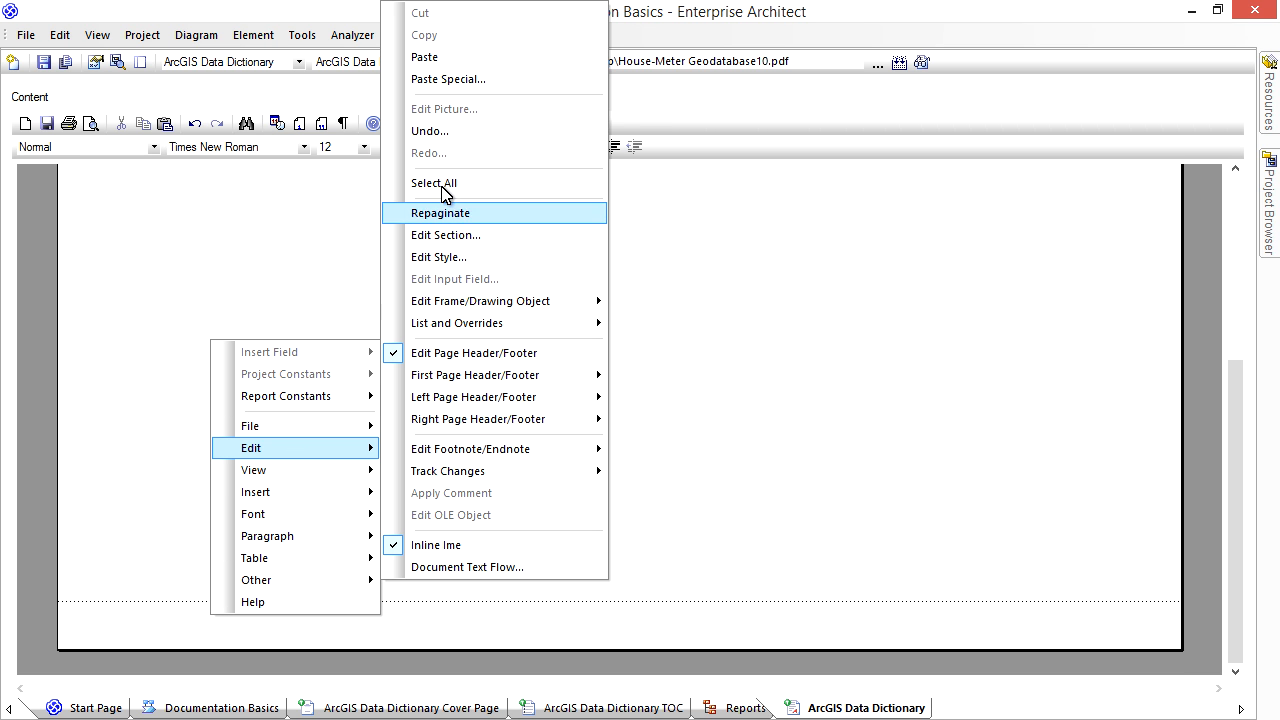
{"action": "left_click", "coordinate": [443, 54]}
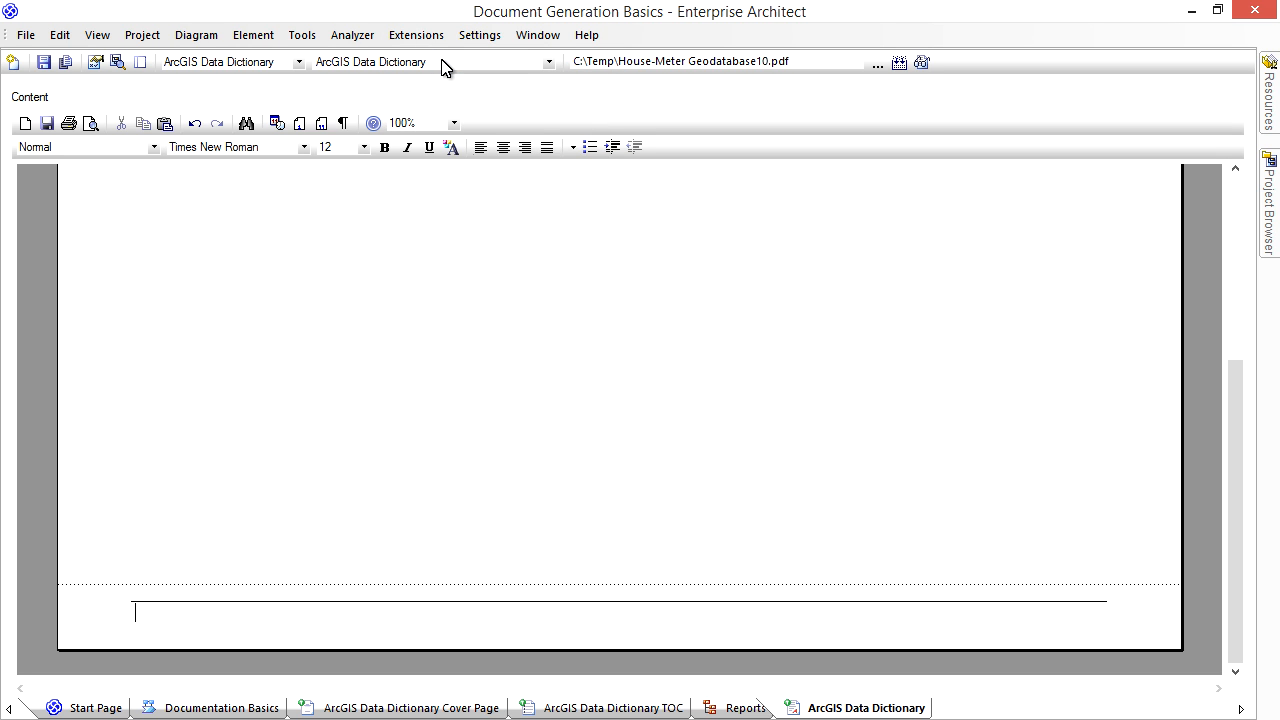
- Add a right-aligned page number, the word "of" and the page count below the footer line, and finish header/footer editing
{"action": "right_click", "coordinate": [218, 622]}
{"action": "mouse_move", "coordinate": [303, 505]}
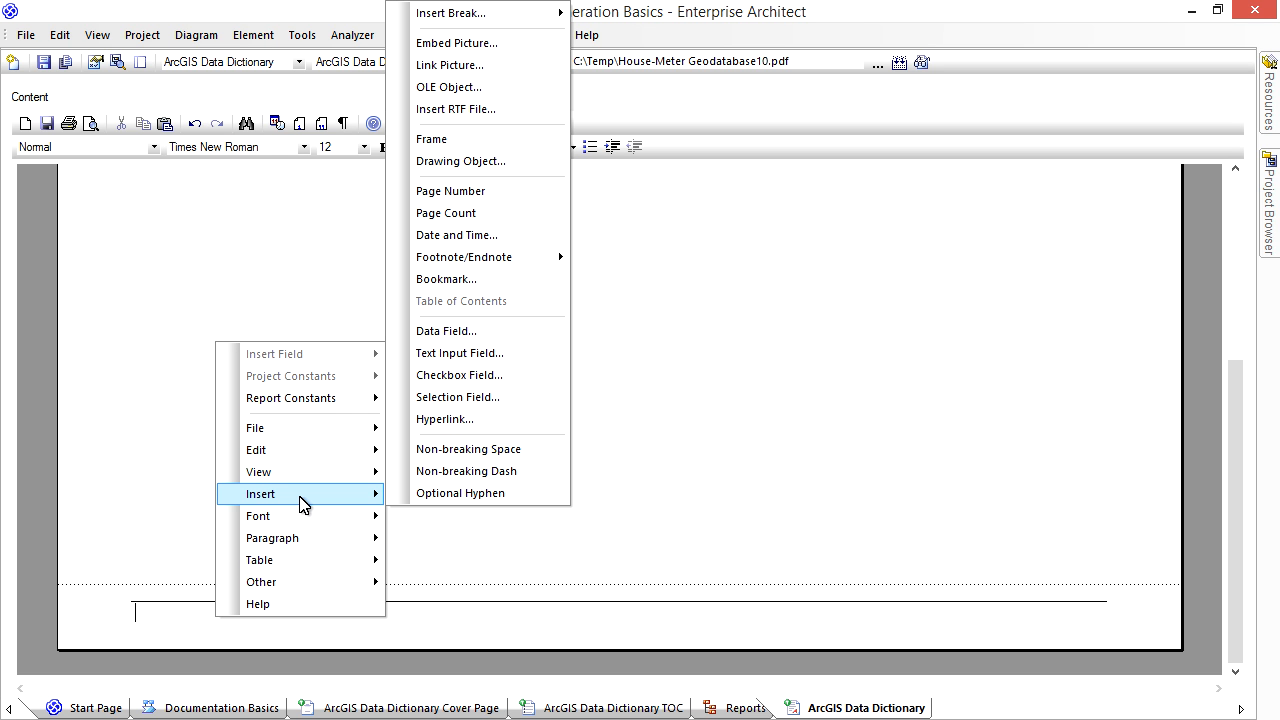
{"action": "left_click", "coordinate": [452, 197]}
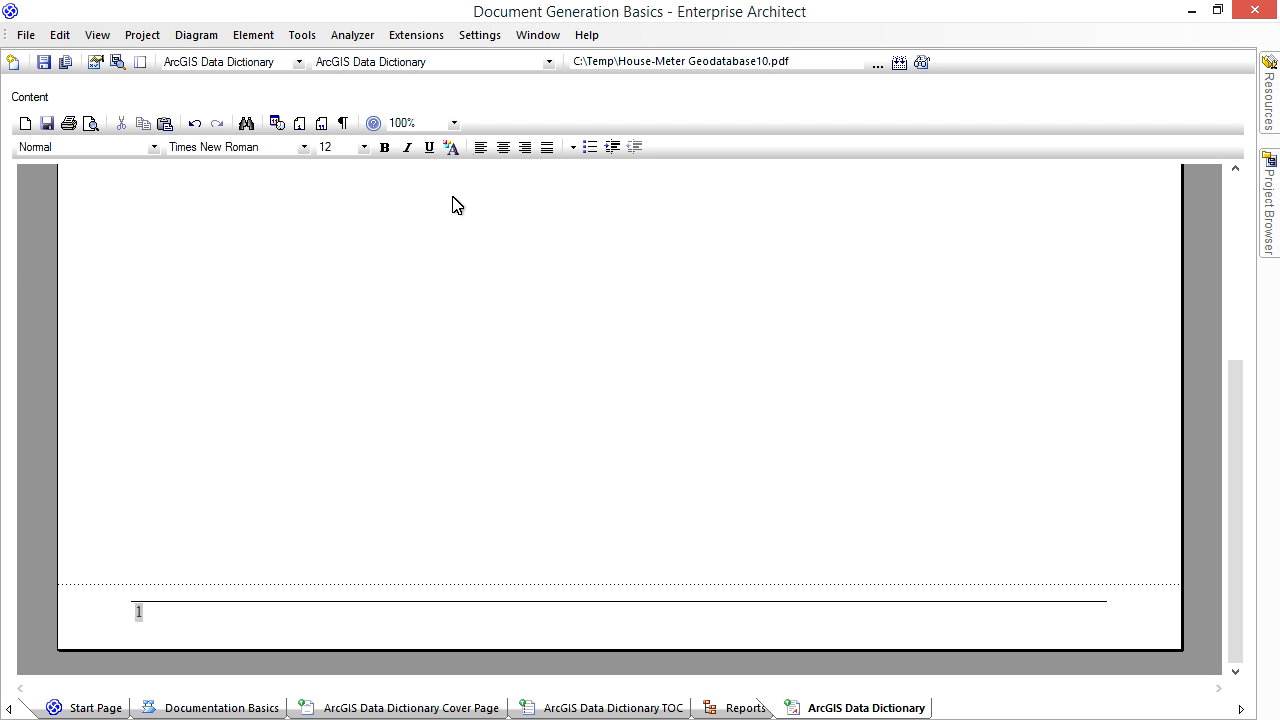
{"action": "right_click", "coordinate": [168, 613]}
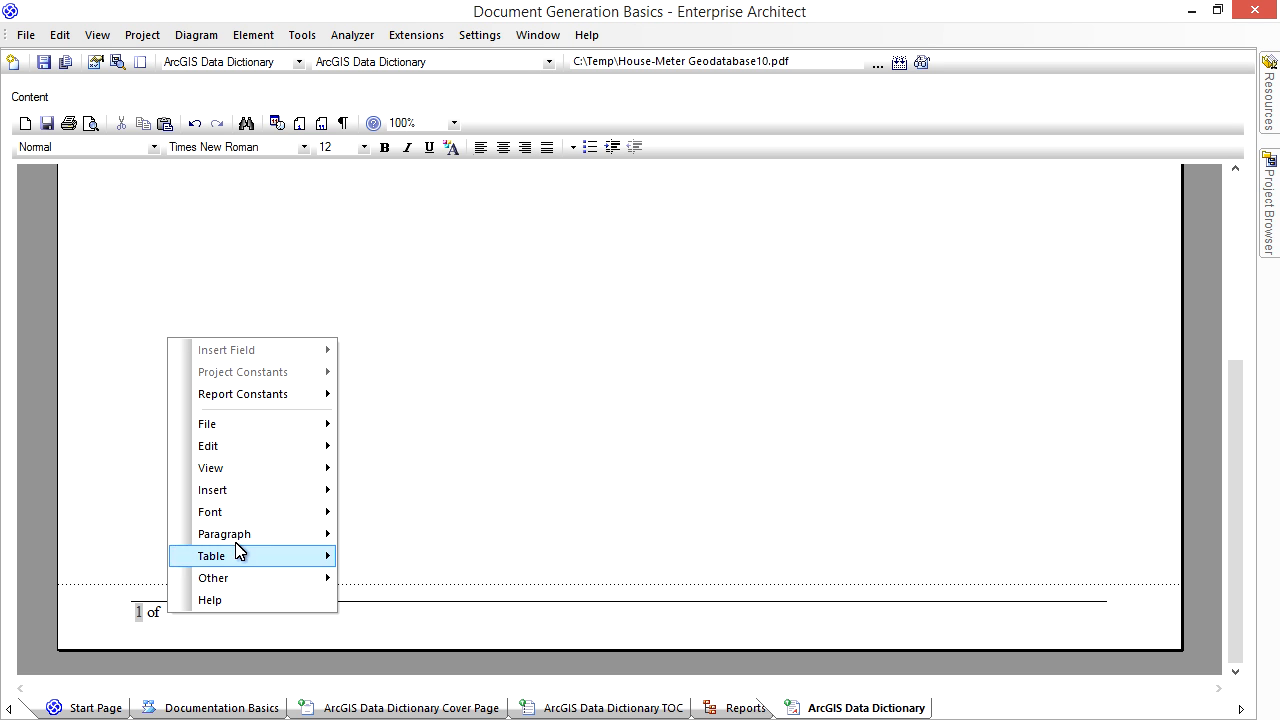
{"action": "mouse_move", "coordinate": [263, 503]}
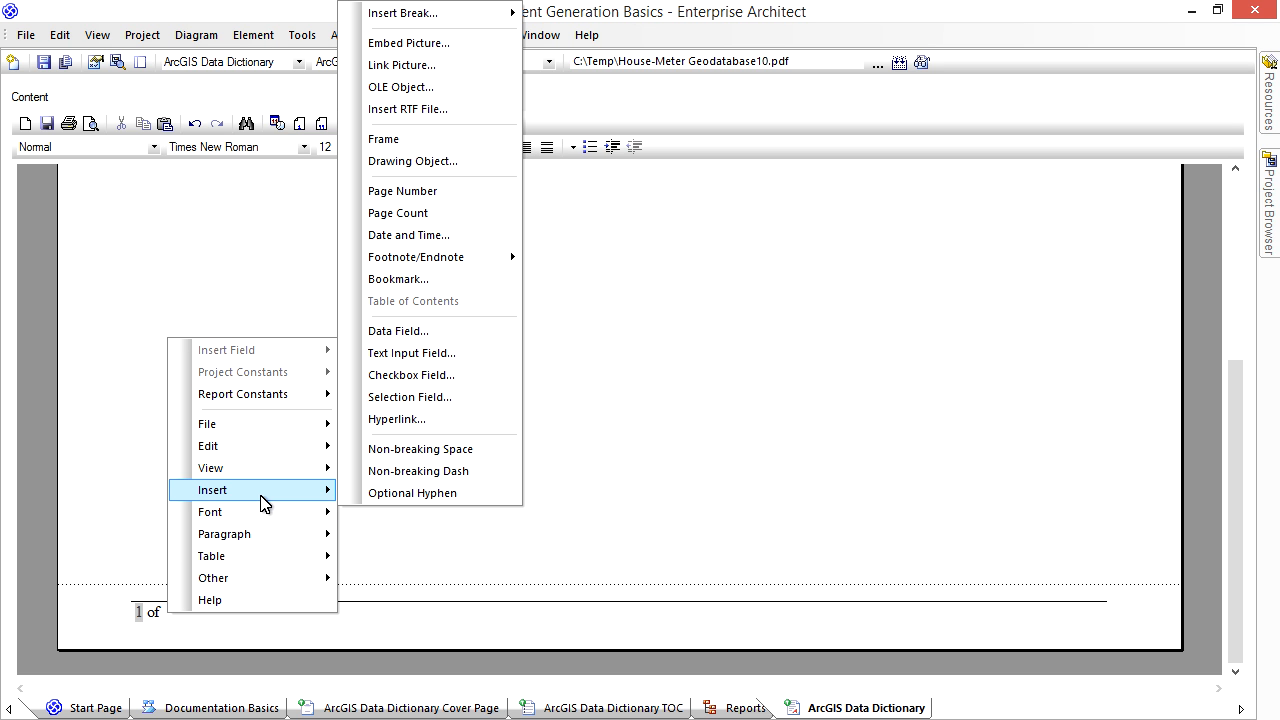
{"action": "left_click", "coordinate": [445, 214]}
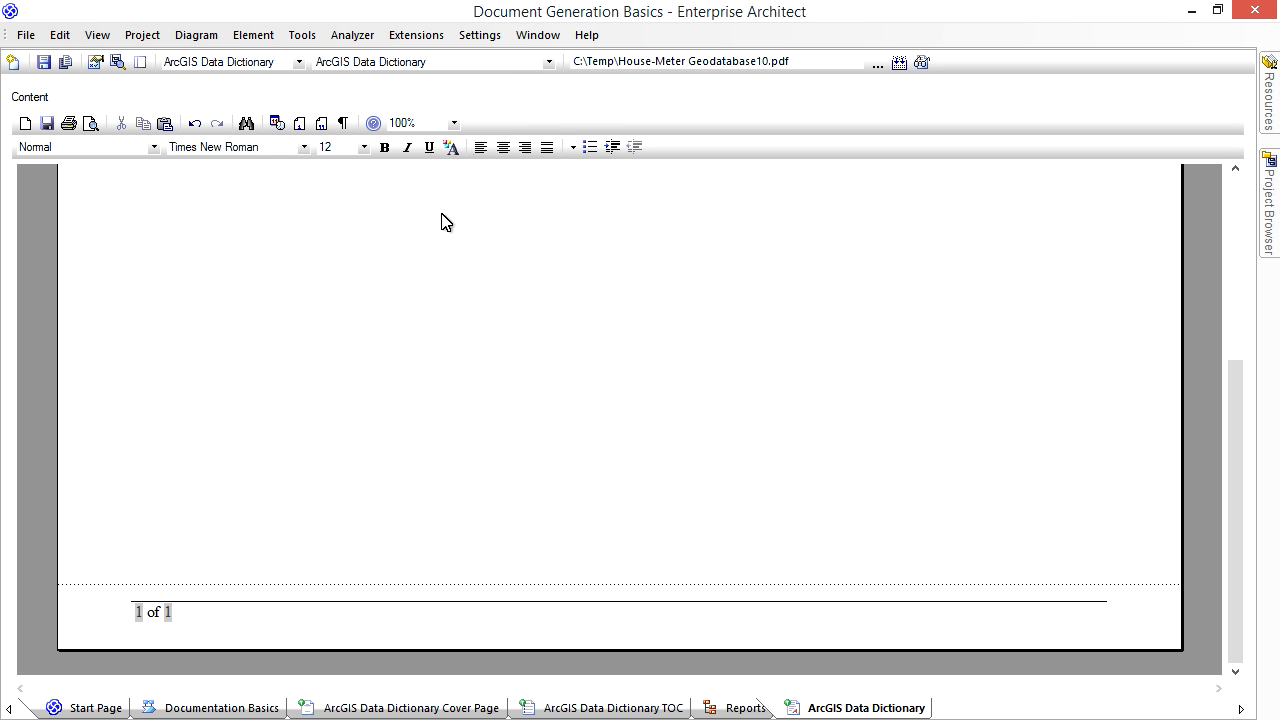
{"action": "left_click", "coordinate": [525, 148]}
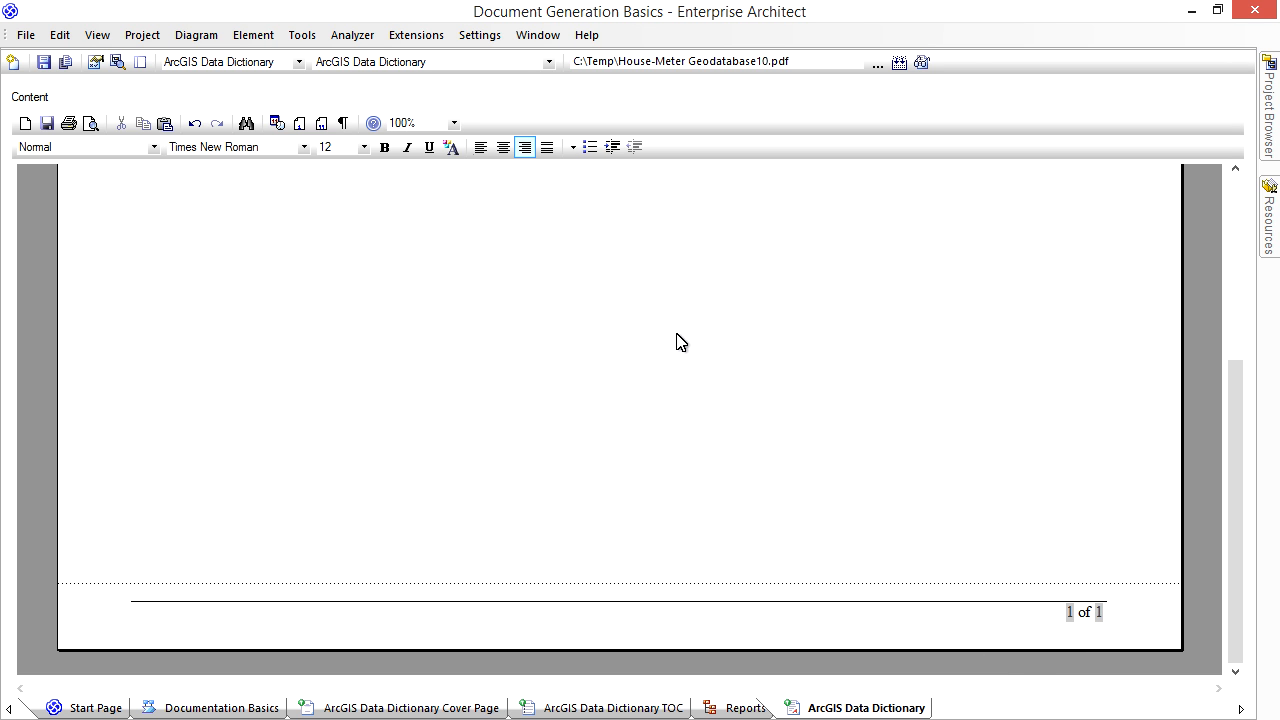
{"action": "right_click", "coordinate": [577, 301]}
{"action": "mouse_move", "coordinate": [674, 409]}
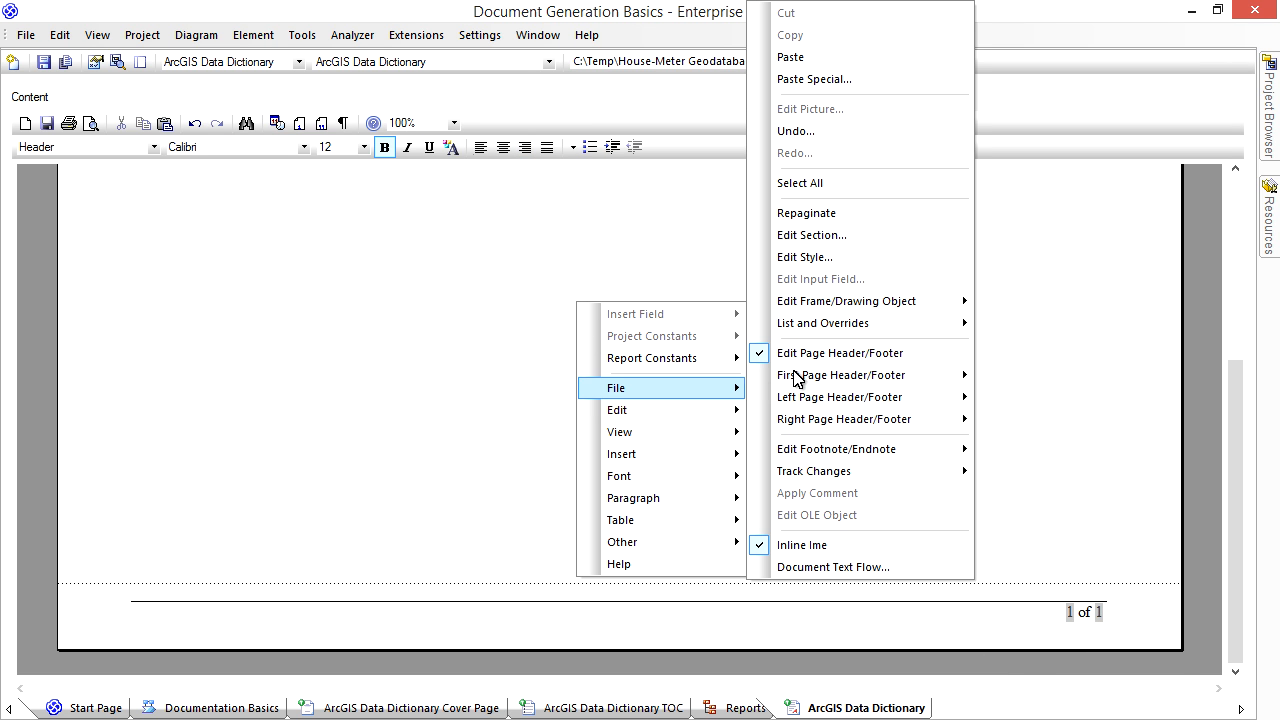
{"action": "left_click", "coordinate": [843, 355]}
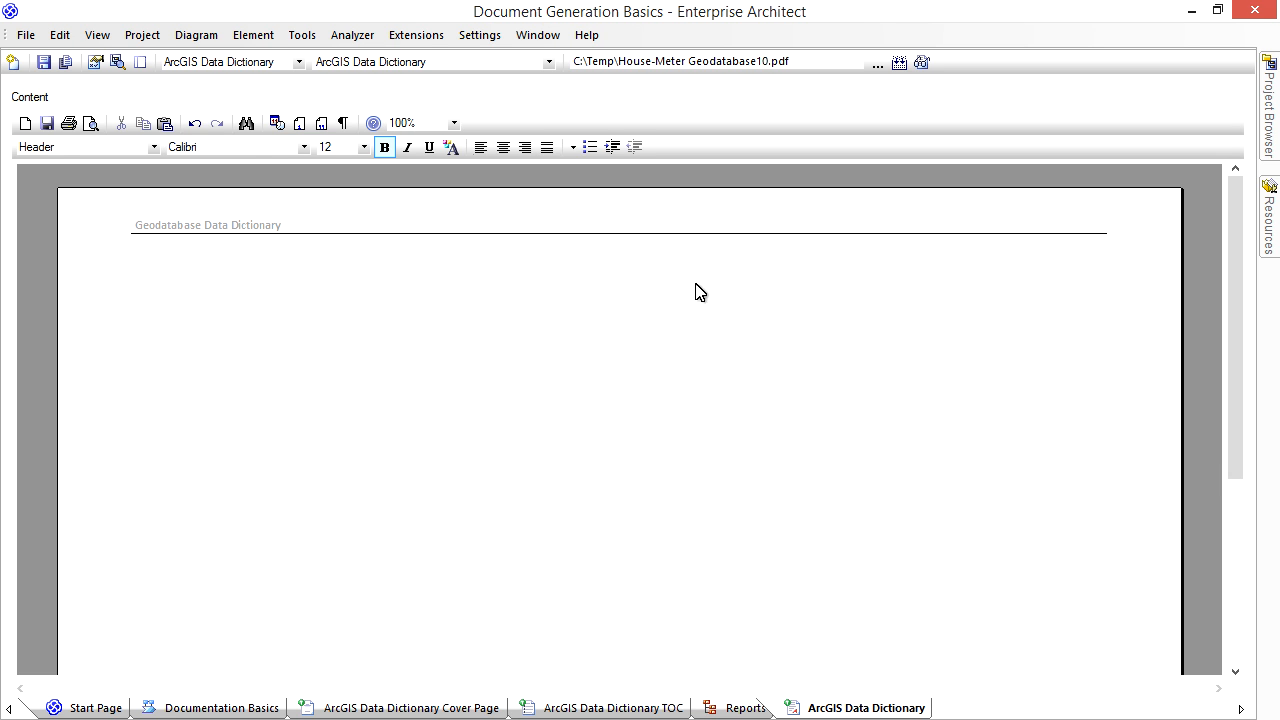
- Show the Sections list again, include the Package section in the template and delete its field placeholder text
{"action": "left_click", "coordinate": [146, 62]}
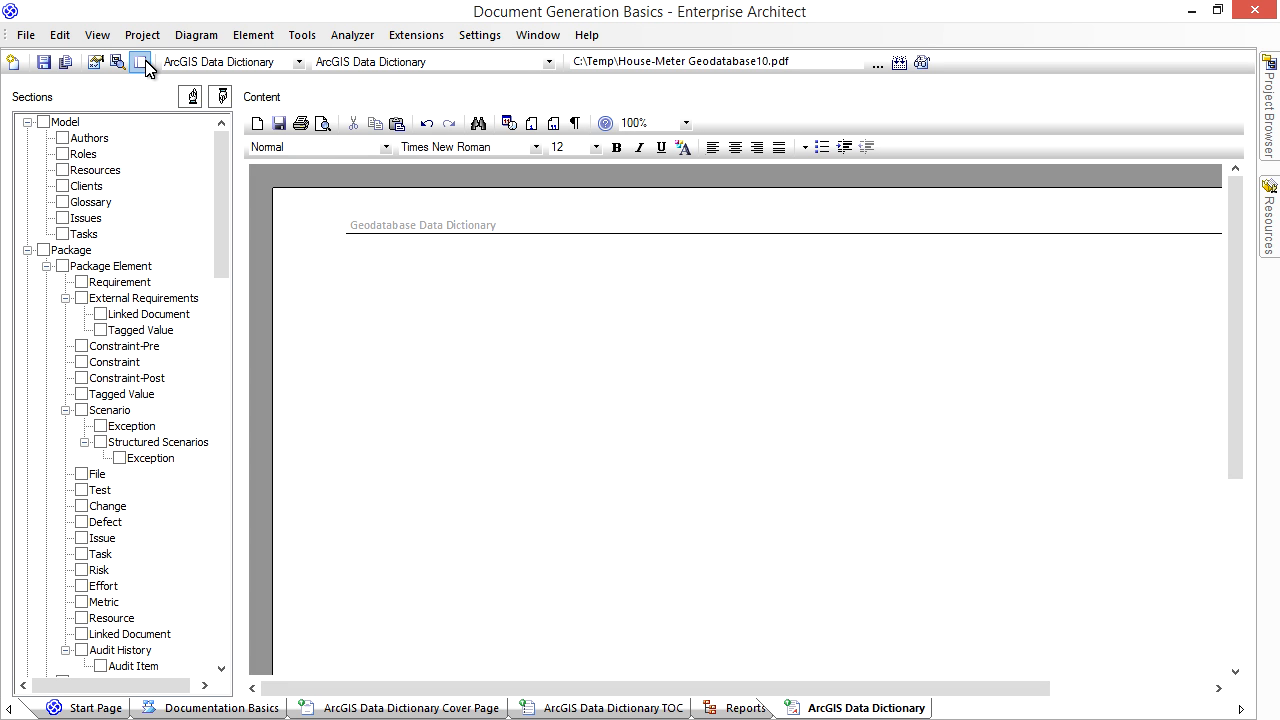
{"action": "left_click", "coordinate": [44, 250]}
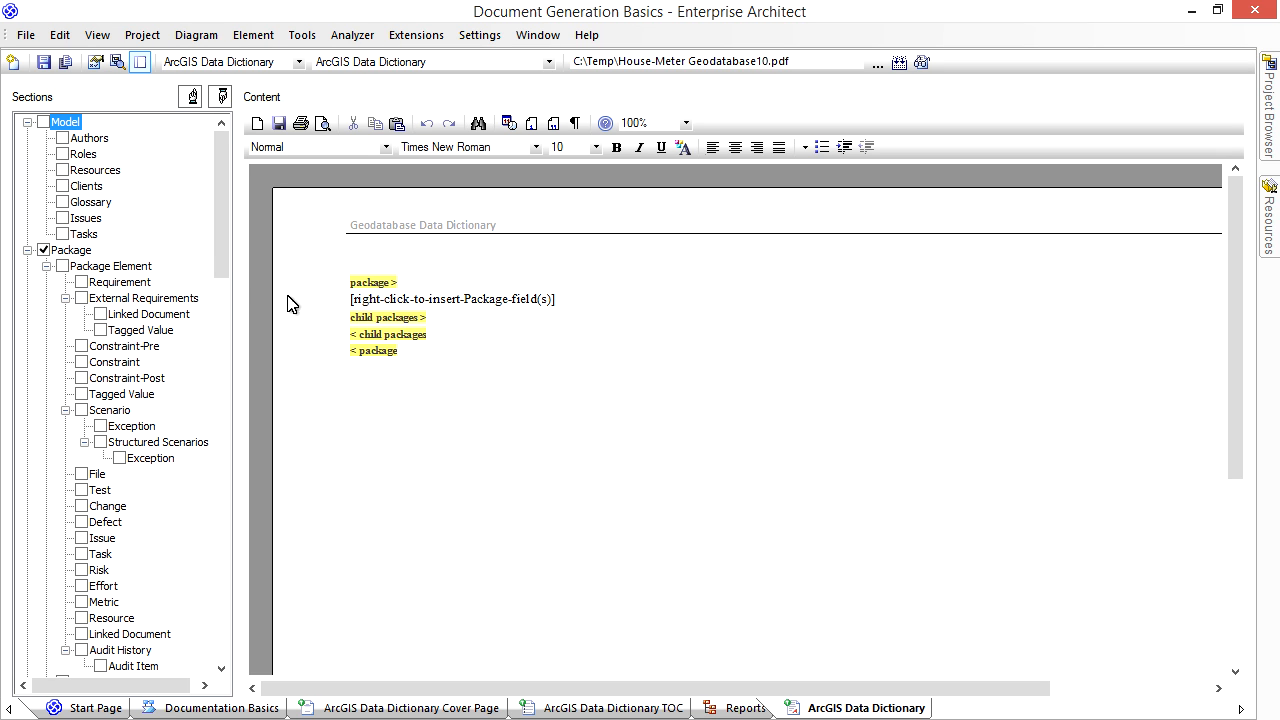
{"action": "left_click_drag", "start_coordinate": [554, 299], "coordinate": [349, 299]}
{"action": "key", "text": "Delete"}
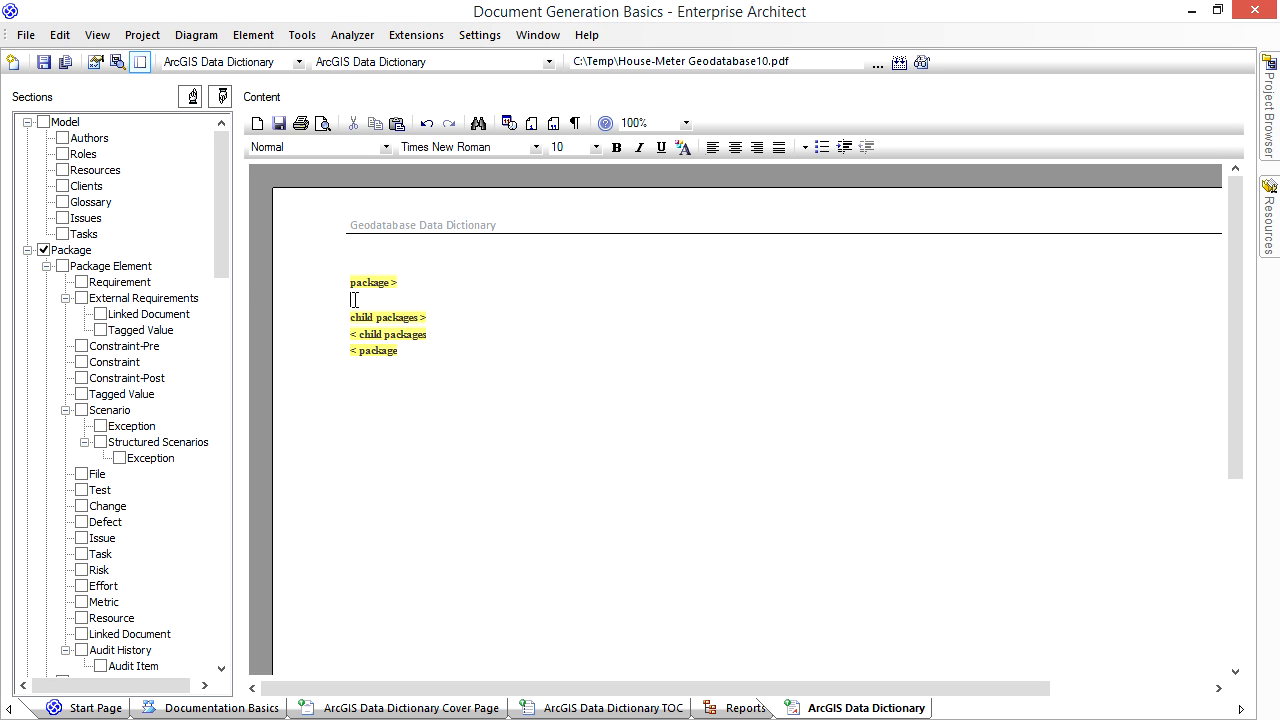
- Insert the package Name field at the start of the package section and format it with the Heading 1 style
{"action": "right_click", "coordinate": [355, 300]}
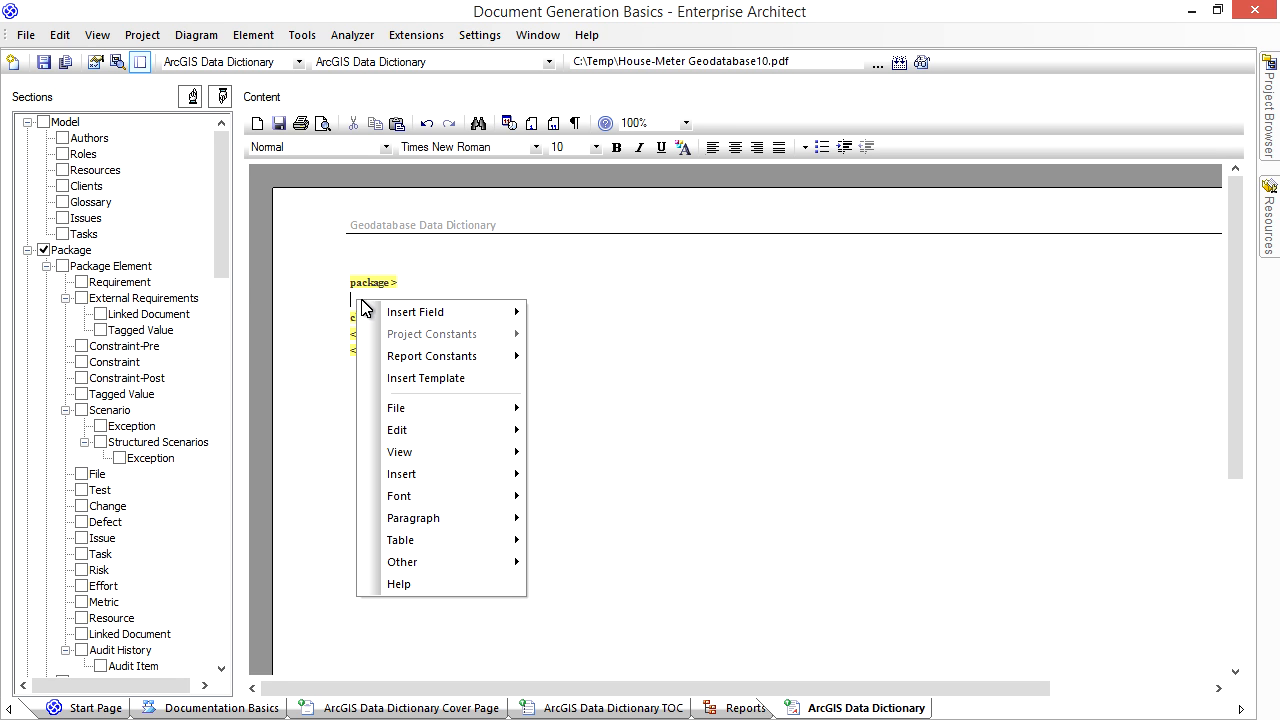
{"action": "mouse_move", "coordinate": [405, 313]}
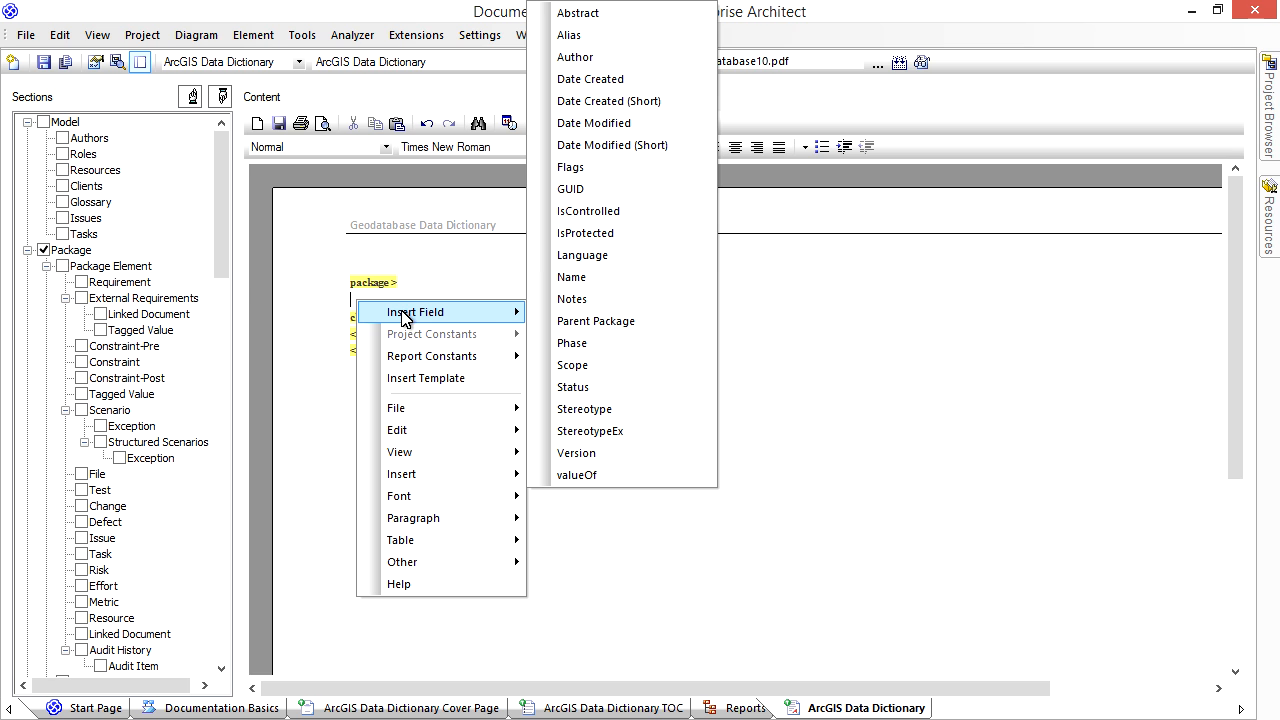
{"action": "left_click", "coordinate": [576, 279]}
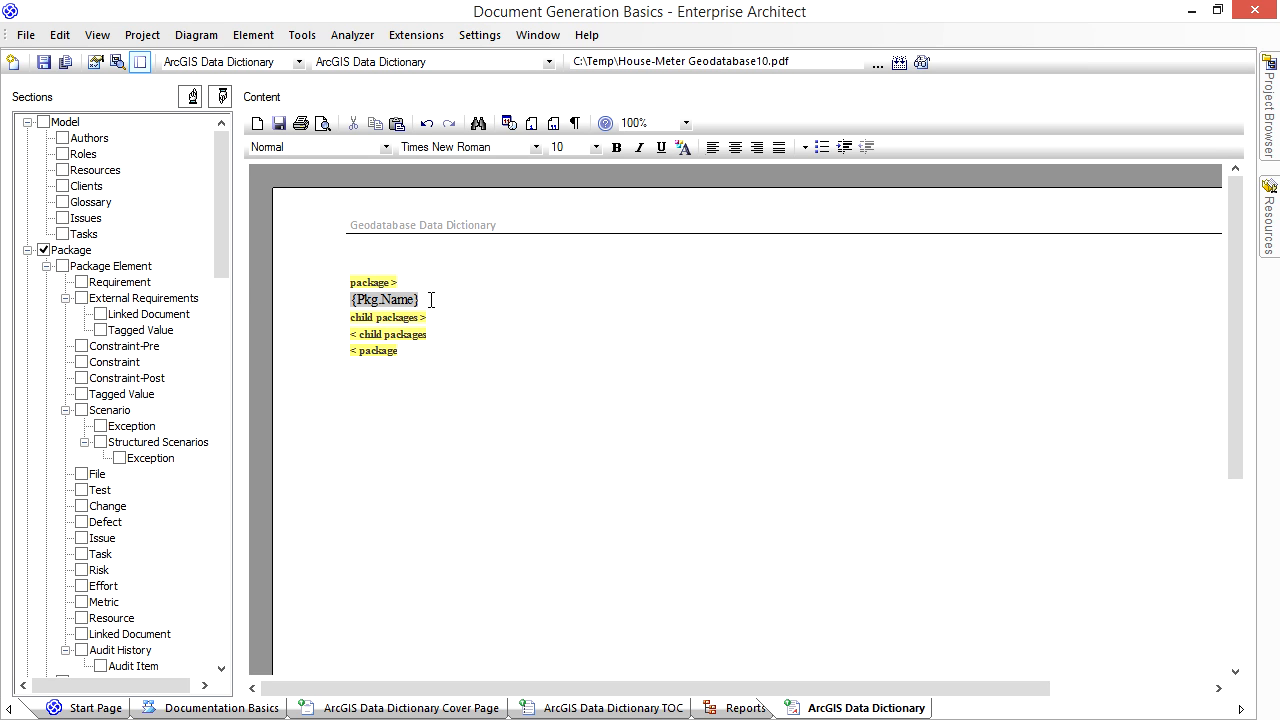
{"action": "left_click_drag", "start_coordinate": [388, 300], "coordinate": [343, 306]}
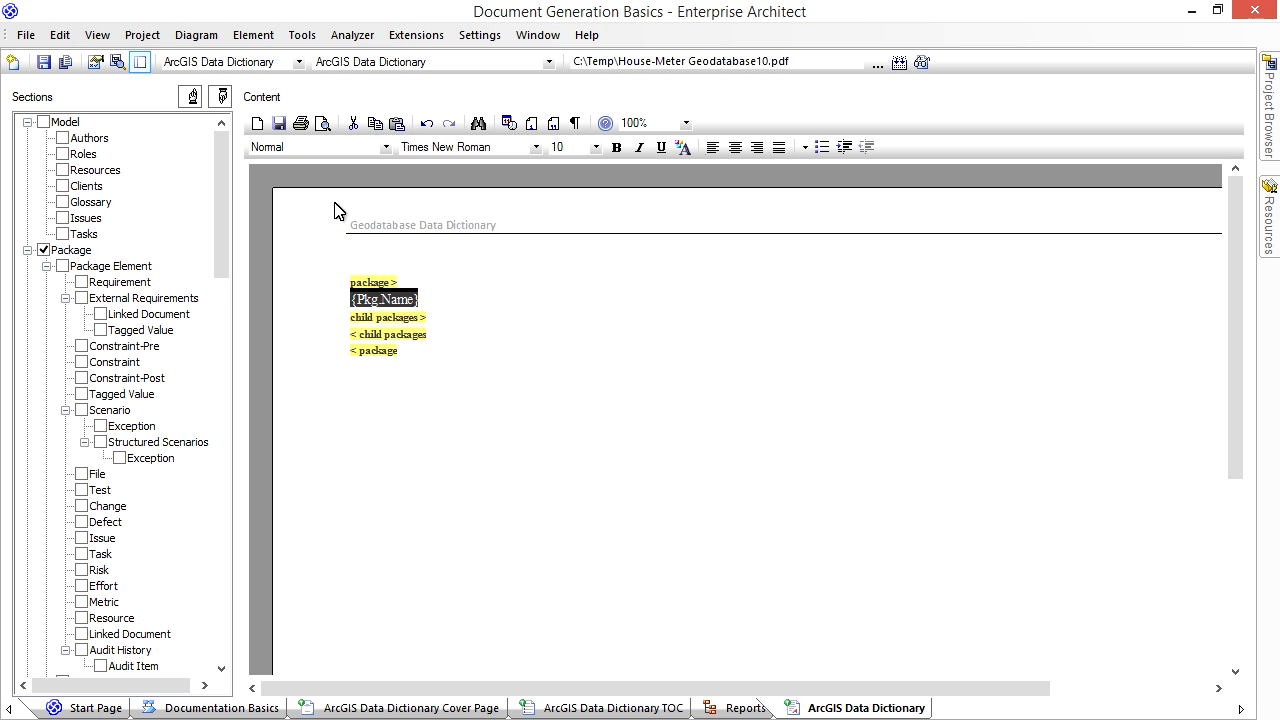
{"action": "left_click", "coordinate": [384, 147]}
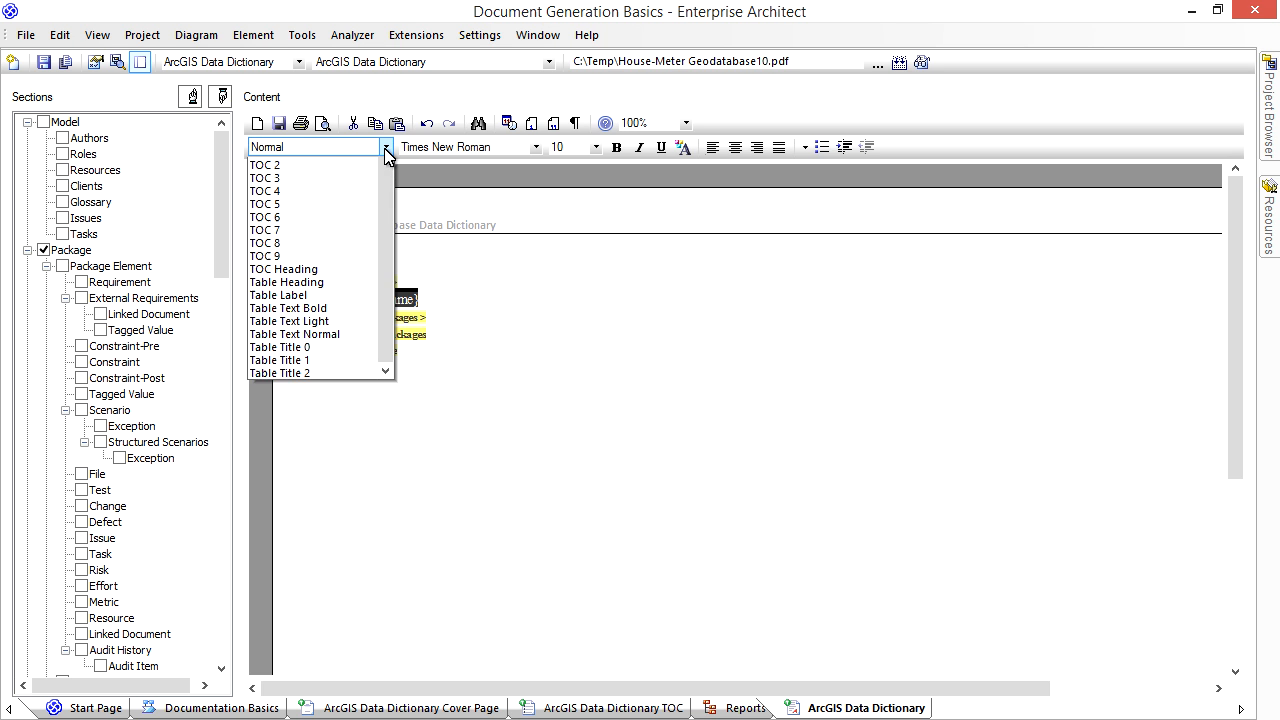
{"action": "scroll", "coordinate": [378, 291], "scroll_direction": "up", "scroll_amount": 2}
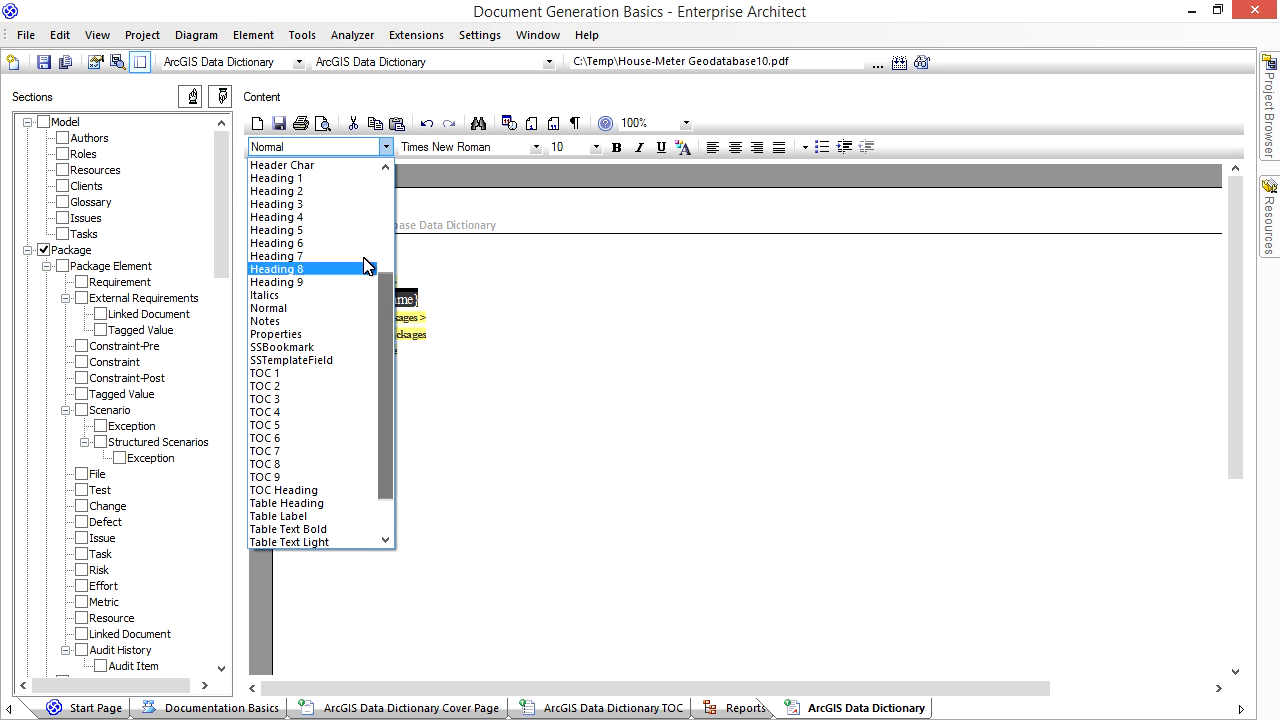
{"action": "left_click", "coordinate": [305, 178]}
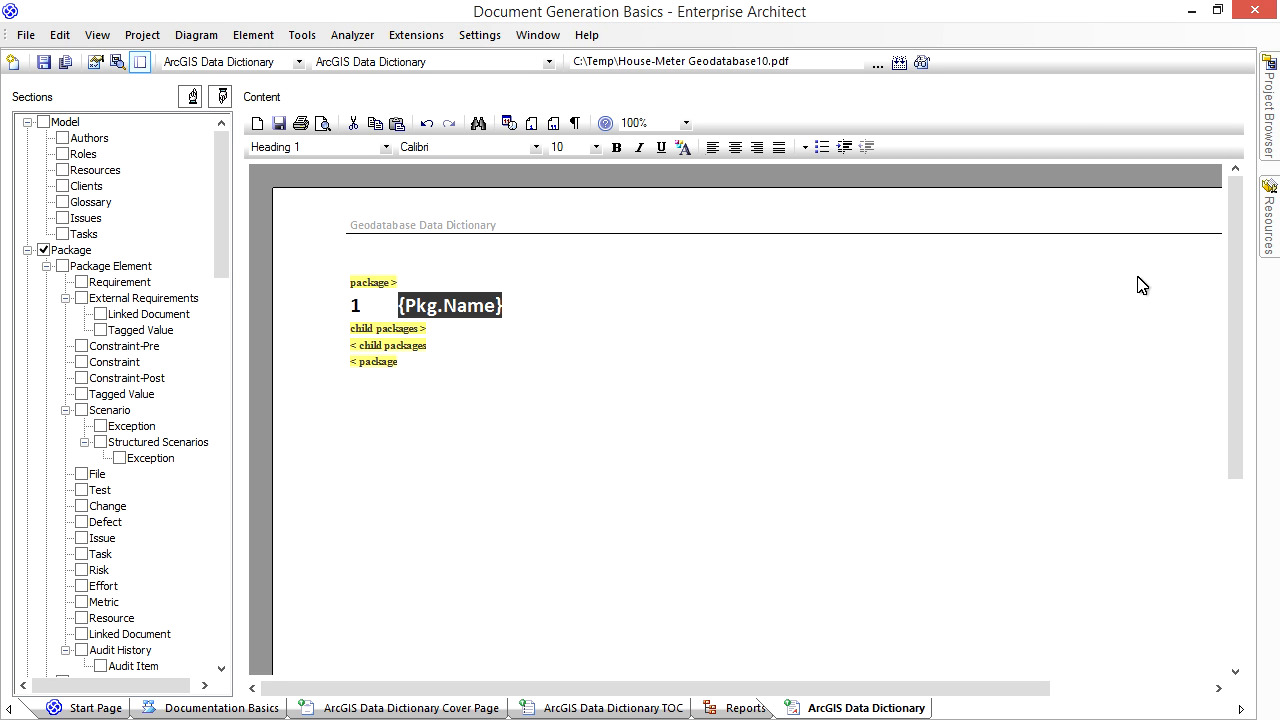
- Update the template's styles from the ArcGIS Data Dictionary Styles style sheet
{"action": "mouse_move", "coordinate": [1274, 218]}
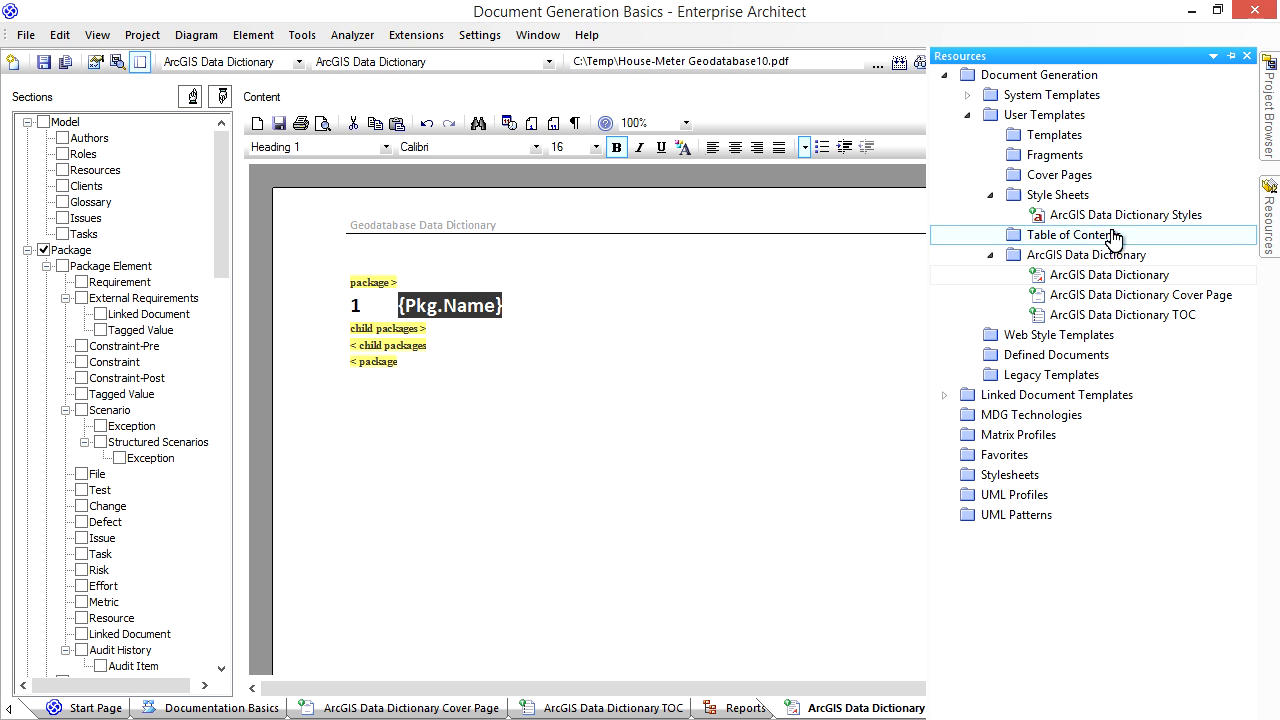
{"action": "left_click", "coordinate": [1095, 218]}
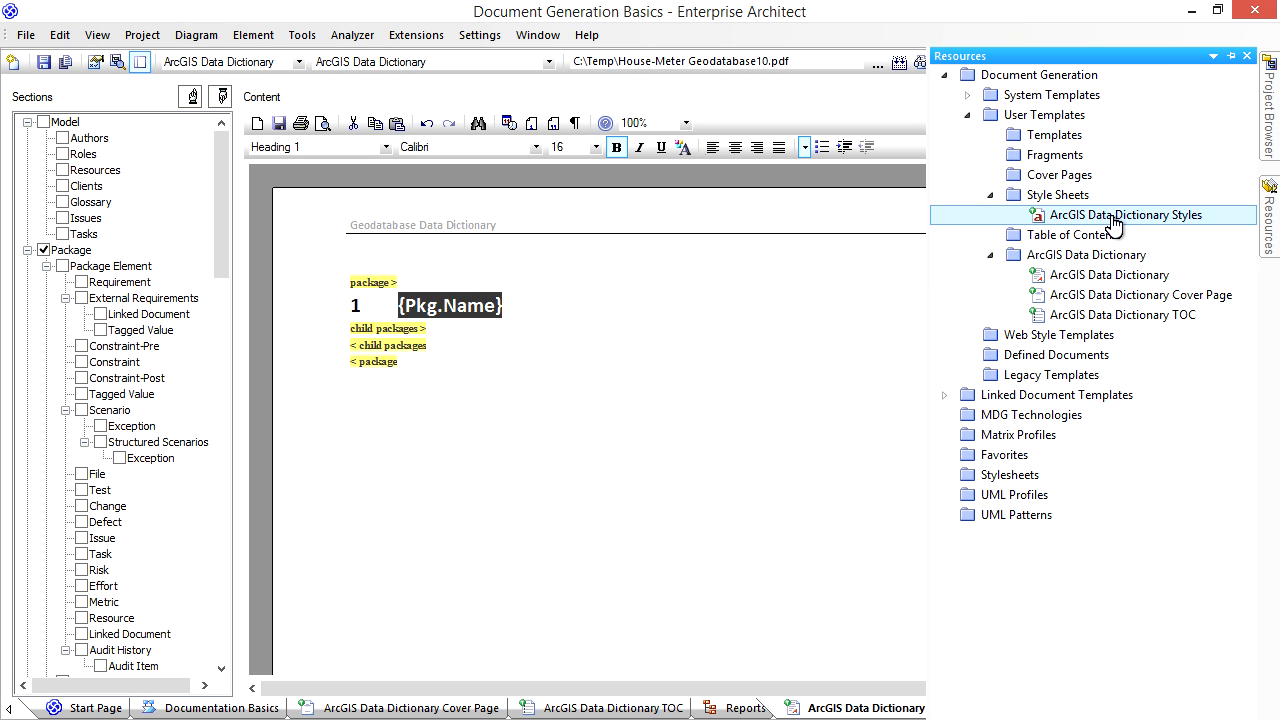
{"action": "right_click", "coordinate": [535, 316]}
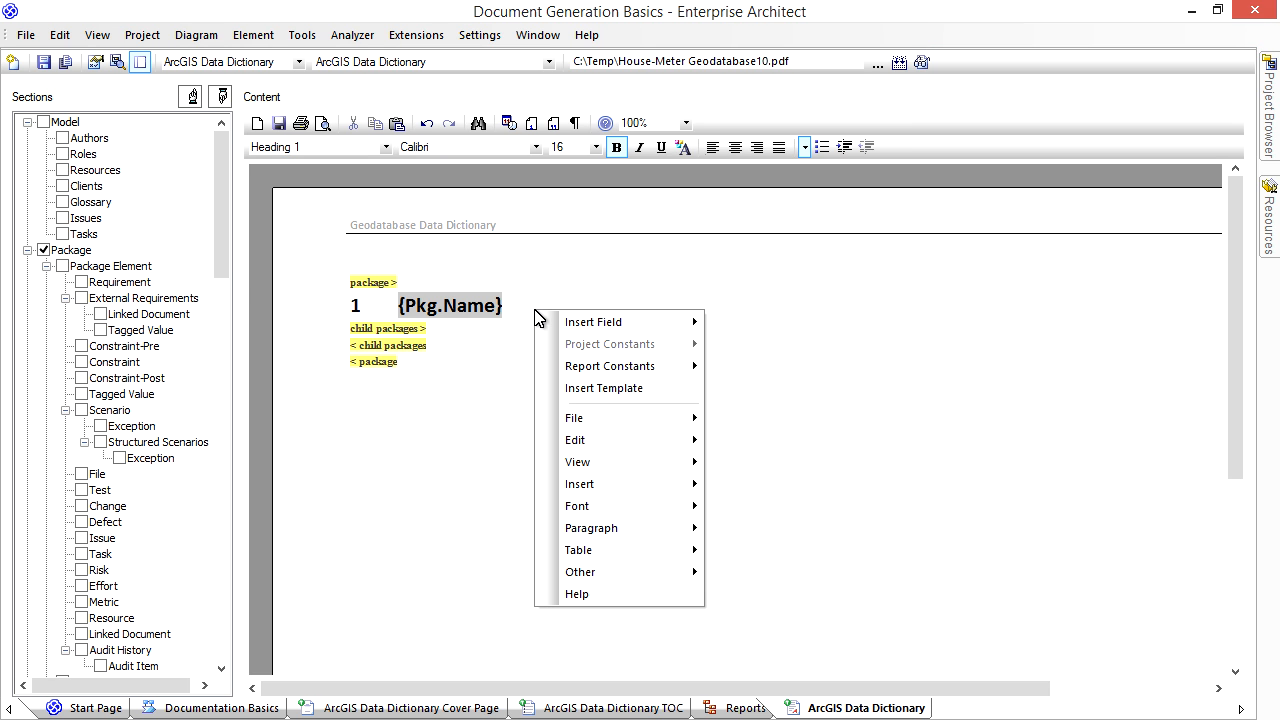
{"action": "mouse_move", "coordinate": [603, 421]}
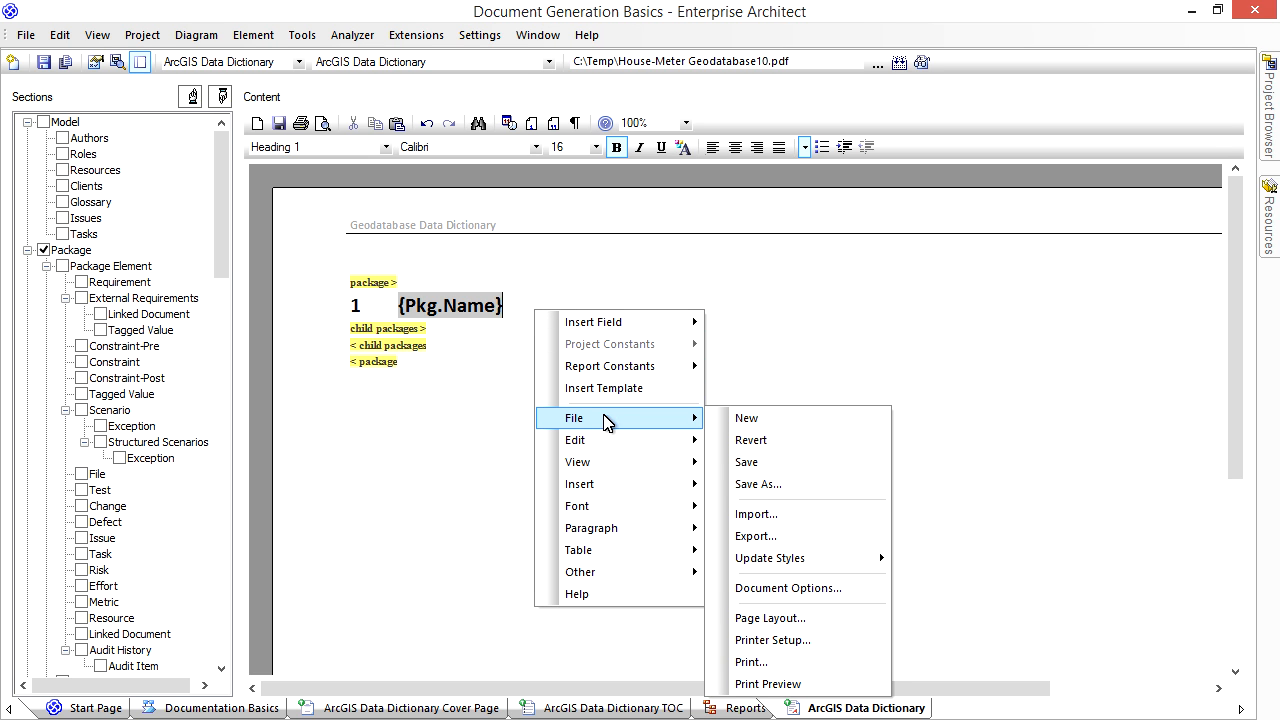
{"action": "mouse_move", "coordinate": [785, 558]}
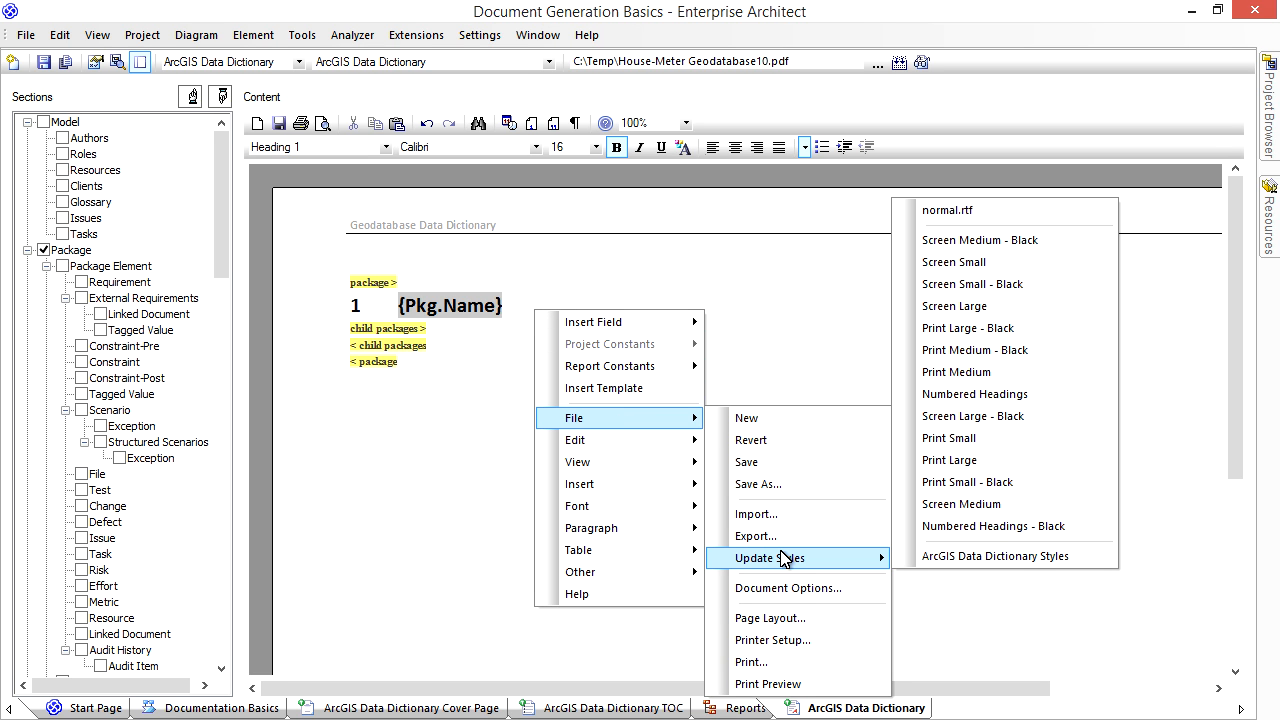
{"action": "left_click", "coordinate": [963, 560]}
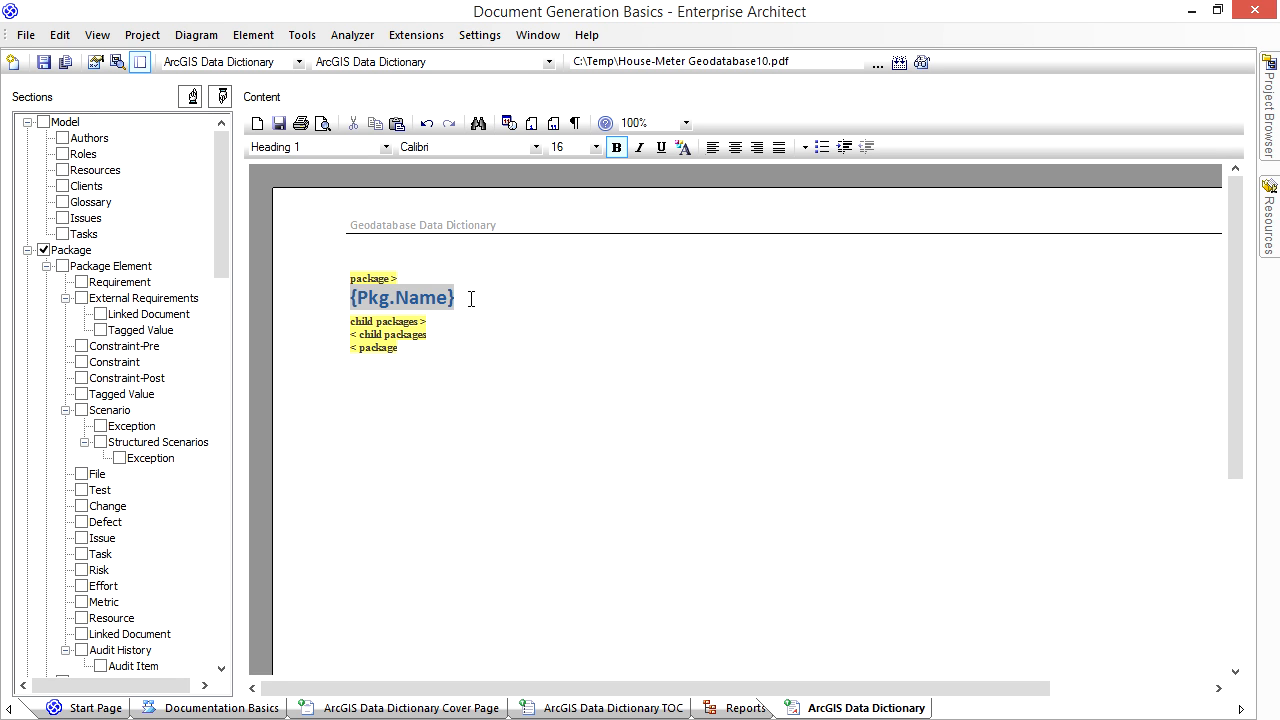
- Insert the package Notes field on a new line below the package name, followed by a blank line
{"action": "key", "text": "Return"}
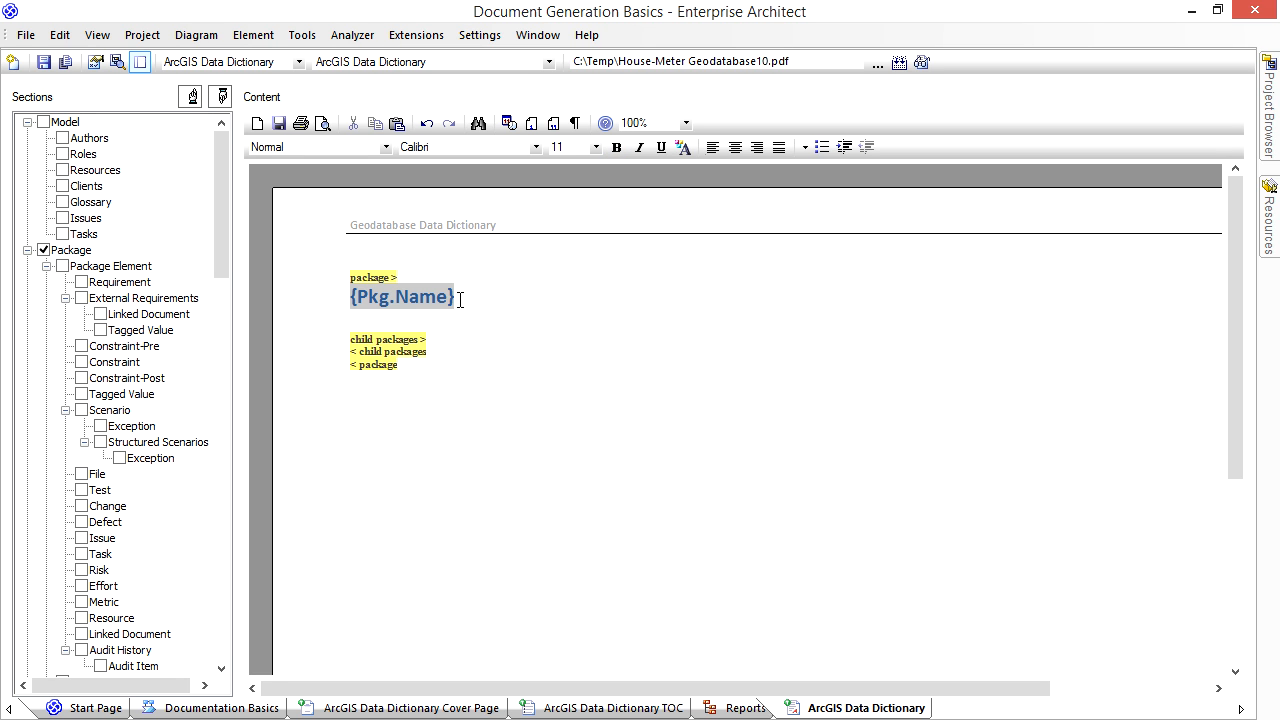
{"action": "right_click", "coordinate": [400, 318]}
{"action": "mouse_move", "coordinate": [460, 333]}
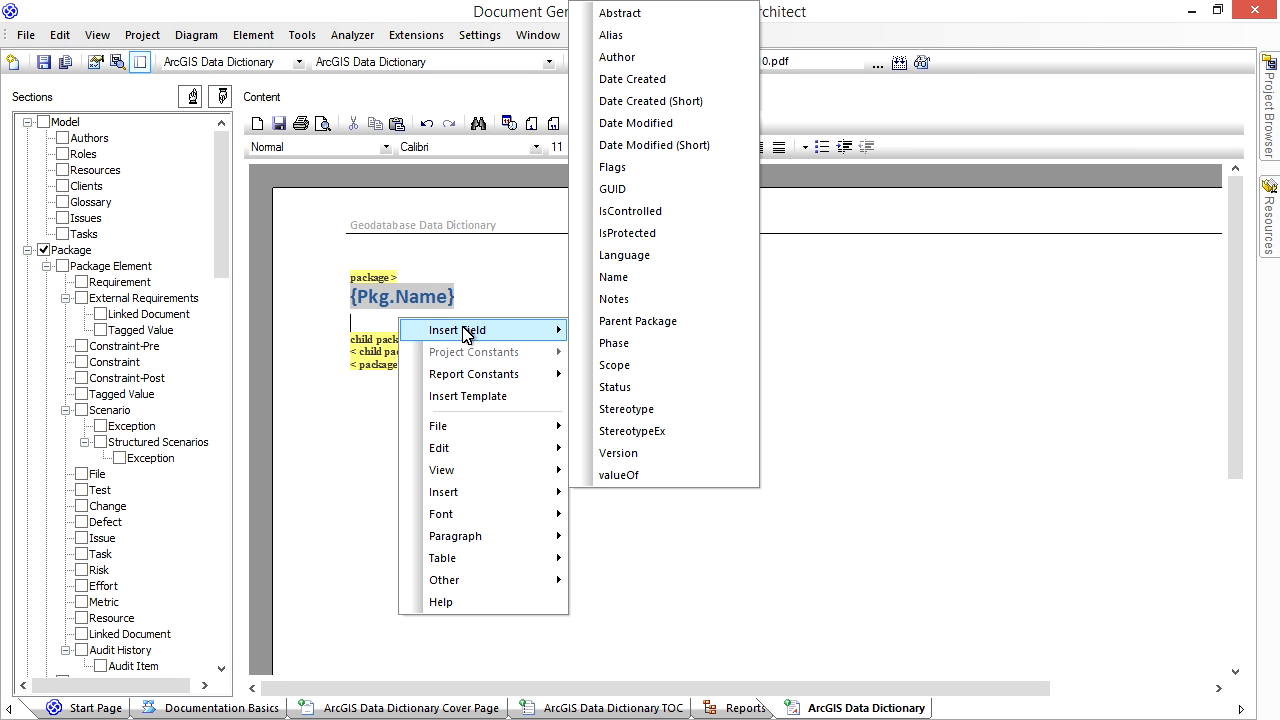
{"action": "left_click", "coordinate": [627, 308]}
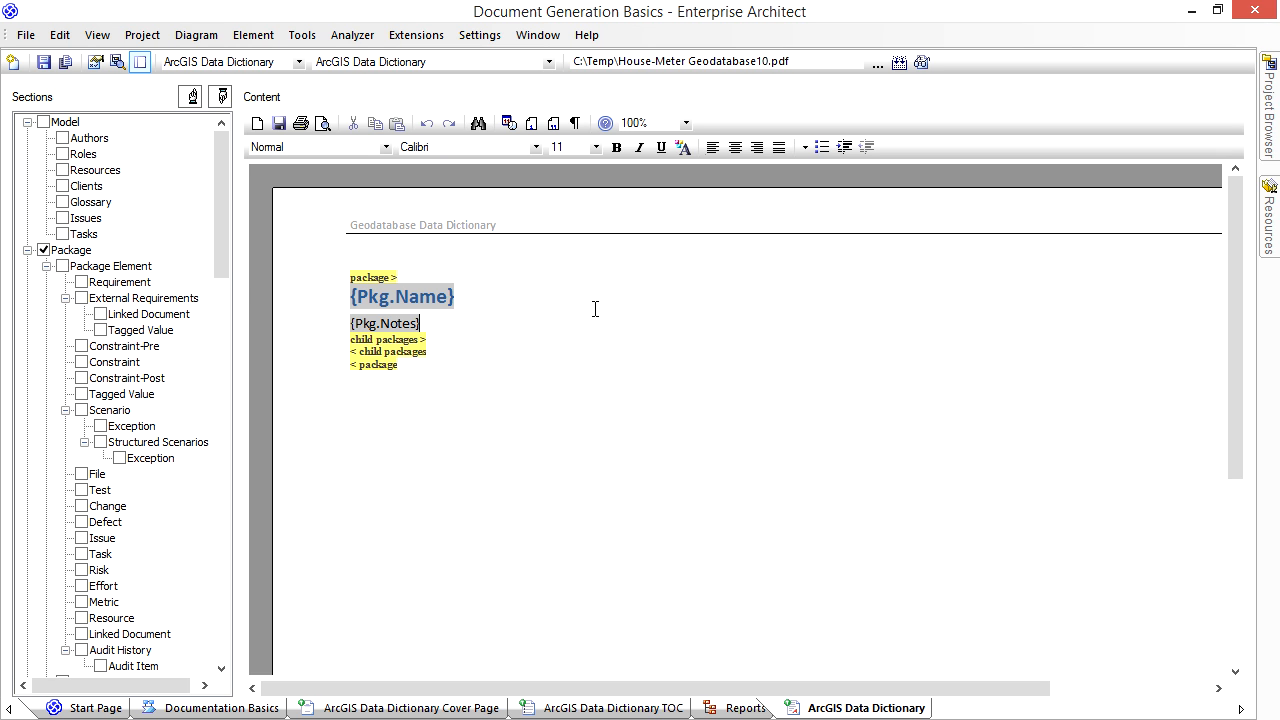
{"action": "key", "text": "Return"}
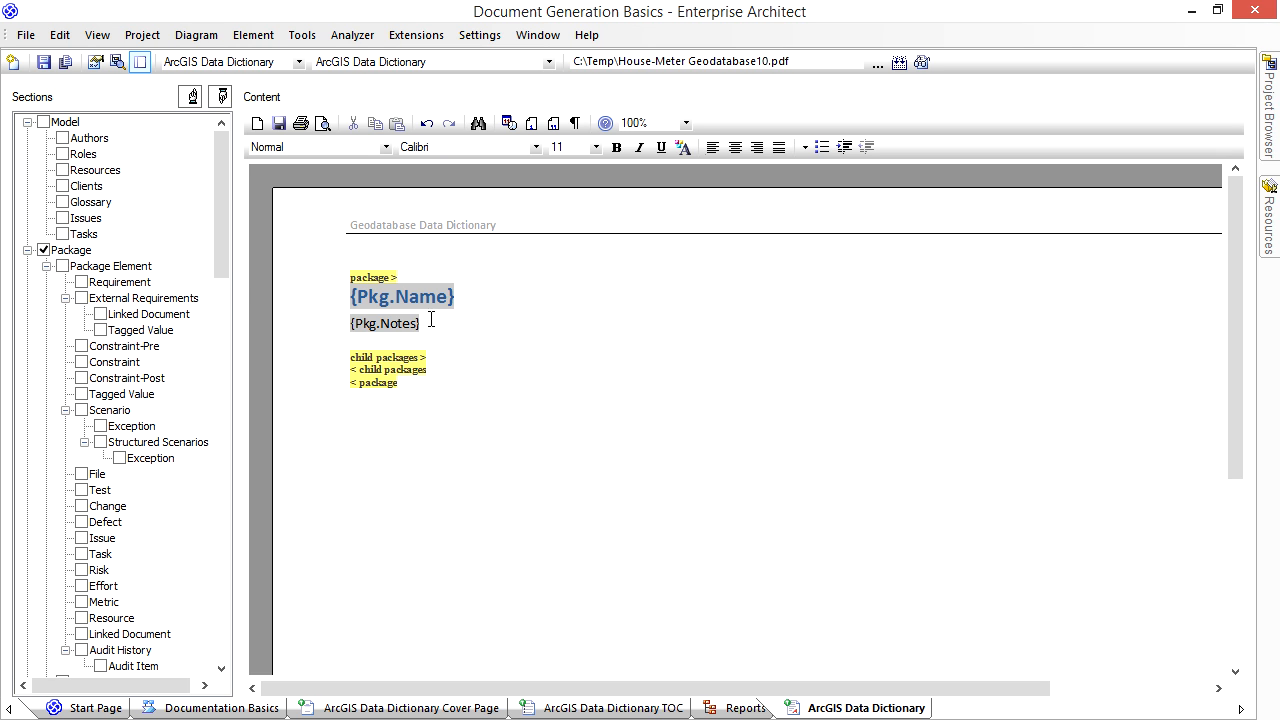
- Include the package's Diagram section and replace its placeholder with the diagram Name field followed by the word "diagram"
{"action": "left_click", "coordinate": [46, 266]}
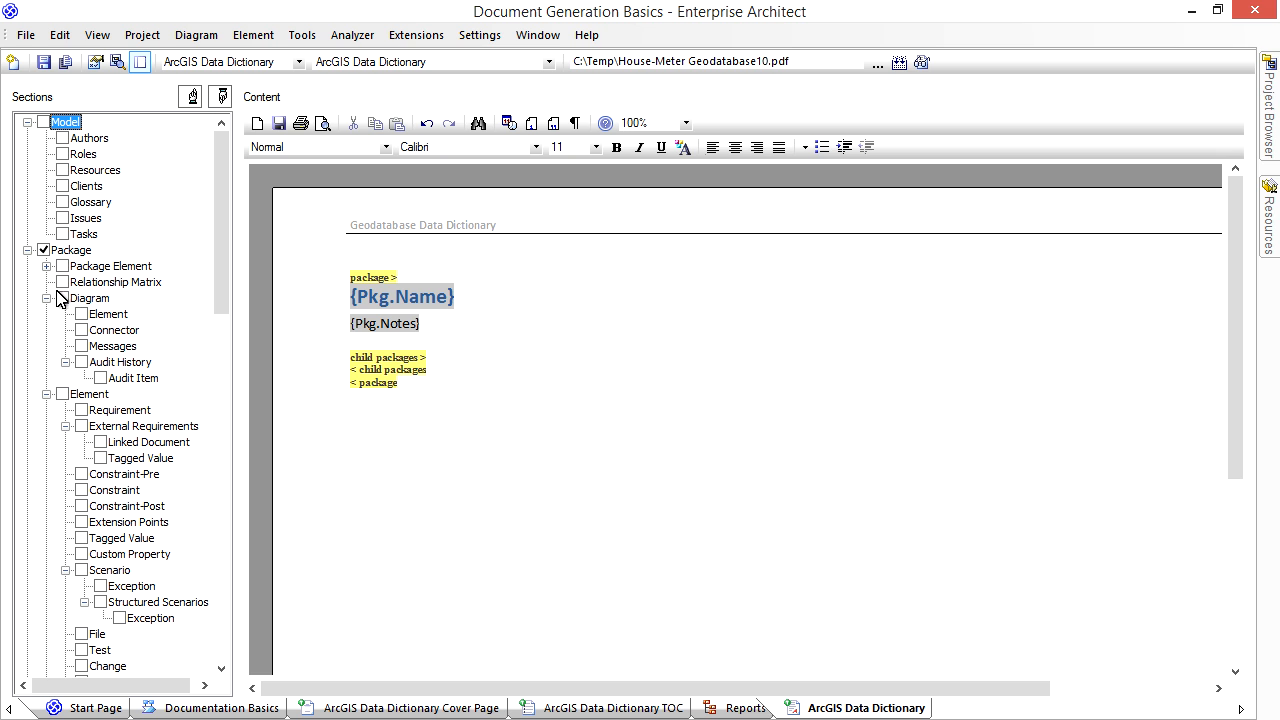
{"action": "left_click", "coordinate": [62, 298]}
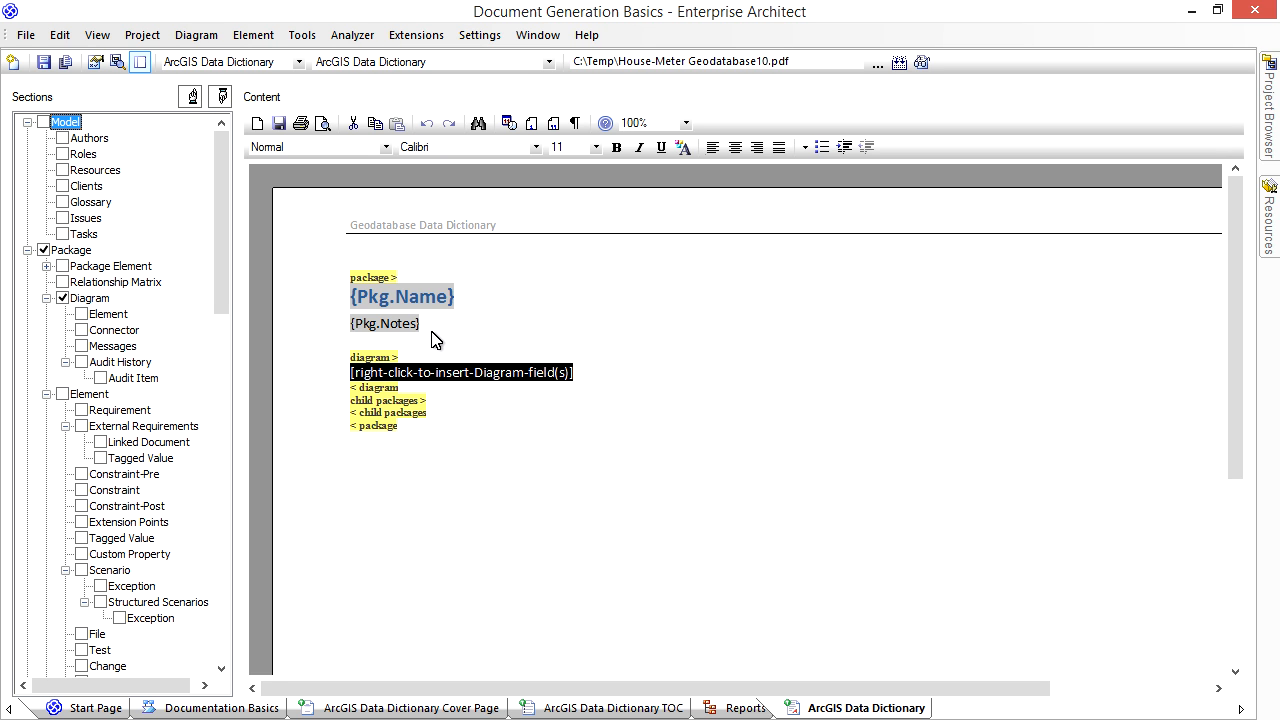
{"action": "right_click", "coordinate": [467, 371]}
{"action": "mouse_move", "coordinate": [515, 382]}
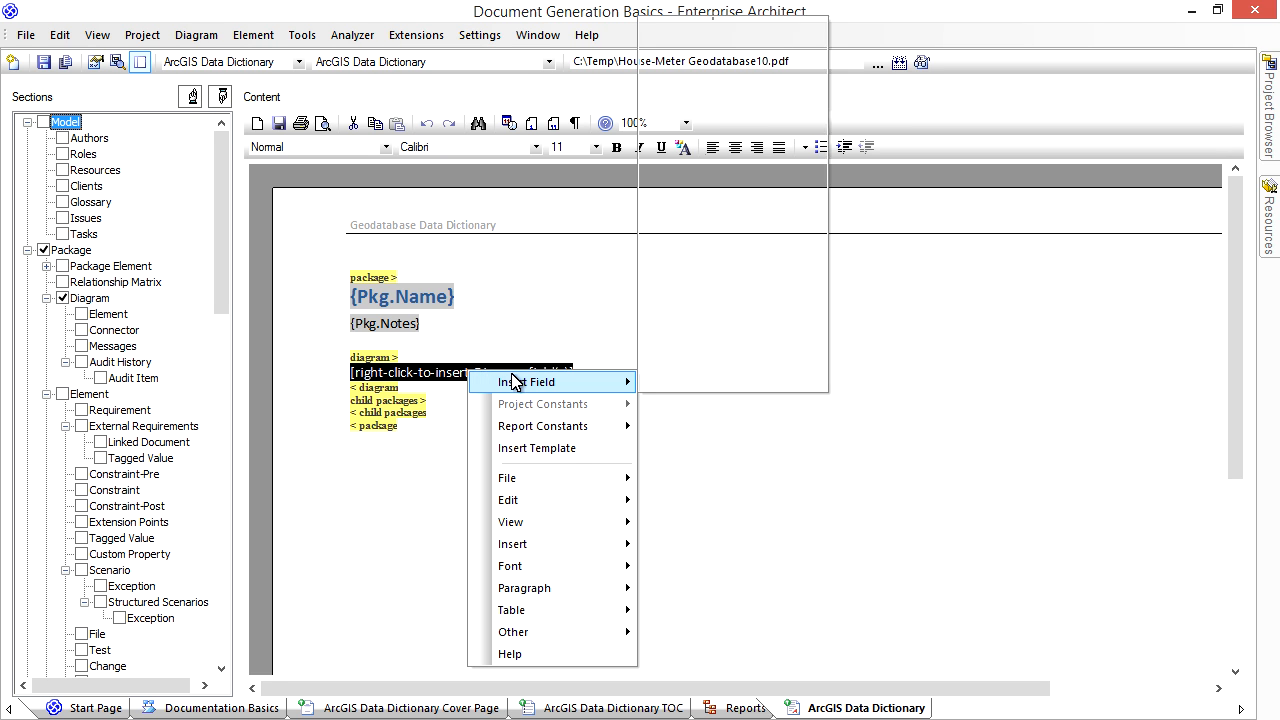
{"action": "left_click", "coordinate": [698, 250]}
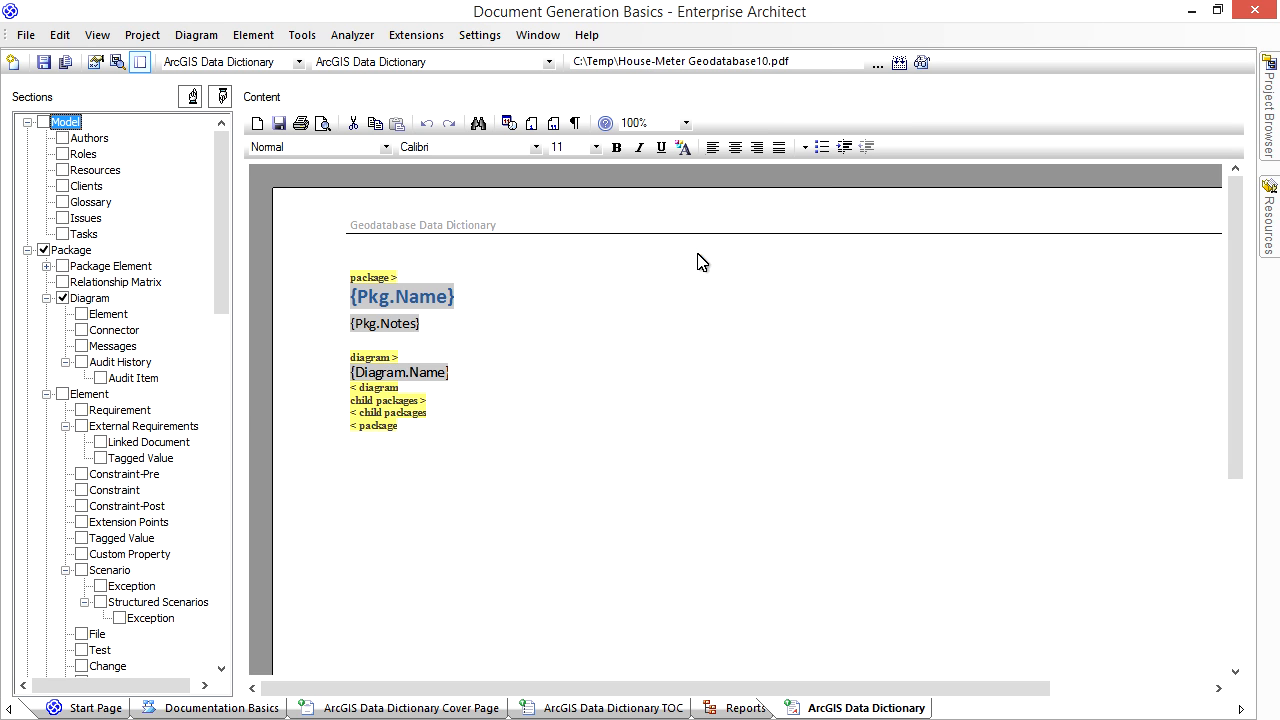
{"action": "left_click", "coordinate": [509, 368]}
{"action": "type", "text": "diagram"}
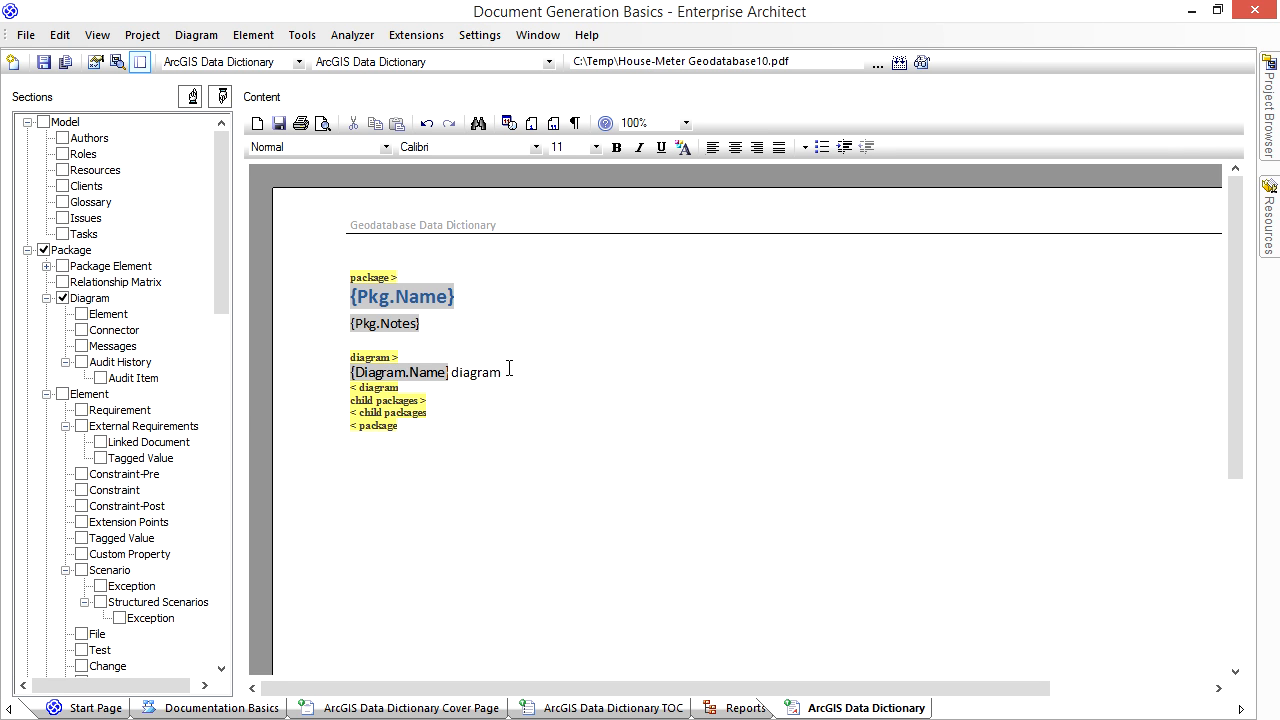
- Format the diagram name line with the Heading 2 style
{"action": "key", "text": "shift+Home"}
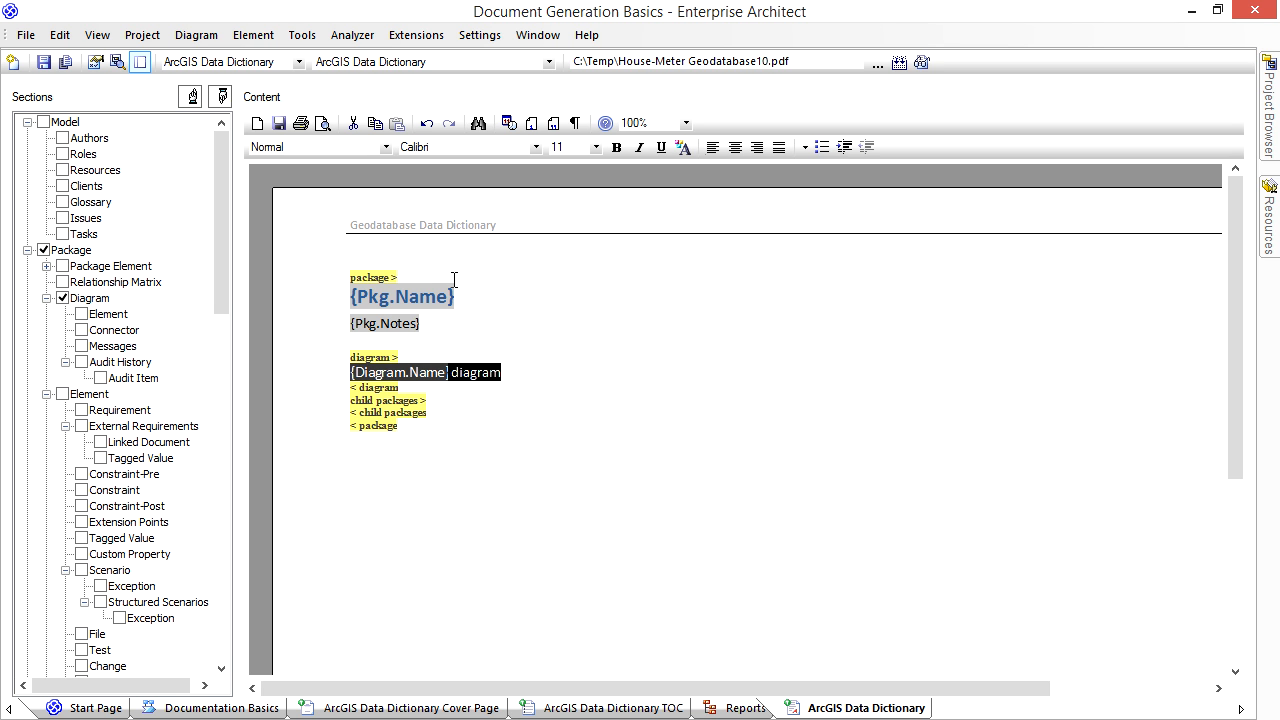
{"action": "left_click", "coordinate": [386, 147]}
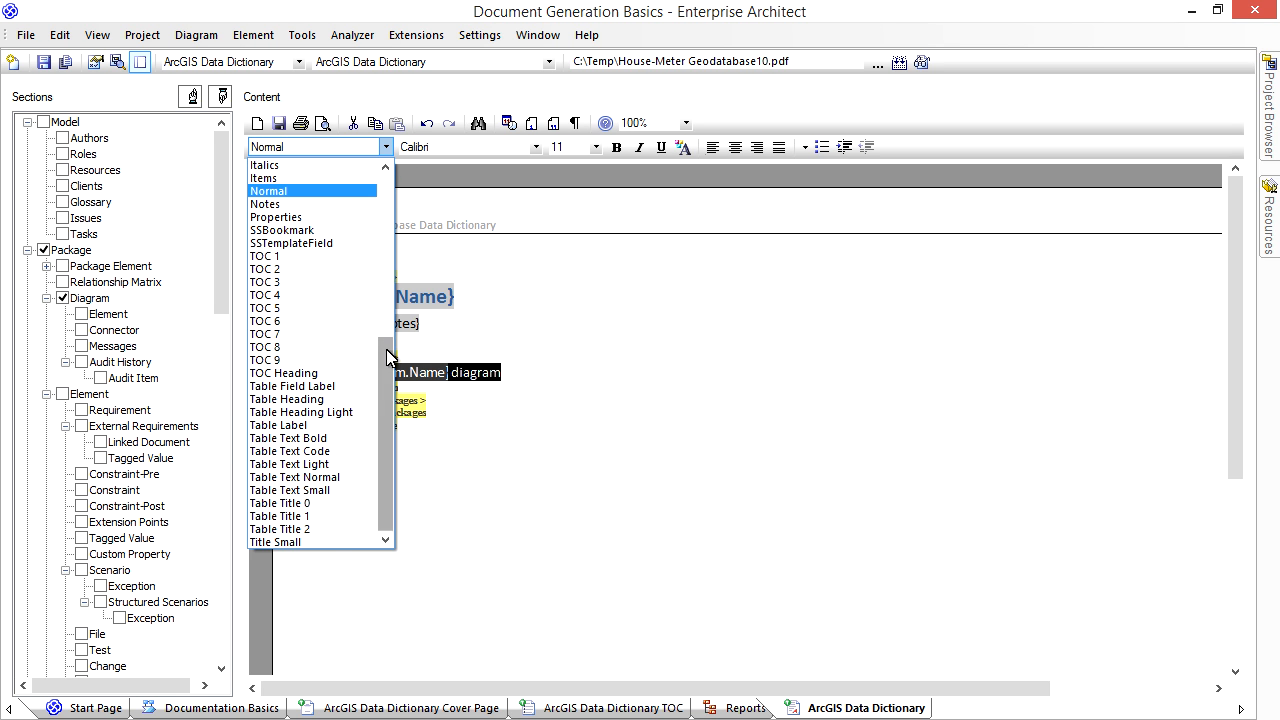
{"action": "left_click_drag", "start_coordinate": [386, 336], "coordinate": [396, 248]}
{"action": "left_click", "coordinate": [332, 270]}
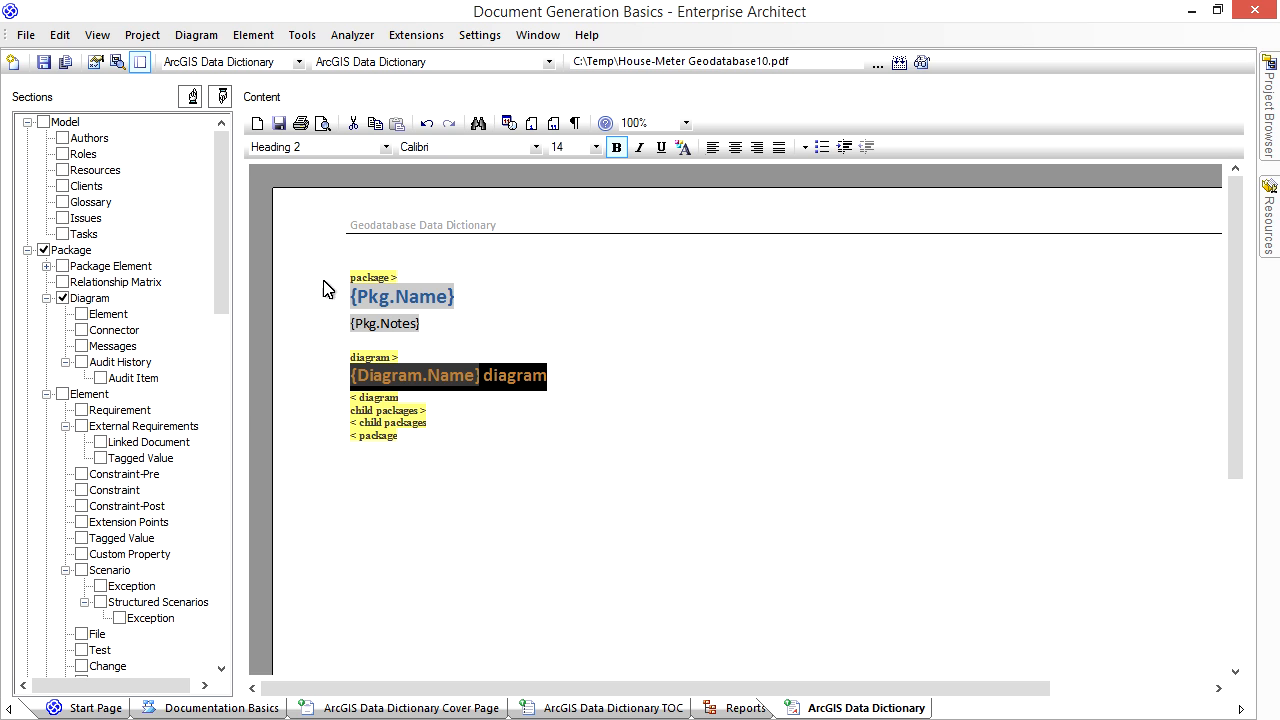
- Insert a centred Diagram Image field below the diagram heading, followed by a left-aligned blank line
{"action": "left_click", "coordinate": [562, 372]}
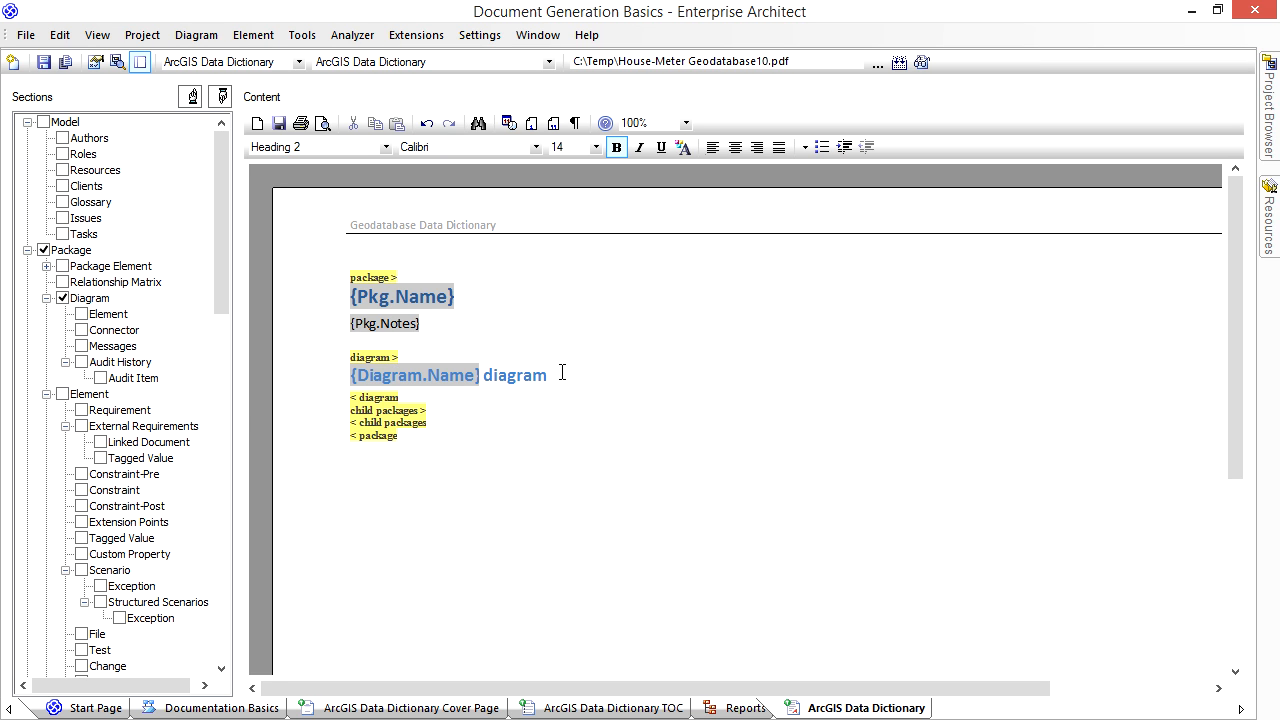
{"action": "key", "text": "Return"}
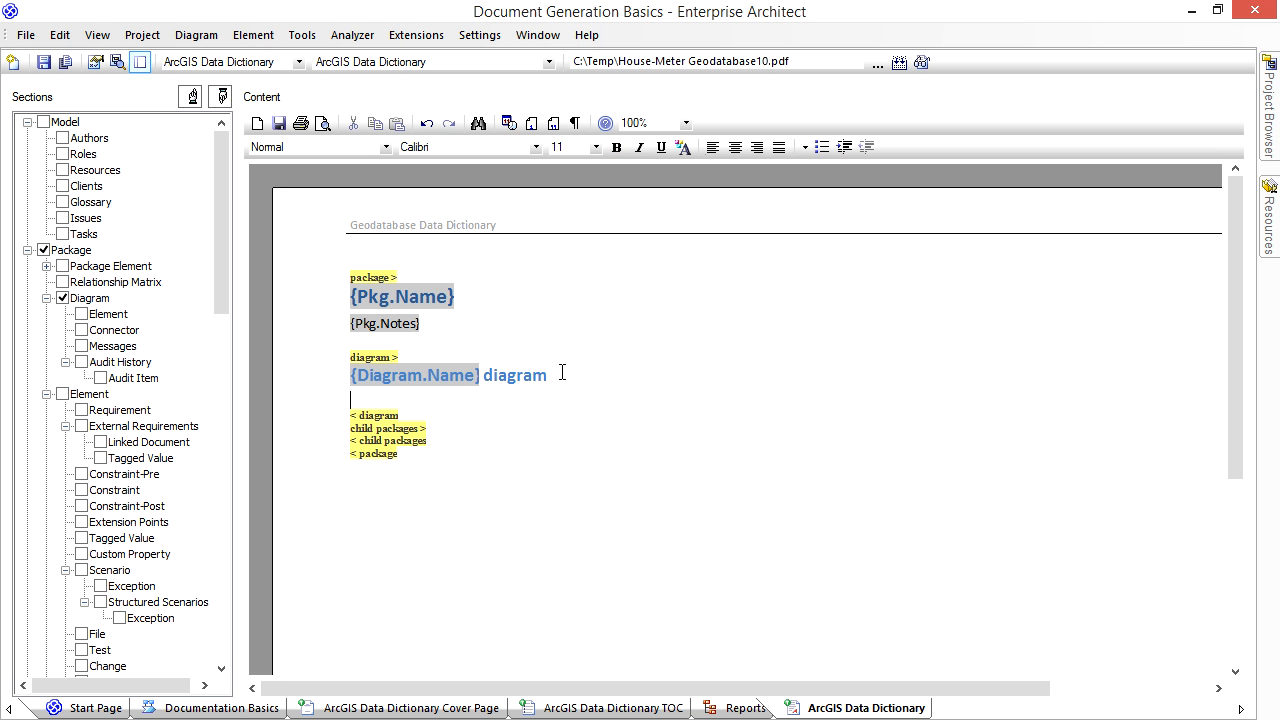
{"action": "right_click", "coordinate": [430, 396]}
{"action": "mouse_move", "coordinate": [495, 410]}
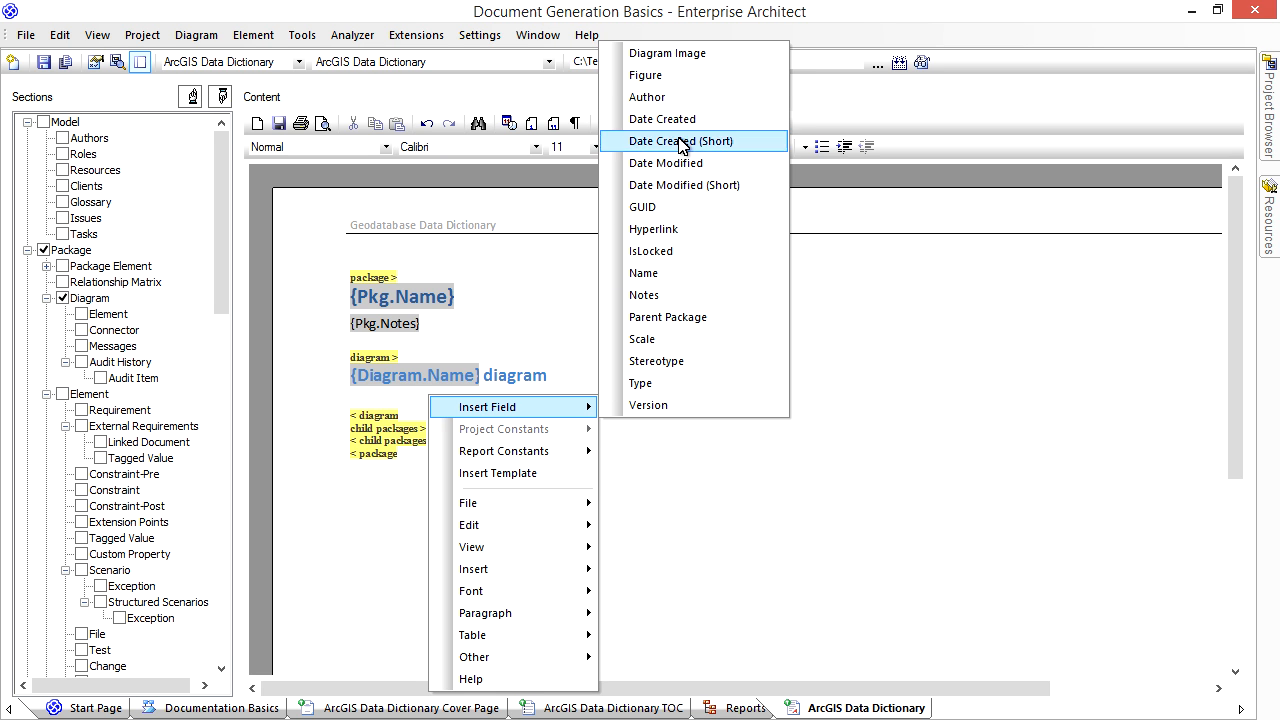
{"action": "left_click", "coordinate": [680, 55]}
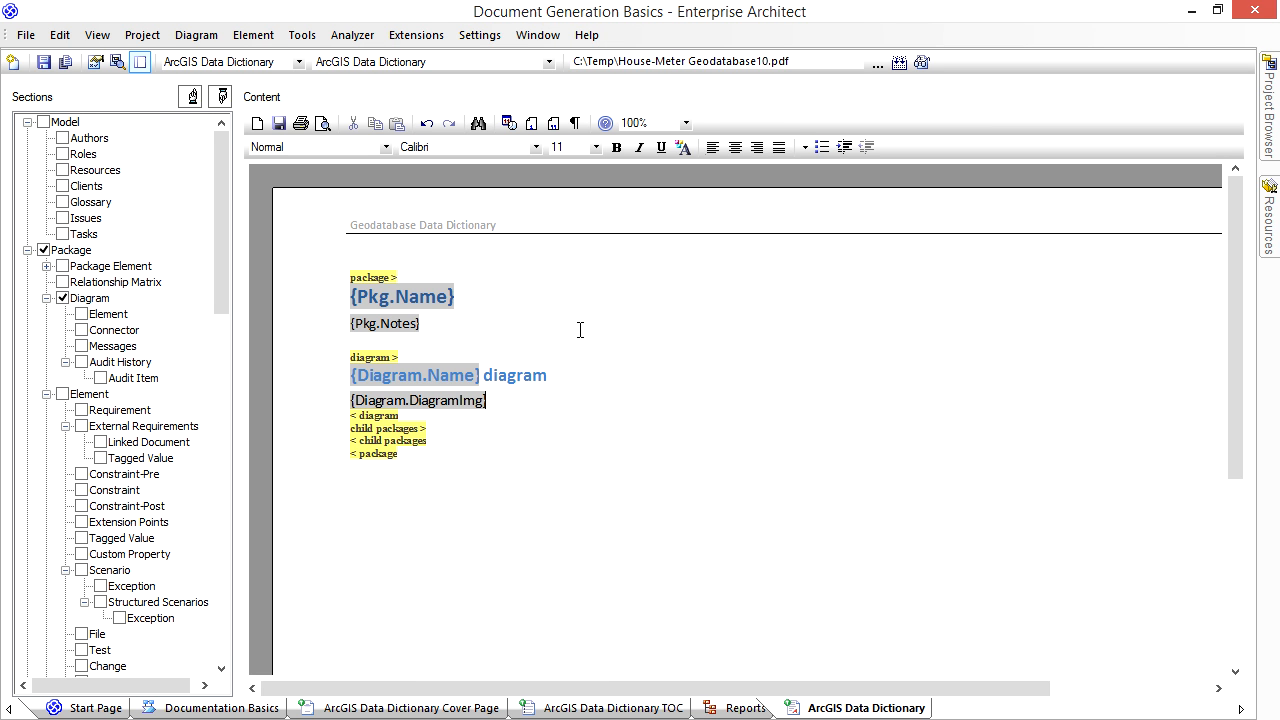
{"action": "left_click", "coordinate": [738, 150]}
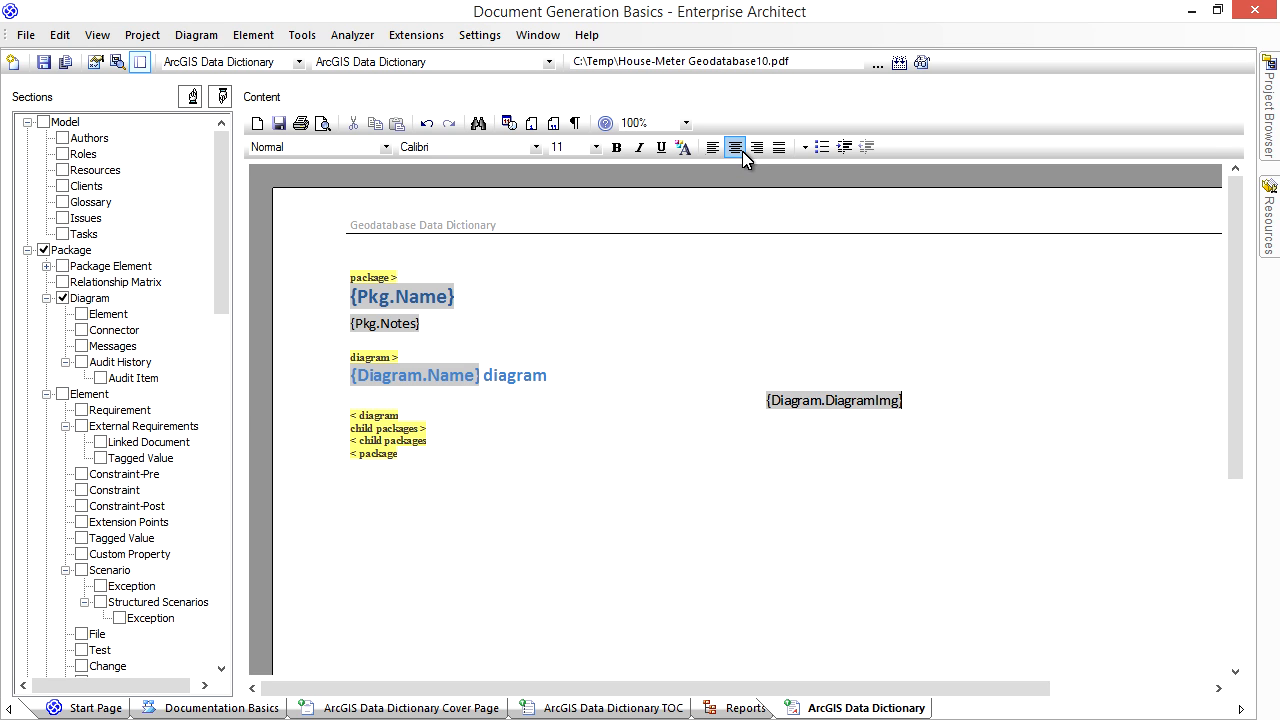
{"action": "key", "text": "Return"}
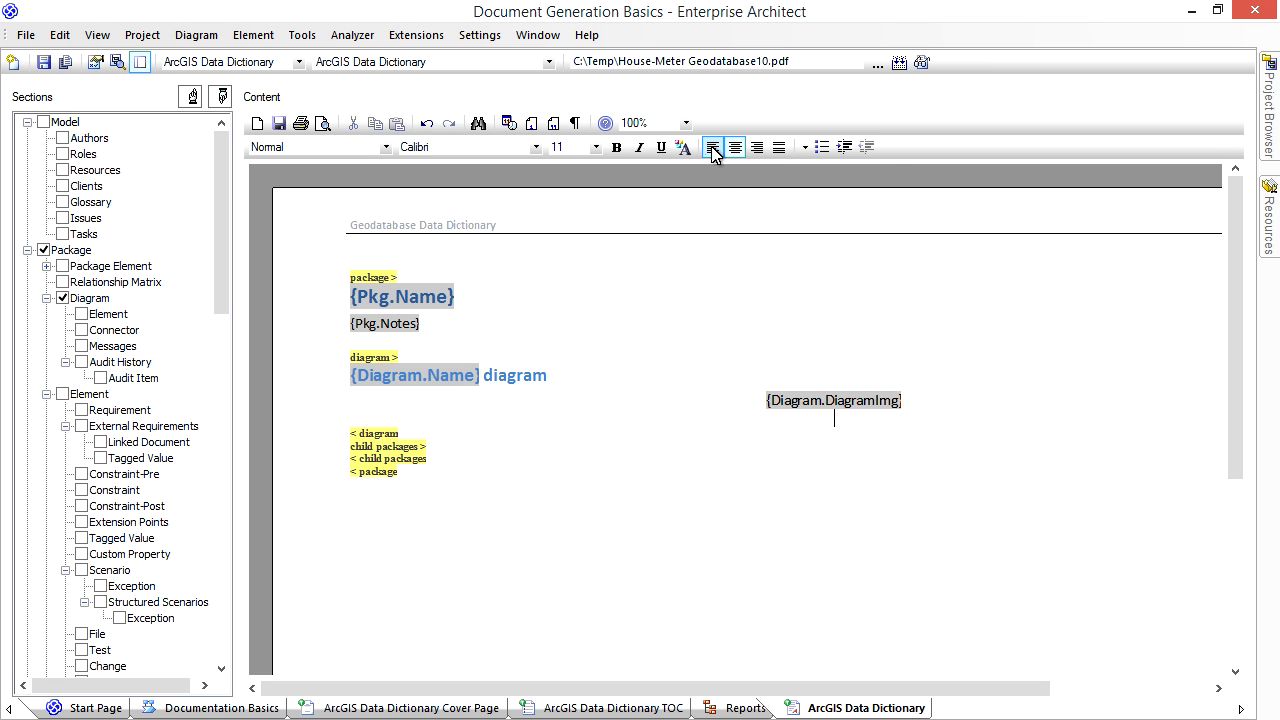
{"action": "left_click", "coordinate": [712, 150]}
- Include the package's Element section after the diagram section and exclude its Child Elements
{"action": "left_click", "coordinate": [431, 432]}
{"action": "left_click", "coordinate": [63, 395]}
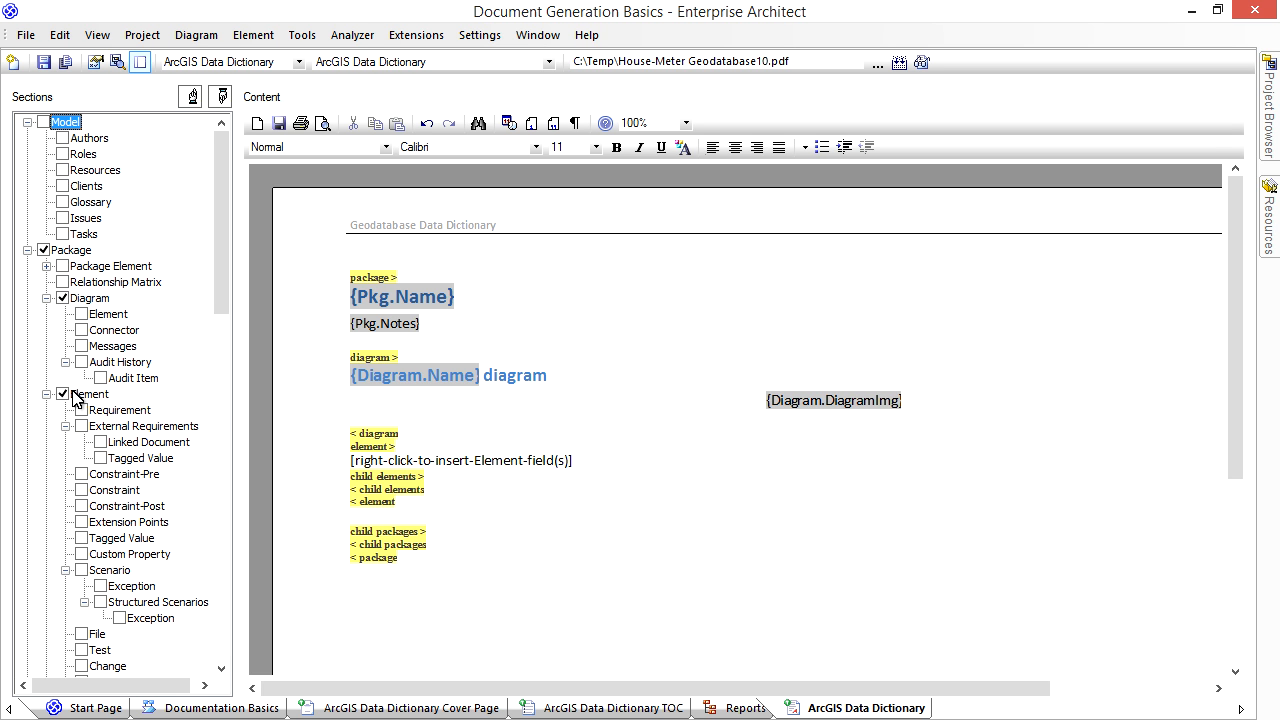
{"action": "left_click_drag", "start_coordinate": [218, 270], "coordinate": [214, 521]}
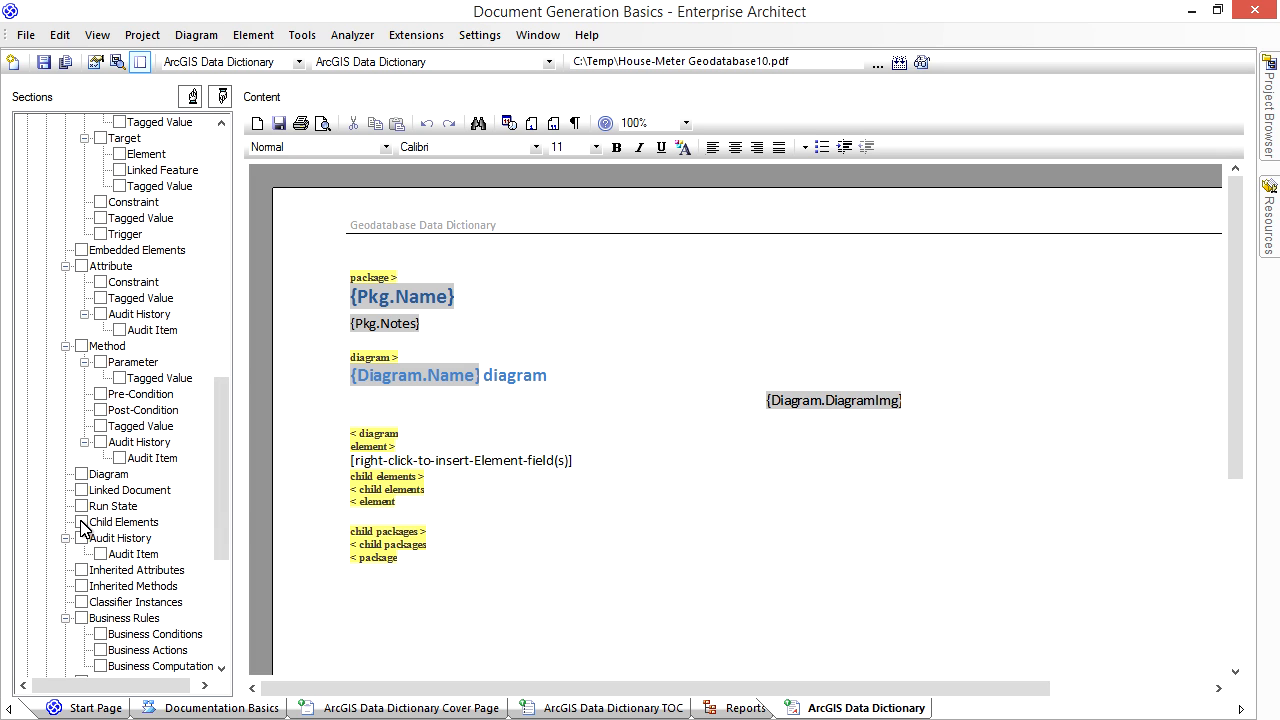
{"action": "left_click", "coordinate": [82, 522]}
- Delete the element section's field placeholder text and the blank line after the section
{"action": "triple_click", "coordinate": [580, 458]}
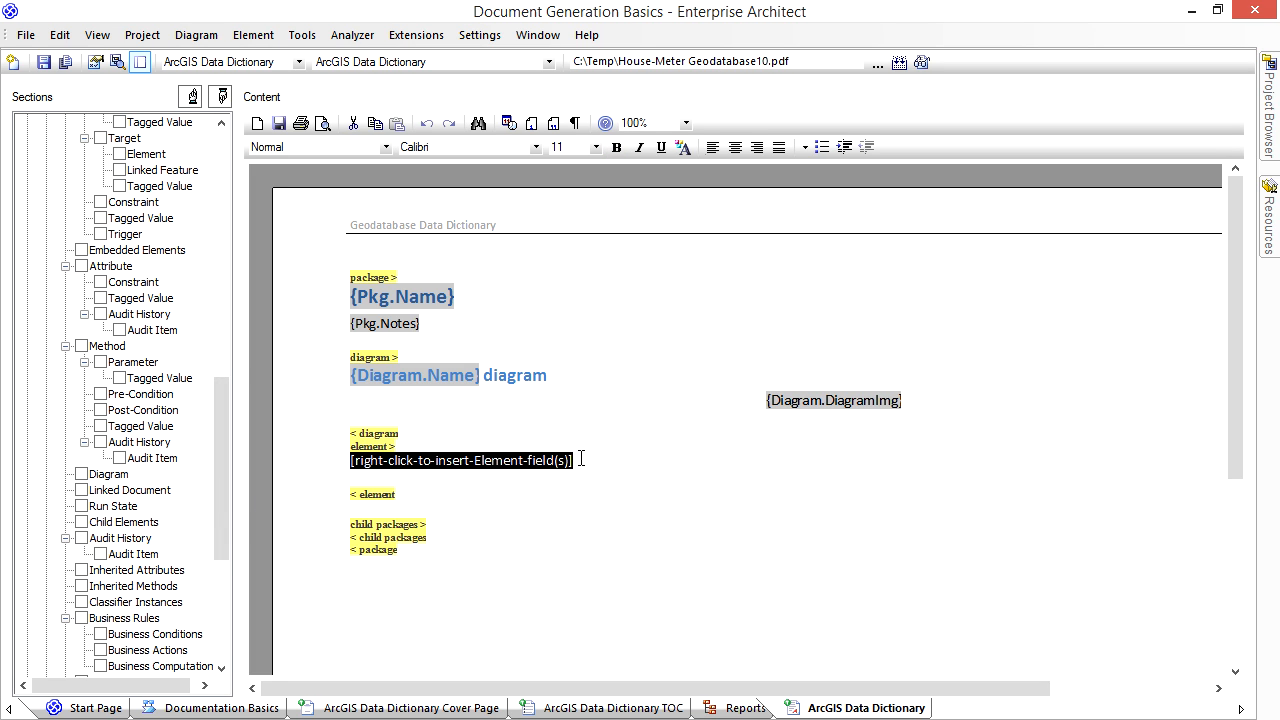
{"action": "key", "text": "Delete"}
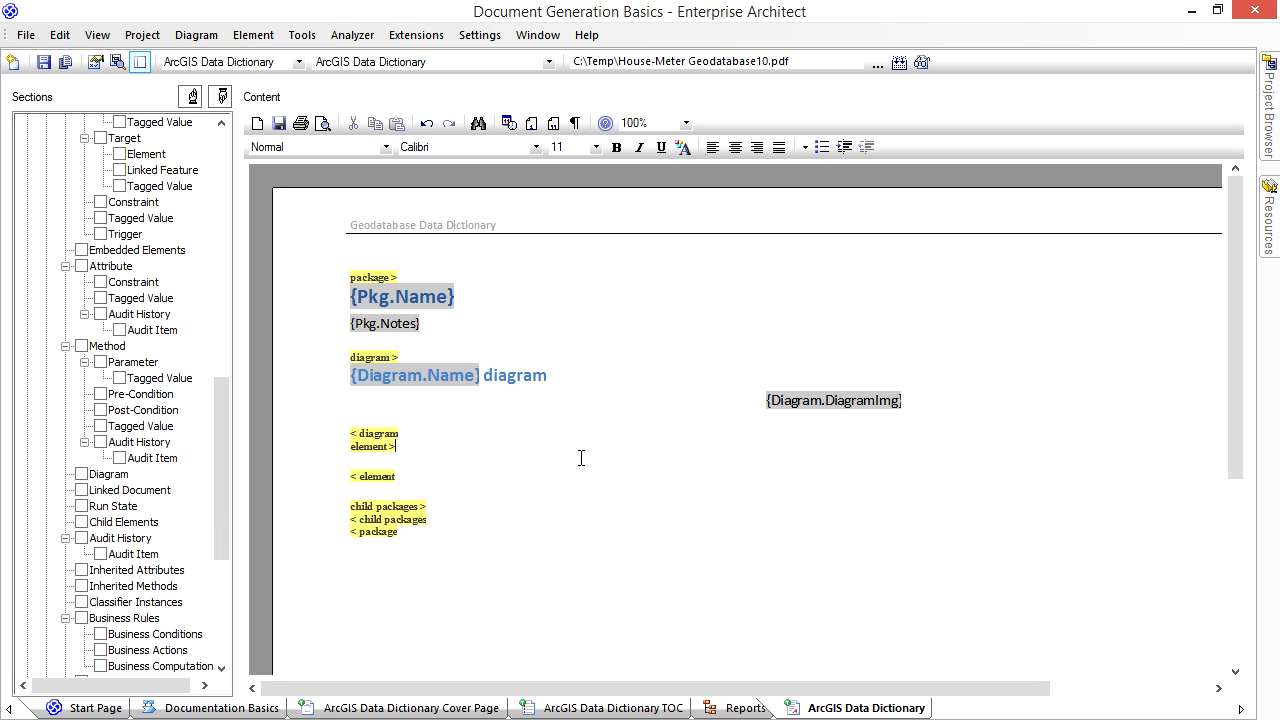
{"action": "left_click", "coordinate": [533, 487]}
{"action": "key", "text": "BackSpace"}
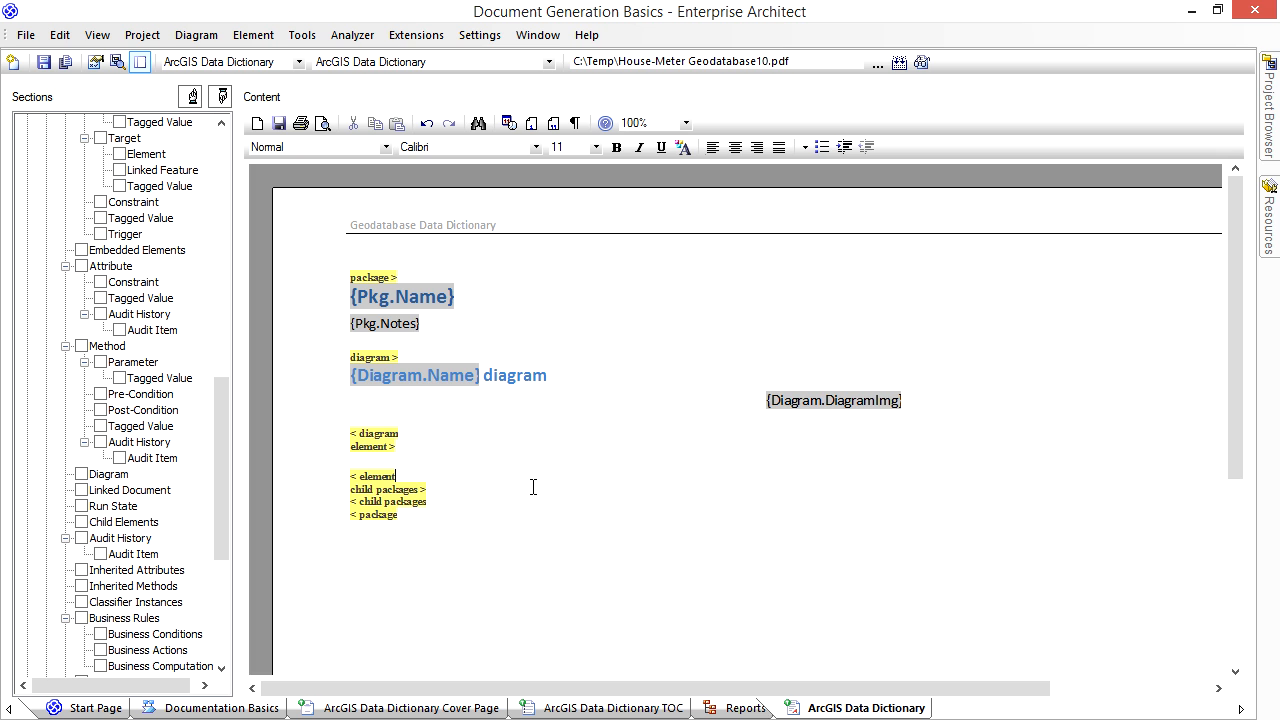
- Insert a page break between the end of the element section and the child packages section
{"action": "right_click", "coordinate": [411, 476]}
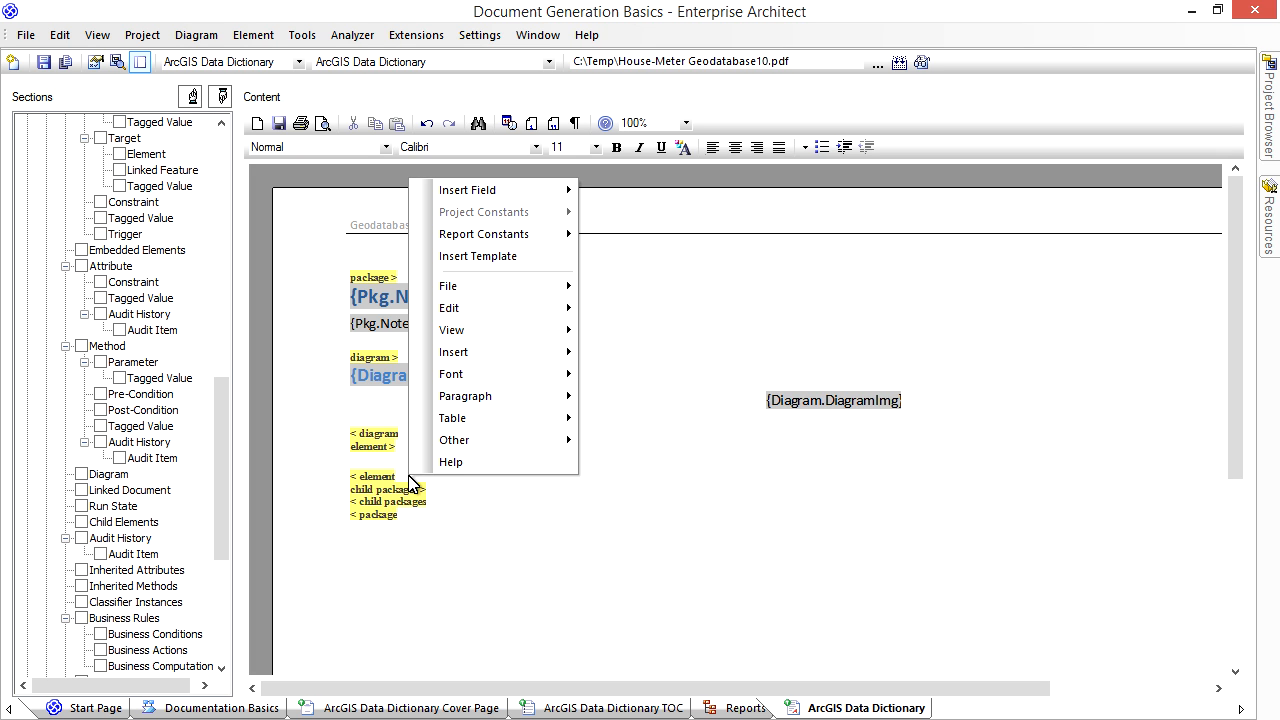
{"action": "mouse_move", "coordinate": [465, 352]}
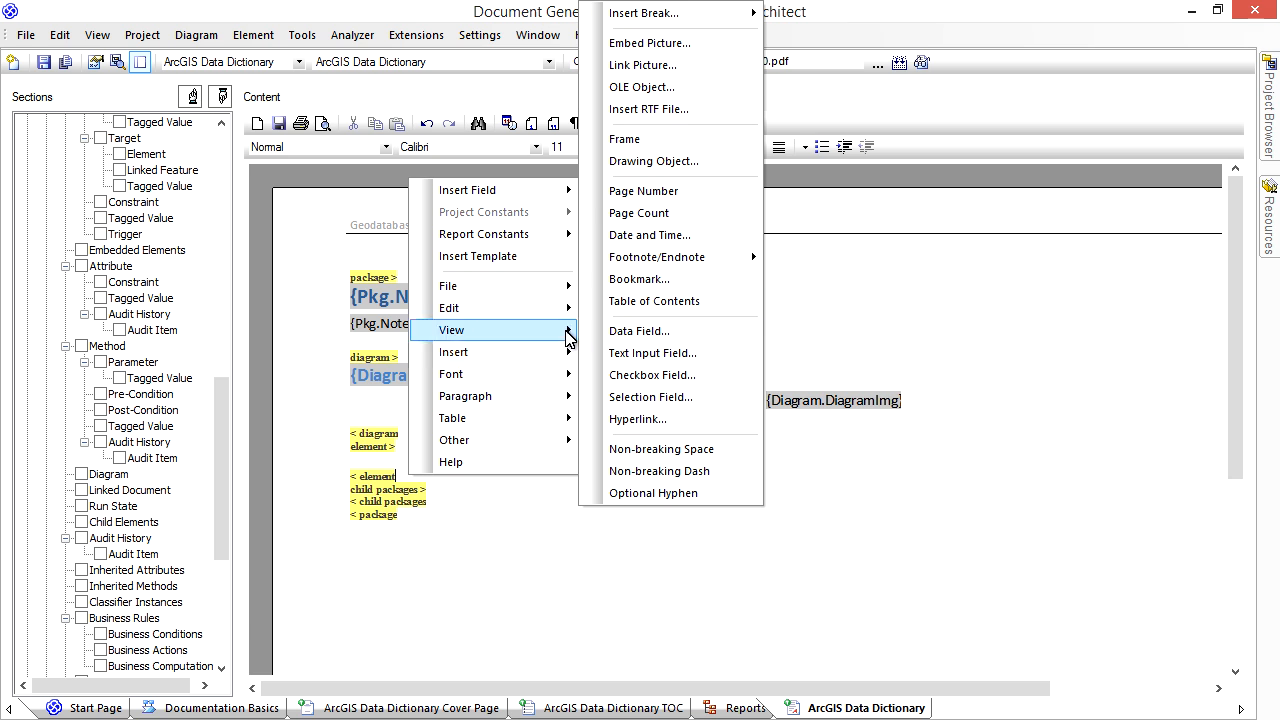
{"action": "mouse_move", "coordinate": [700, 14]}
{"action": "left_click", "coordinate": [810, 14]}
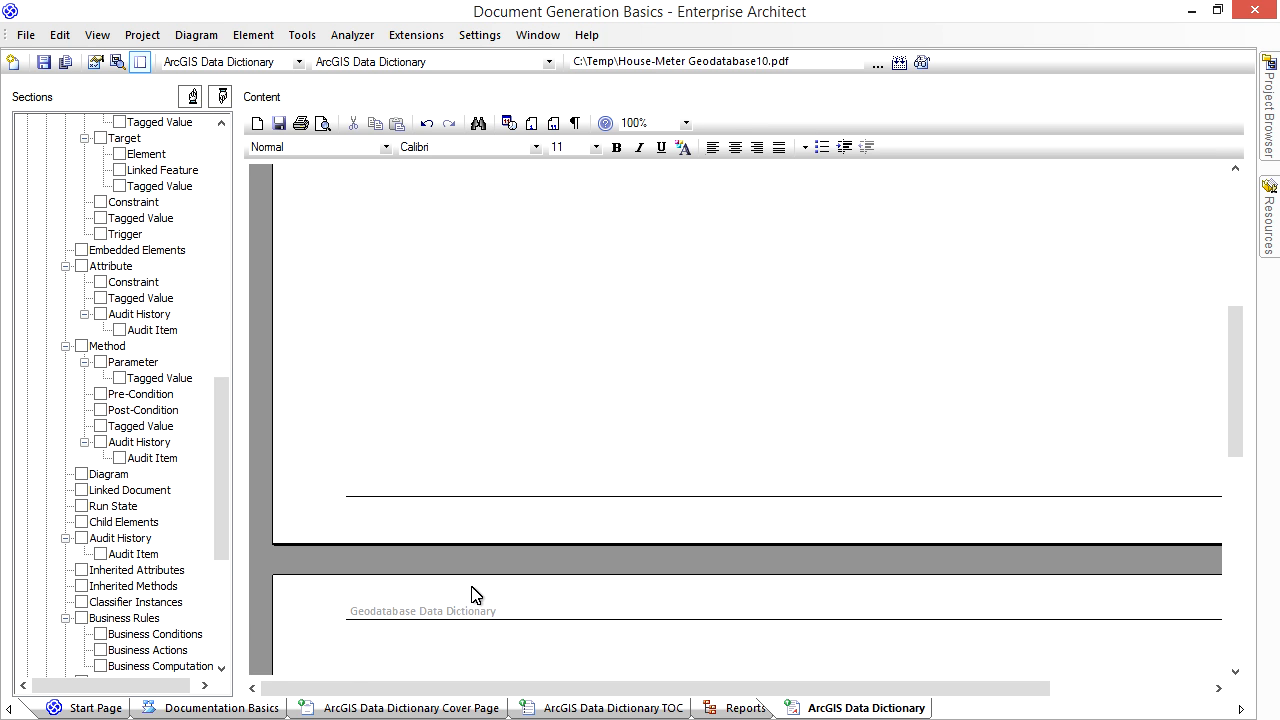
{"action": "scroll", "coordinate": [476, 595], "scroll_direction": "down", "scroll_amount": 2}
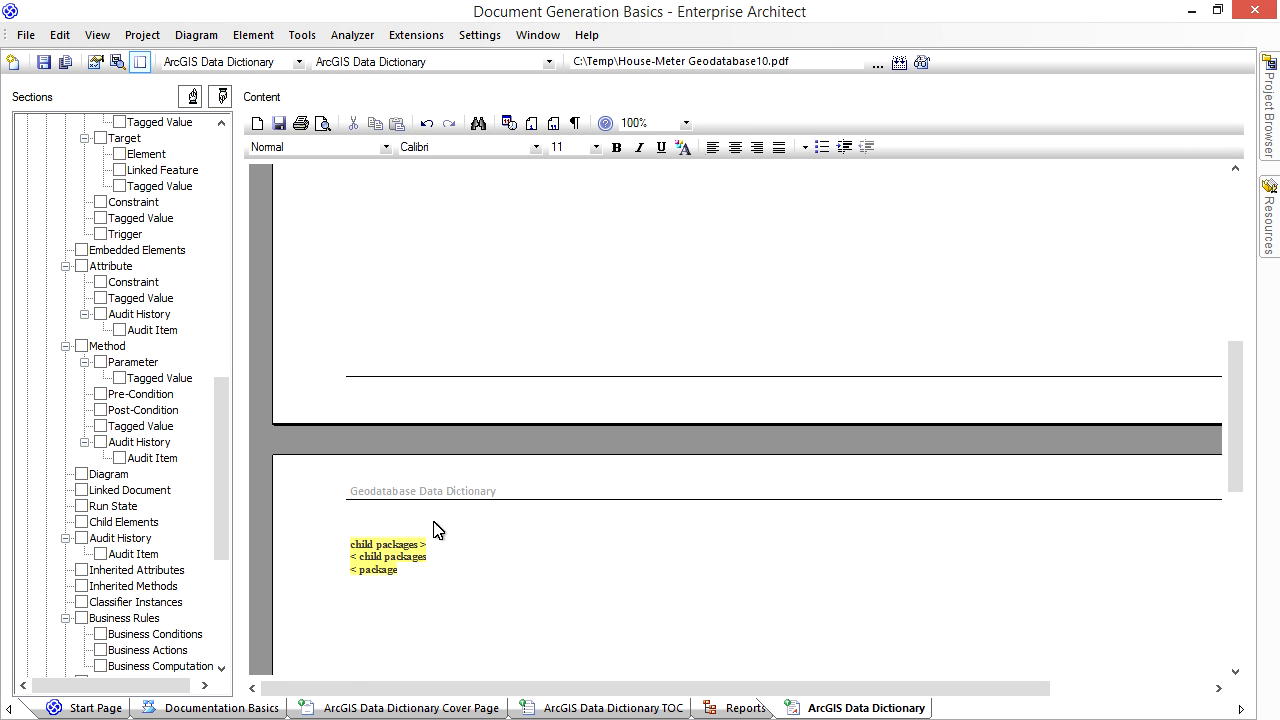
{"action": "scroll", "coordinate": [437, 529], "scroll_direction": "up", "scroll_amount": 5}
- Create a Fragments template named "ArcGIS Data Dictionary Elements Select Elements" in the ArcGIS Data Dictionary template group
{"action": "left_click", "coordinate": [418, 457]}
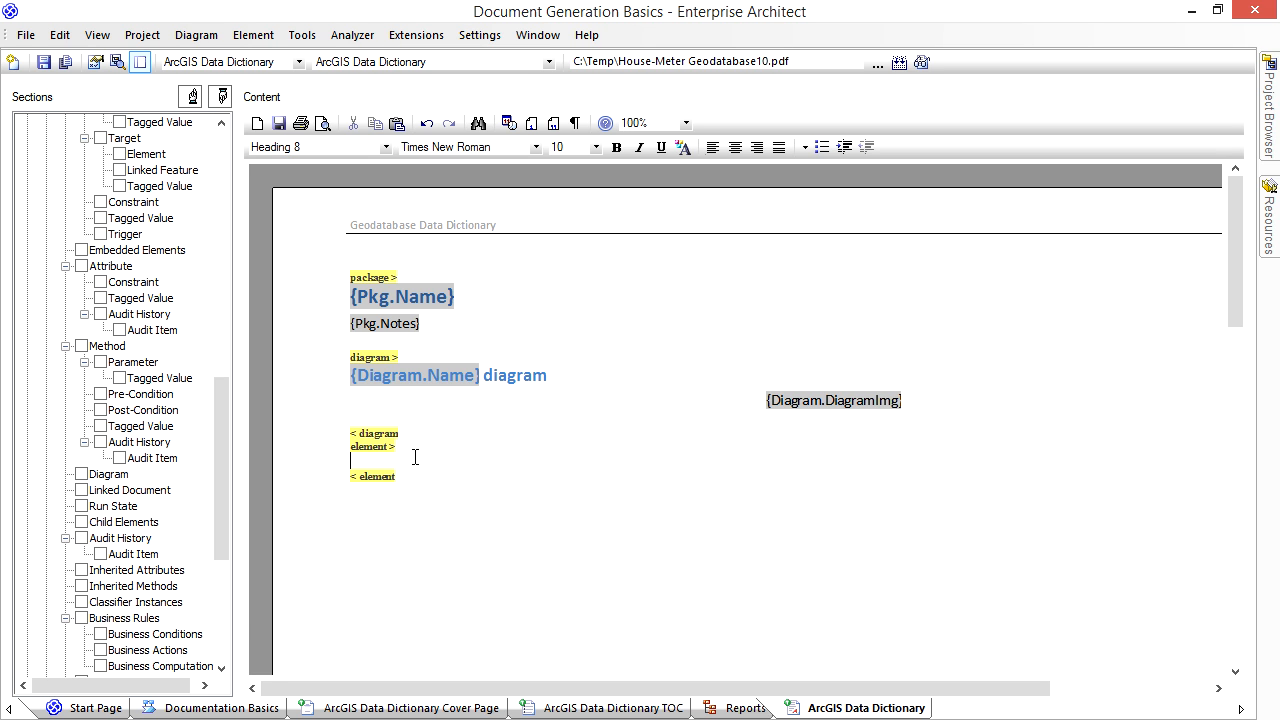
{"action": "mouse_move", "coordinate": [1262, 236]}
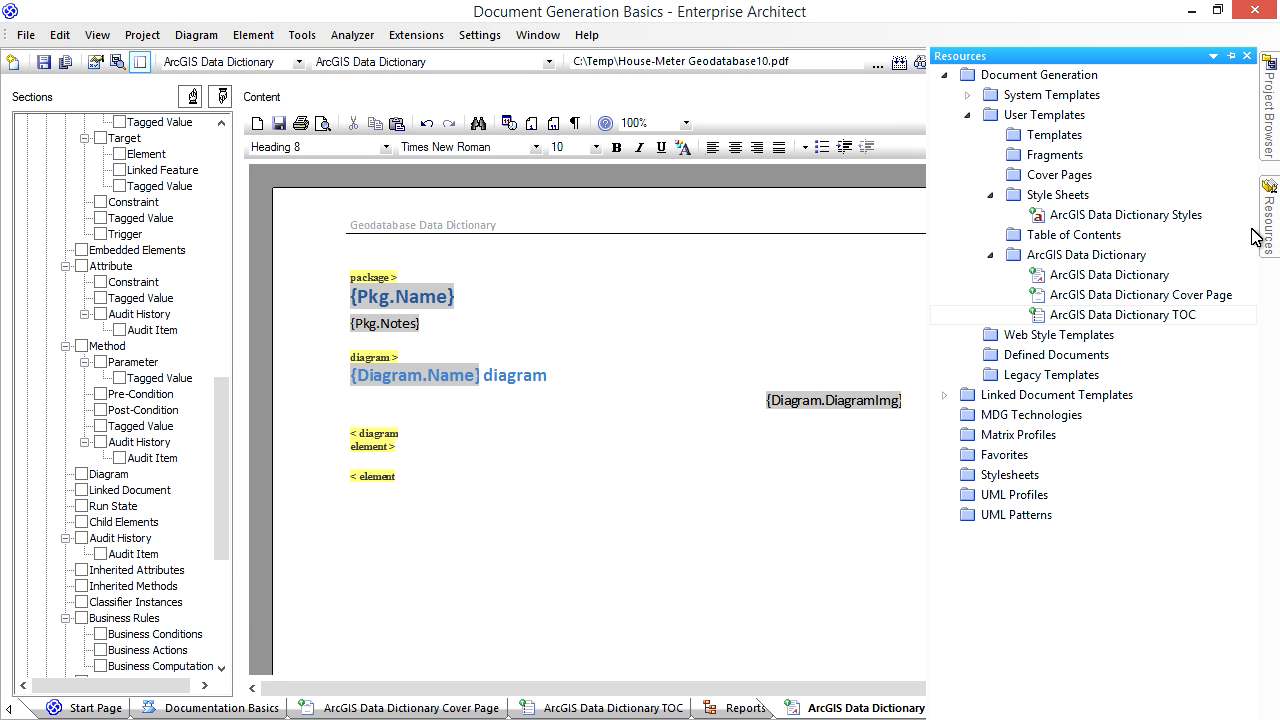
{"action": "right_click", "coordinate": [1120, 258]}
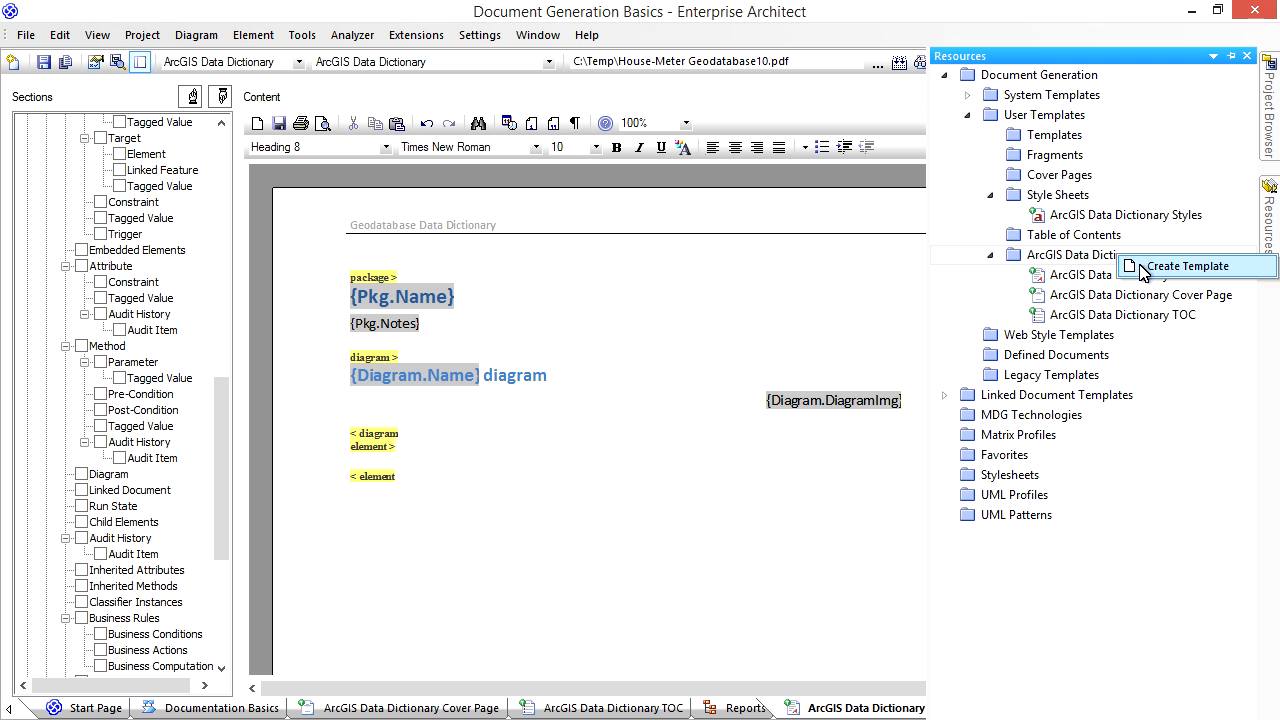
{"action": "left_click", "coordinate": [1185, 266]}
{"action": "type", "text": "A"}
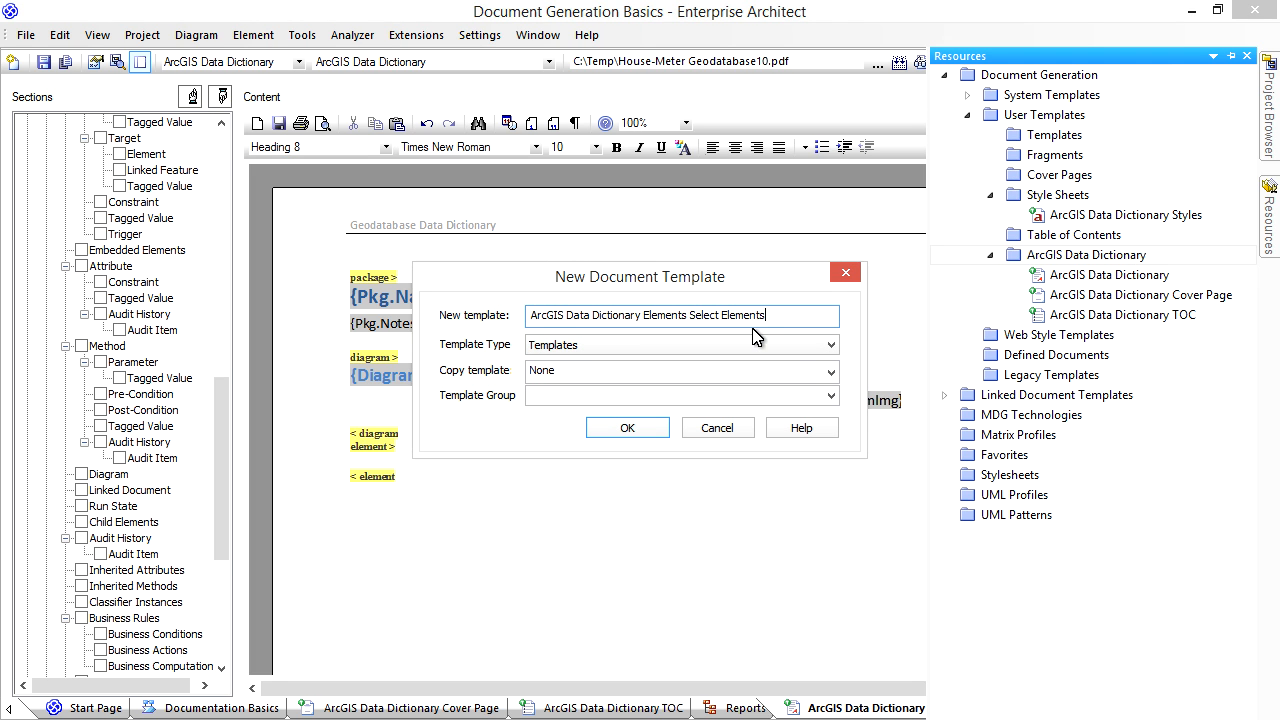
{"action": "left_click", "coordinate": [829, 345]}
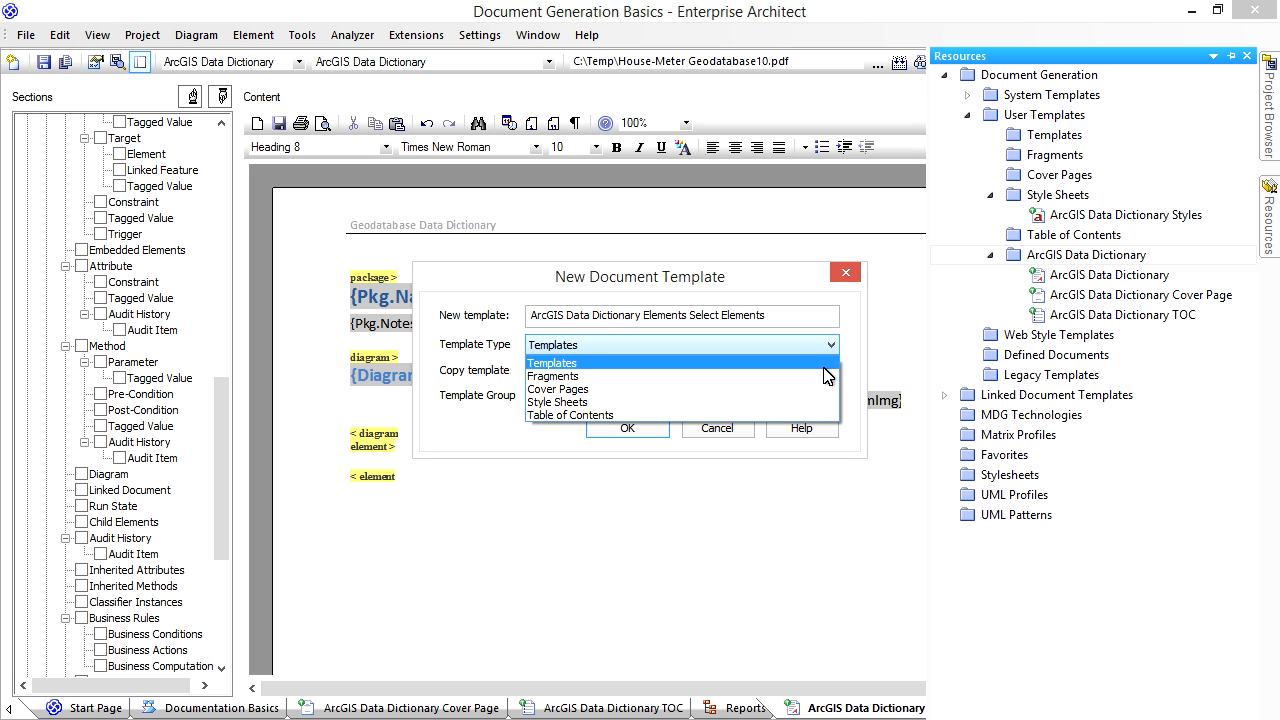
{"action": "left_click", "coordinate": [828, 376]}
{"action": "left_click", "coordinate": [831, 398]}
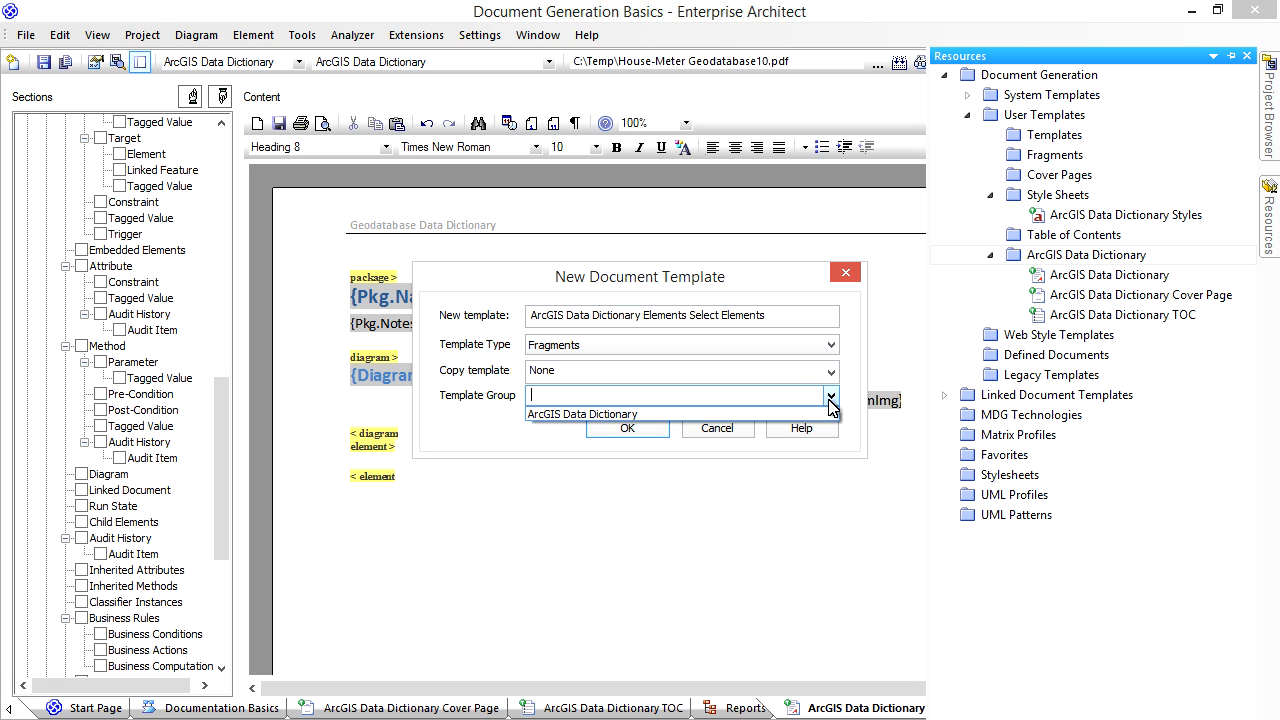
{"action": "left_click", "coordinate": [820, 413]}
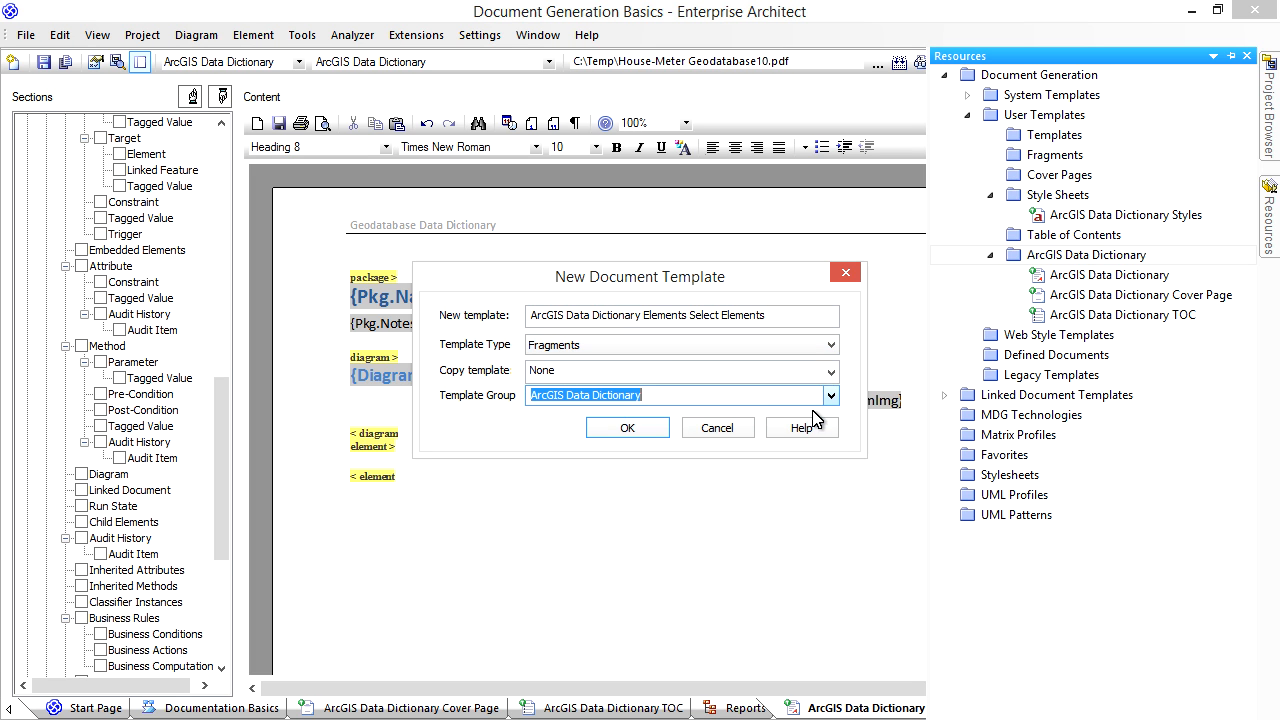
{"action": "left_click", "coordinate": [627, 428]}
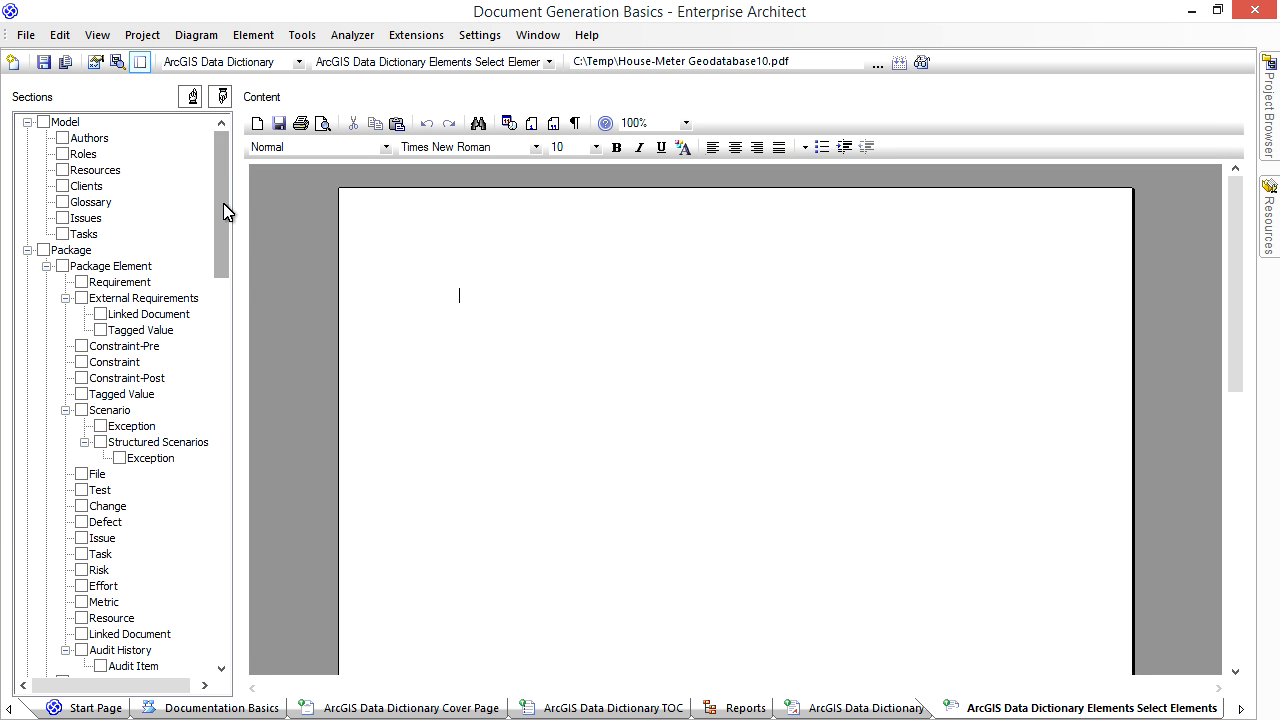
- Include the Custom section in the new fragment and delete its field placeholder text
{"action": "left_click_drag", "start_coordinate": [223, 212], "coordinate": [129, 651]}
{"action": "left_click", "coordinate": [45, 667]}
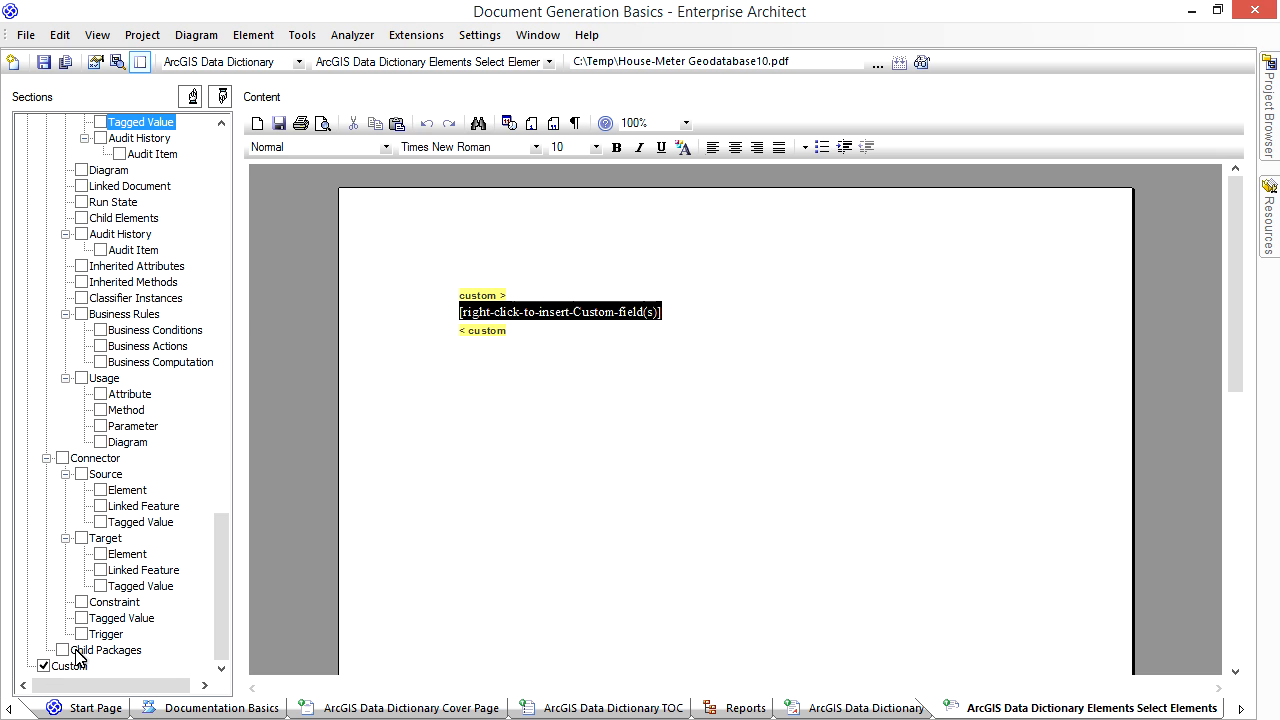
{"action": "left_click", "coordinate": [688, 310]}
{"action": "left_click_drag", "start_coordinate": [658, 312], "coordinate": [455, 316]}
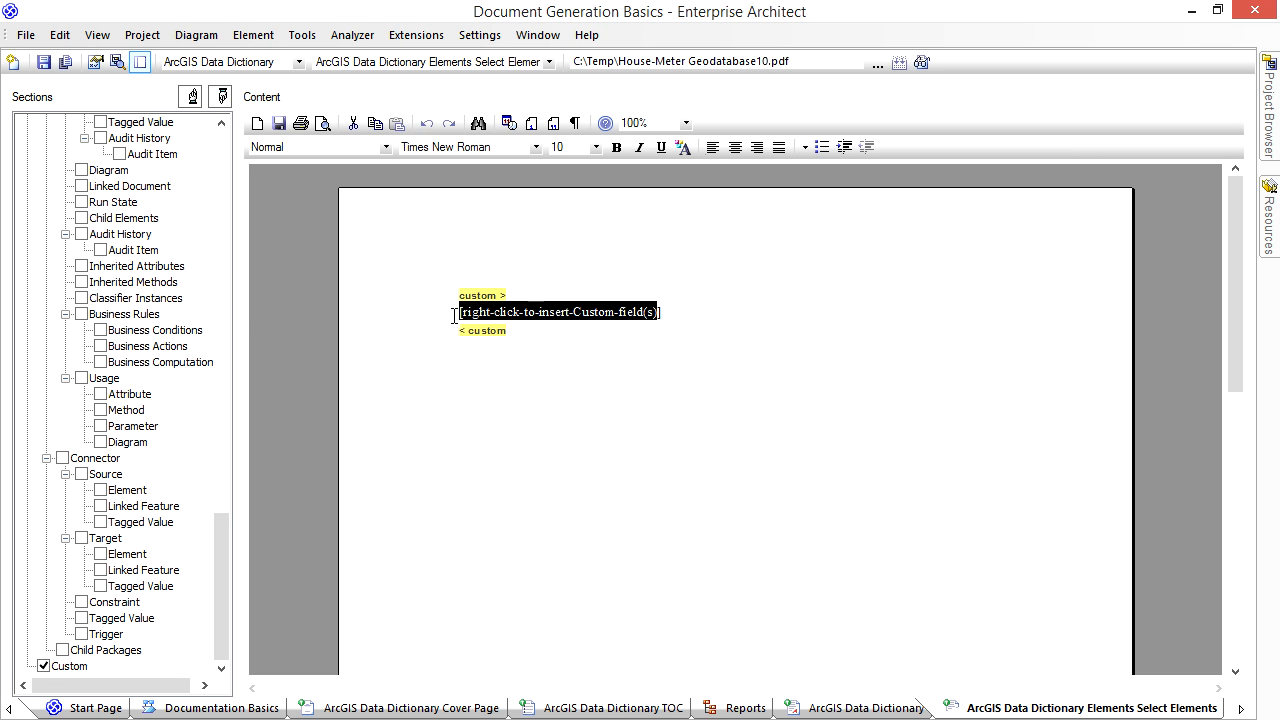
{"action": "key", "text": "BackSpace"}
{"action": "key", "text": "BackSpace"}
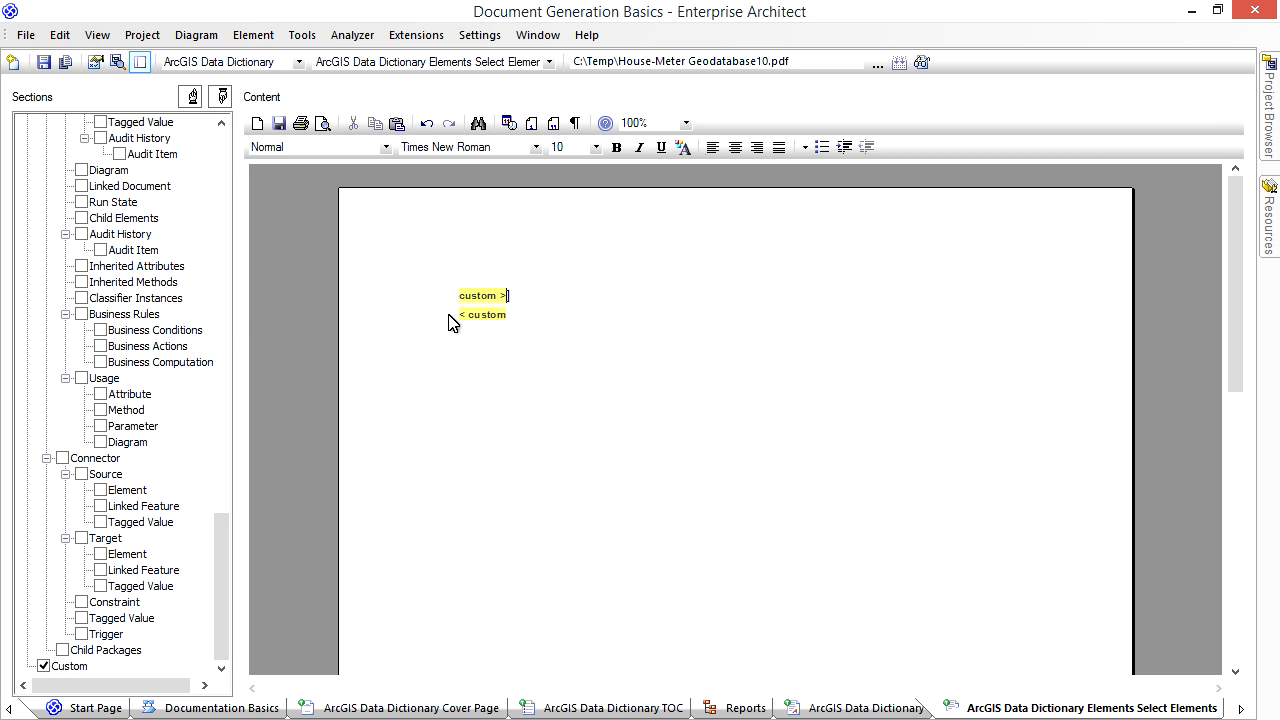
- Set the fragment's custom query type to Template Selector and enter the line "Class:CodedValueDomain:ArcGIS Data Dictionary Elements - Coded Value Domain"
{"action": "left_click", "coordinate": [101, 62]}
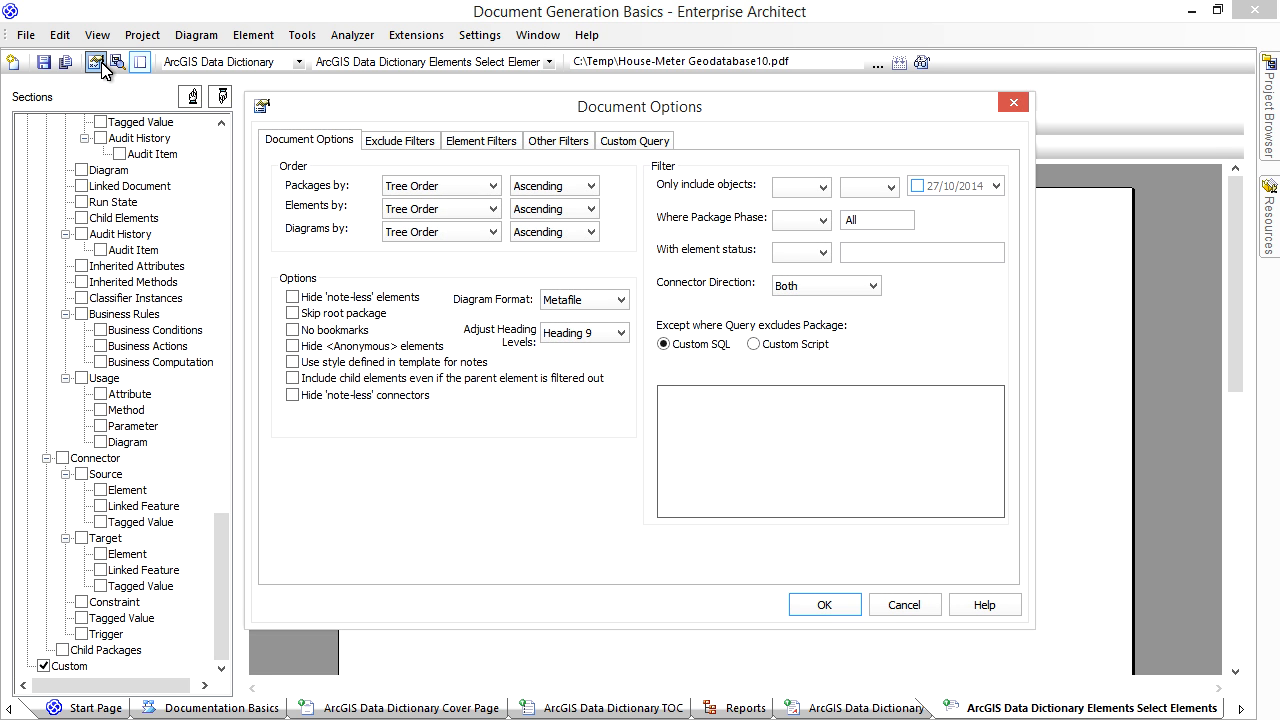
{"action": "left_click", "coordinate": [617, 141]}
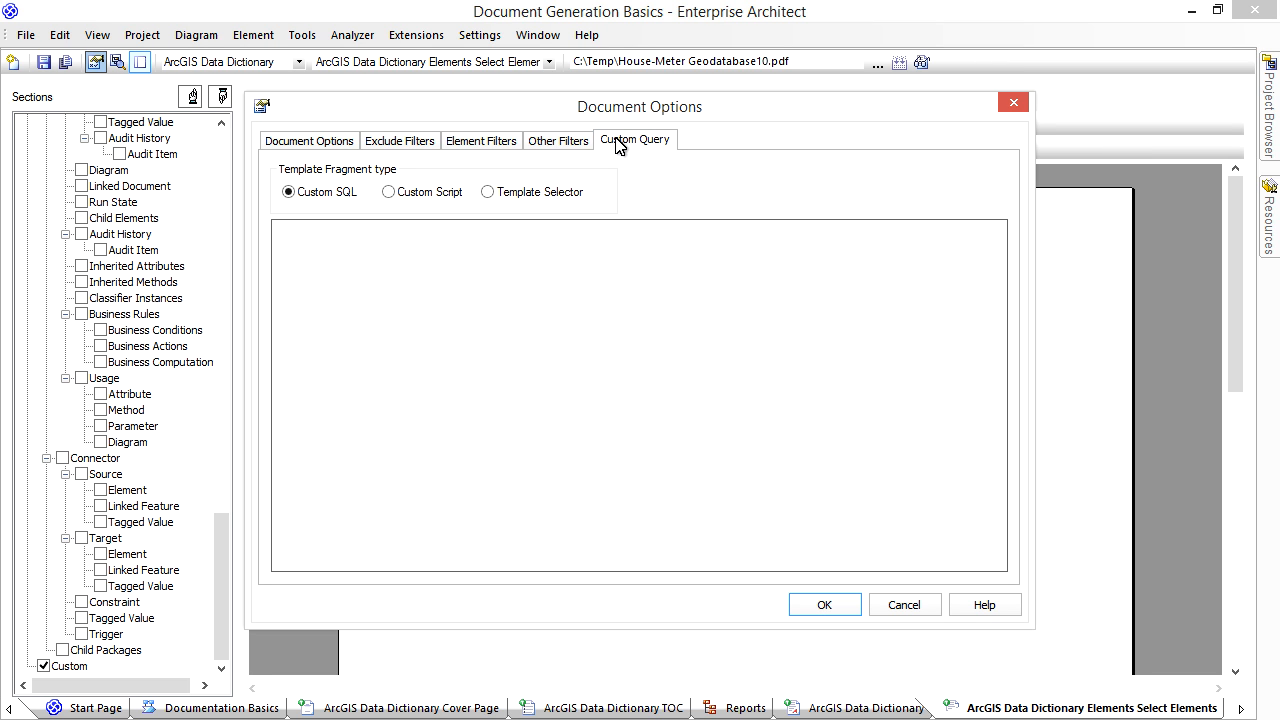
{"action": "left_click", "coordinate": [488, 193]}
{"action": "left_click", "coordinate": [470, 240]}
{"action": "type", "text": "Class"}
{"action": "type", "text": ":CodedValueDomain"}
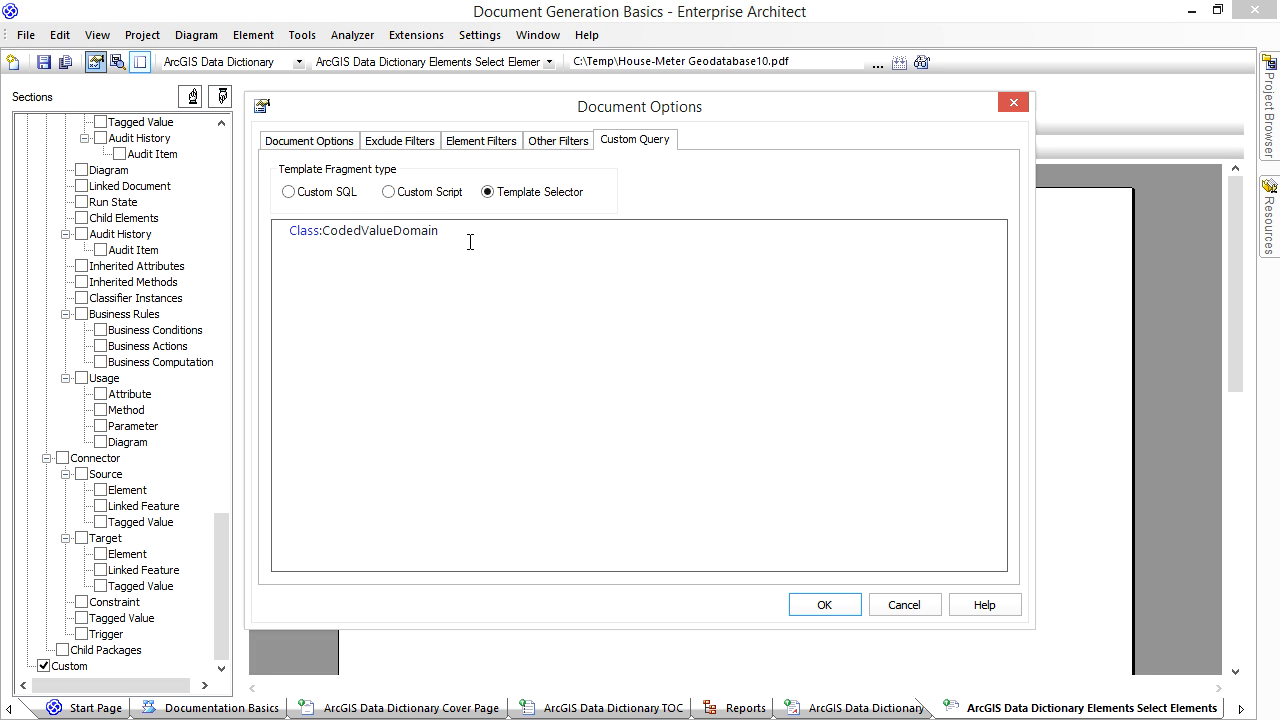
{"action": "type", "text": ":A"}
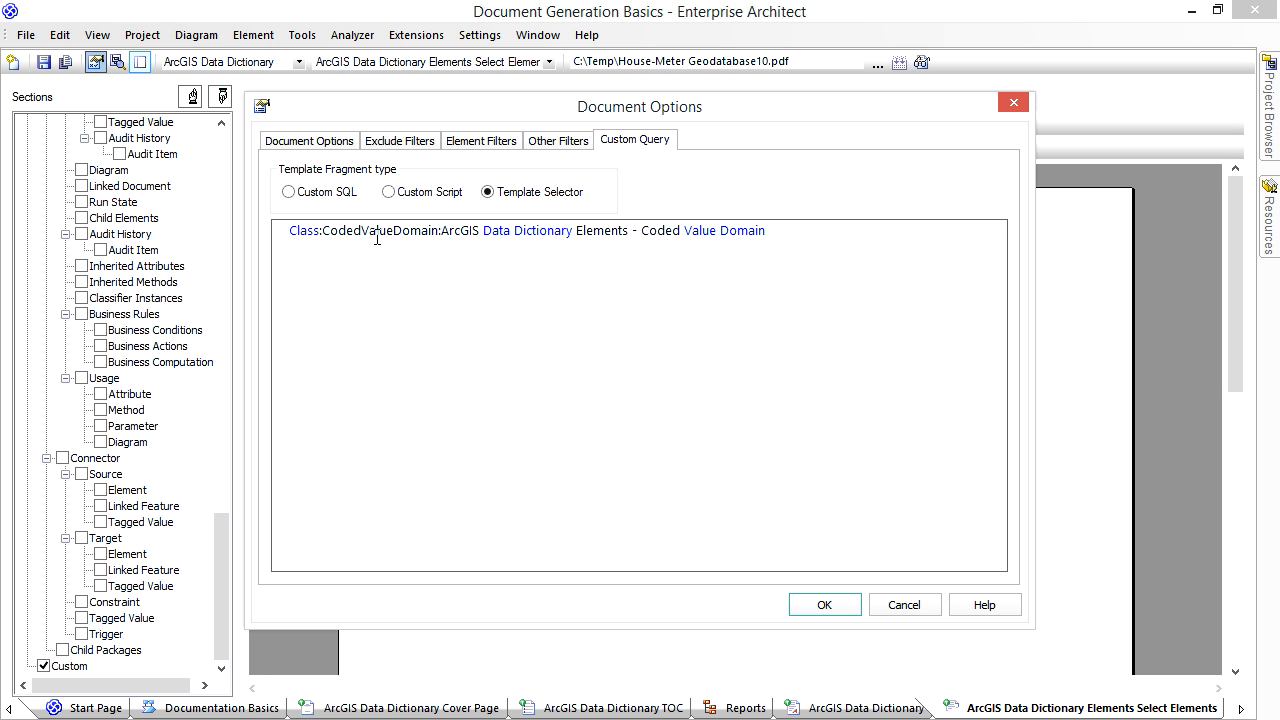
{"action": "left_click_drag", "start_coordinate": [322, 231], "coordinate": [438, 234]}
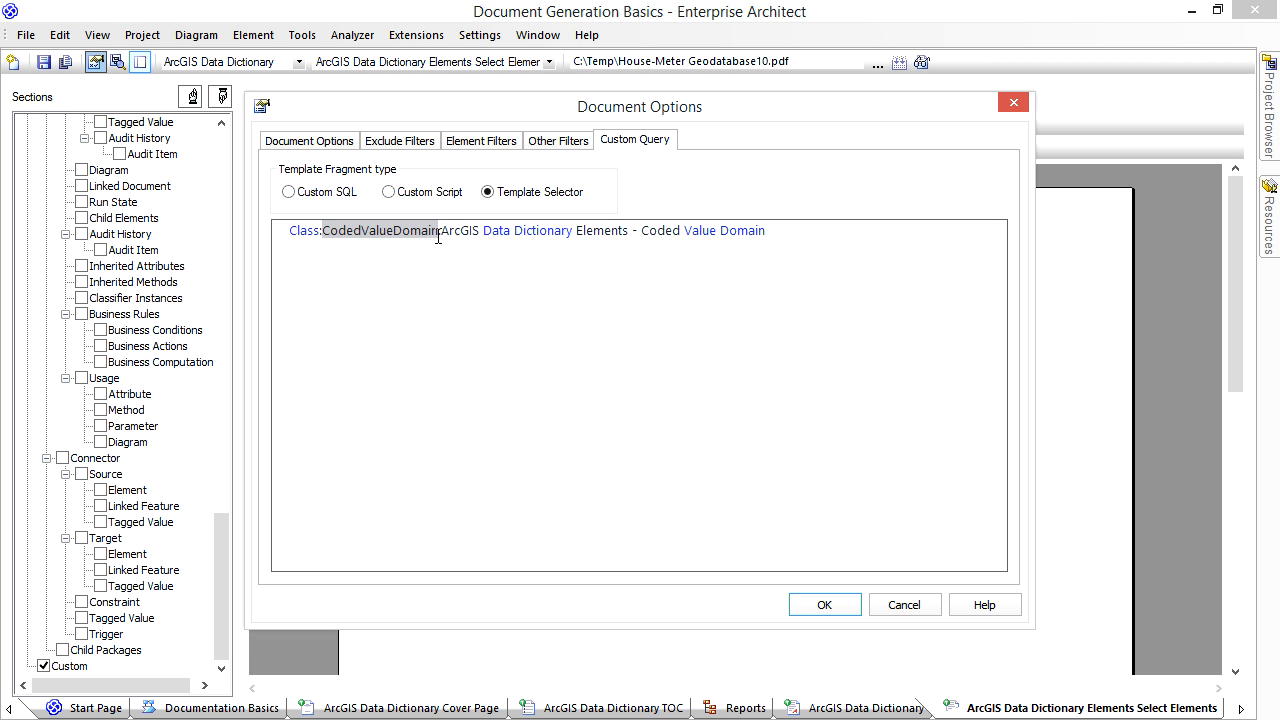
- Add a second selector line "Class::ArcGIS Data Dictionary Elements - Classes Tables" and accept the document options
{"action": "left_click", "coordinate": [437, 262]}
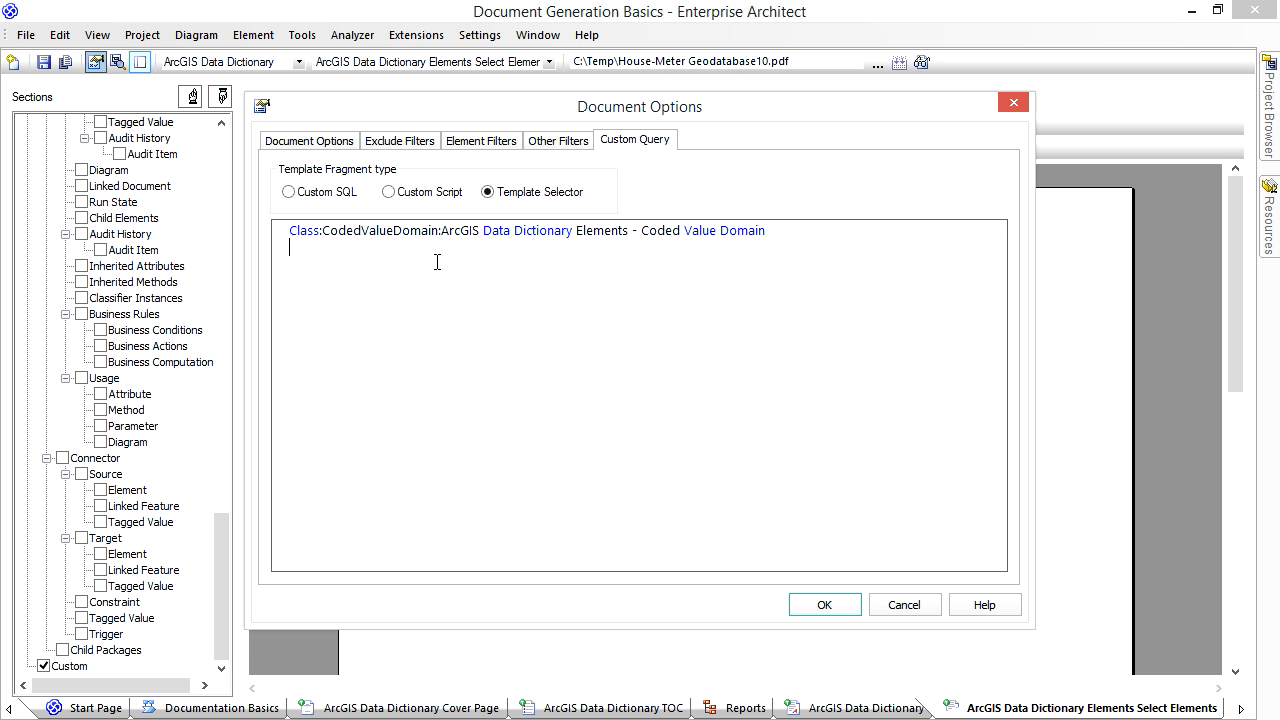
{"action": "type", "text": "Class::Ar"}
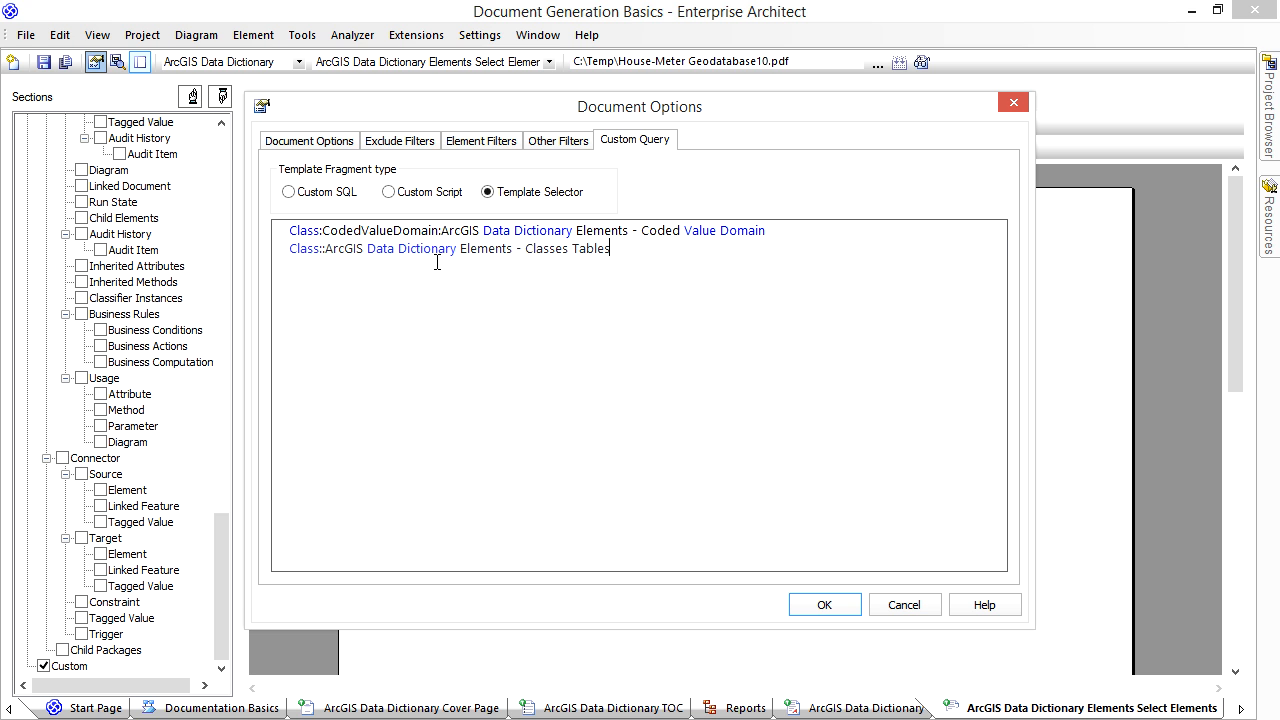
{"action": "left_click", "coordinate": [836, 605]}
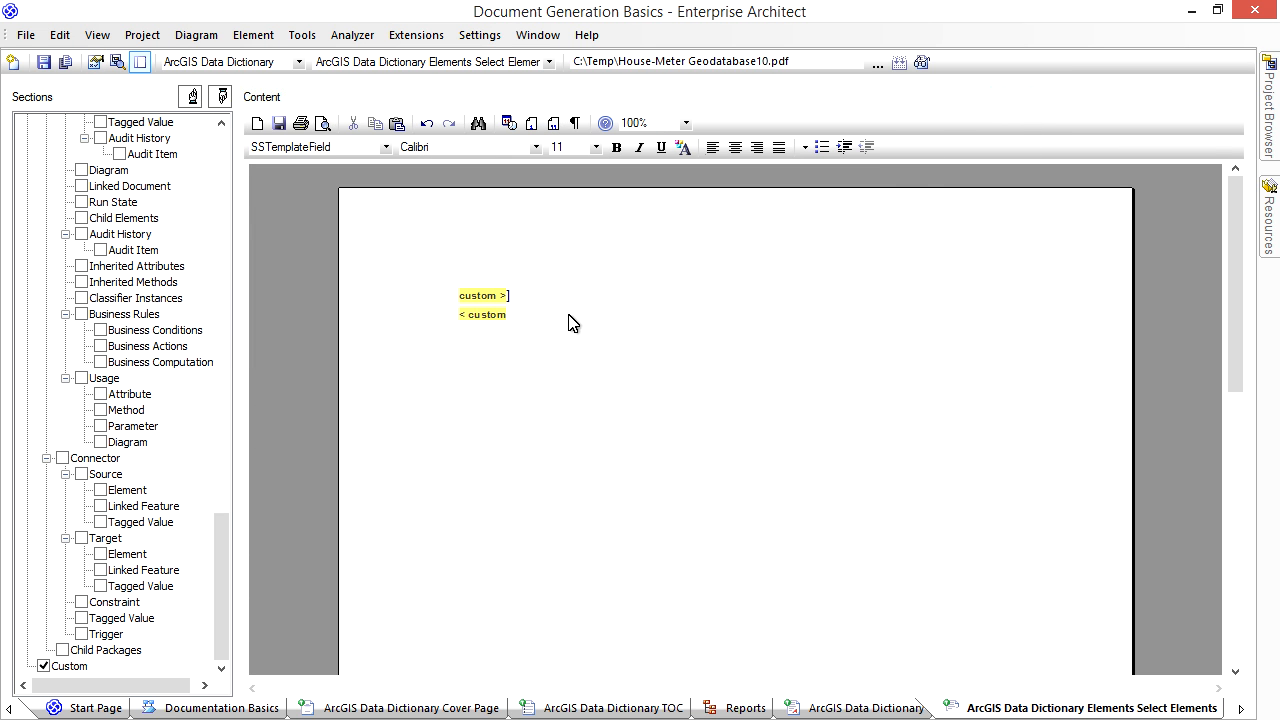
- Create a Fragments template named "ArcGIS Data Dictionary Elements - Classes Tables" in the ArcGIS Data Dictionary group
{"action": "left_click", "coordinate": [544, 290]}
{"action": "mouse_move", "coordinate": [1268, 209]}
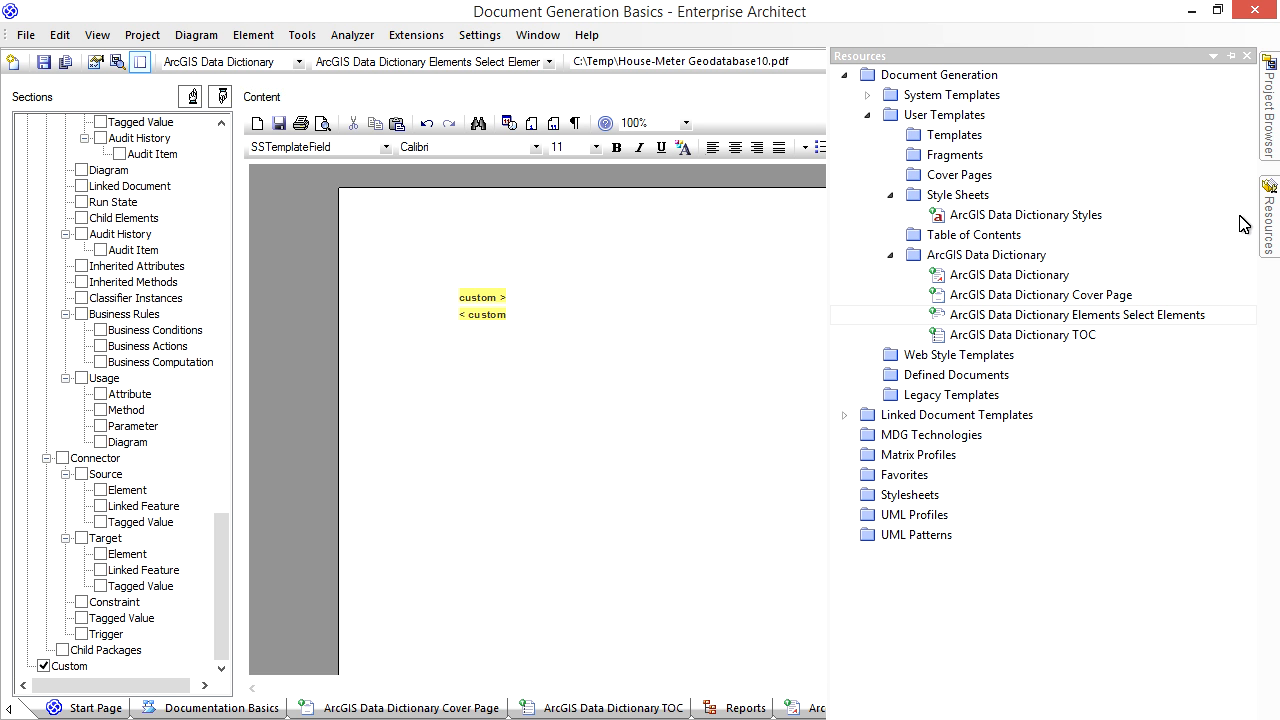
{"action": "right_click", "coordinate": [1020, 258]}
{"action": "left_click", "coordinate": [1070, 265]}
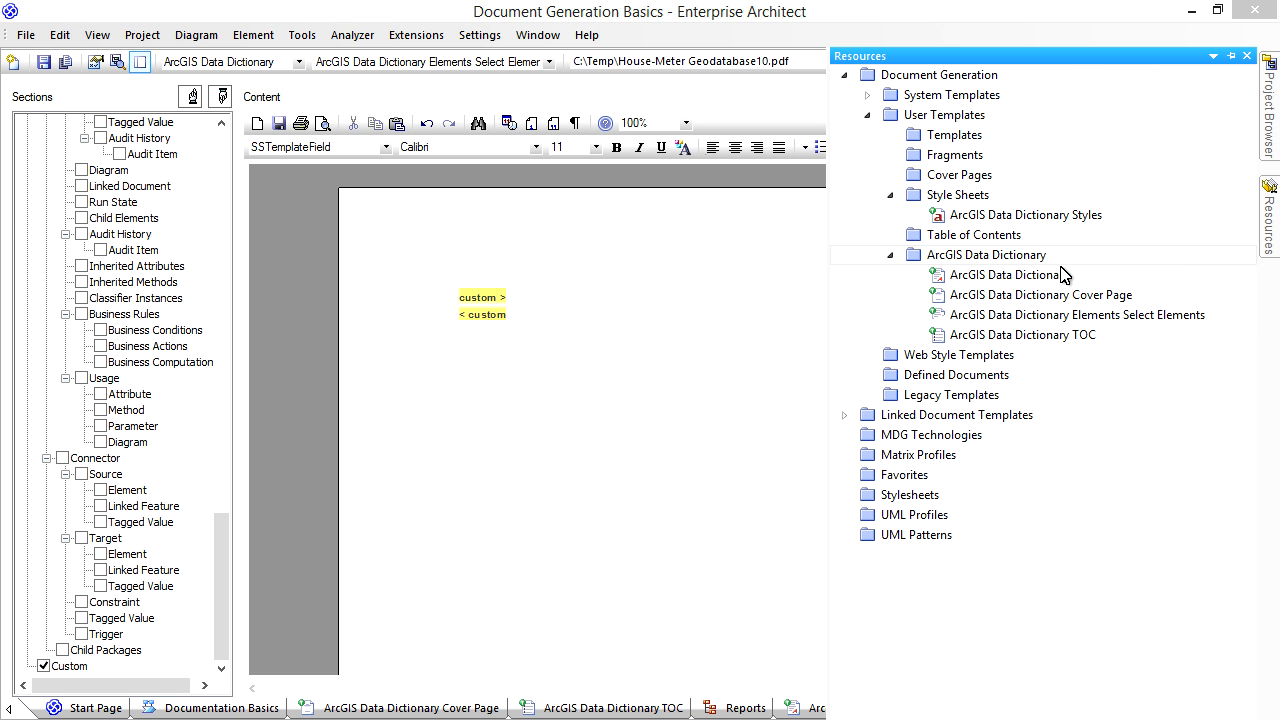
{"action": "type", "text": "ArcGIS Data Dictionary Elements - Classes Tables"}
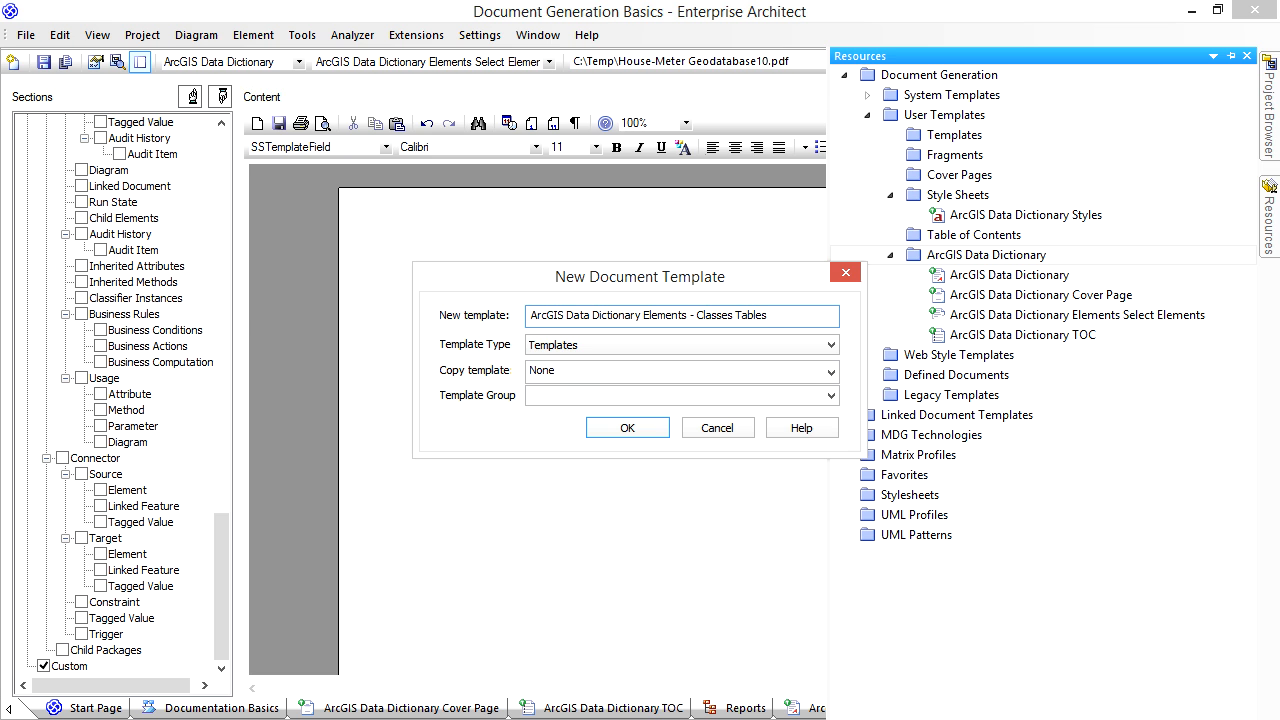
{"action": "left_click", "coordinate": [830, 346]}
{"action": "left_click", "coordinate": [826, 376]}
{"action": "left_click", "coordinate": [830, 395]}
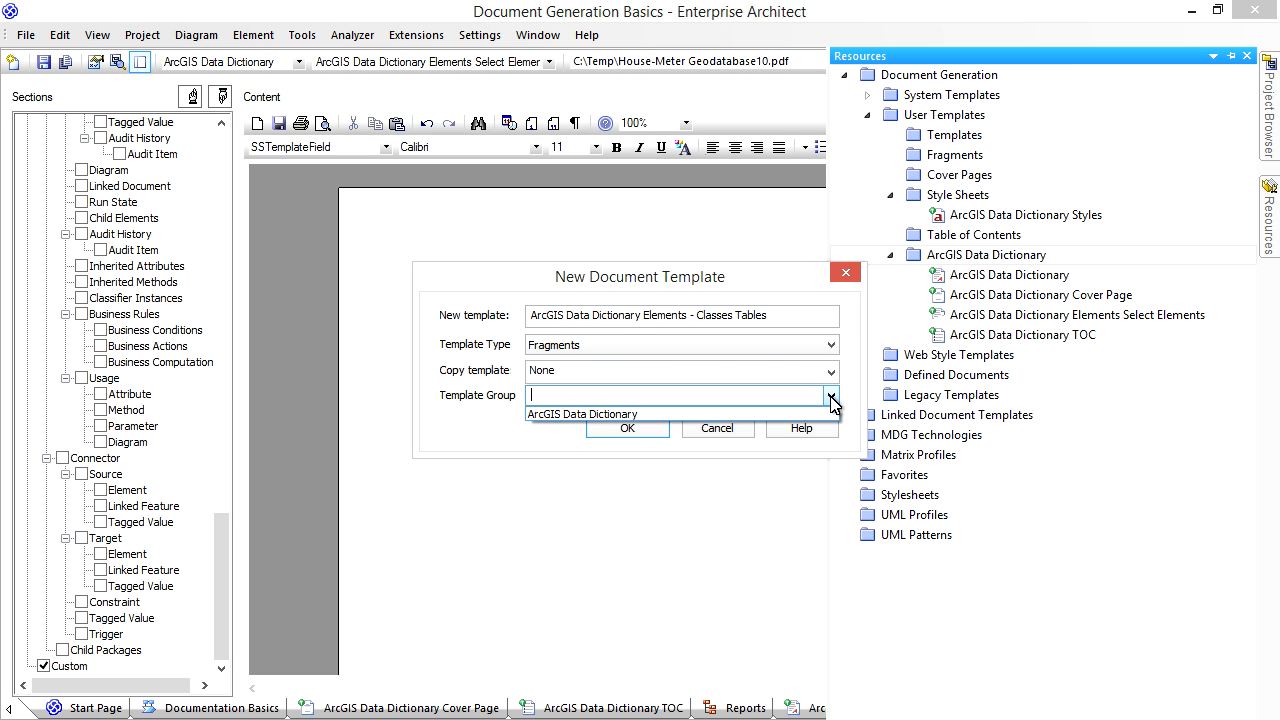
{"action": "left_click", "coordinate": [826, 416]}
{"action": "left_click", "coordinate": [625, 428]}
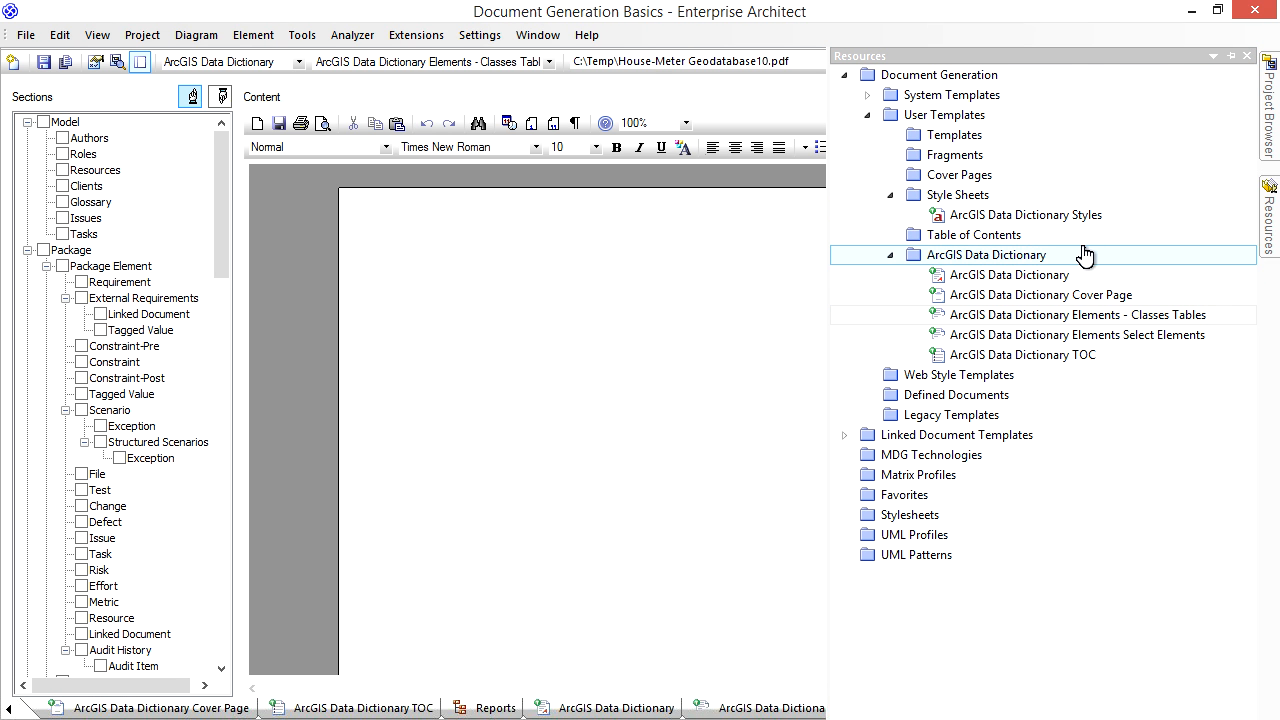
- Create another fragment template named "ArcGIS Data Dictionary Elements - Coded Value Domains" in the ArcGIS Data Dictionary group
{"action": "right_click", "coordinate": [1090, 258]}
{"action": "left_click", "coordinate": [1150, 261]}
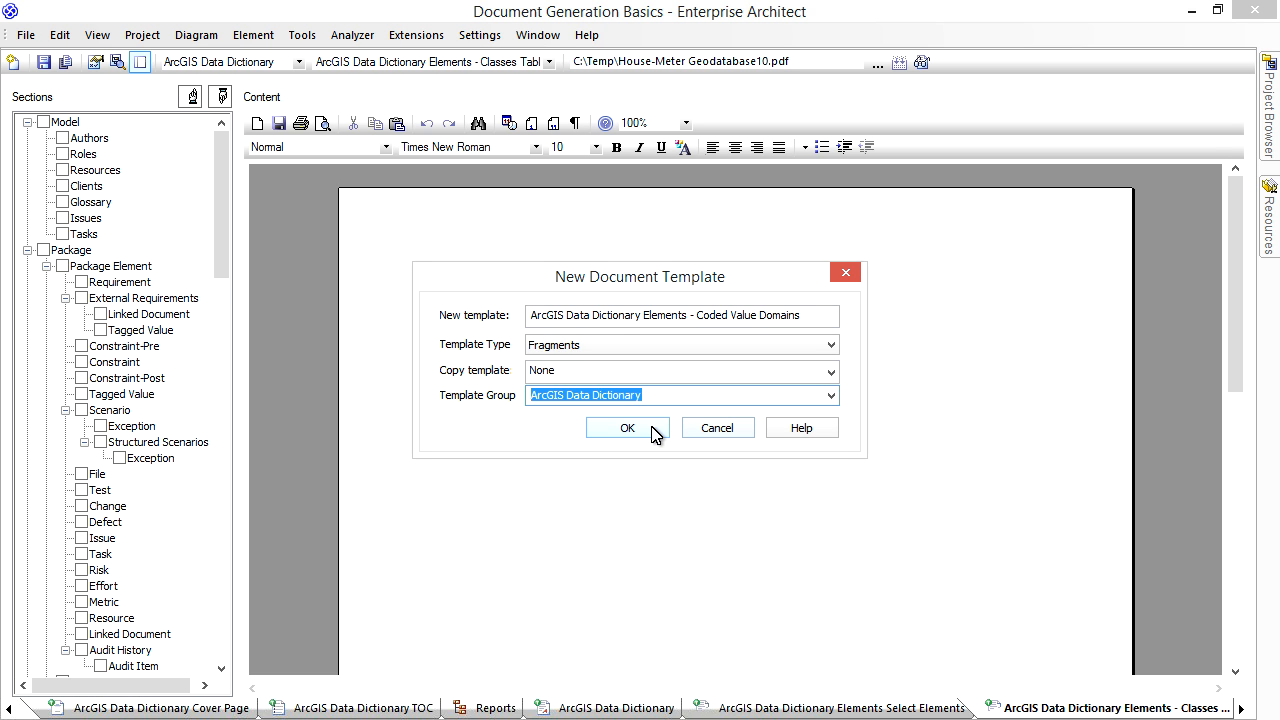
{"action": "left_click", "coordinate": [627, 428]}
- Rename the Select Elements fragment template as "ArcGIS Data Dictionary Select Elements"
{"action": "mouse_move", "coordinate": [1264, 240]}
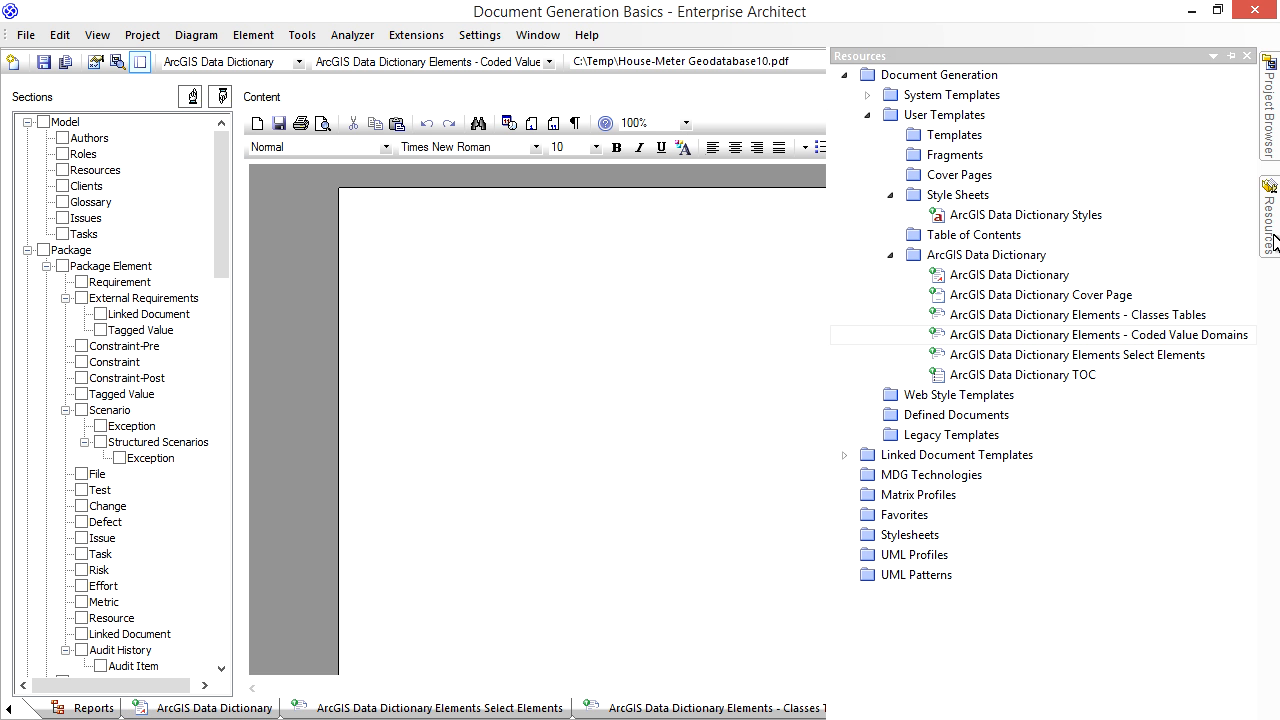
{"action": "right_click", "coordinate": [1133, 358]}
{"action": "left_click", "coordinate": [1160, 460]}
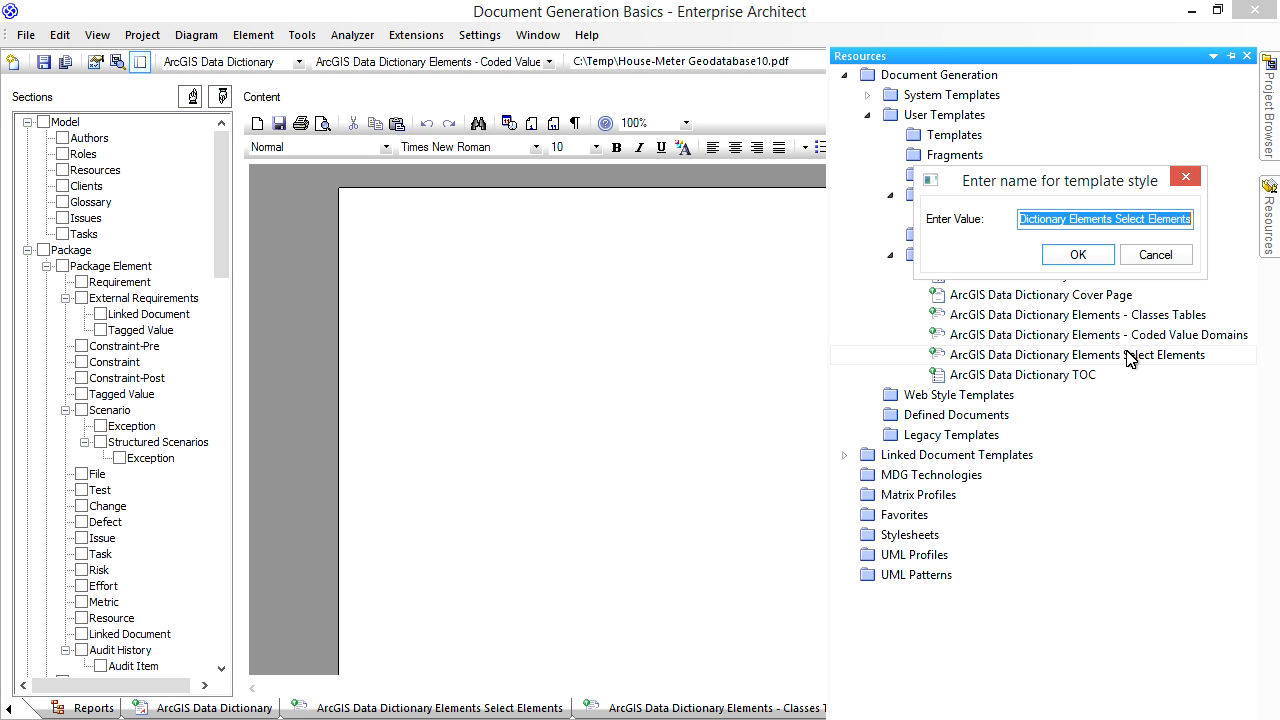
{"action": "double_click", "coordinate": [1094, 219]}
{"action": "key", "text": "Delete"}
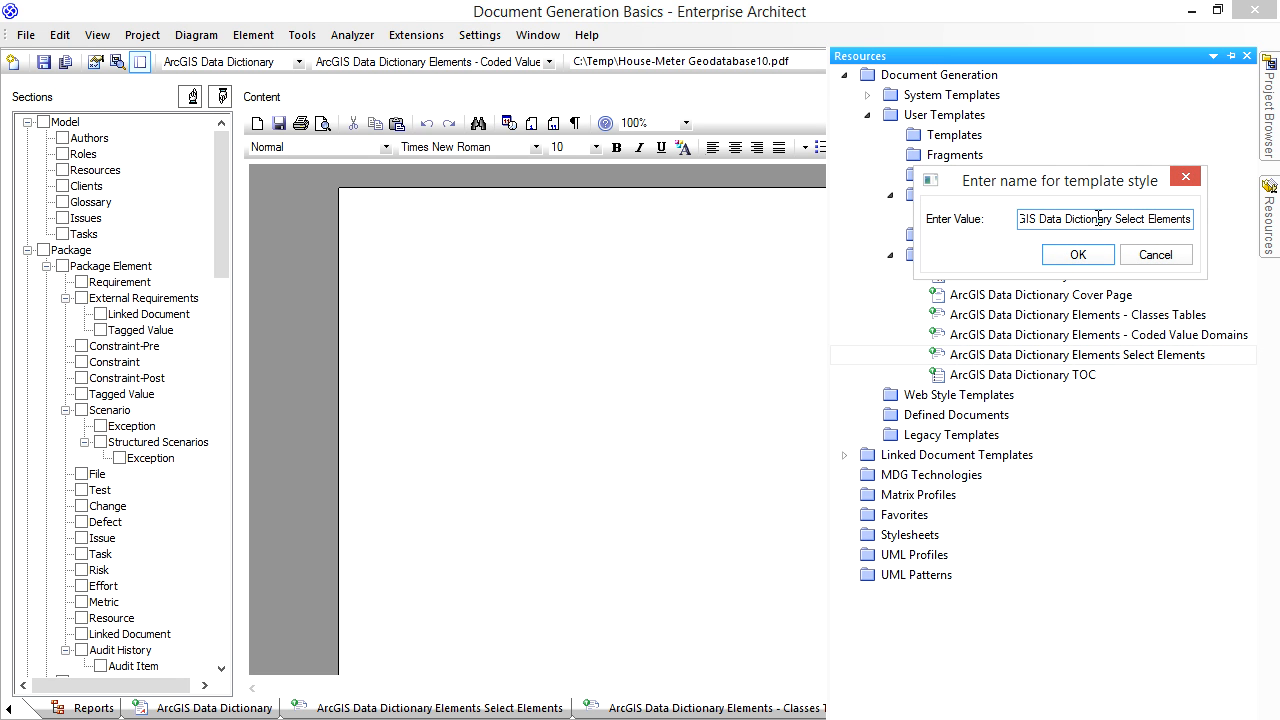
{"action": "left_click", "coordinate": [1078, 255]}
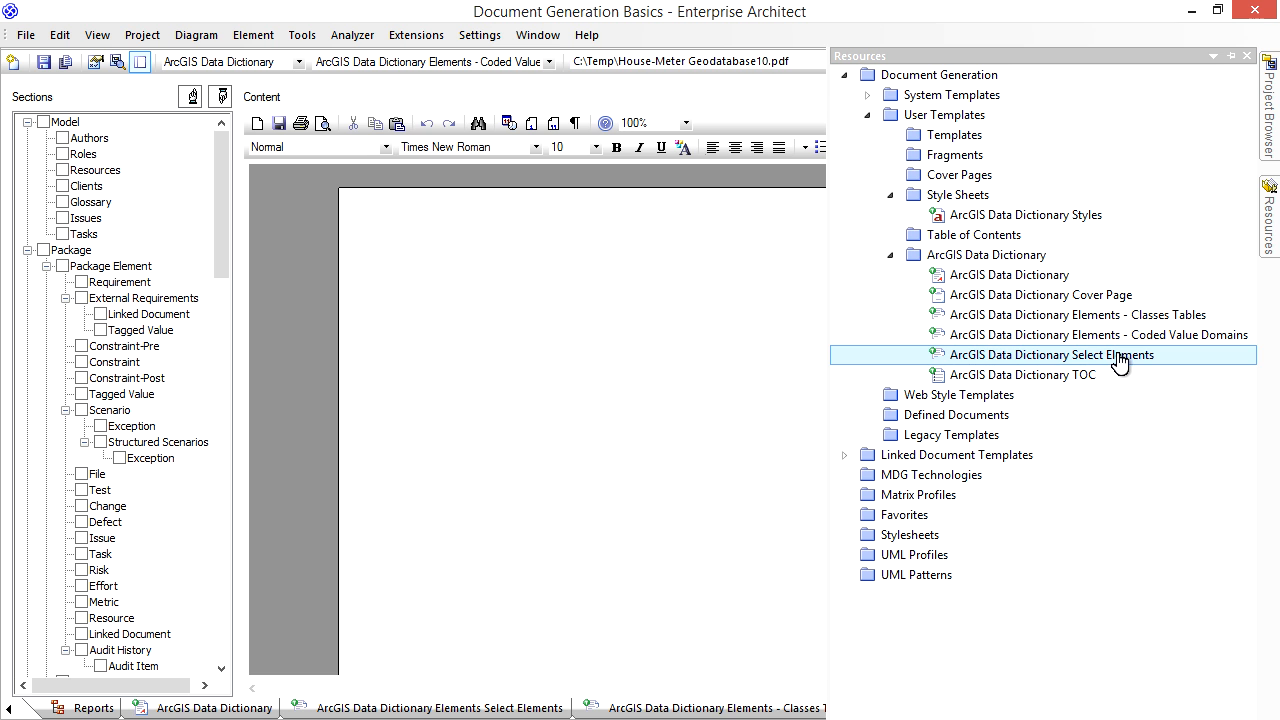
- Insert the ArcGIS Data Dictionary Select Elements fragment in the ArcGIS Data Dictionary template's element section, followed by a line break
{"action": "key", "text": "ctrl+Tab"}
{"action": "key", "text": "ctrl+Tab"}
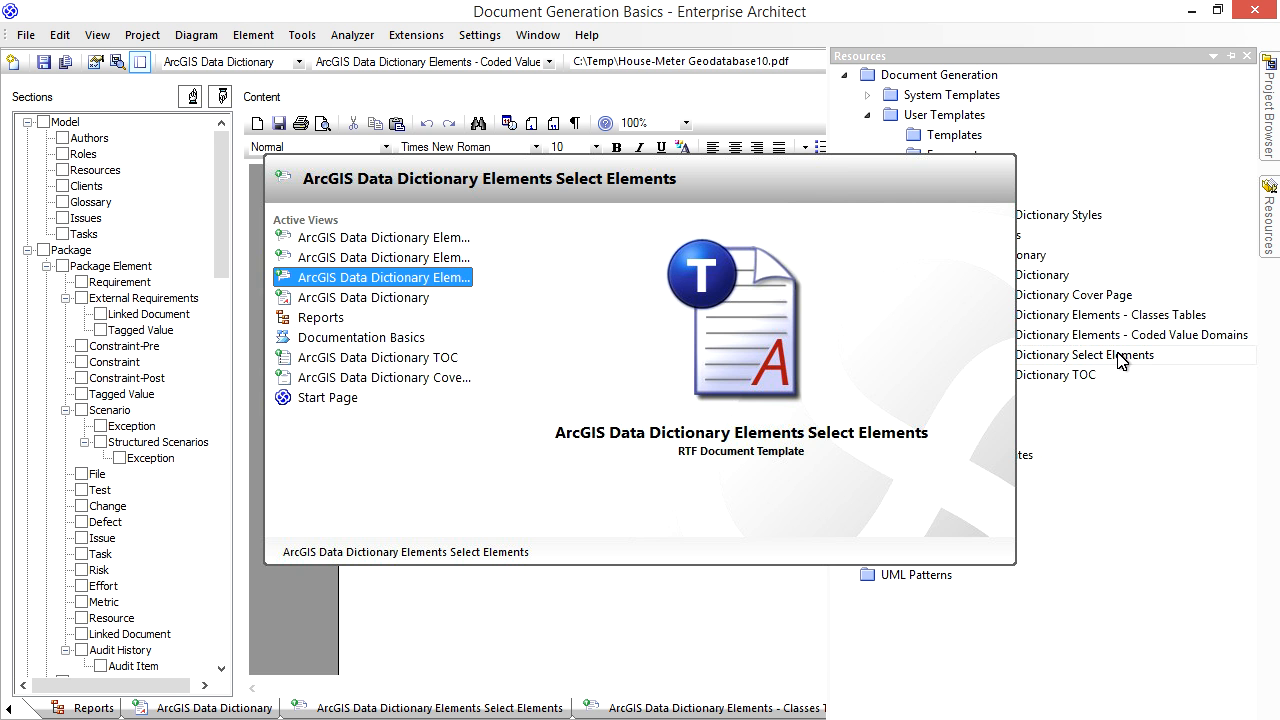
{"action": "key", "text": "ctrl+Tab"}
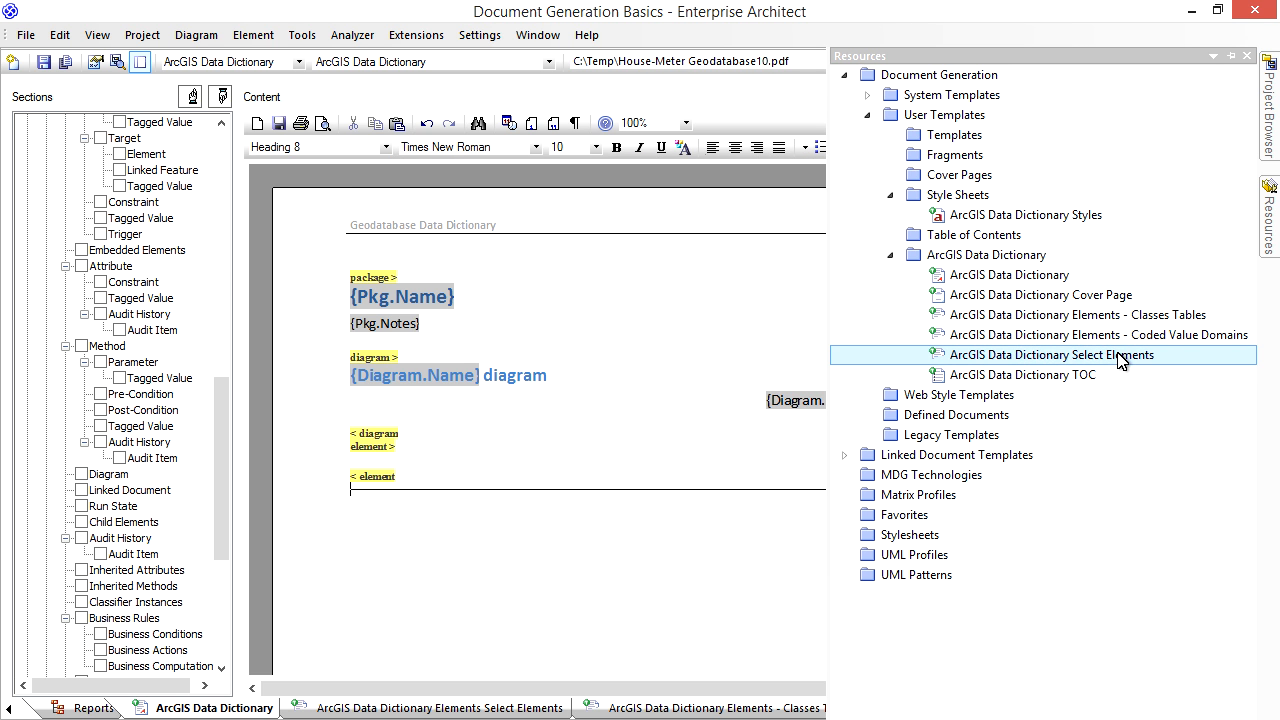
{"action": "left_click_drag", "start_coordinate": [1120, 362], "coordinate": [383, 461]}
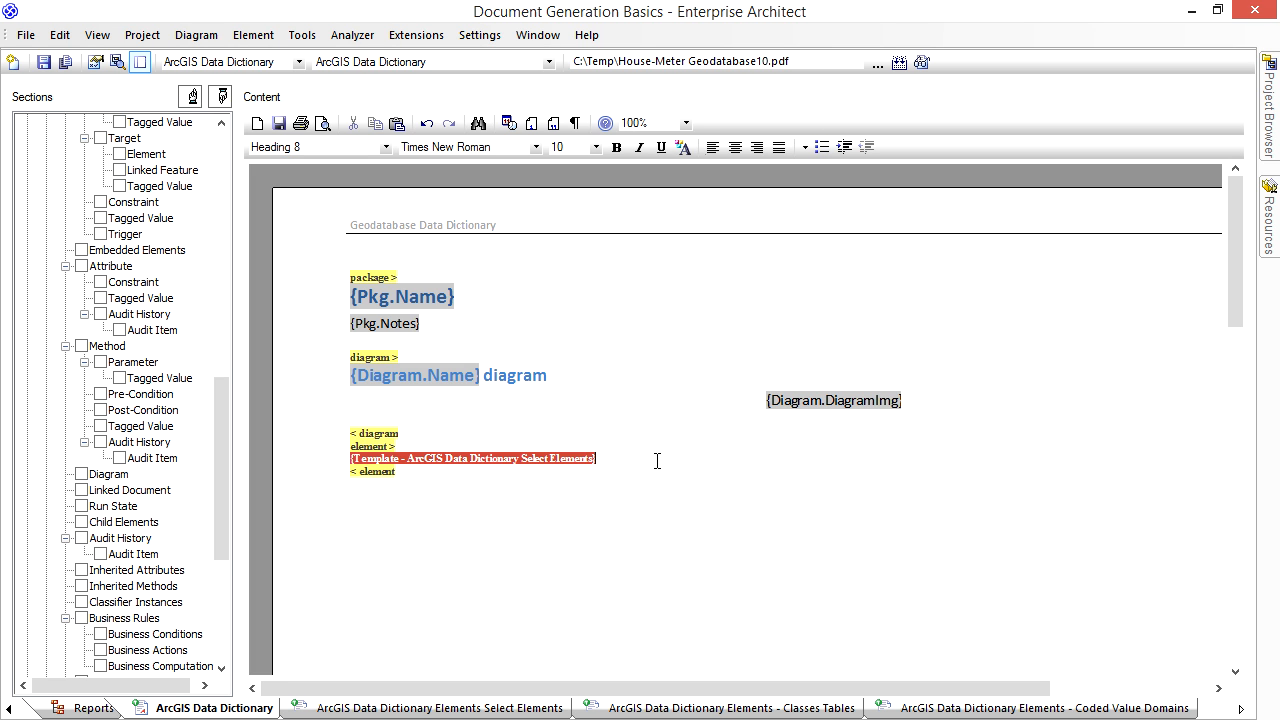
{"action": "key", "text": "Return"}
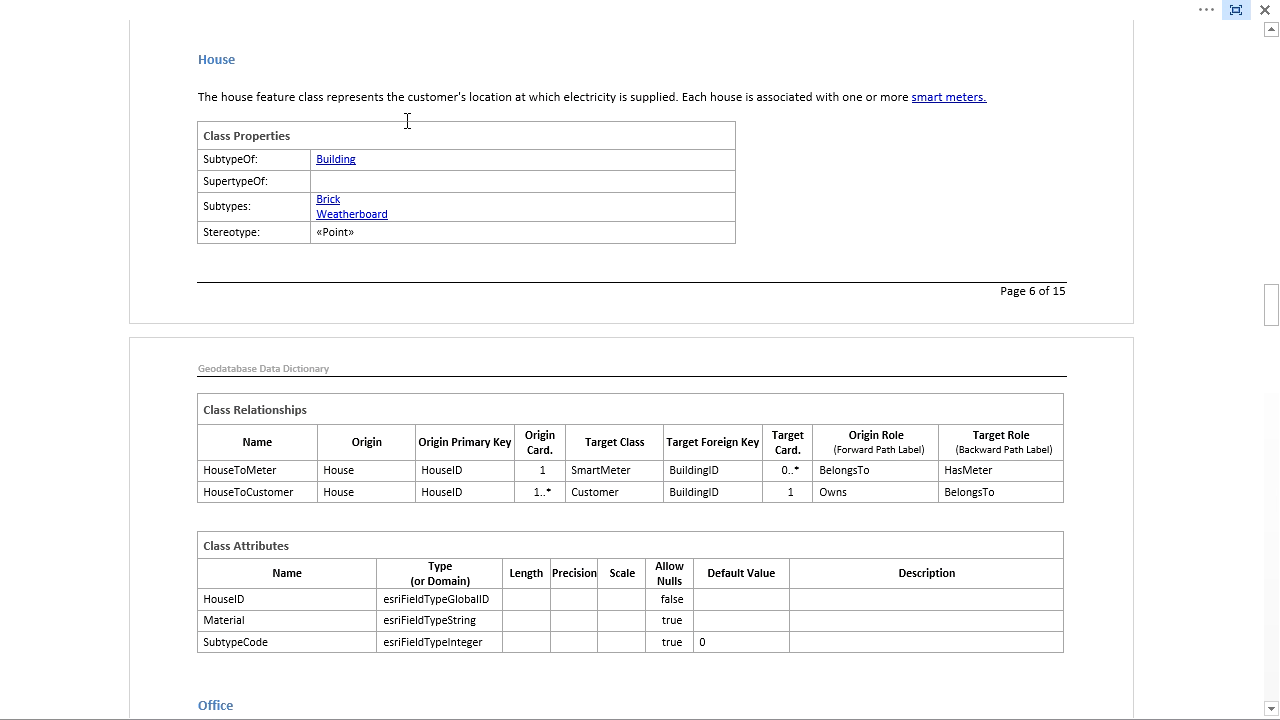
- Examine the House class heading and description in the generated data dictionary document
{"action": "double_click", "coordinate": [232, 62]}
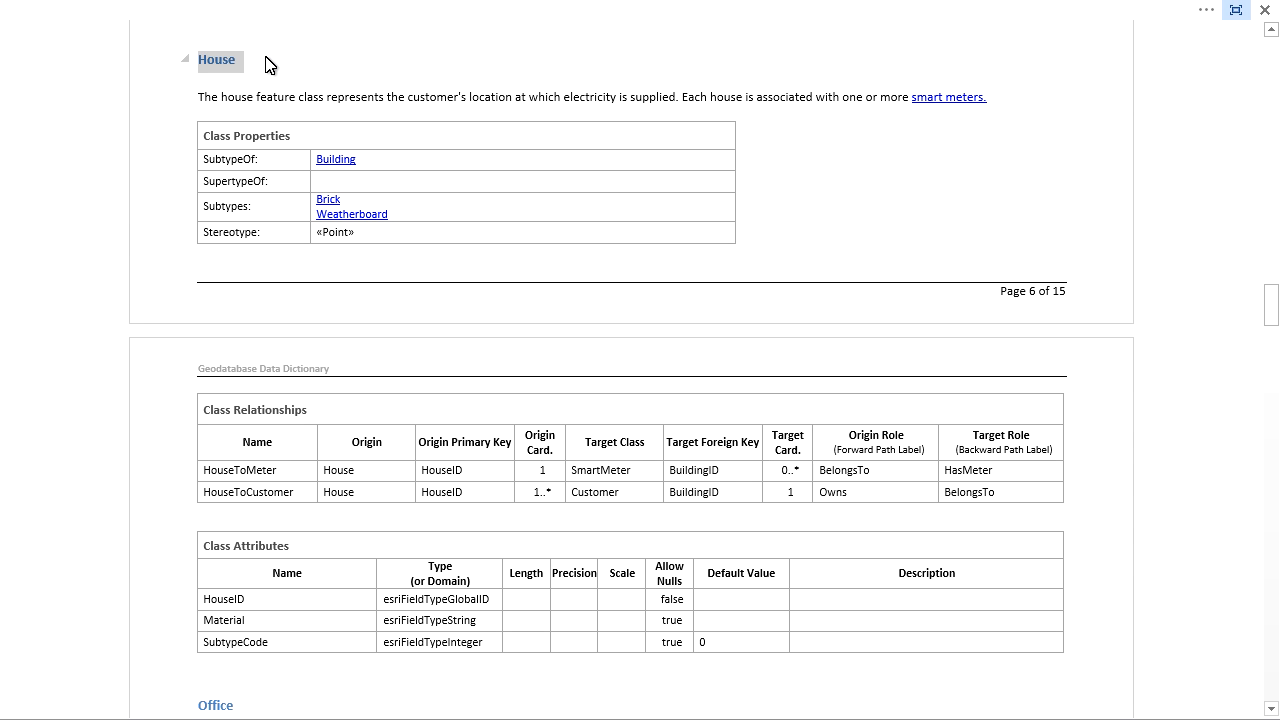
{"action": "left_click", "coordinate": [263, 91]}
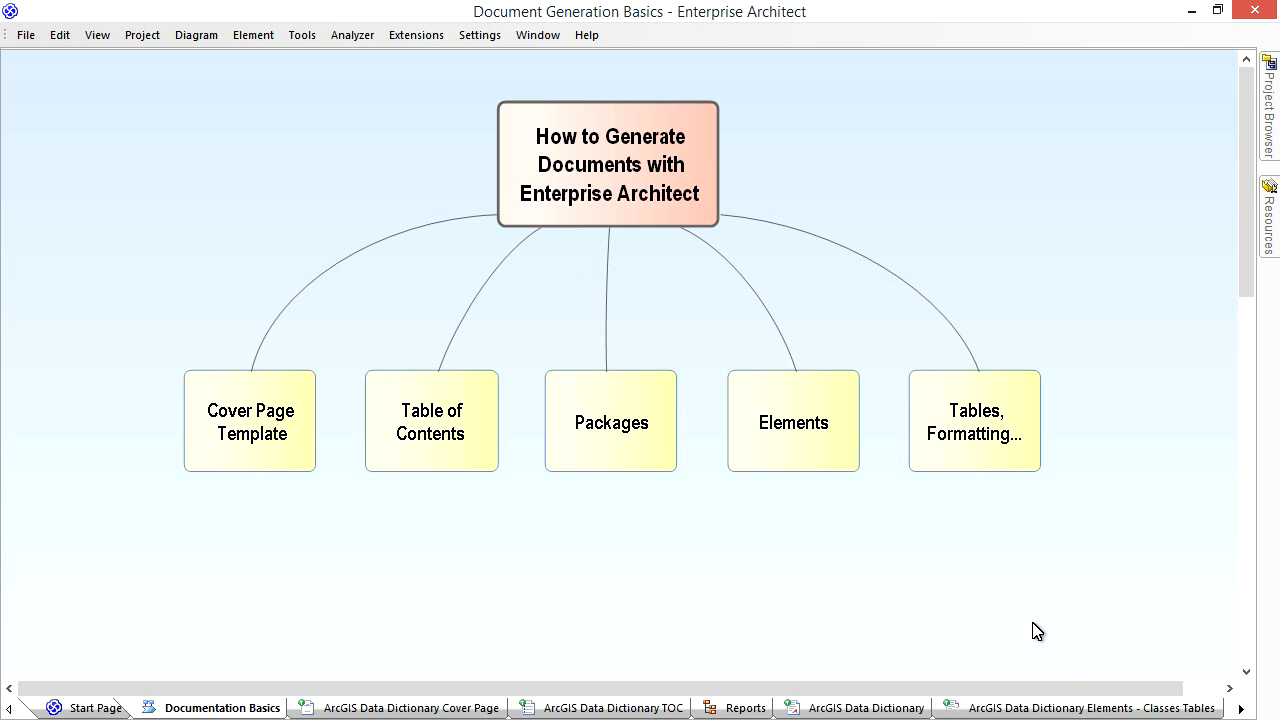
- In the Classes Tables fragment template, add an Element section without child elements, containing the Element.Name and Element.Notes fields
{"action": "left_click", "coordinate": [1090, 708]}
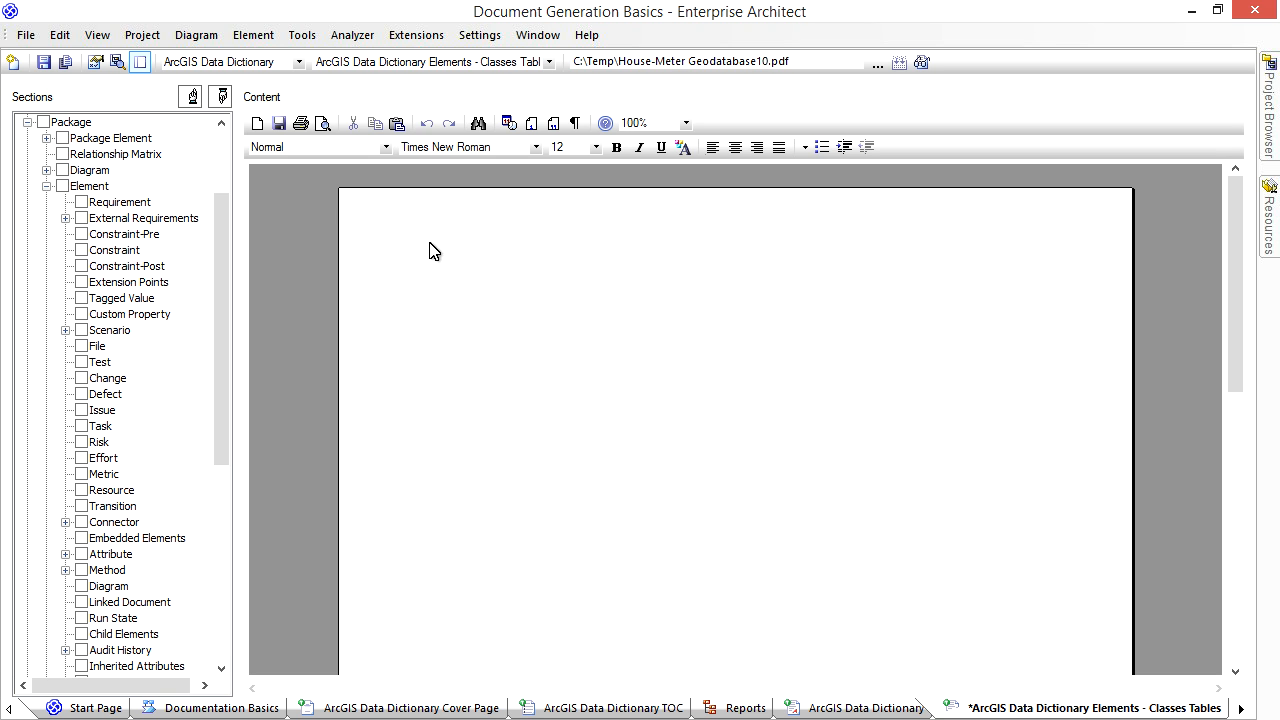
{"action": "left_click", "coordinate": [63, 187]}
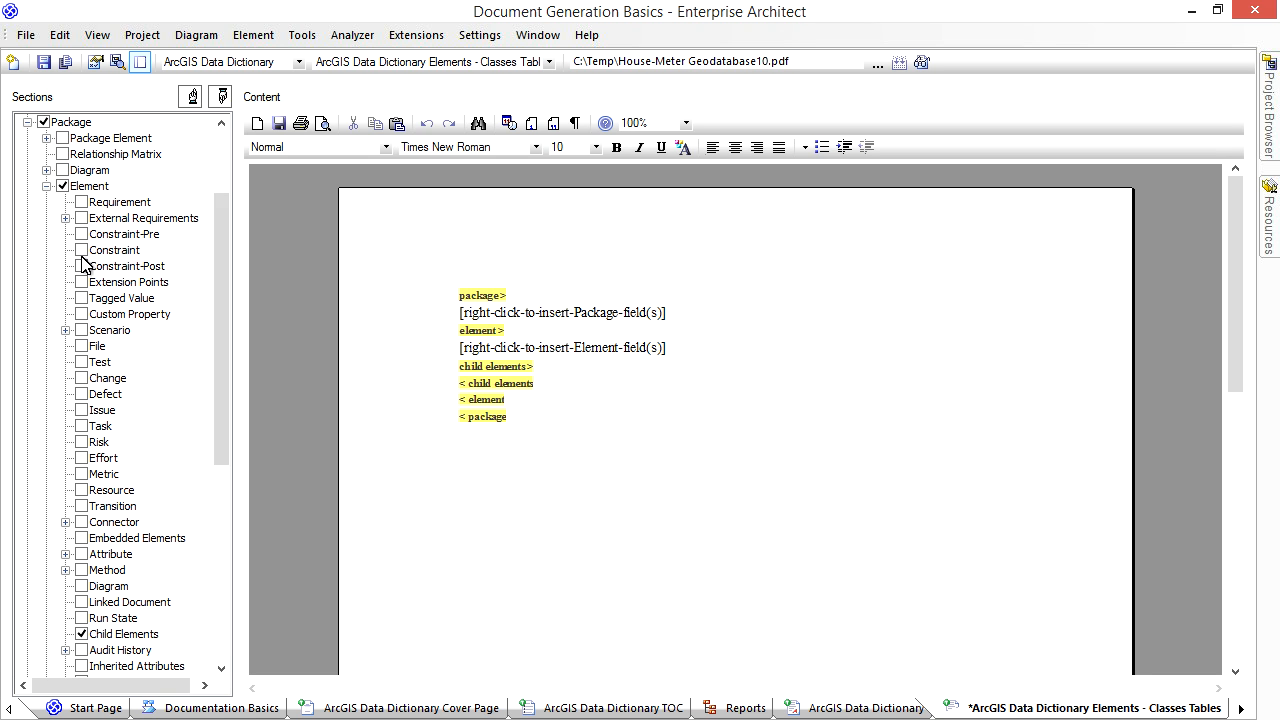
{"action": "left_click", "coordinate": [82, 634]}
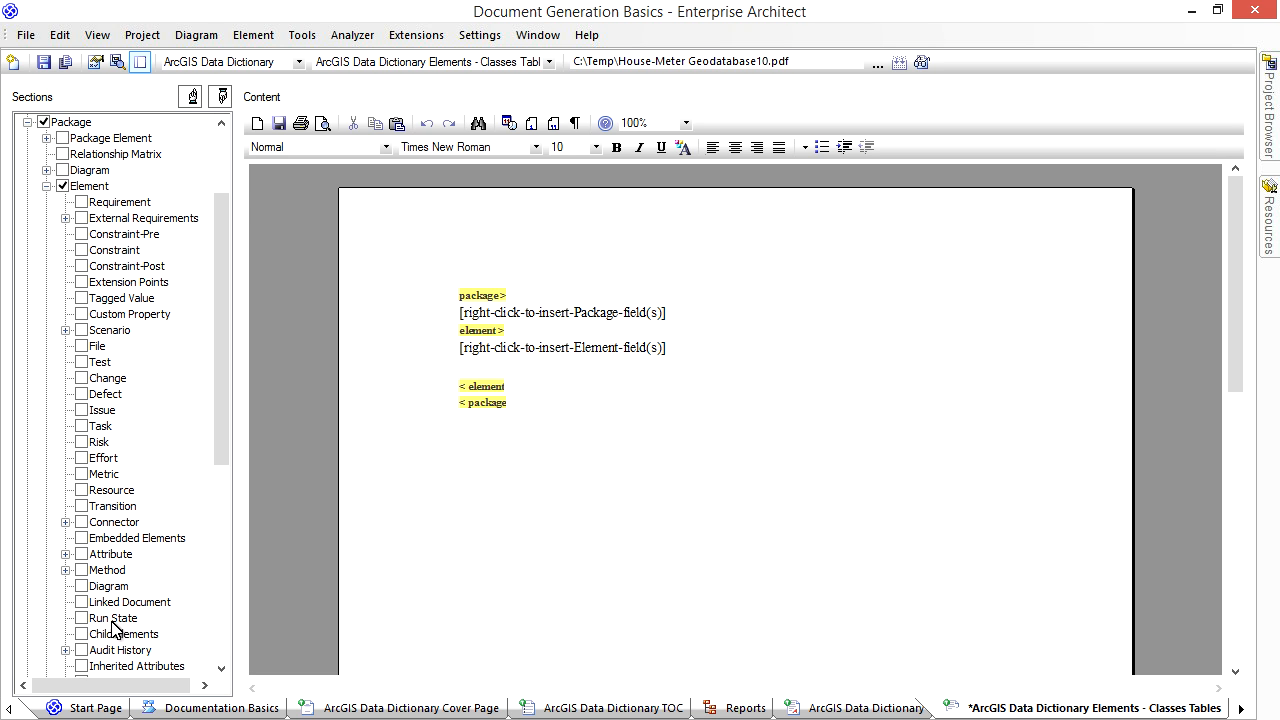
{"action": "left_click", "coordinate": [667, 348]}
{"action": "left_click_drag", "start_coordinate": [667, 348], "coordinate": [457, 350]}
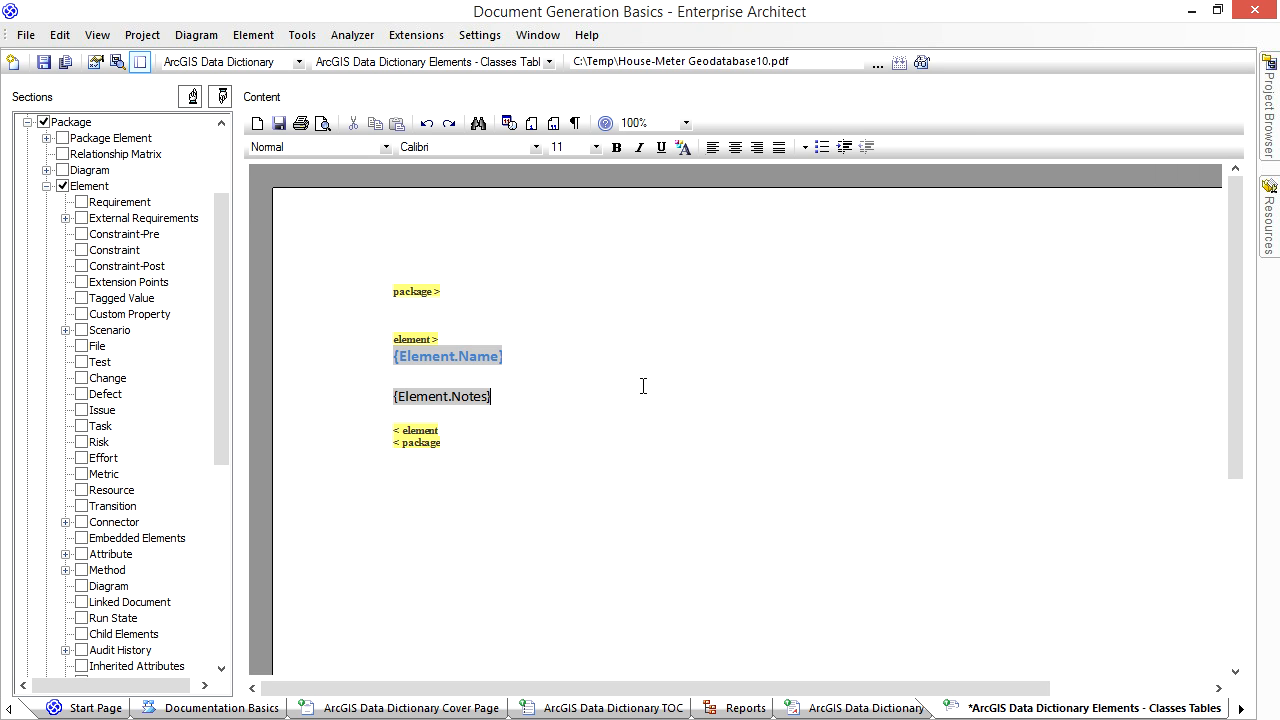
- Insert a table with 5 rows and 2 columns on a new line below the Element.Notes field
{"action": "left_click", "coordinate": [575, 409]}
{"action": "key", "text": "Return"}
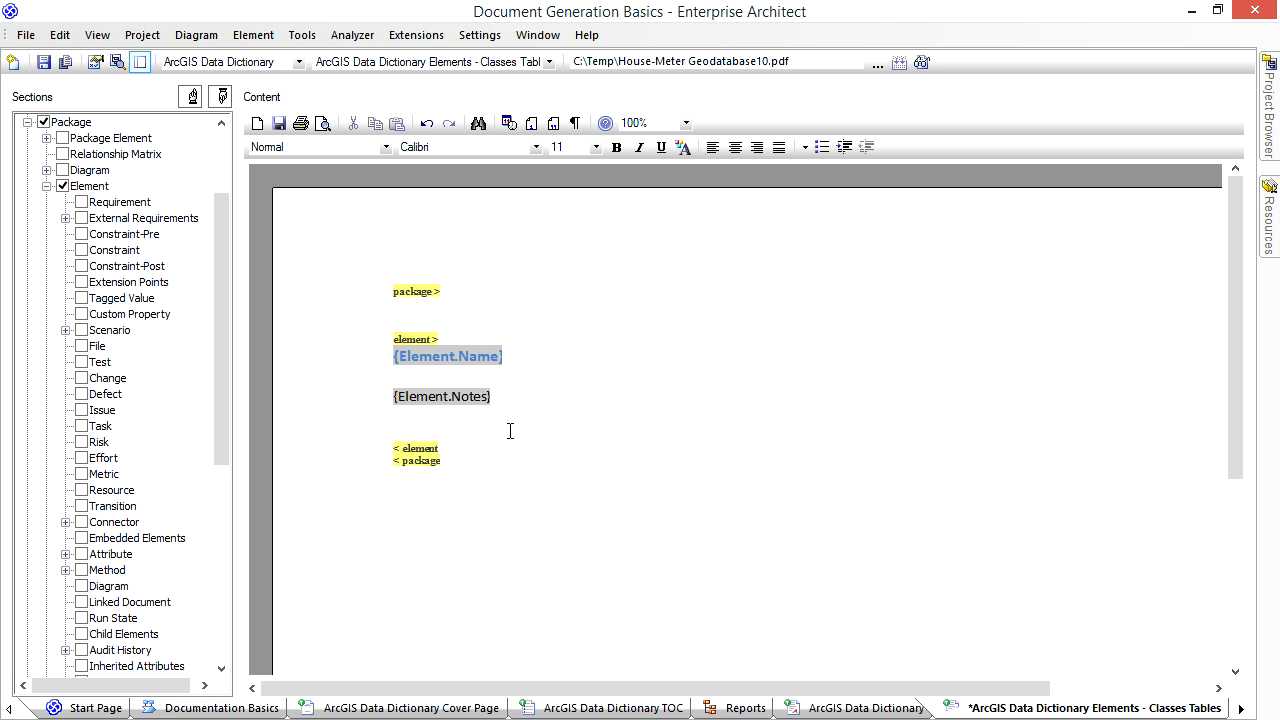
{"action": "right_click", "coordinate": [512, 440]}
{"action": "mouse_move", "coordinate": [588, 390]}
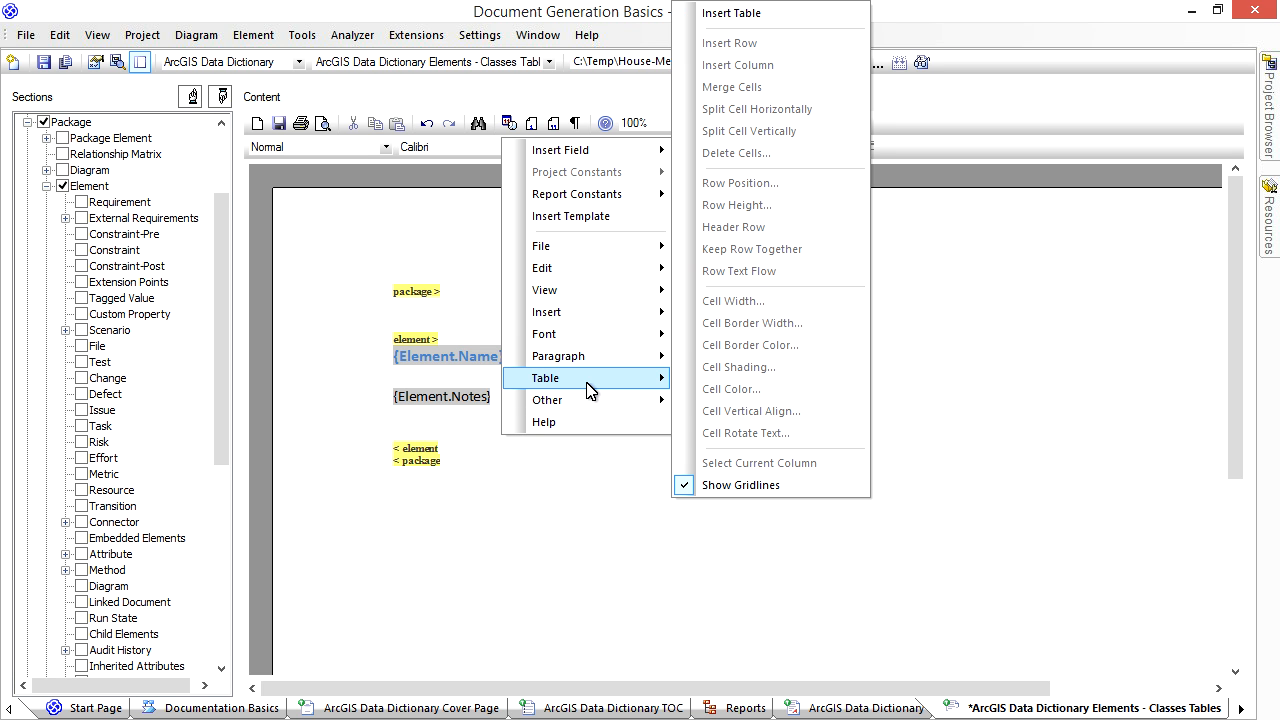
{"action": "left_click", "coordinate": [735, 13]}
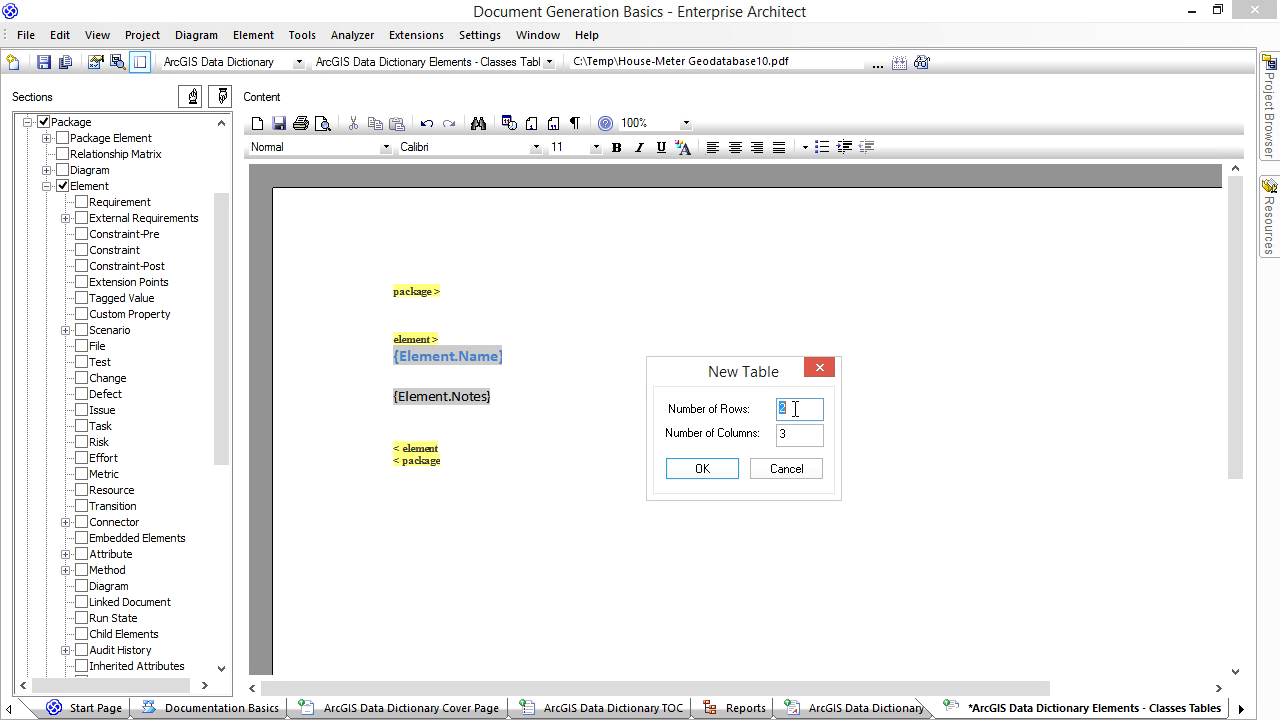
{"action": "type", "text": "5"}
{"action": "key", "text": "Tab"}
{"action": "type", "text": "2"}
{"action": "left_click", "coordinate": [702, 469]}
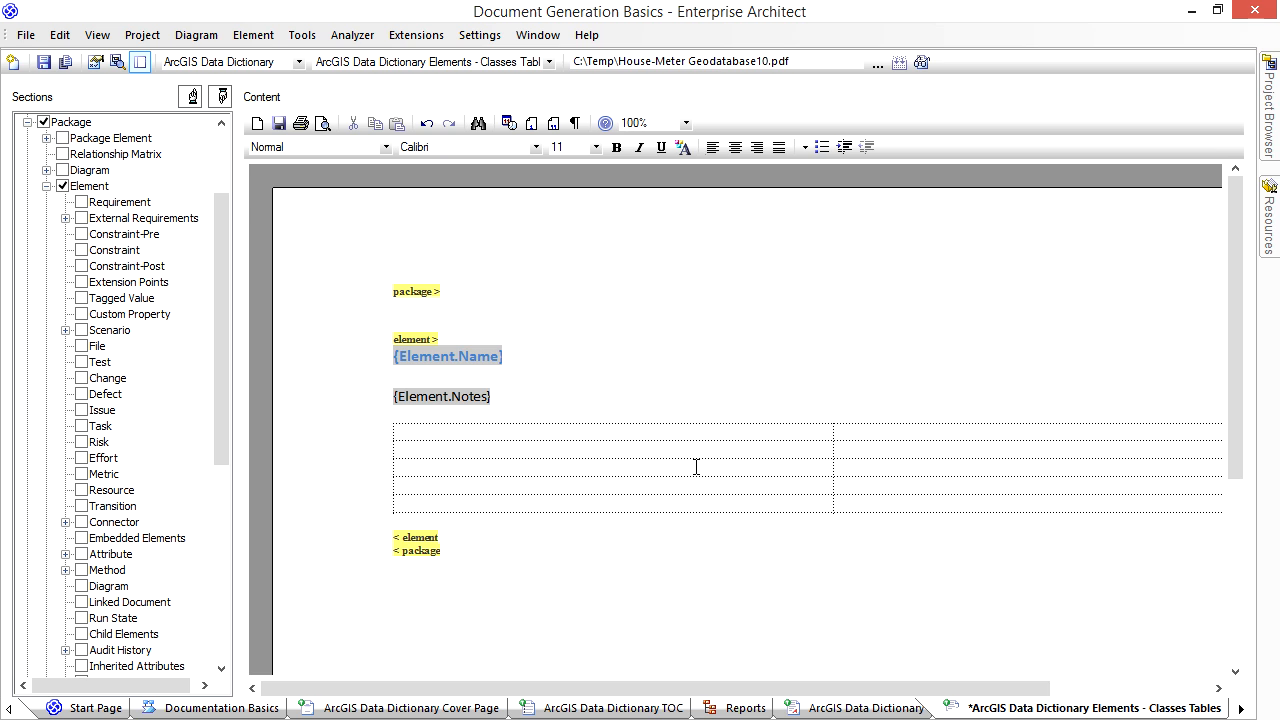
- Enter "Class Properties" in the table's first row and merge that row's two cells
{"action": "left_click", "coordinate": [579, 441]}
{"action": "type", "text": "Class Properties"}
{"action": "triple_click", "coordinate": [574, 428]}
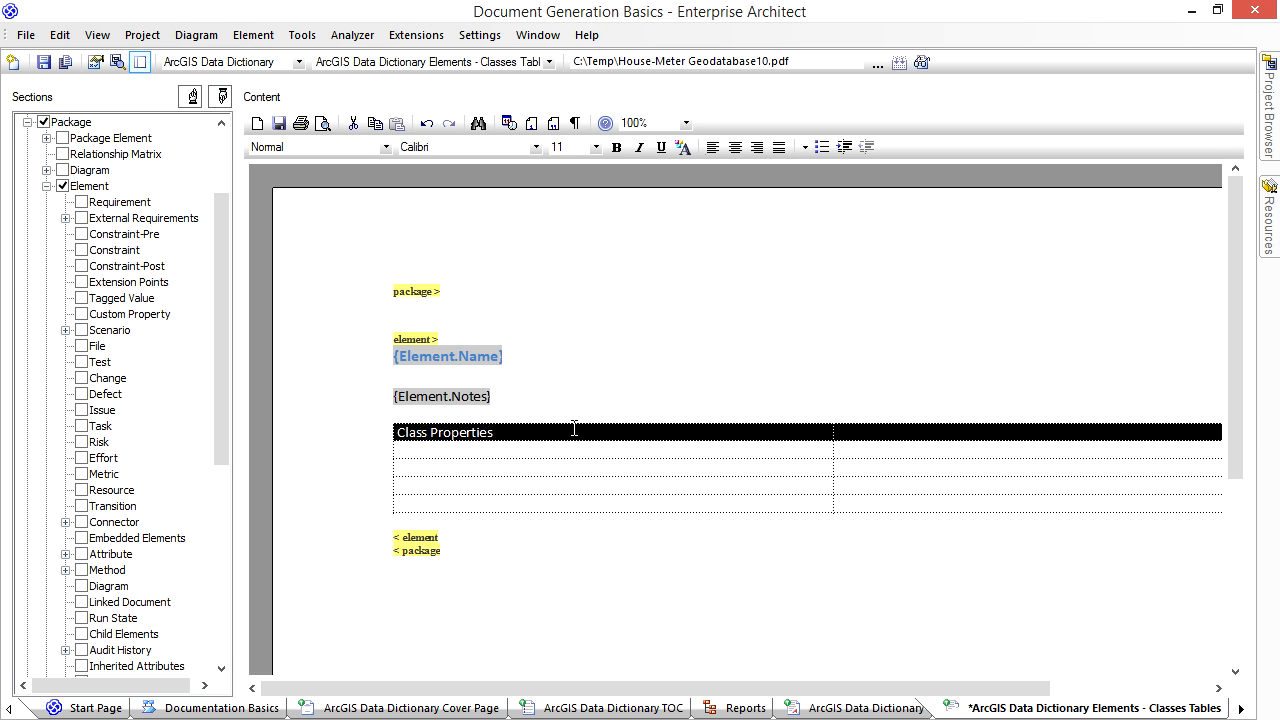
{"action": "right_click", "coordinate": [573, 432]}
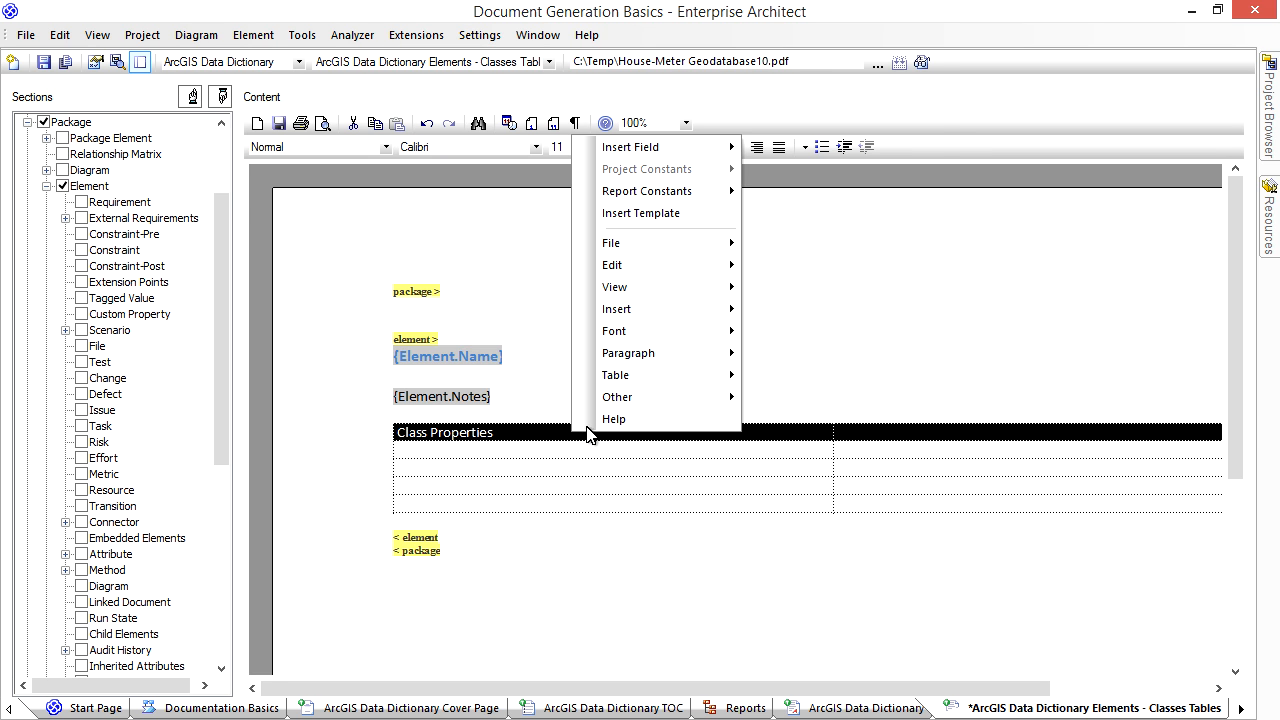
{"action": "mouse_move", "coordinate": [686, 382]}
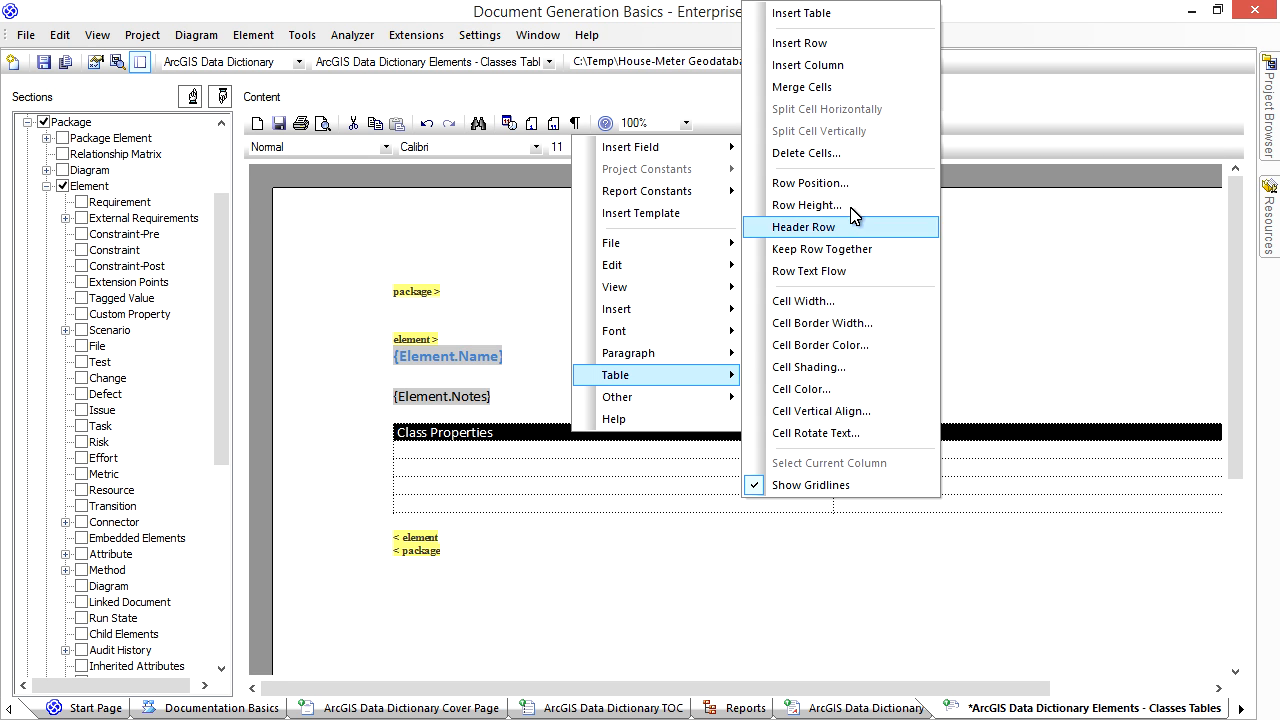
{"action": "left_click", "coordinate": [858, 90]}
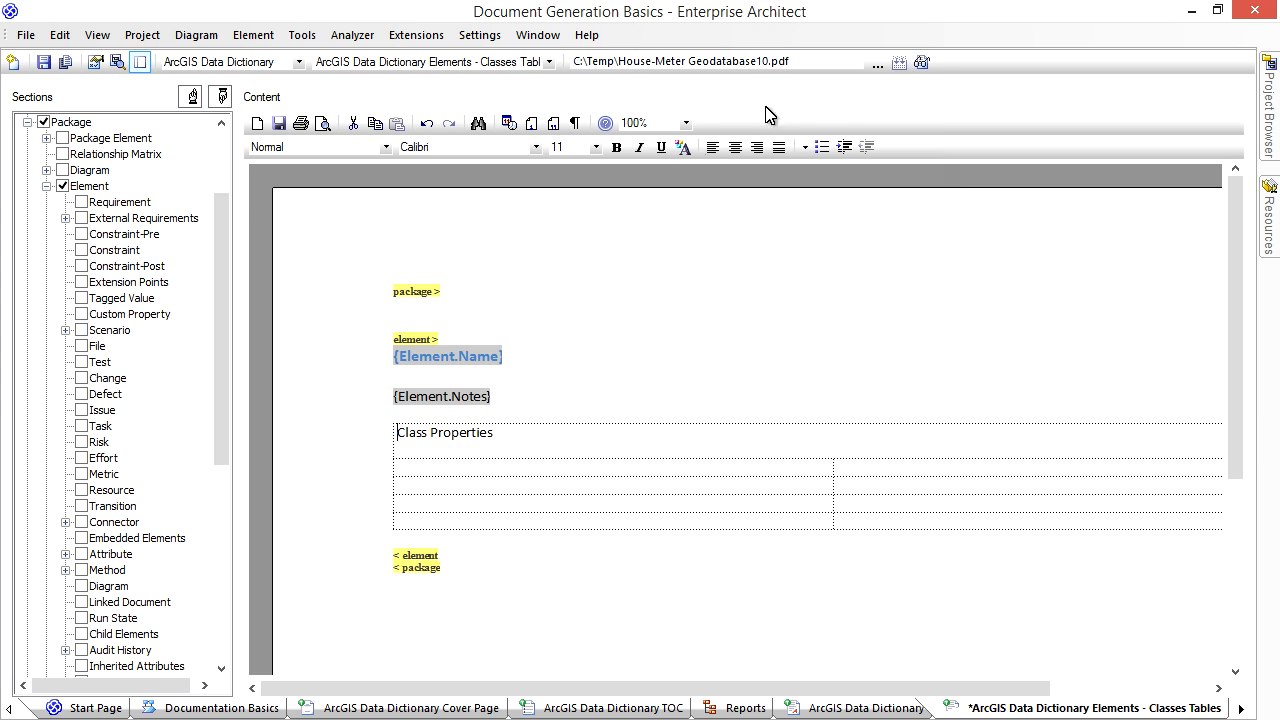
- Hide the template sections list, make the Class Properties row a header row and remove its extra blank line
{"action": "left_click", "coordinate": [140, 62]}
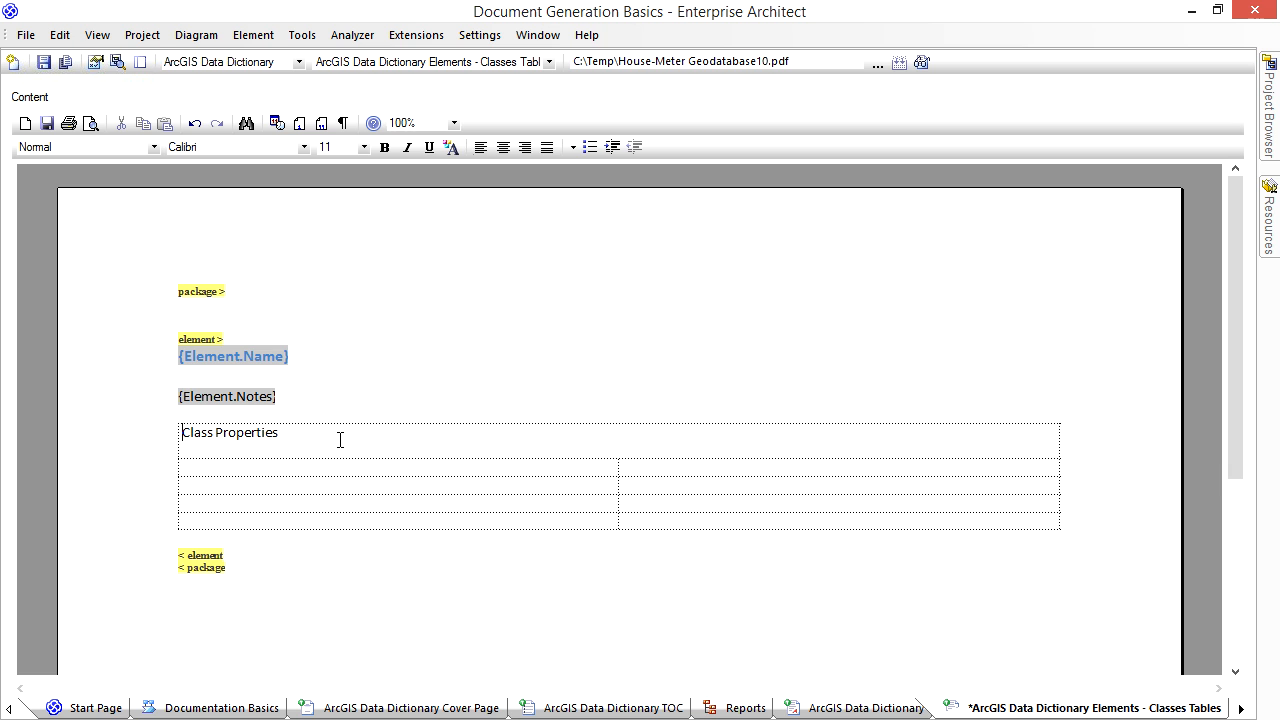
{"action": "right_click", "coordinate": [340, 440]}
{"action": "mouse_move", "coordinate": [477, 390]}
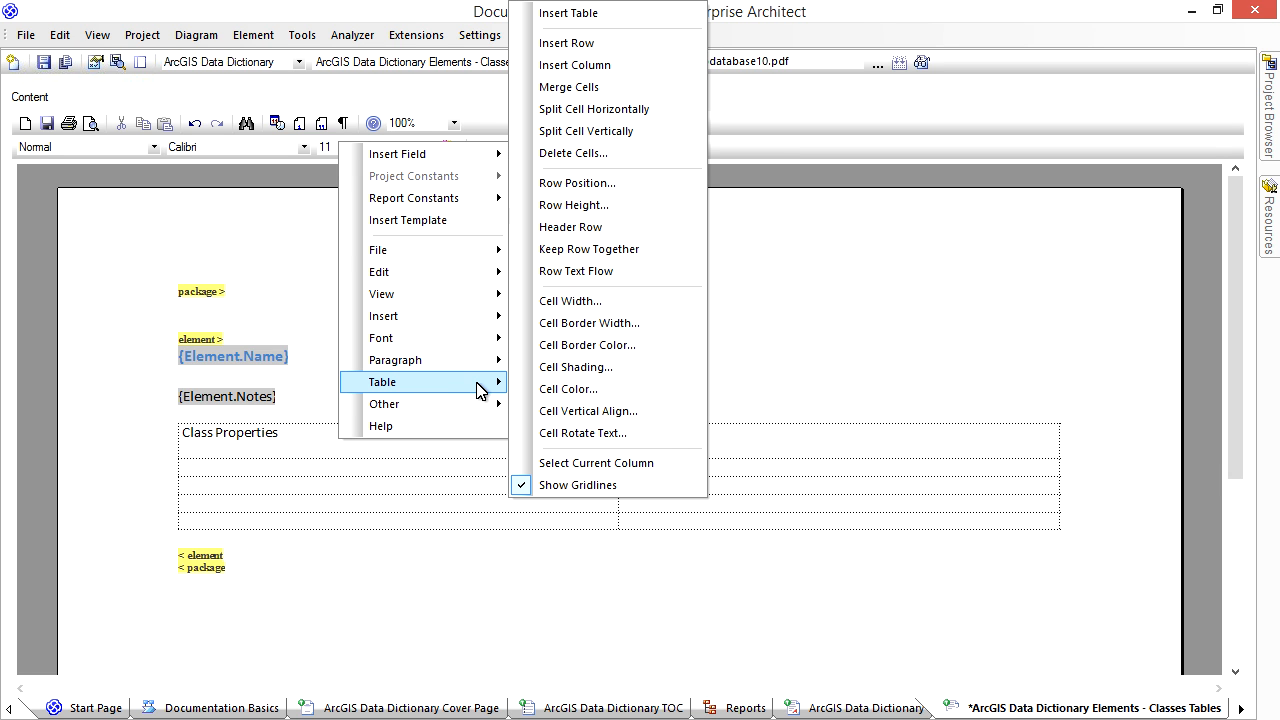
{"action": "left_click", "coordinate": [584, 228]}
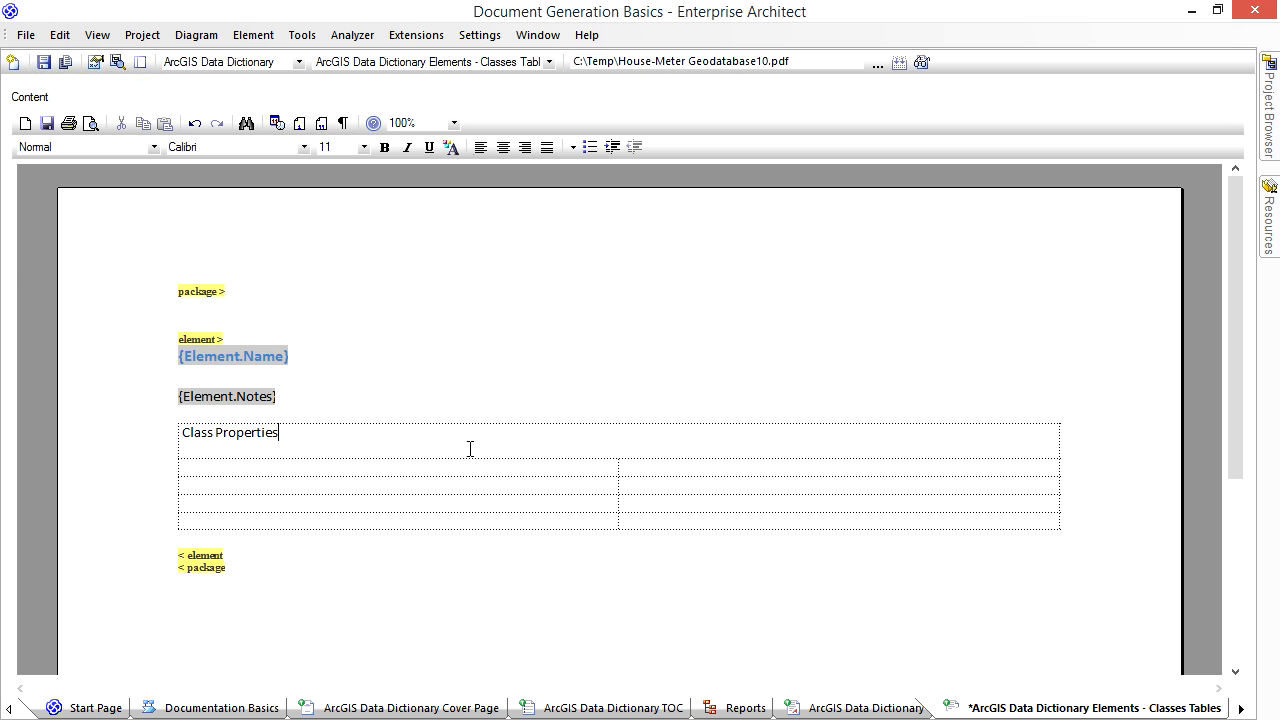
{"action": "key", "text": "BackSpace"}
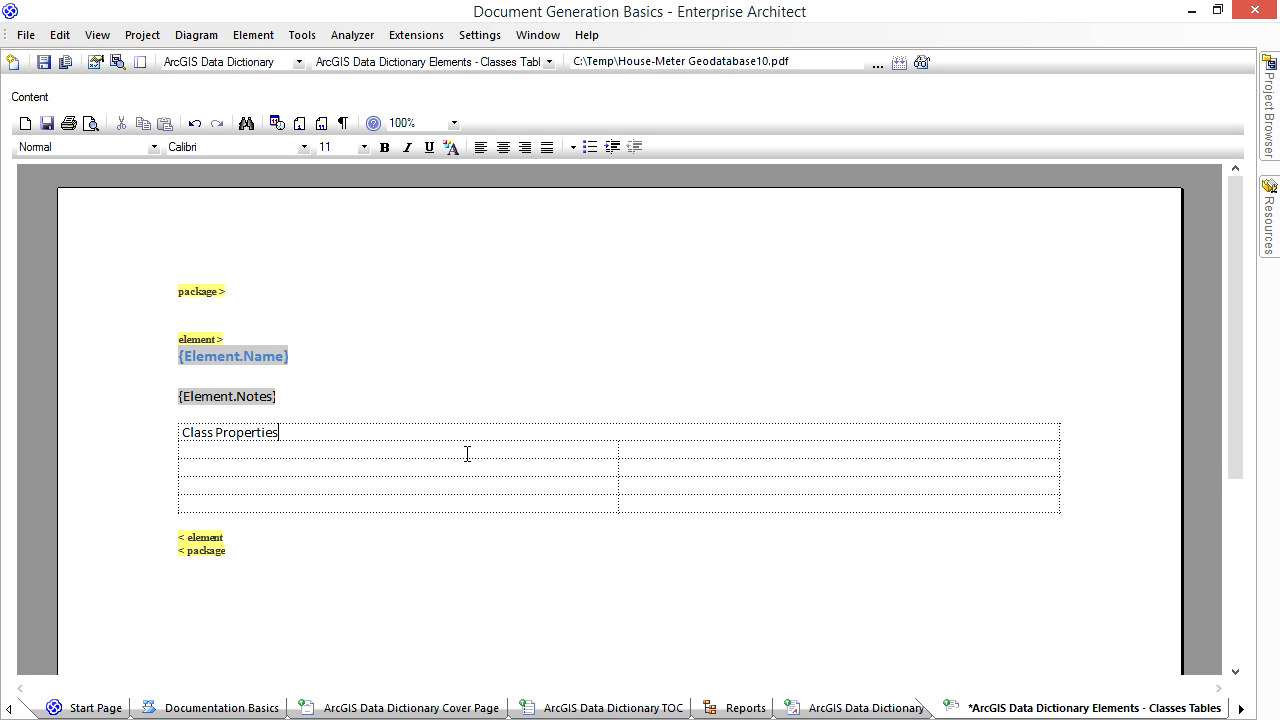
- Reduce the Class Properties cell's width, align the lower rows' outer edge with it and narrow their first column
{"action": "right_click", "coordinate": [468, 432]}
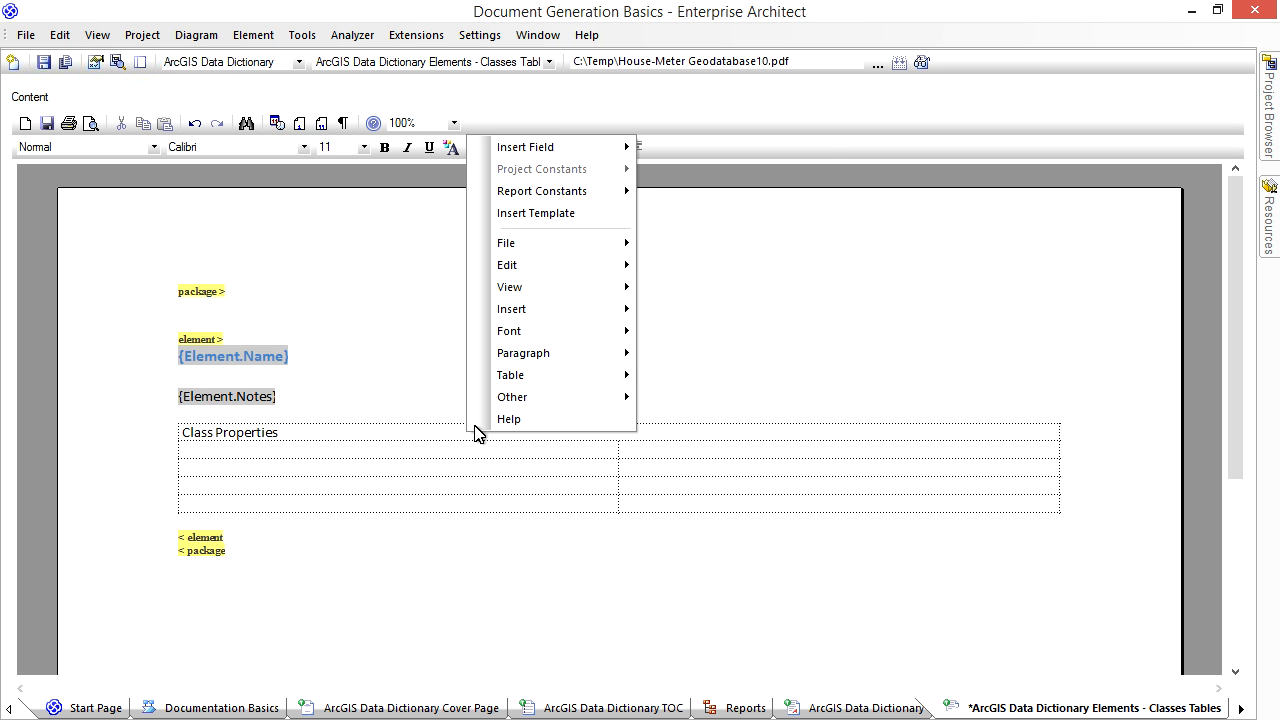
{"action": "mouse_move", "coordinate": [526, 376]}
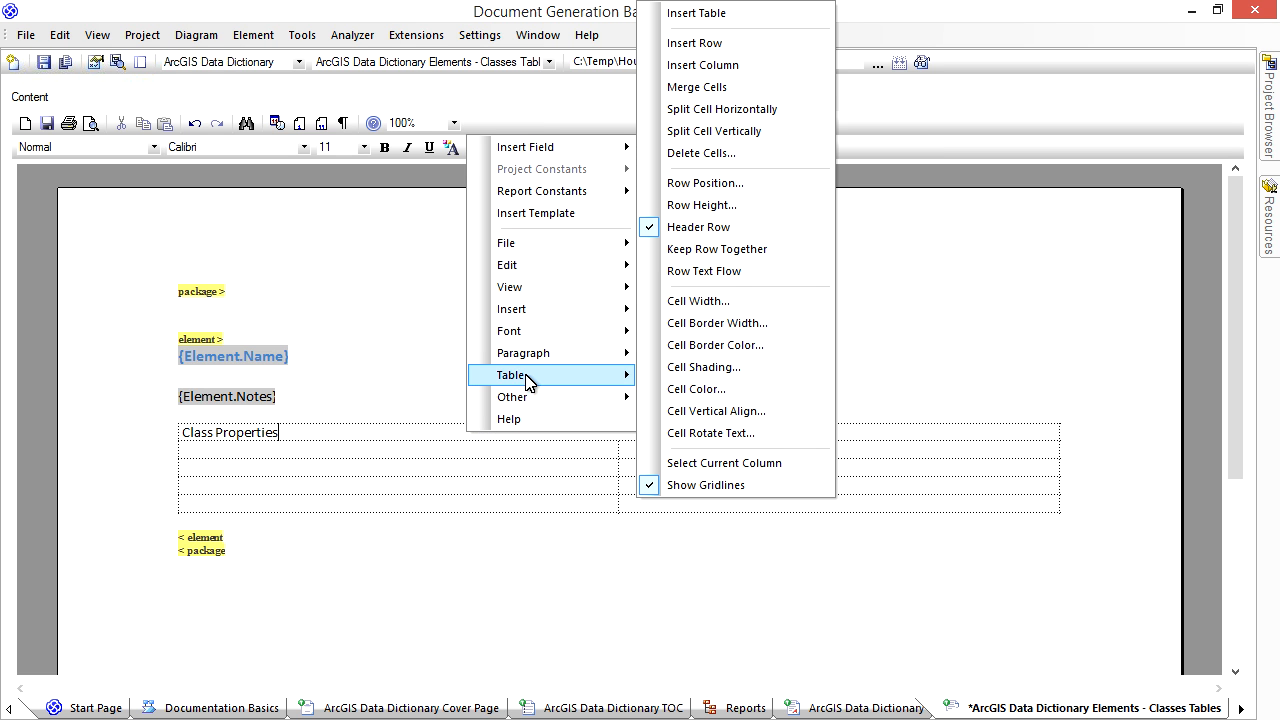
{"action": "left_click", "coordinate": [680, 300]}
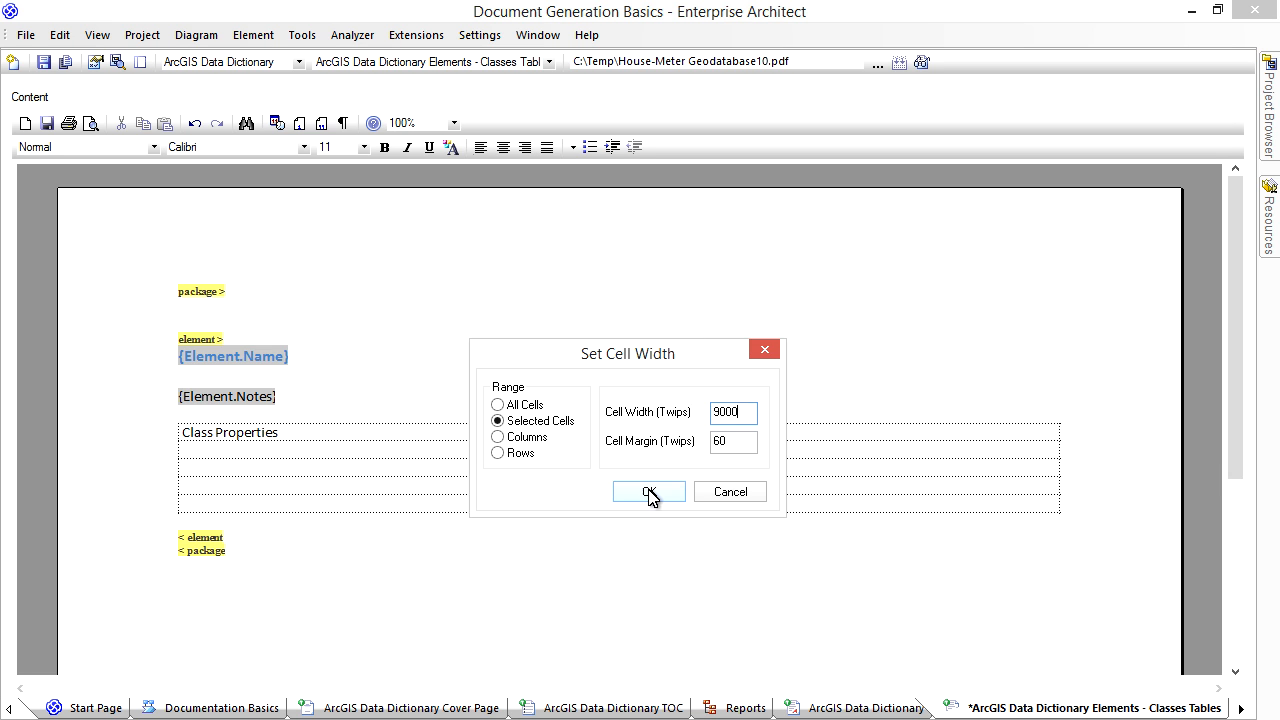
{"action": "left_click", "coordinate": [649, 493]}
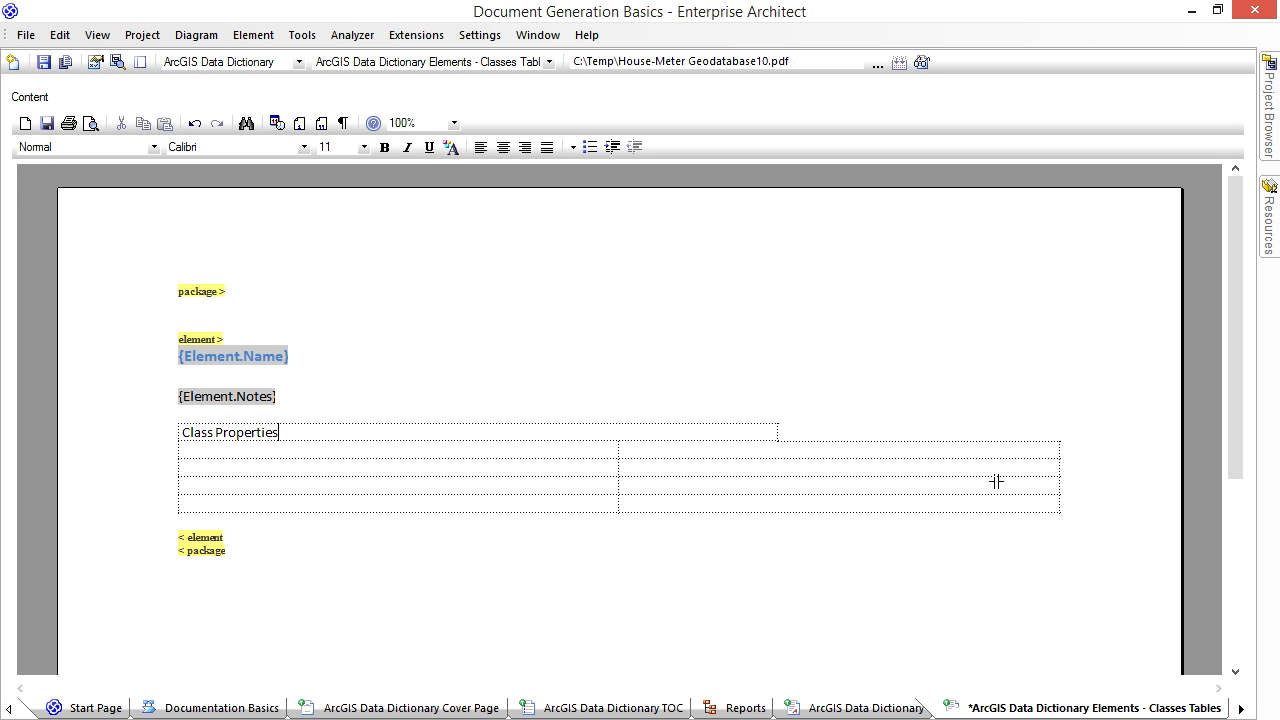
{"action": "left_click_drag", "start_coordinate": [779, 491], "coordinate": [777, 492]}
{"action": "left_click_drag", "start_coordinate": [547, 472], "coordinate": [447, 476]}
- Set the Class Properties row to a minimum height of 450 twips
{"action": "right_click", "coordinate": [329, 433]}
{"action": "mouse_move", "coordinate": [420, 385]}
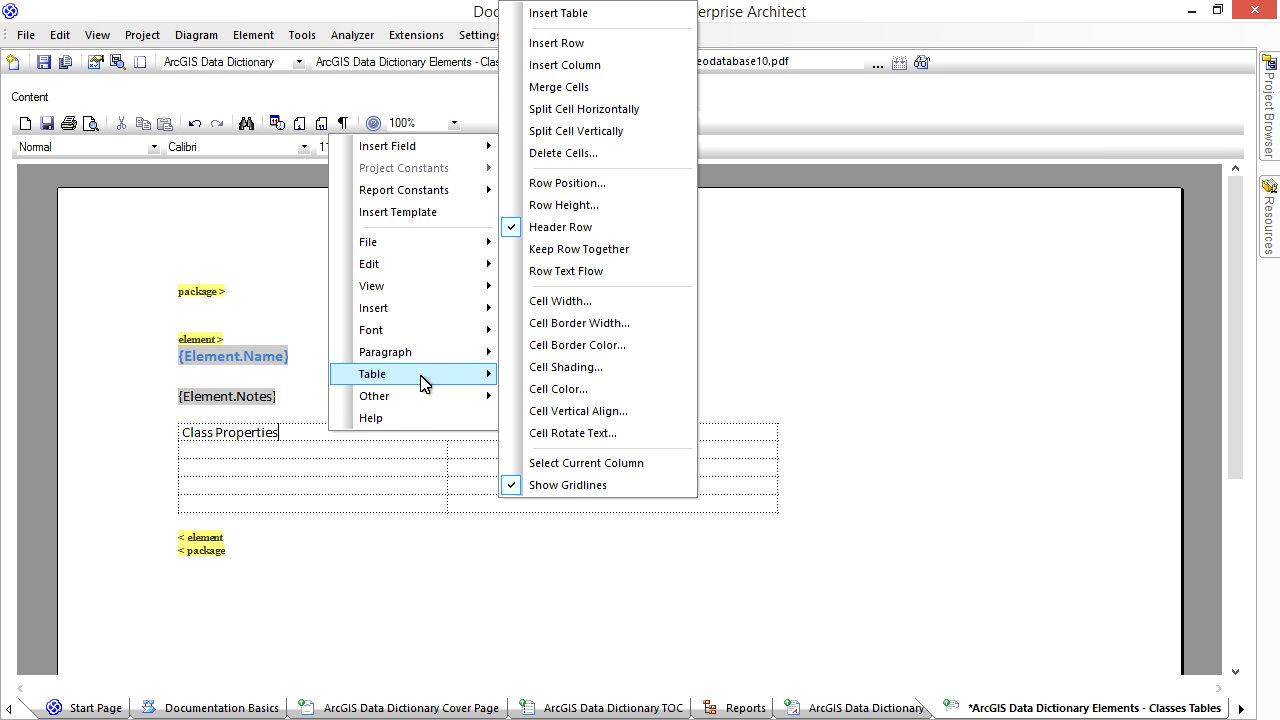
{"action": "left_click", "coordinate": [570, 205]}
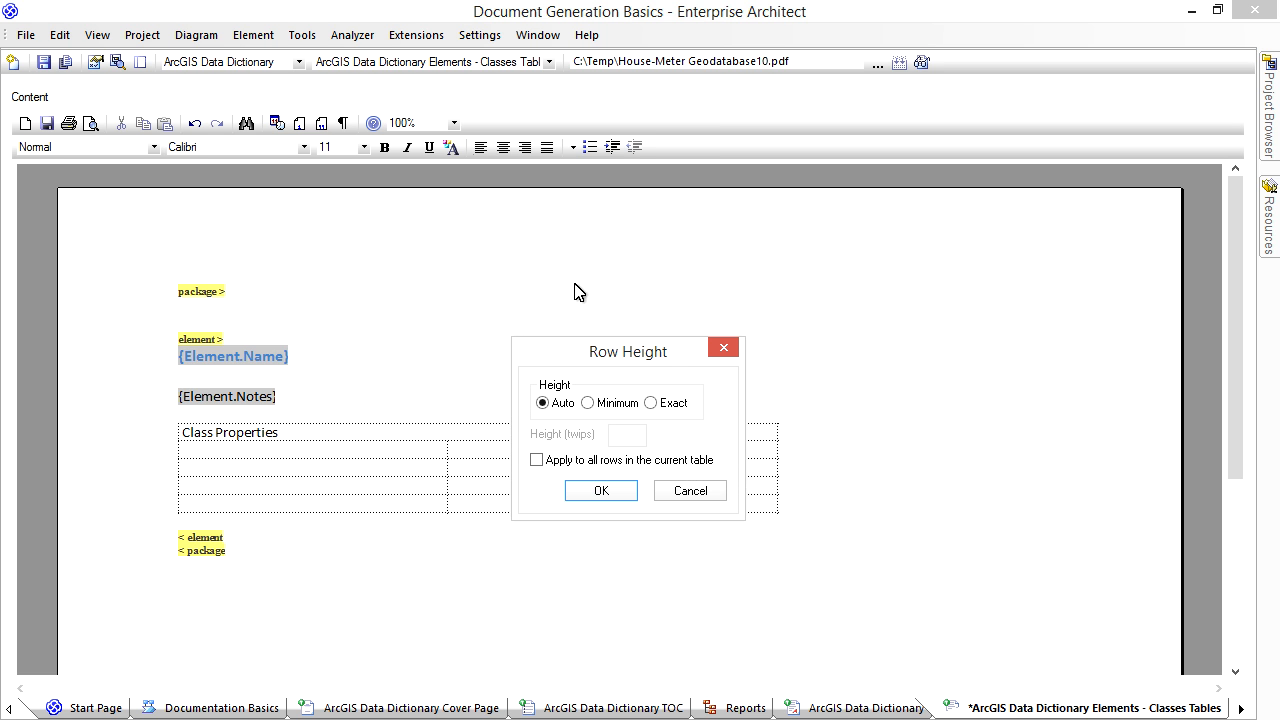
{"action": "left_click", "coordinate": [599, 406]}
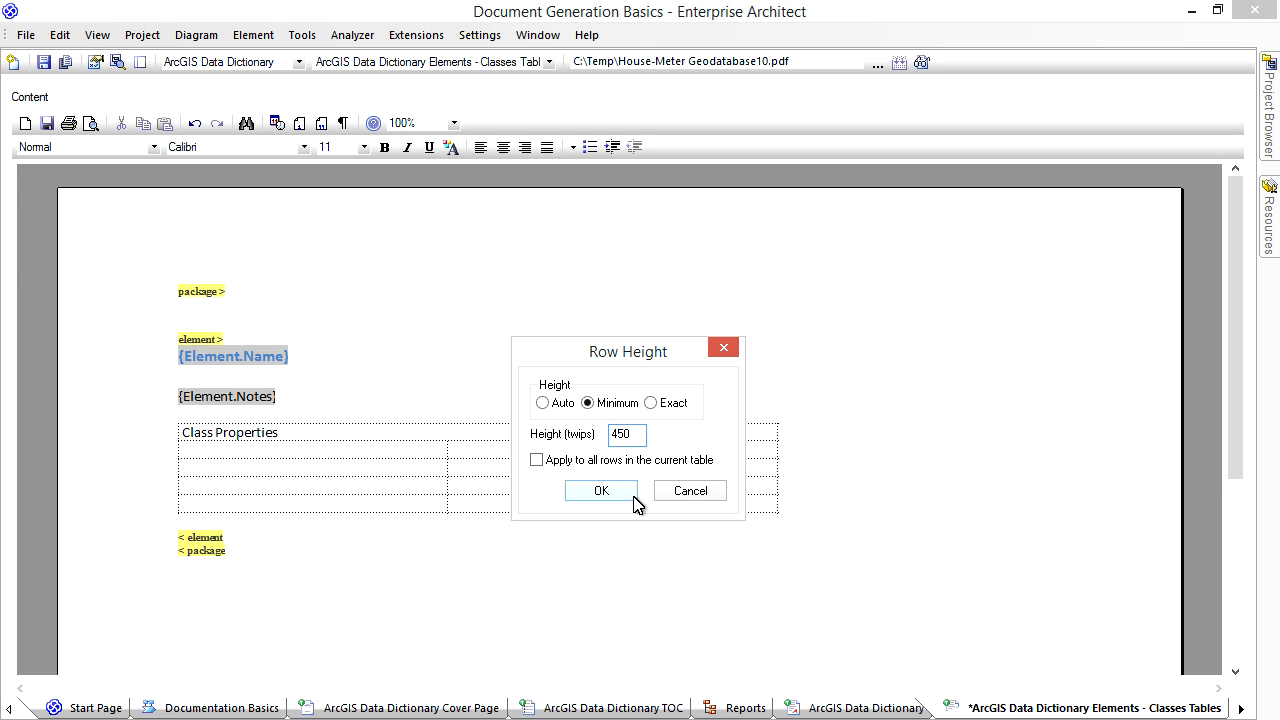
{"action": "left_click", "coordinate": [633, 494]}
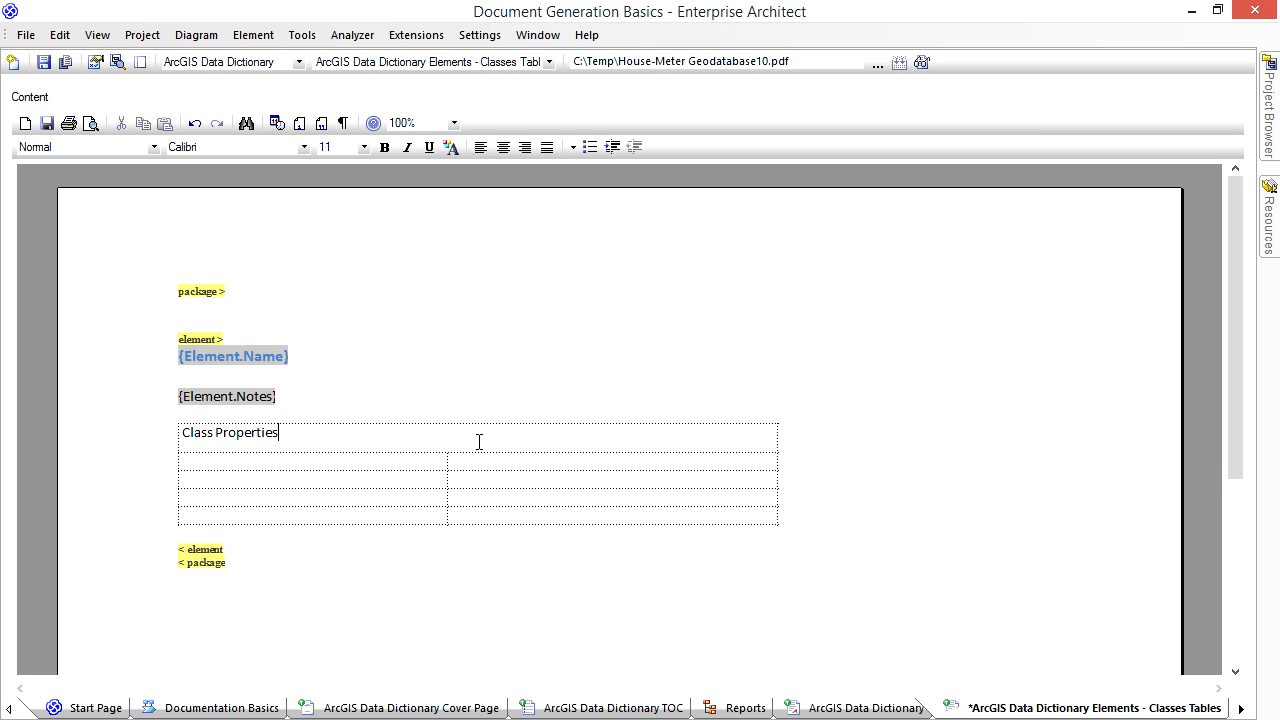
- Color only the Class Properties cell light grey with red, green and blue values of 245
{"action": "right_click", "coordinate": [464, 441]}
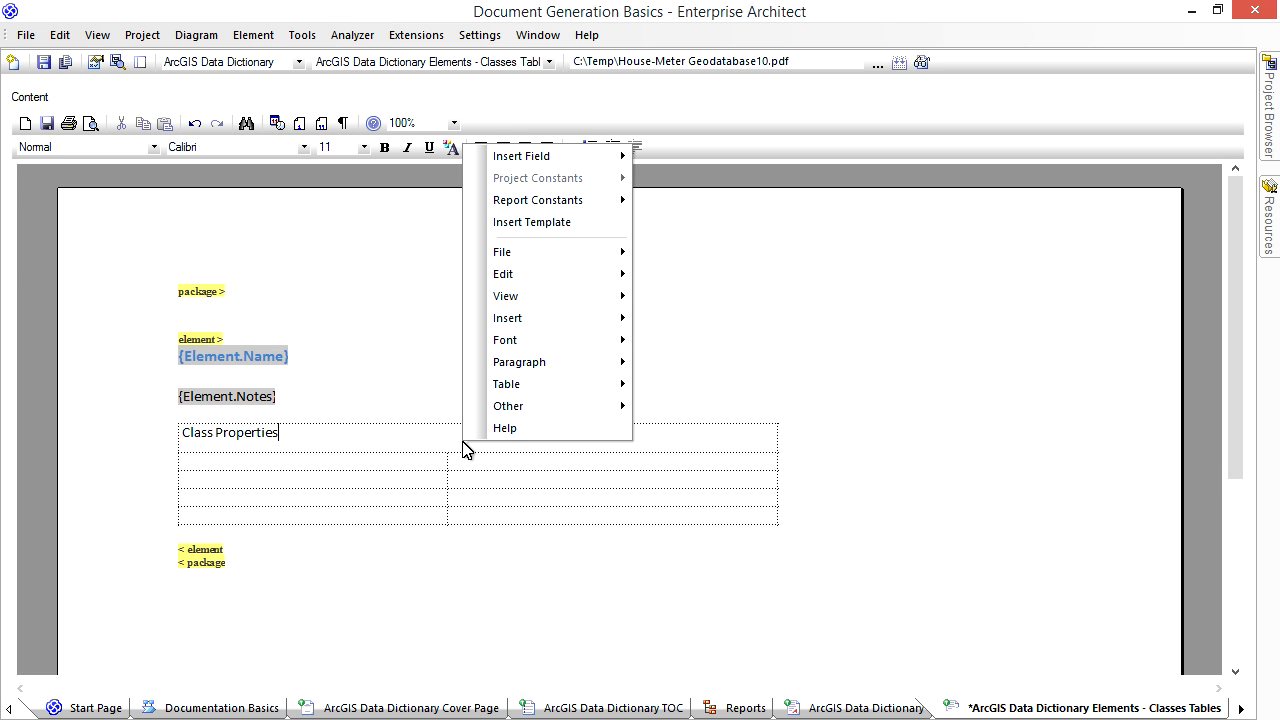
{"action": "mouse_move", "coordinate": [525, 408]}
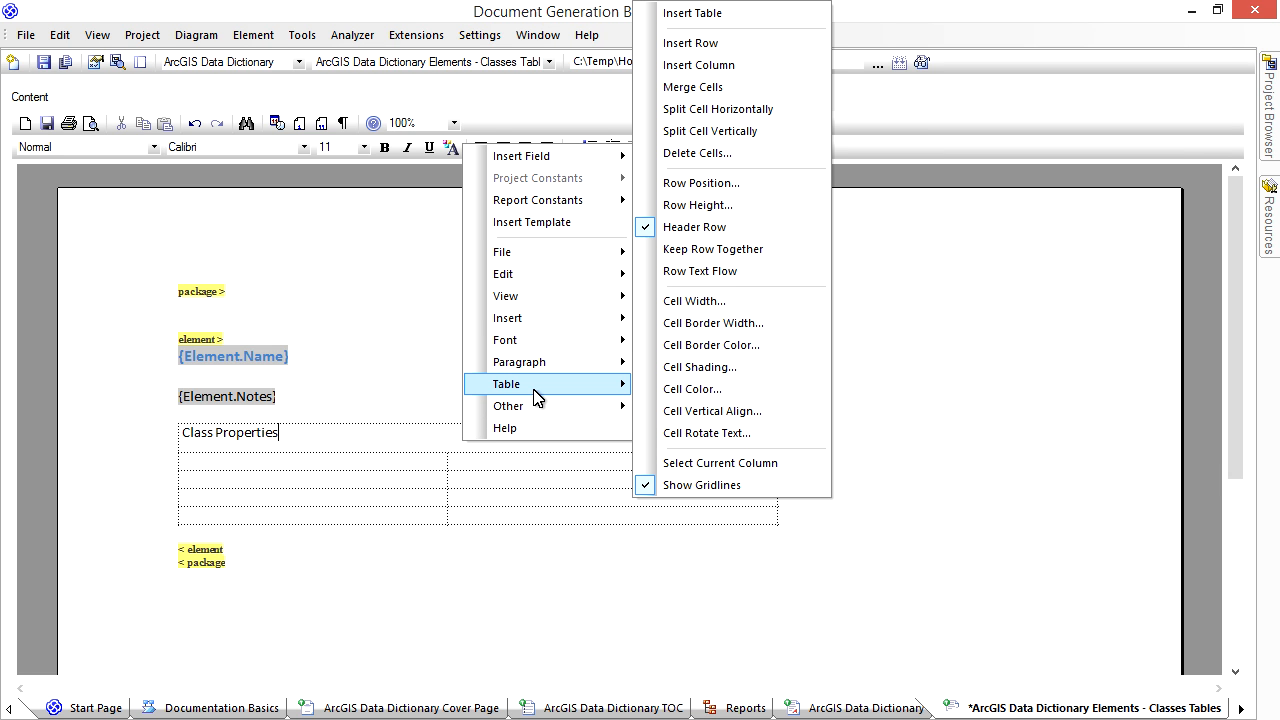
{"action": "left_click", "coordinate": [690, 395]}
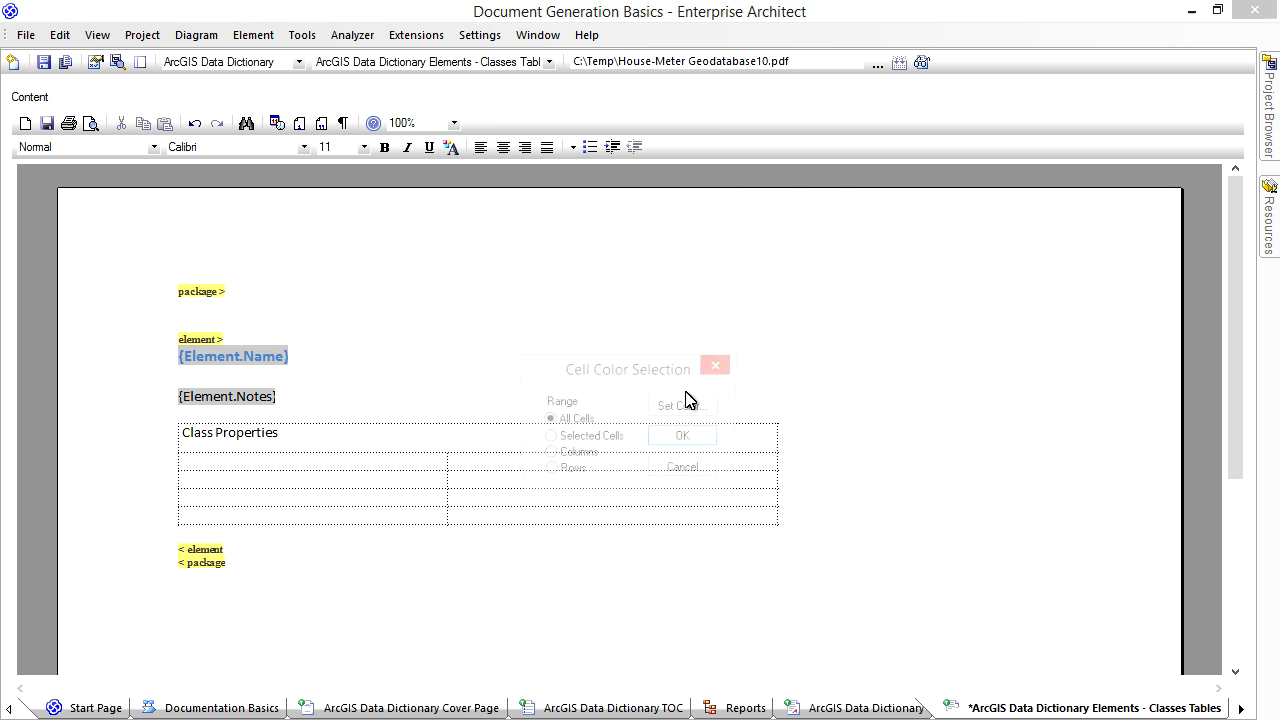
{"action": "left_click", "coordinate": [603, 445]}
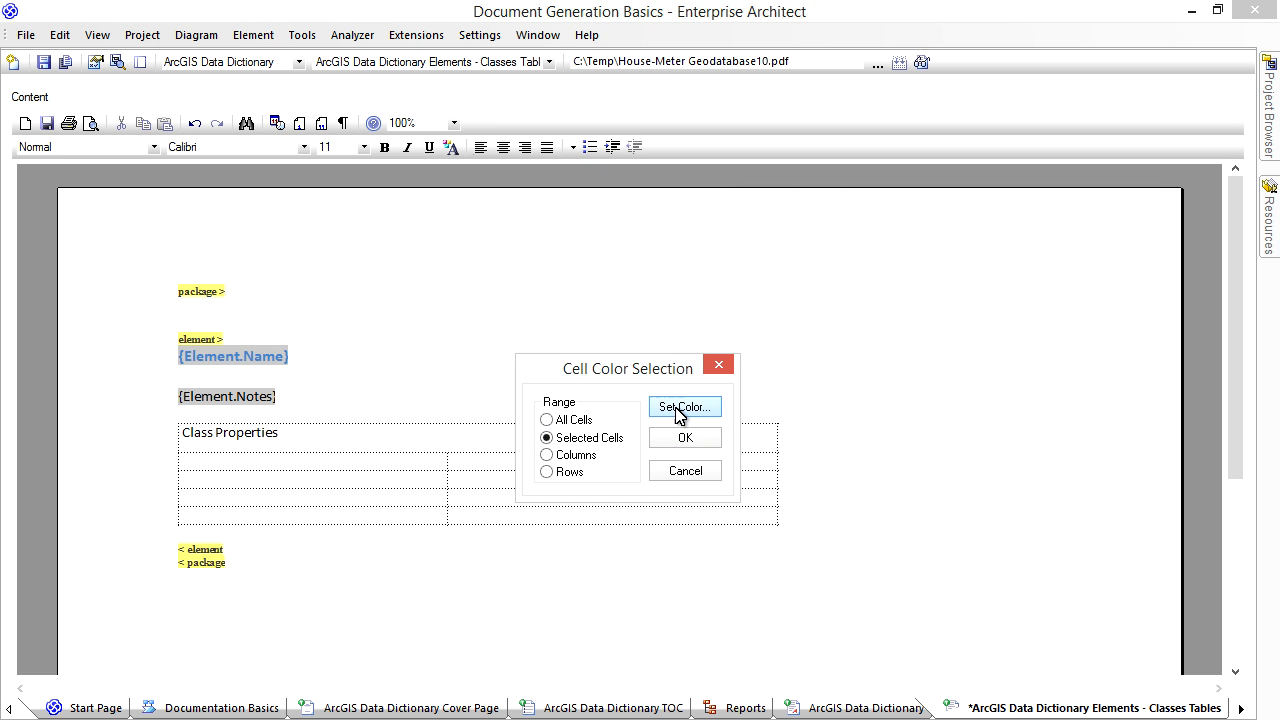
{"action": "left_click", "coordinate": [675, 407]}
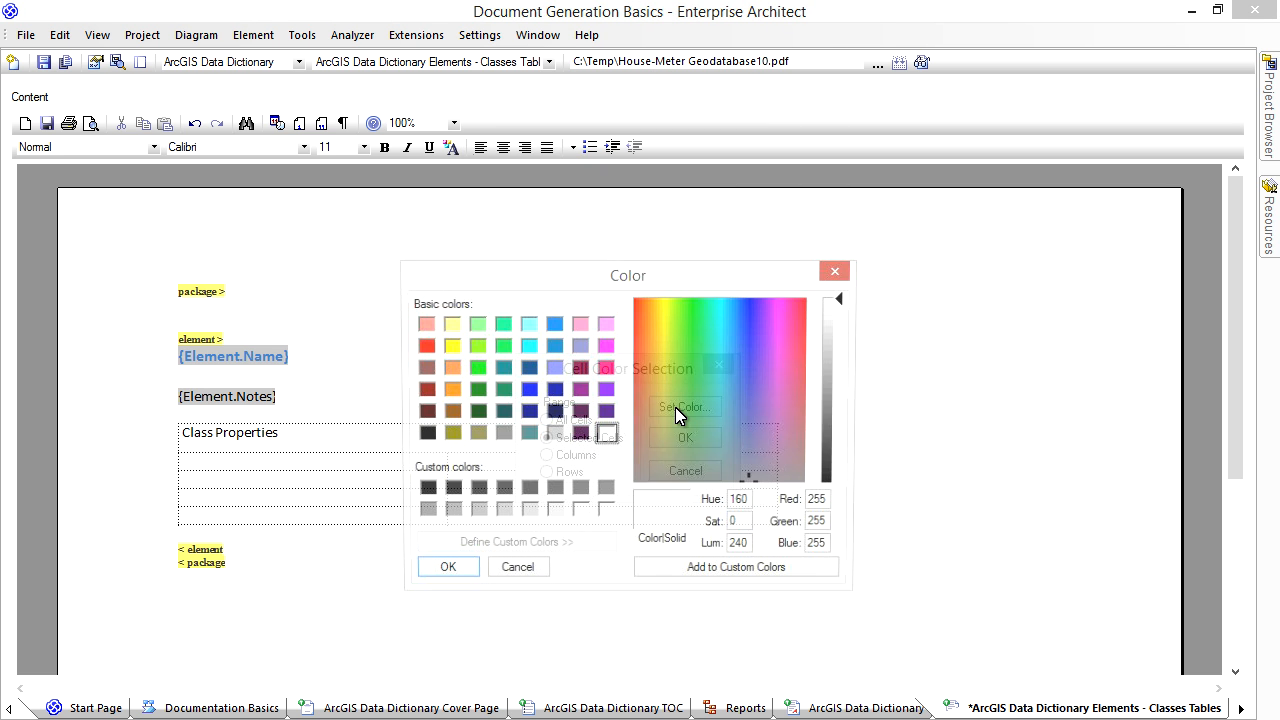
{"action": "left_click", "coordinate": [445, 573]}
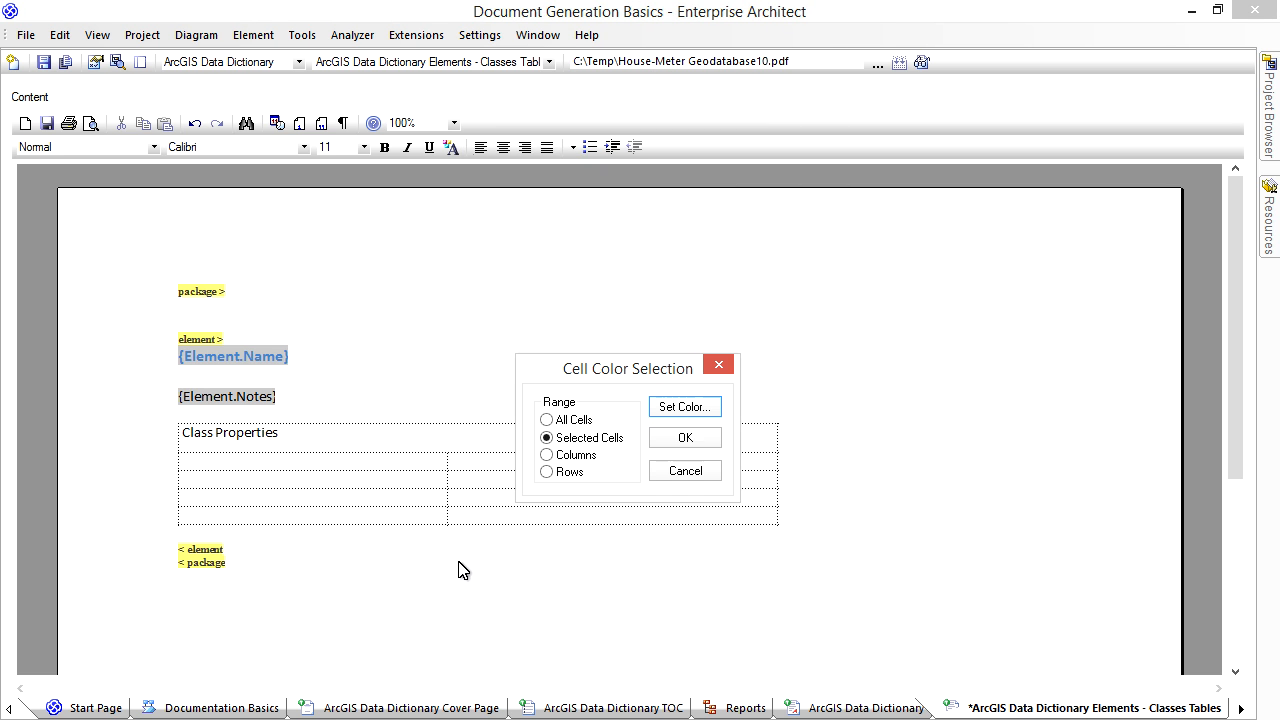
{"action": "left_click", "coordinate": [685, 437]}
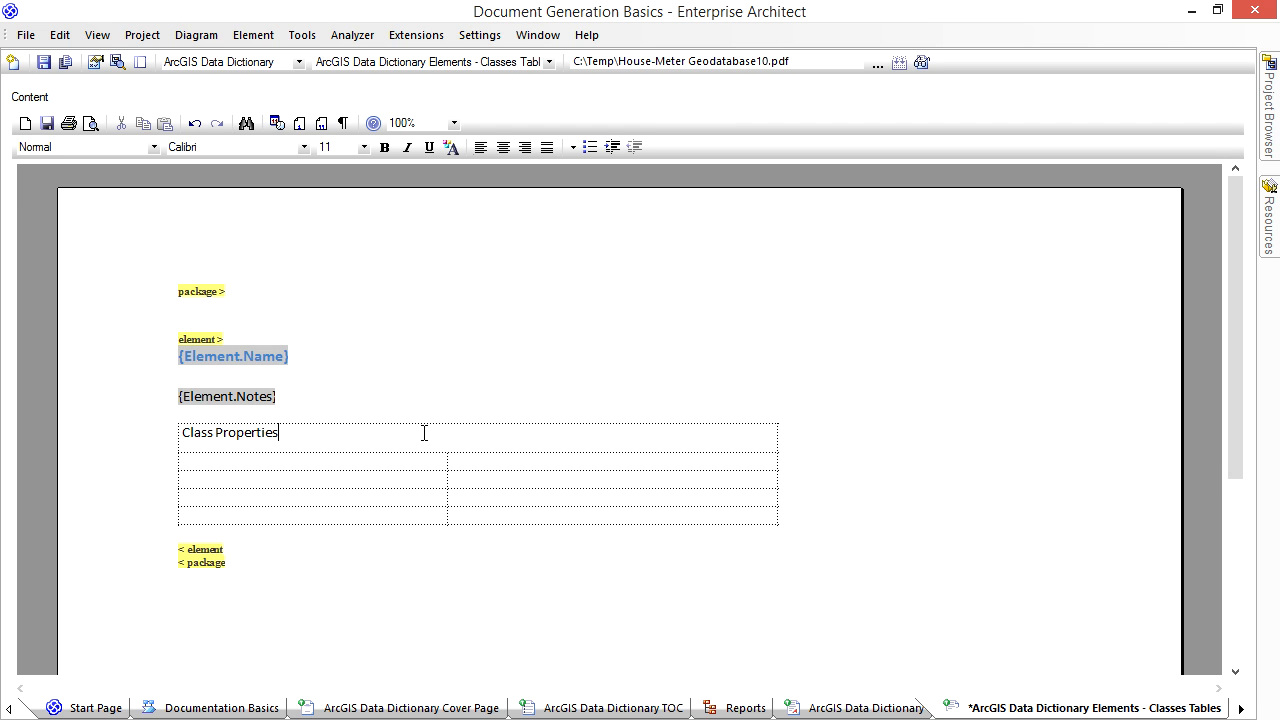
- Apply the Table Heading Light style to the "Class Properties" text
{"action": "key", "text": "ctrl+shift+Left"}
{"action": "key", "text": "ctrl+shift+Left"}
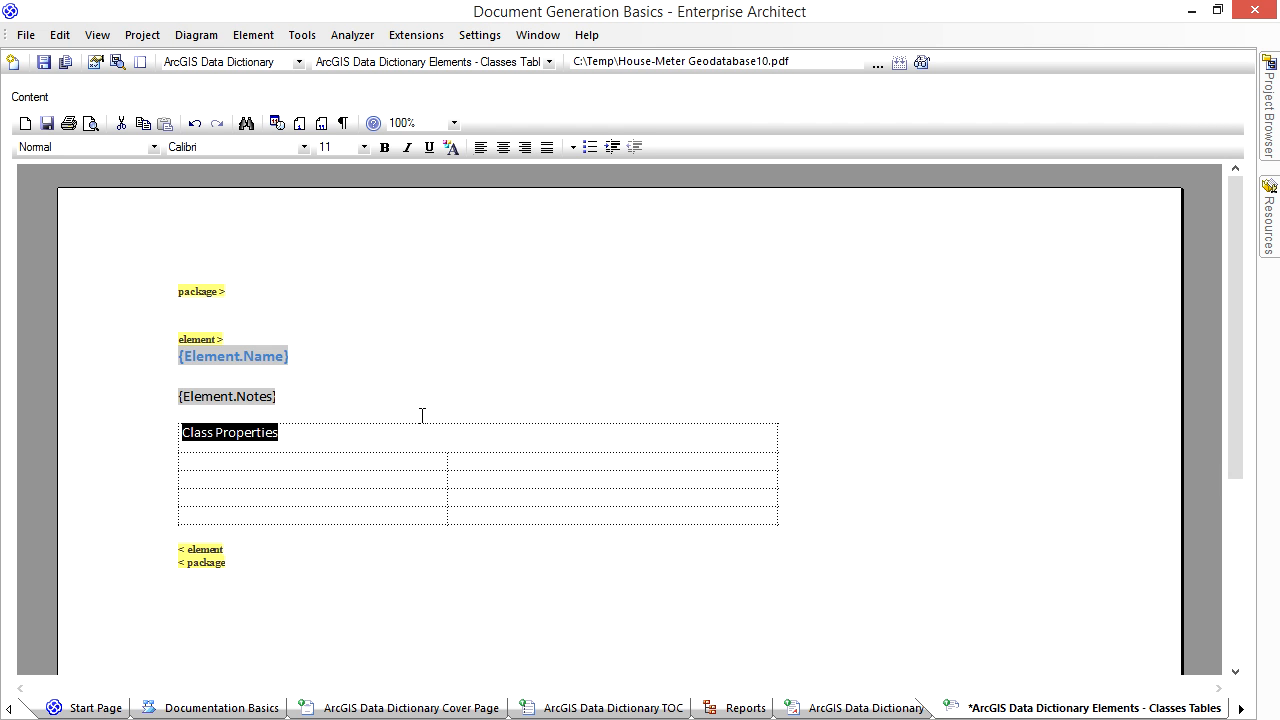
{"action": "left_click", "coordinate": [153, 147]}
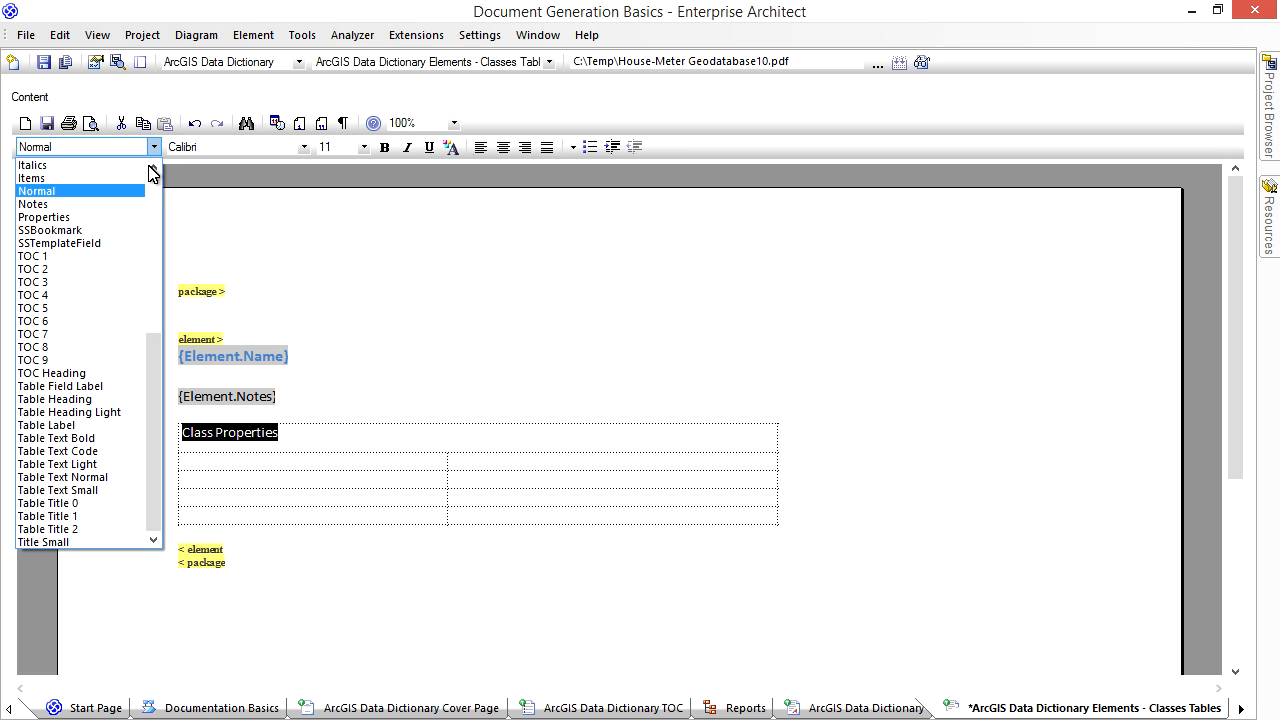
{"action": "left_click", "coordinate": [120, 412]}
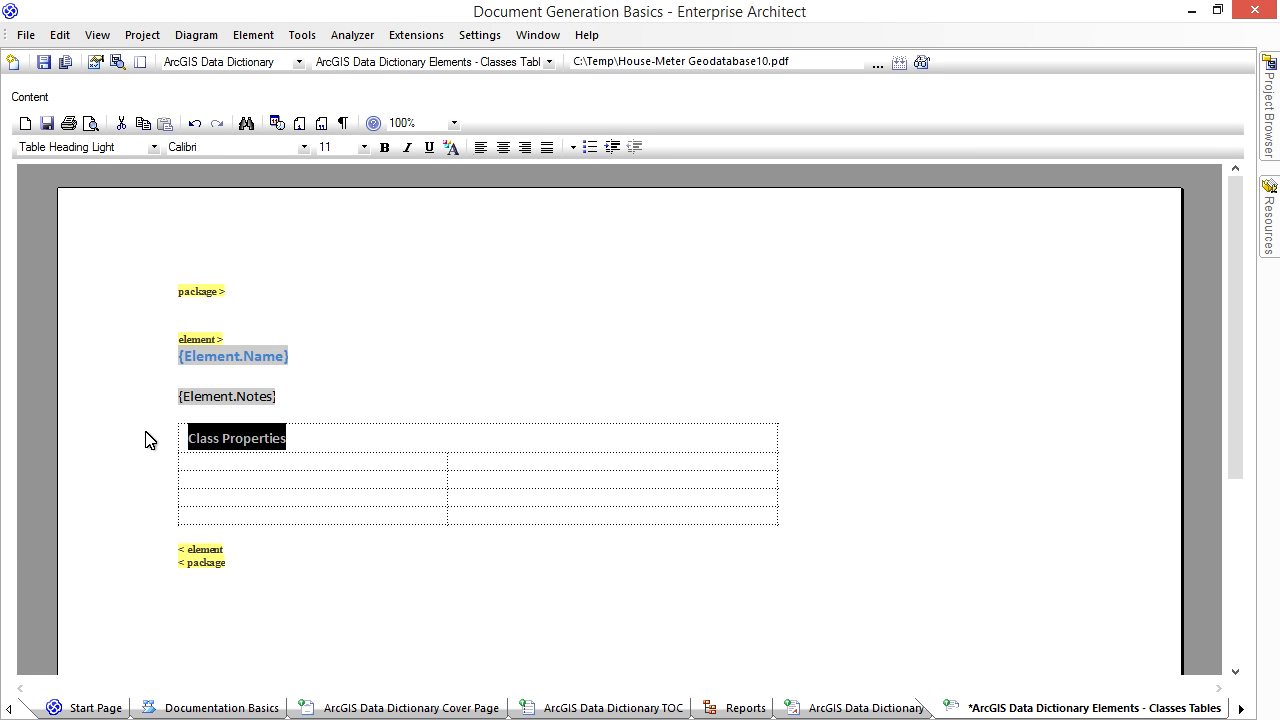
{"action": "left_click", "coordinate": [254, 466]}
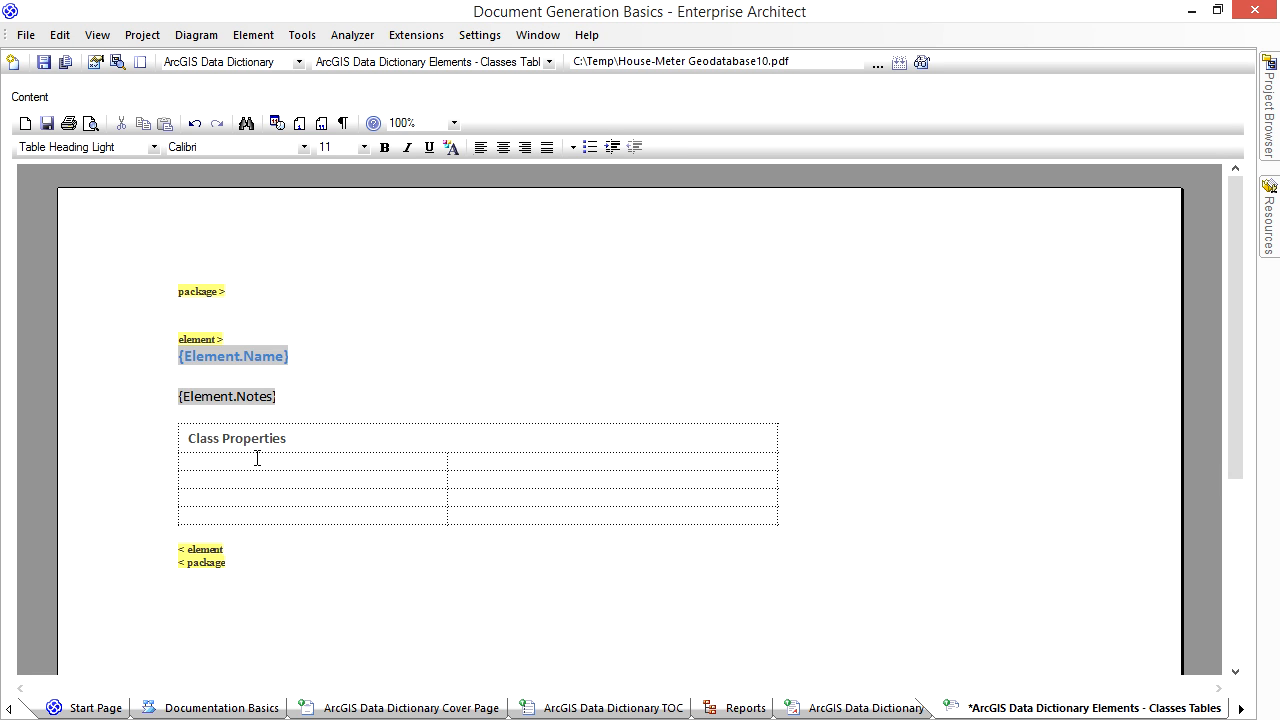
- Apply visible borders on all sides of every cell in the Class Properties table
{"action": "right_click", "coordinate": [257, 465]}
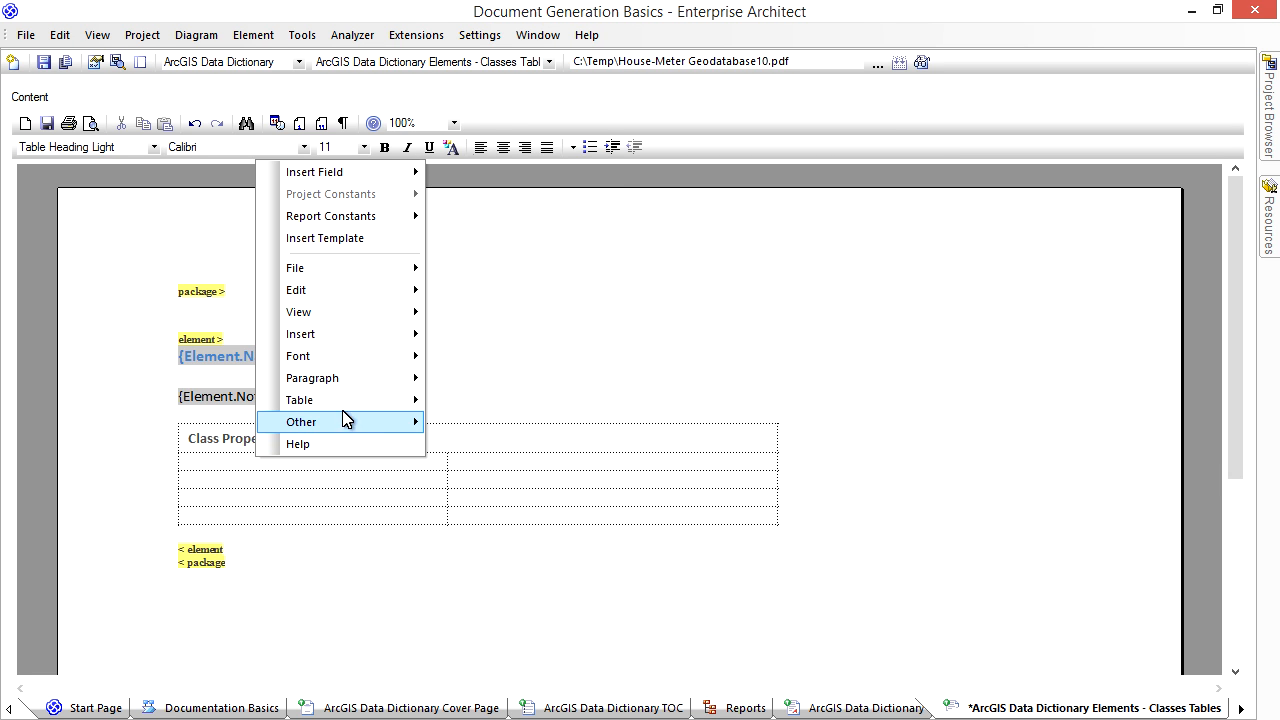
{"action": "mouse_move", "coordinate": [349, 409]}
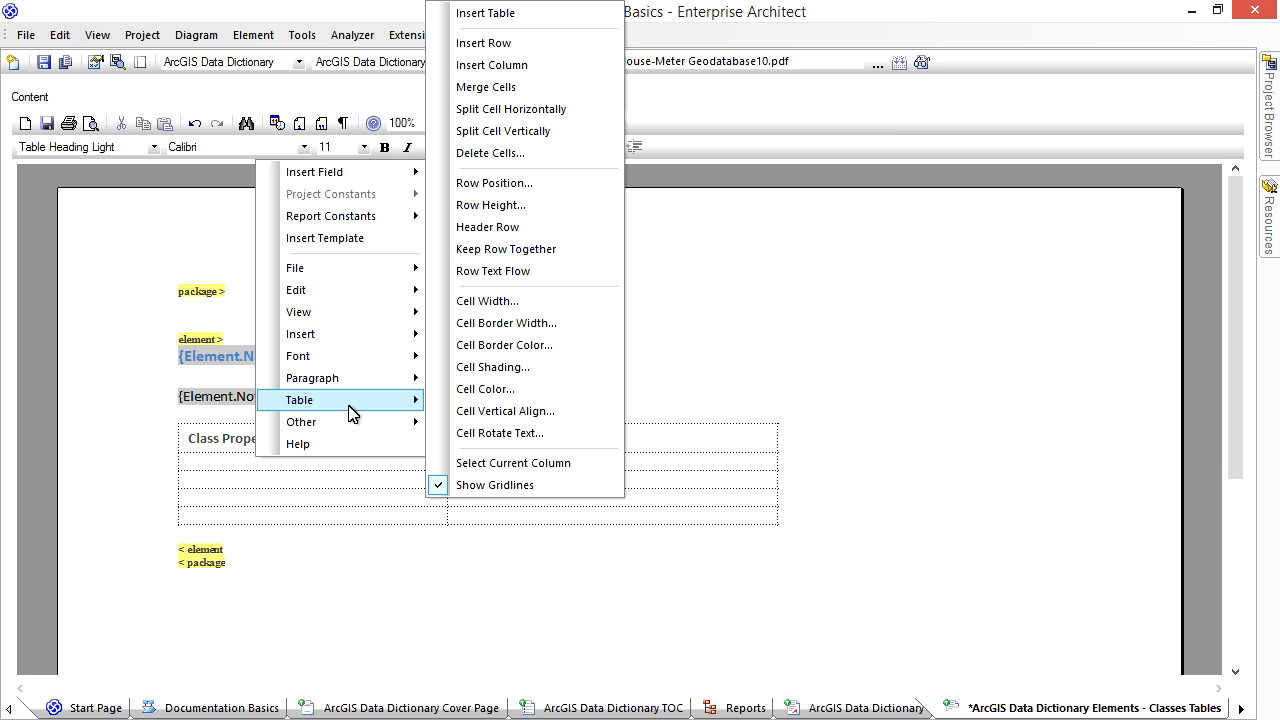
{"action": "left_click", "coordinate": [503, 326]}
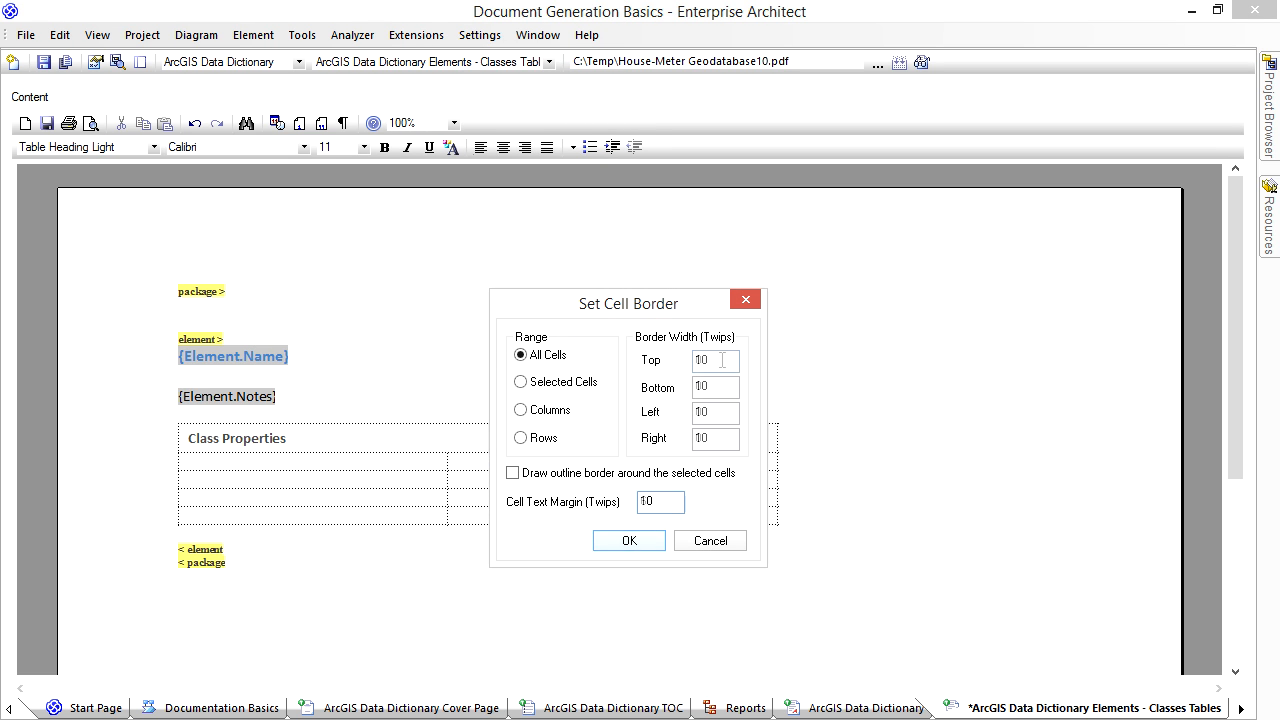
{"action": "left_click", "coordinate": [630, 540]}
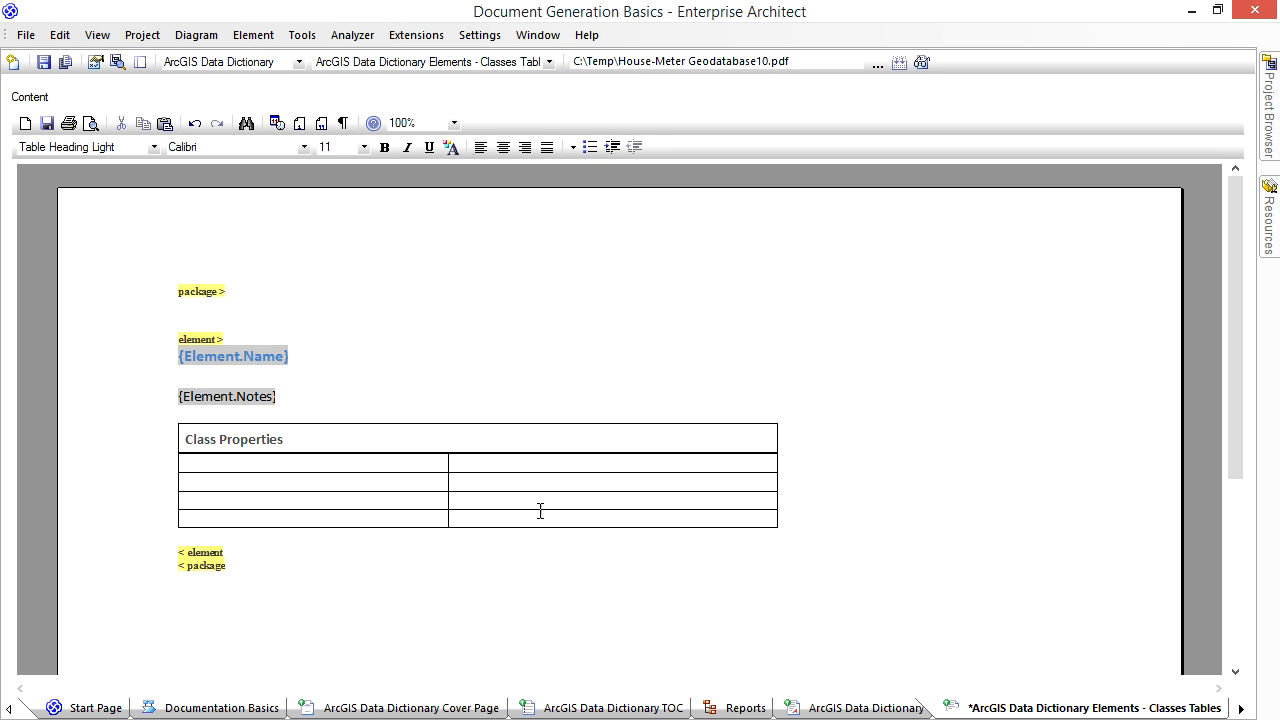
- Color all cell borders of the Class Properties table light grey with red, green and blue values of 191
{"action": "right_click", "coordinate": [418, 468]}
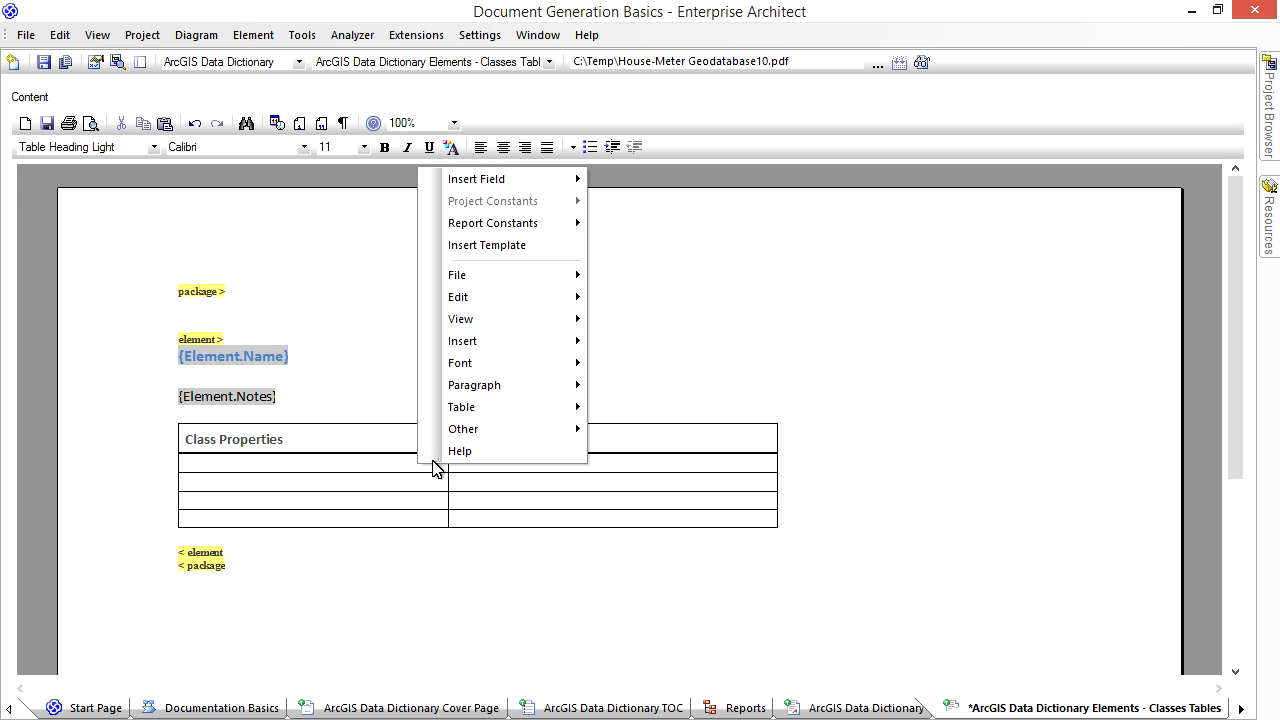
{"action": "mouse_move", "coordinate": [487, 413]}
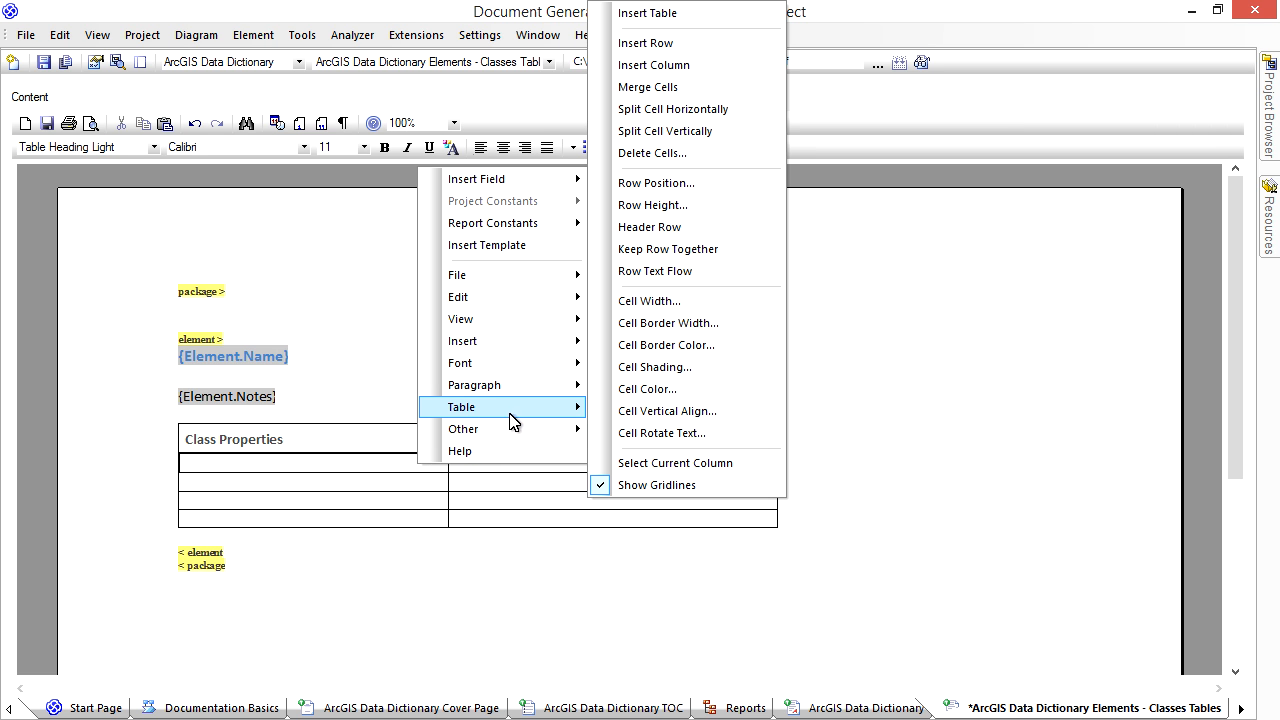
{"action": "left_click", "coordinate": [690, 347]}
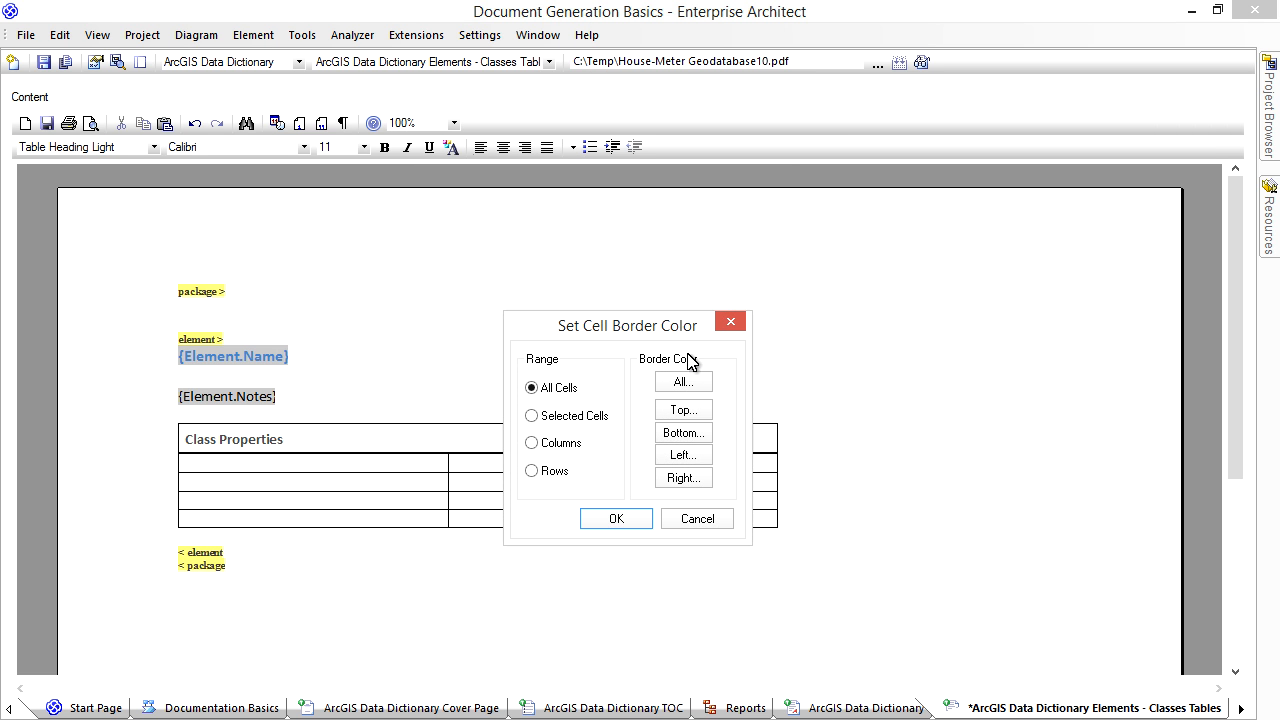
{"action": "left_click", "coordinate": [684, 382]}
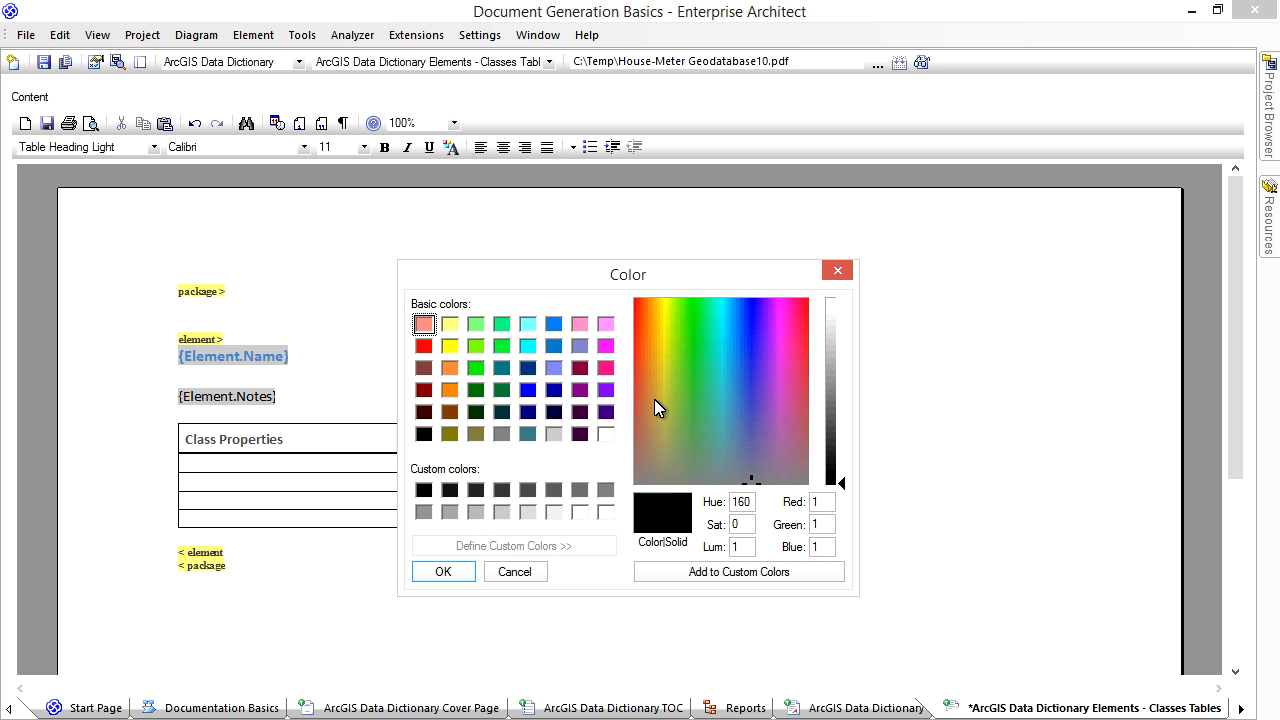
{"action": "left_click", "coordinate": [502, 512]}
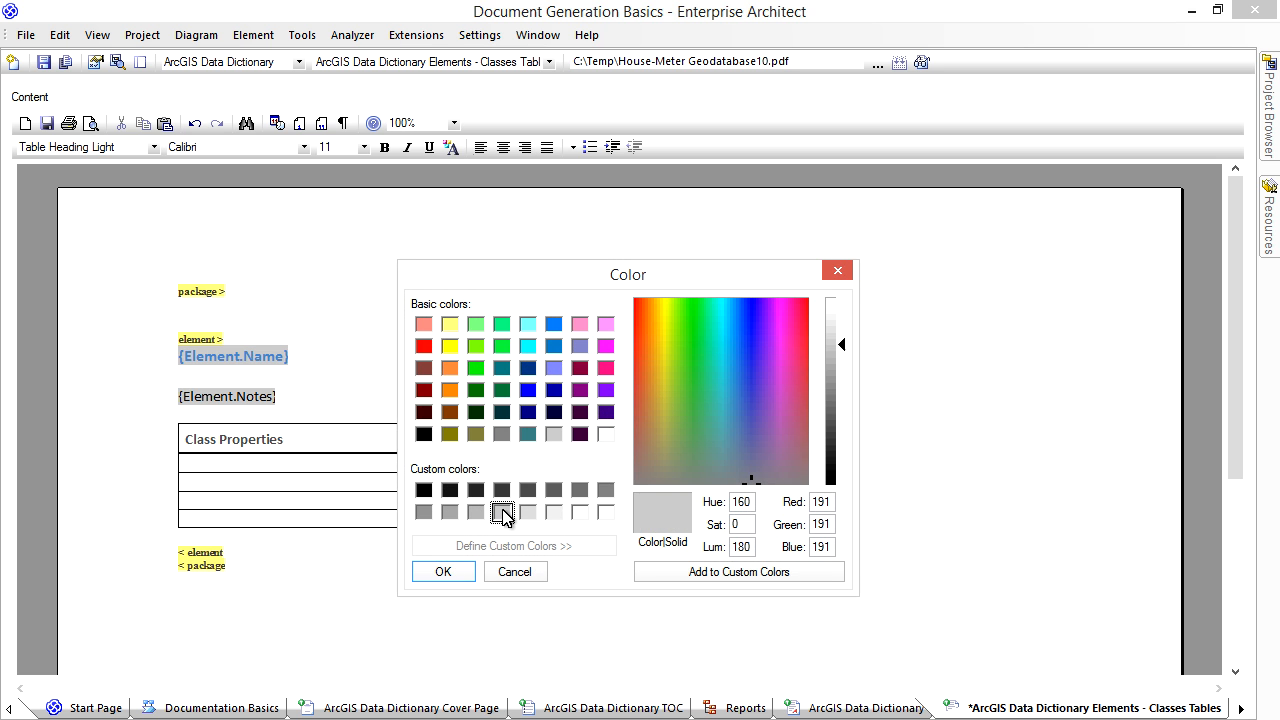
{"action": "left_click", "coordinate": [462, 573]}
{"action": "left_click", "coordinate": [613, 519]}
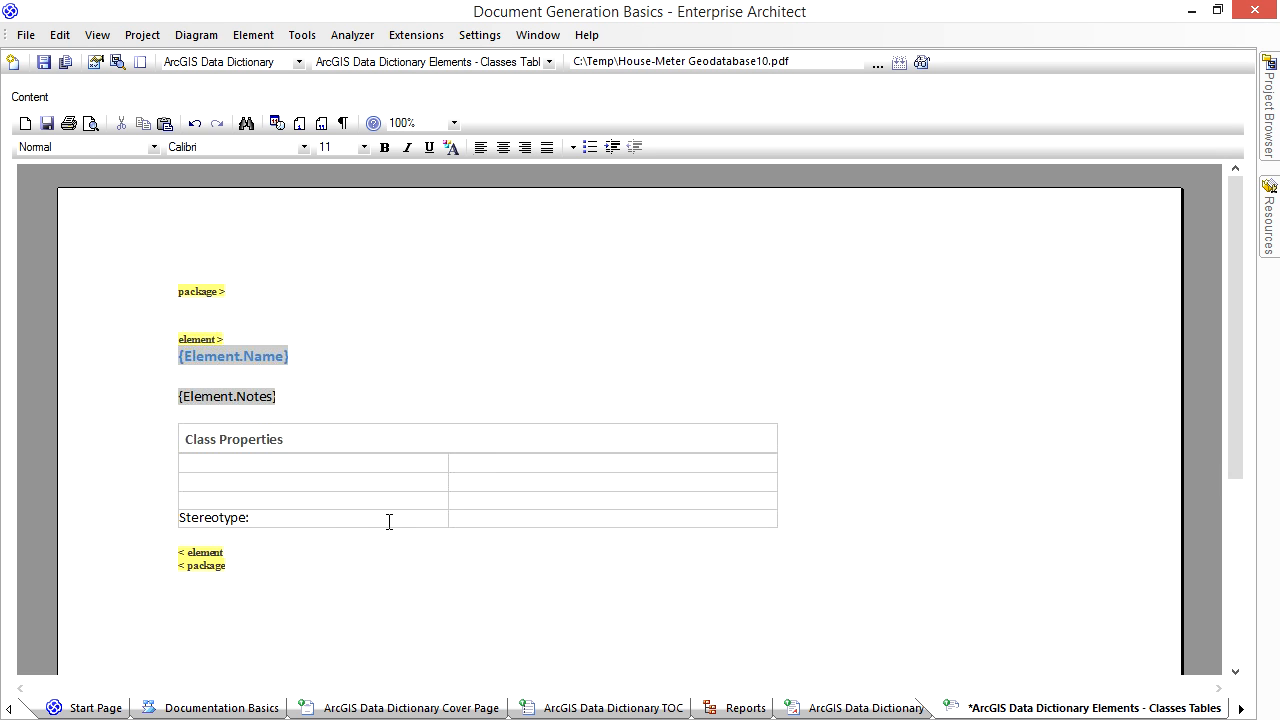
- Insert the element's Stereotype field in the cell beside the "Stereotype:" label in the table's last row
{"action": "right_click", "coordinate": [472, 521]}
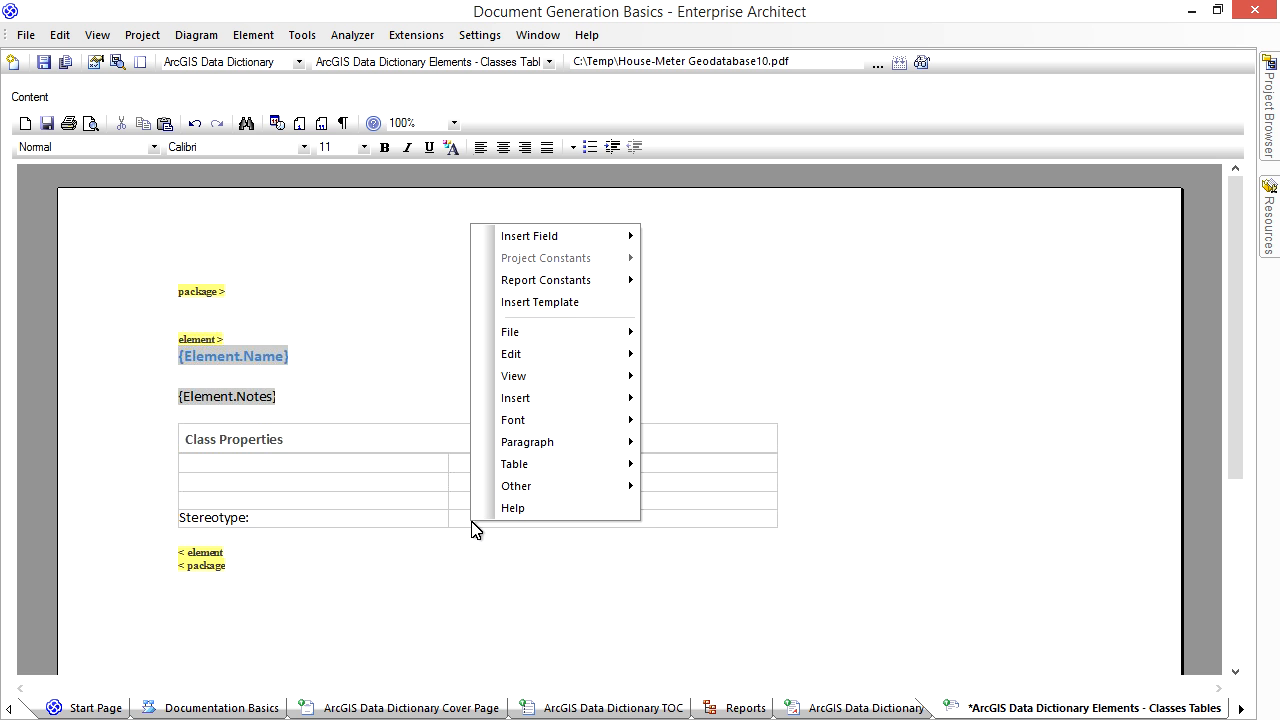
{"action": "mouse_move", "coordinate": [545, 240]}
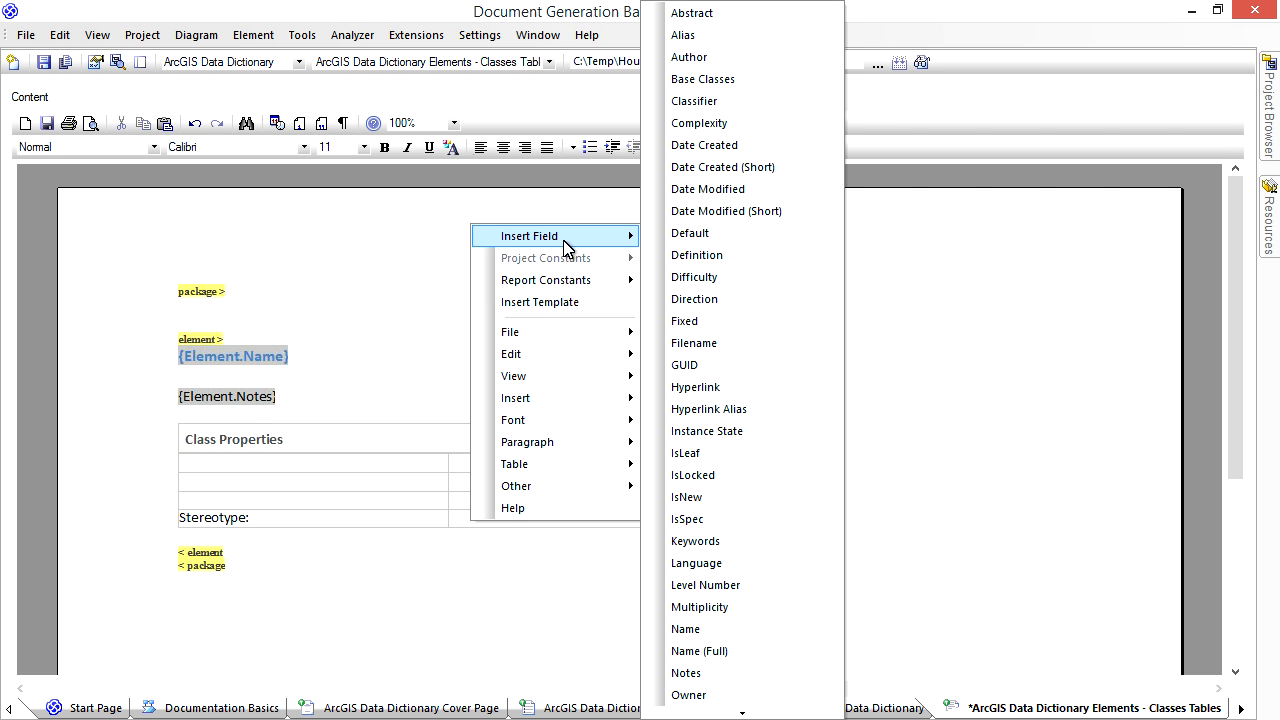
{"action": "scroll", "coordinate": [750, 680], "scroll_direction": "down", "scroll_amount": 5}
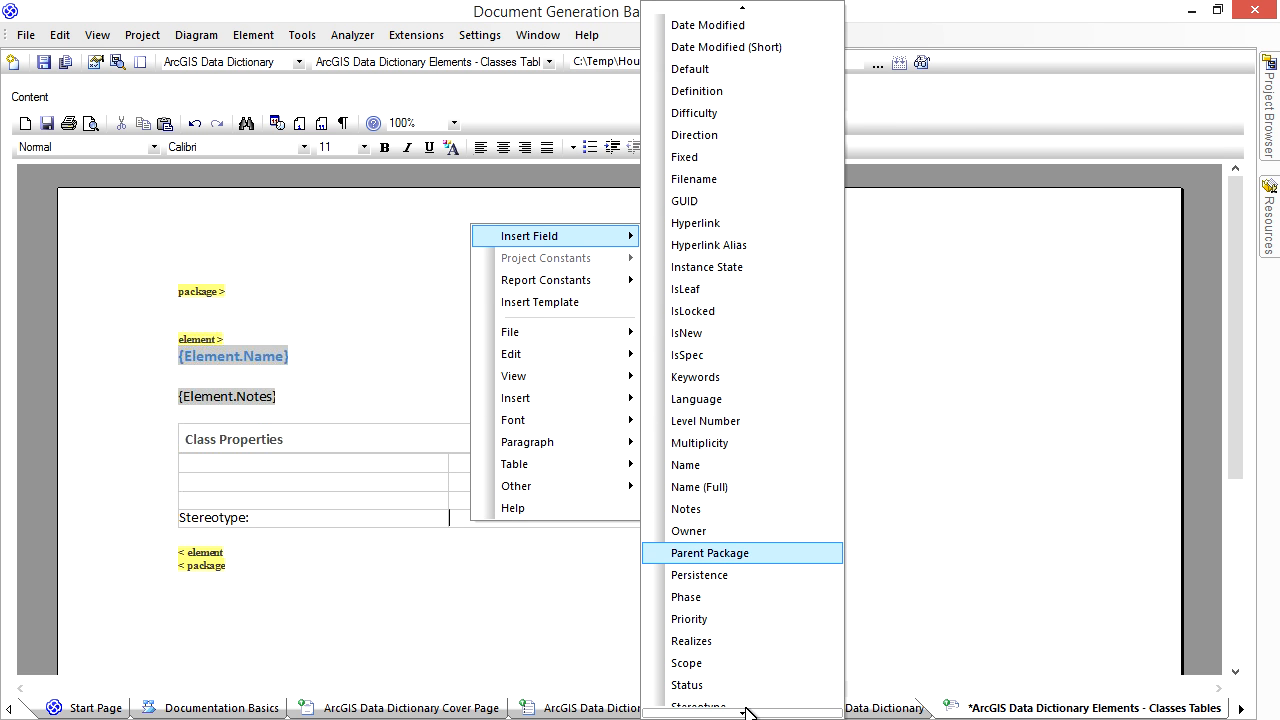
{"action": "left_click", "coordinate": [740, 622]}
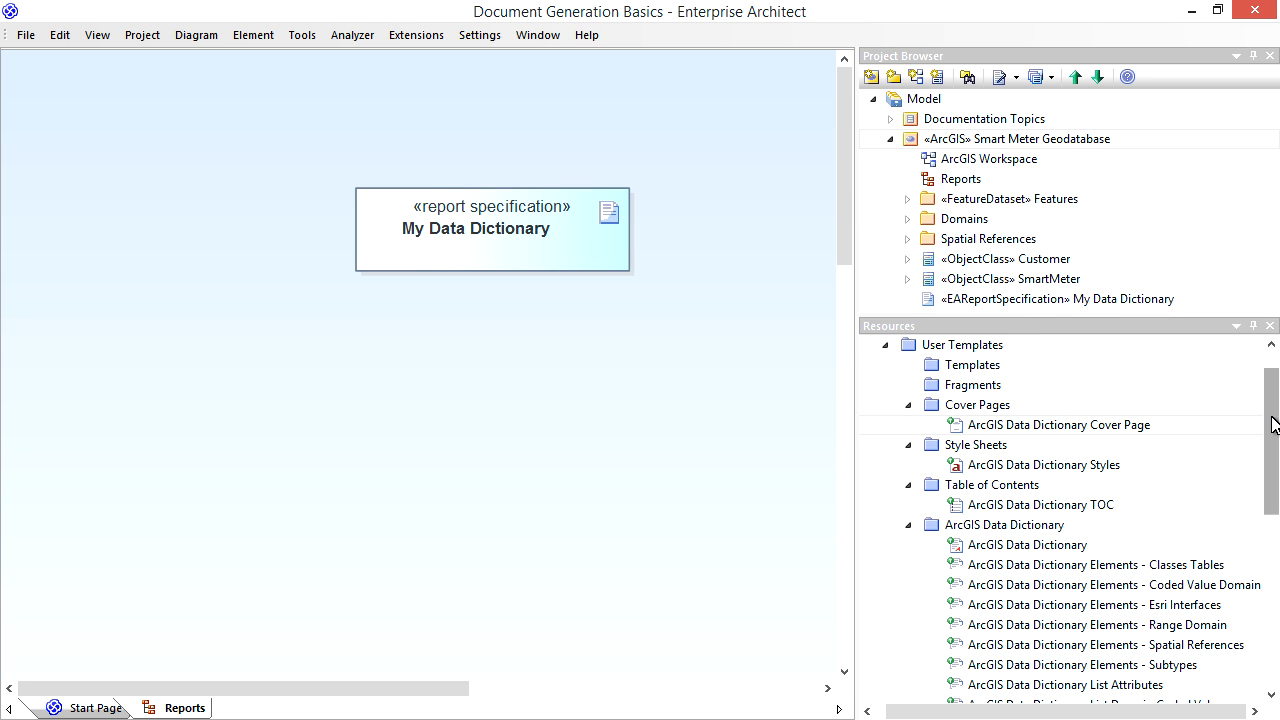
- Open document generation for the My Data Dictionary report specification and set its template to ArcGIS Data Dictionary
{"action": "left_click_drag", "start_coordinate": [1271, 423], "coordinate": [1275, 465]}
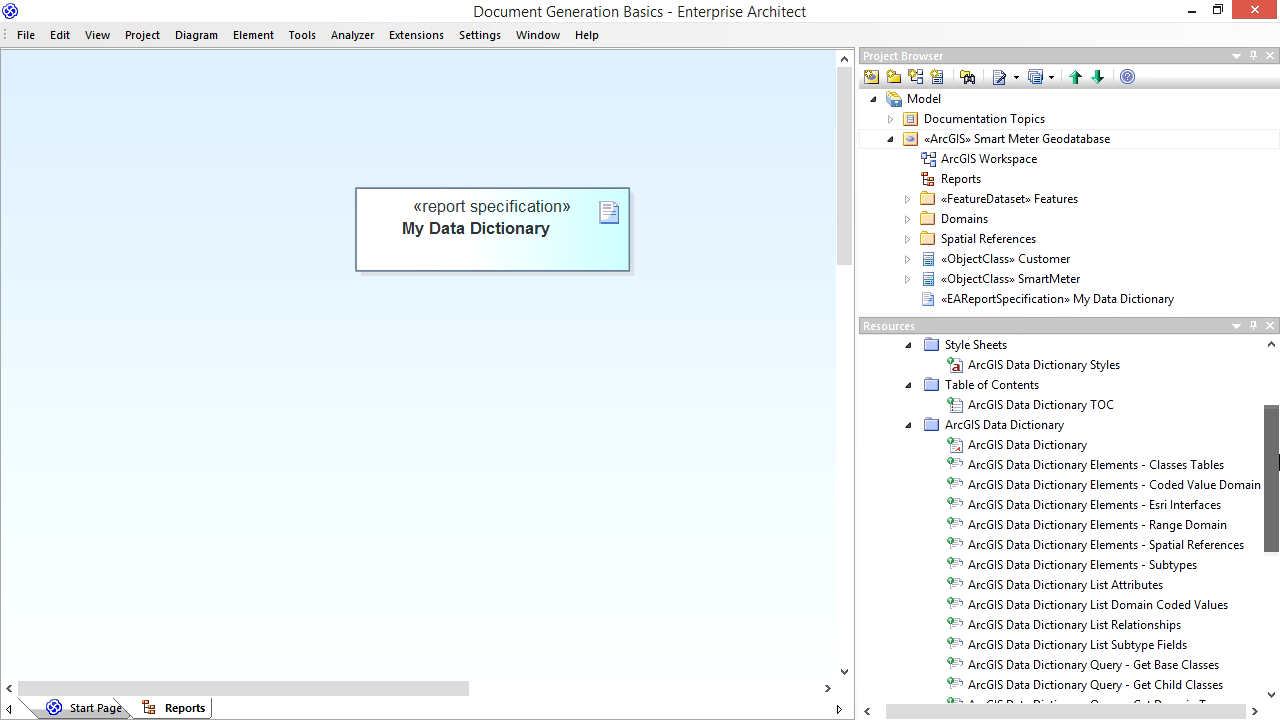
{"action": "double_click", "coordinate": [523, 263]}
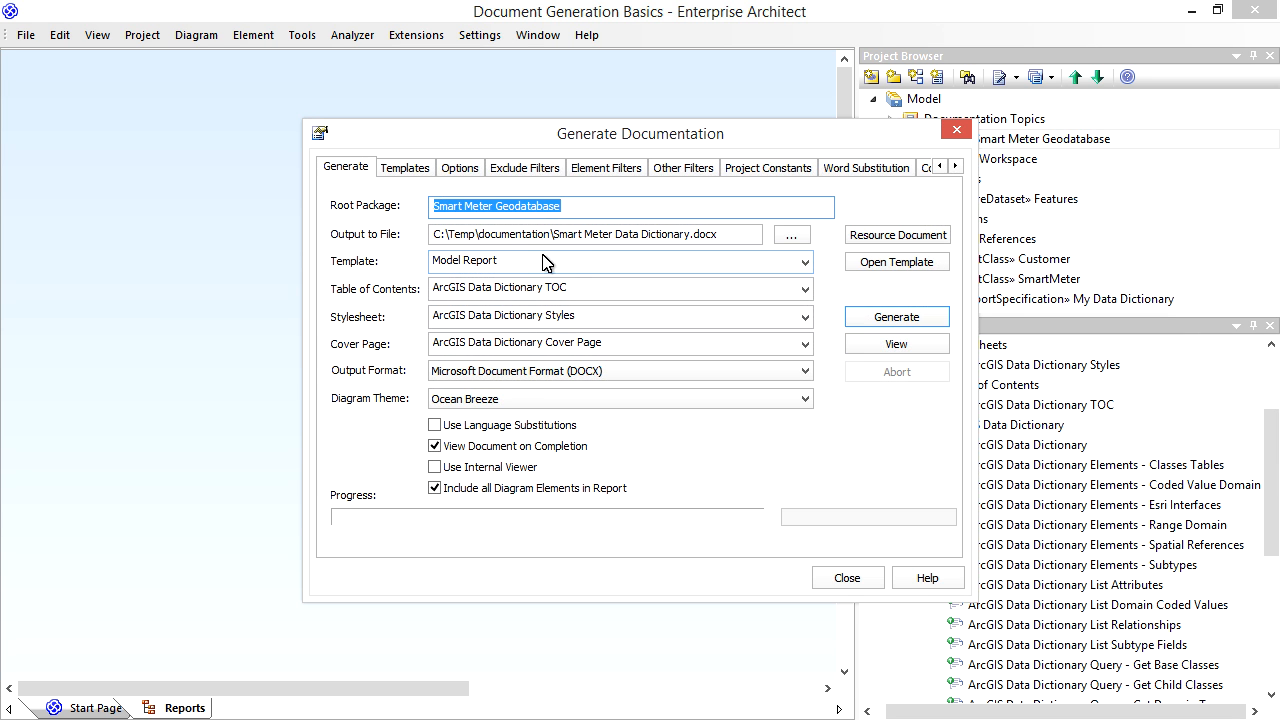
{"action": "left_click", "coordinate": [805, 262]}
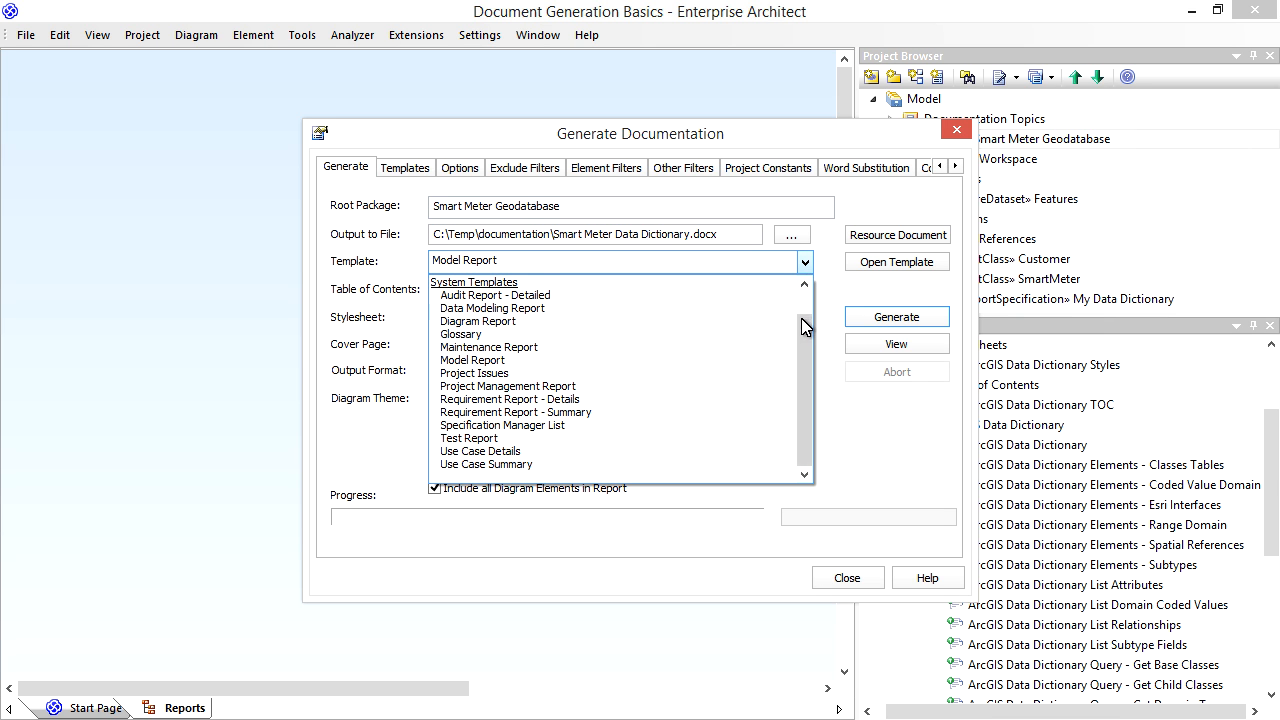
{"action": "scroll", "coordinate": [806, 323], "scroll_direction": "up", "scroll_amount": 2}
{"action": "left_click", "coordinate": [640, 317]}
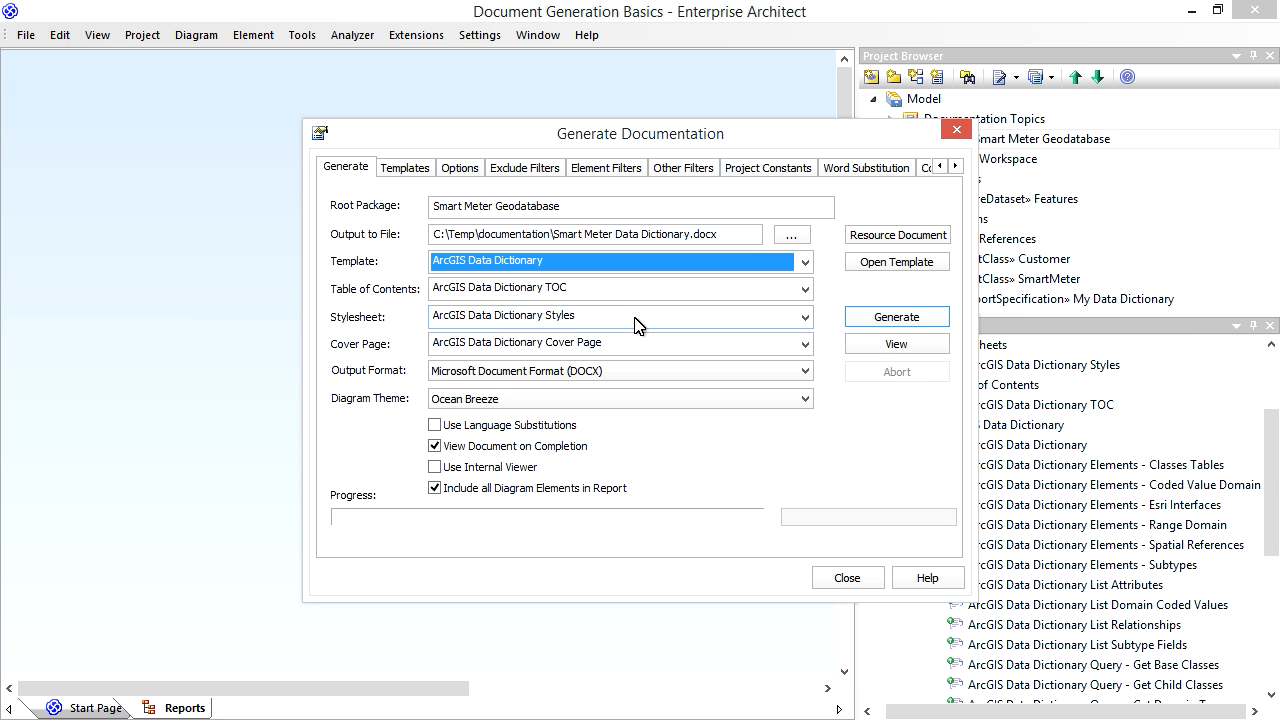
- Keep Microsoft Document Format (DOCX) as the output format and generate the Smart Meter Geodatabase documentation
{"action": "left_click", "coordinate": [806, 379]}
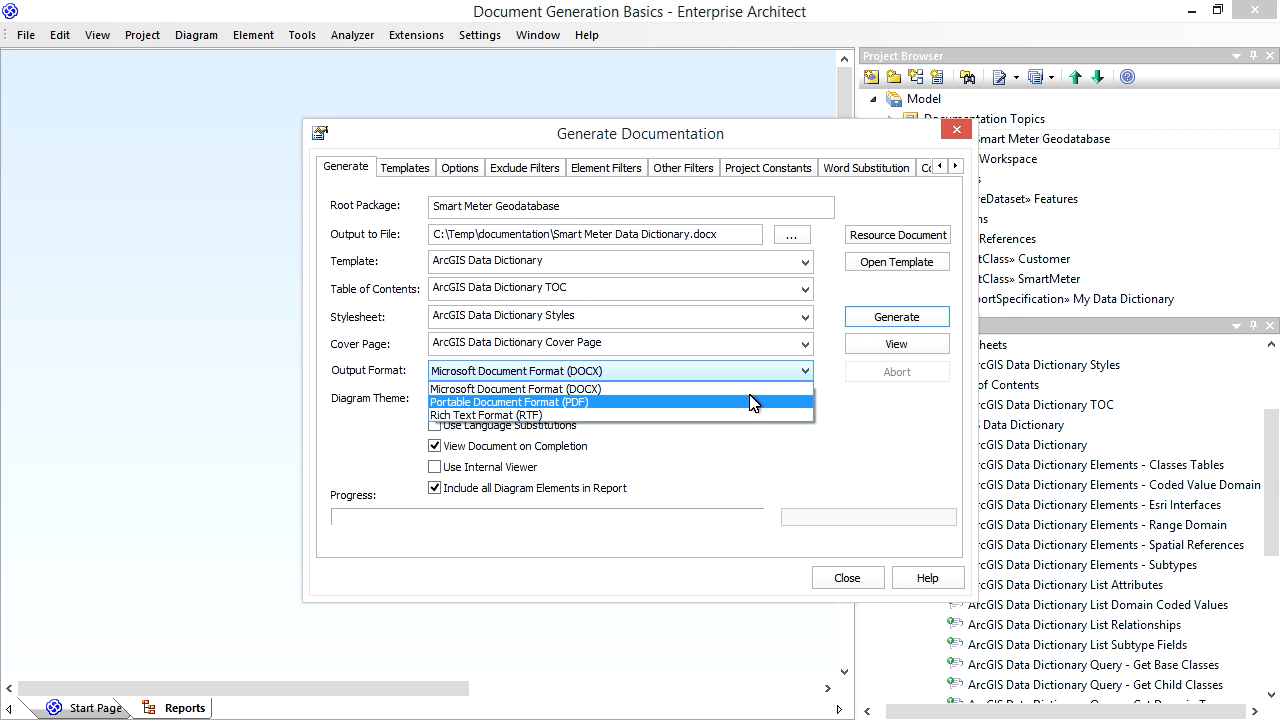
{"action": "left_click", "coordinate": [806, 376]}
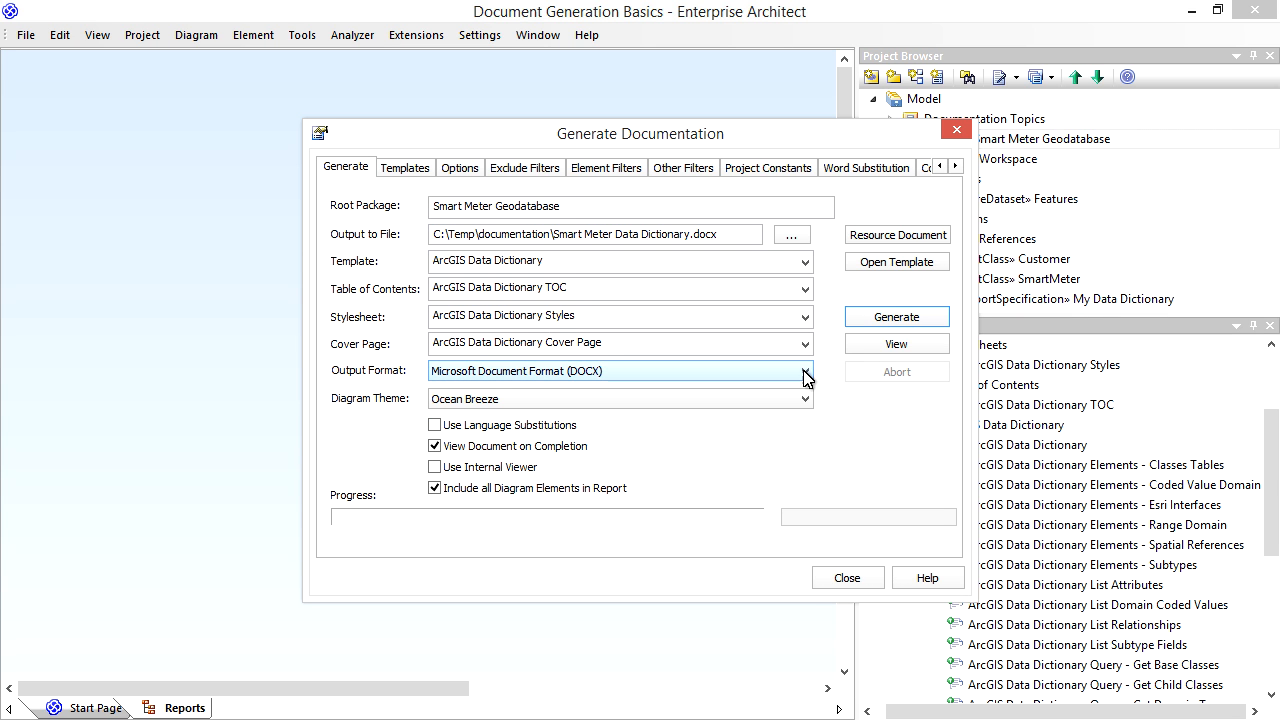
{"action": "left_click", "coordinate": [880, 326]}
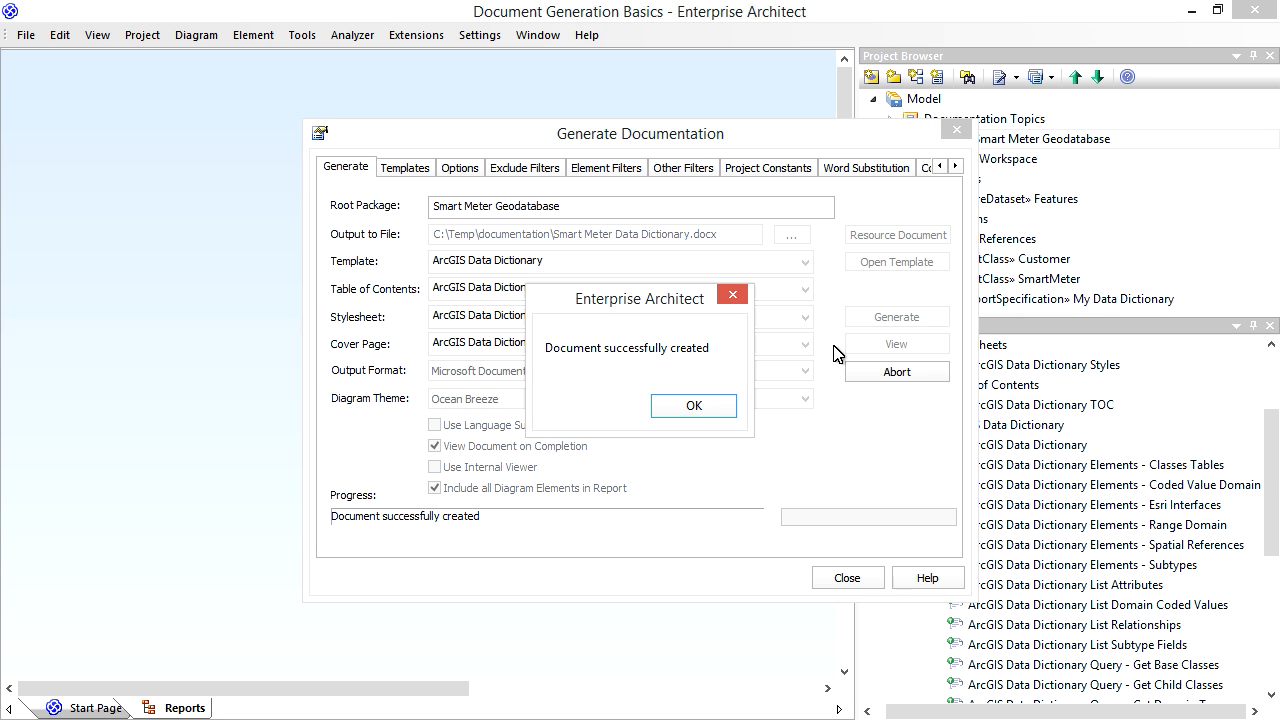
{"action": "left_click", "coordinate": [698, 404]}
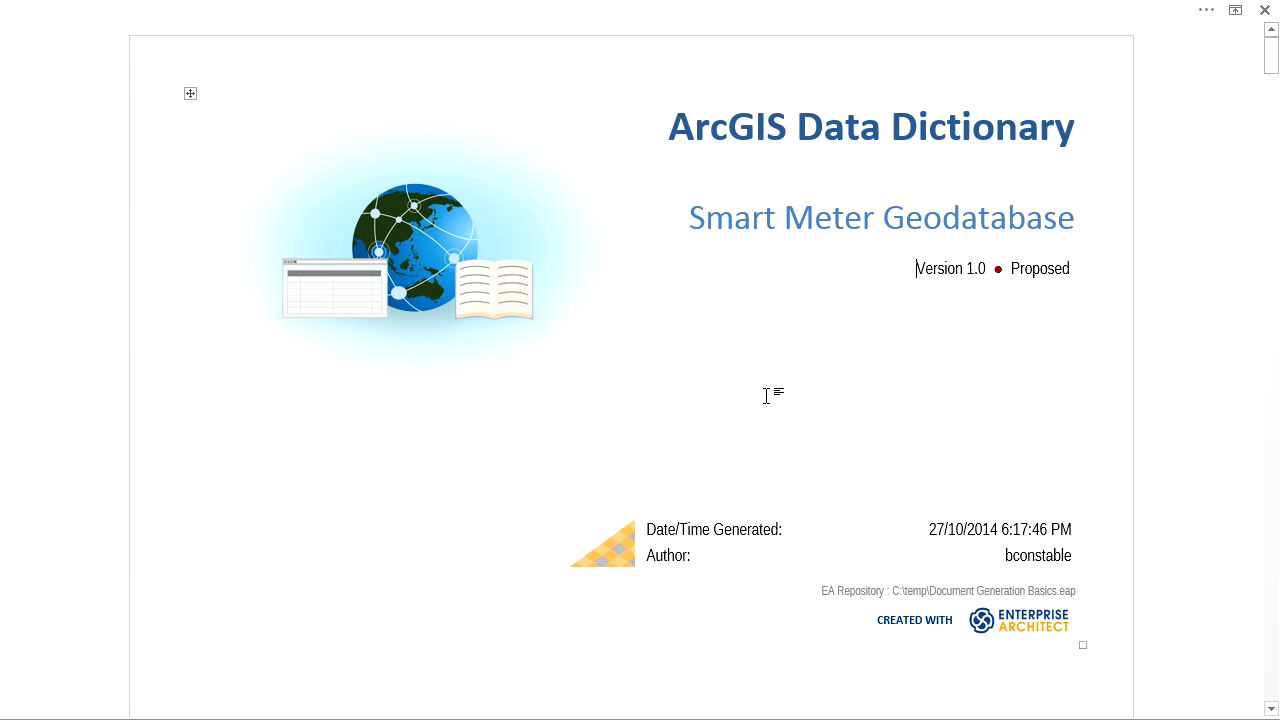
- Update the table of contents field in the generated data dictionary document
{"action": "scroll", "coordinate": [768, 394], "scroll_direction": "down", "scroll_amount": 6}
{"action": "scroll", "coordinate": [768, 391], "scroll_direction": "down", "scroll_amount": 6}
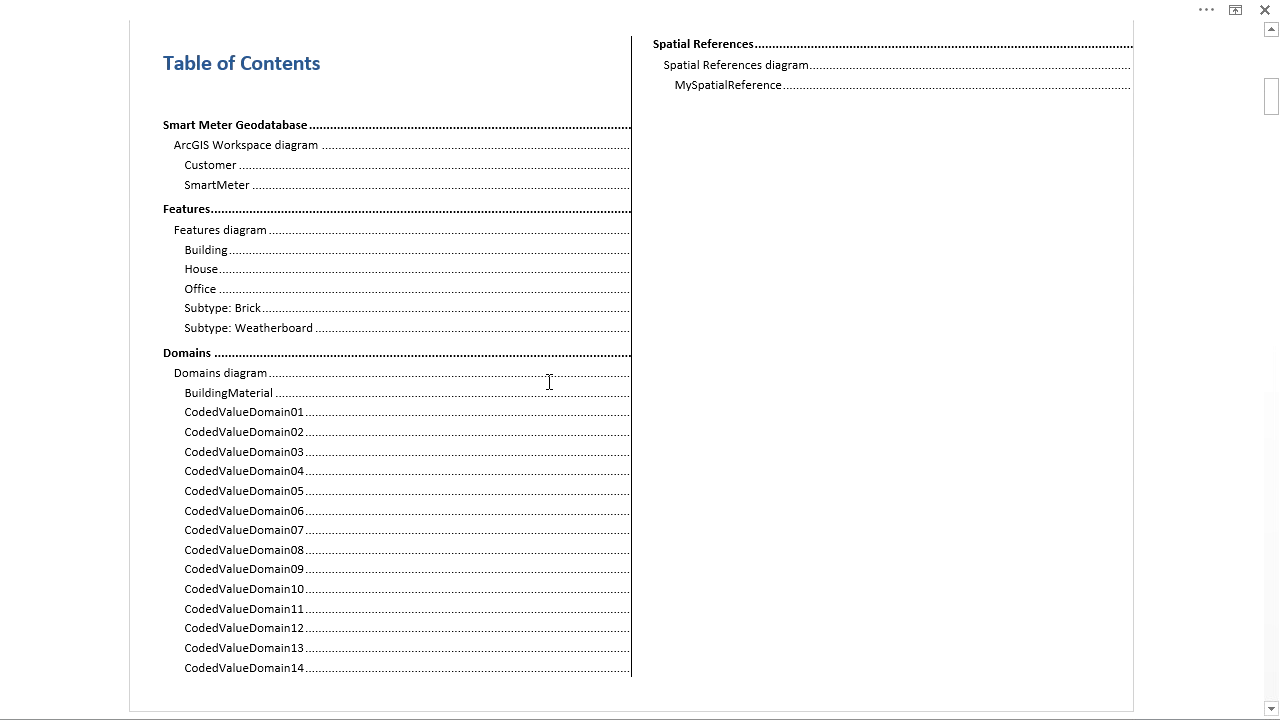
{"action": "left_click", "coordinate": [549, 382]}
{"action": "right_click", "coordinate": [549, 382]}
{"action": "left_click", "coordinate": [618, 497]}
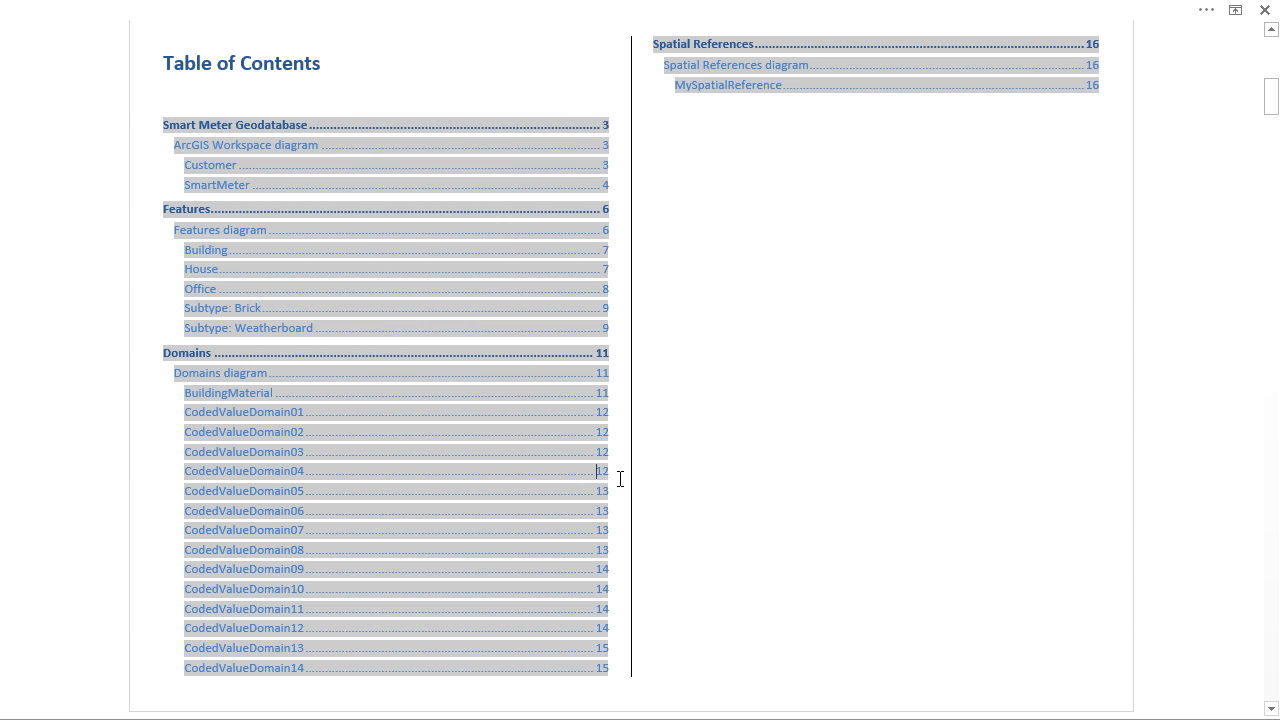
{"action": "left_click", "coordinate": [671, 476]}
- Examine the ArcGIS Workspace diagram and the Customer class's properties, relationships and attributes tables in the generated document
{"action": "scroll", "coordinate": [680, 469], "scroll_direction": "down", "scroll_amount": 9}
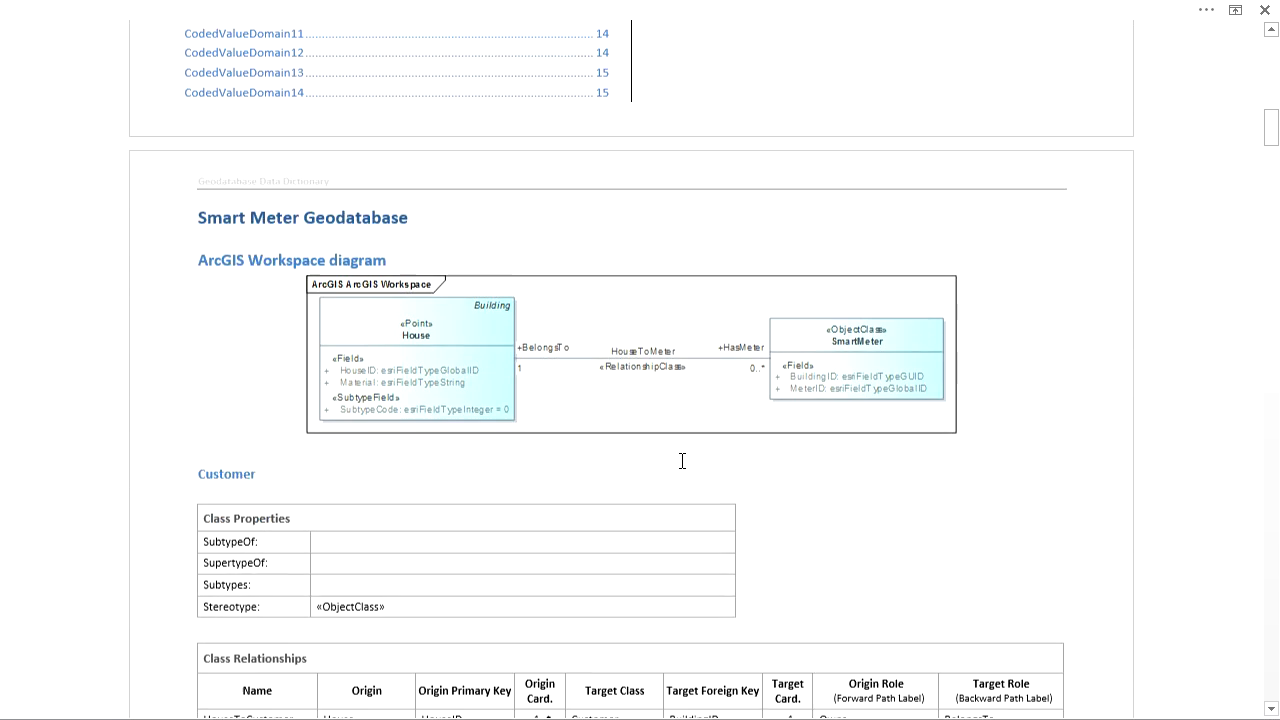
{"action": "scroll", "coordinate": [682, 460], "scroll_direction": "down", "scroll_amount": 3}
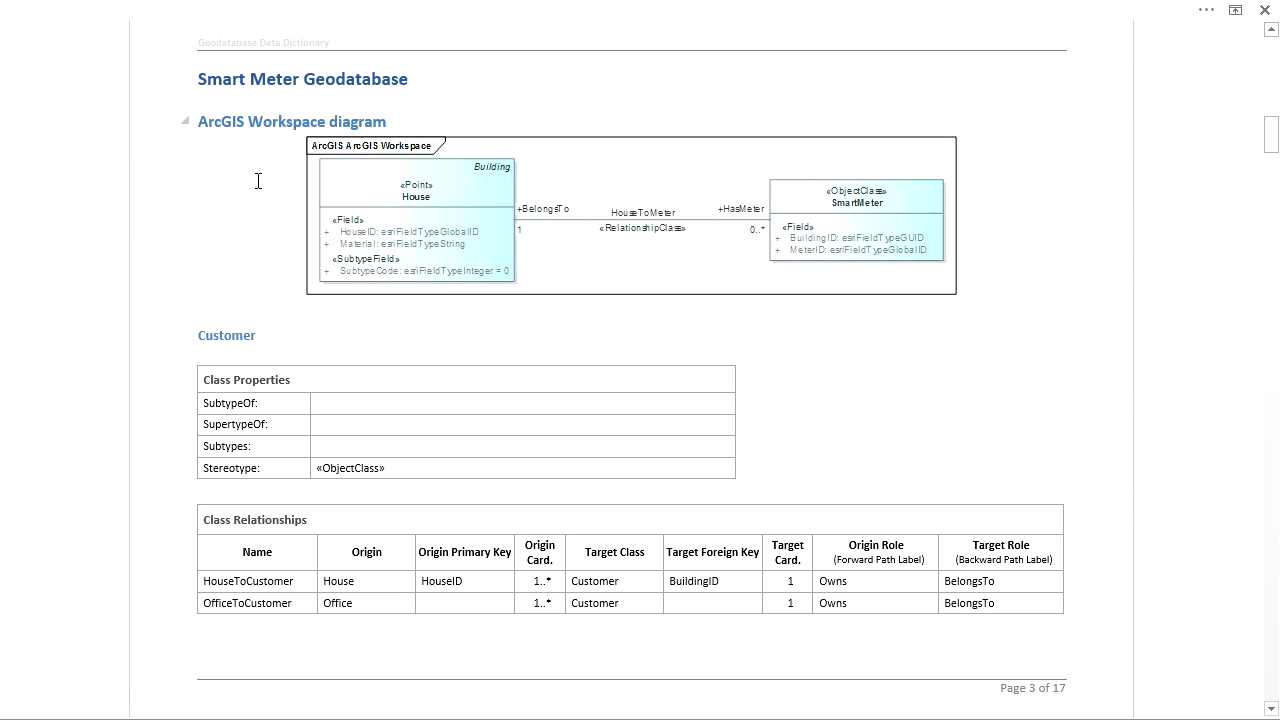
{"action": "double_click", "coordinate": [231, 335]}
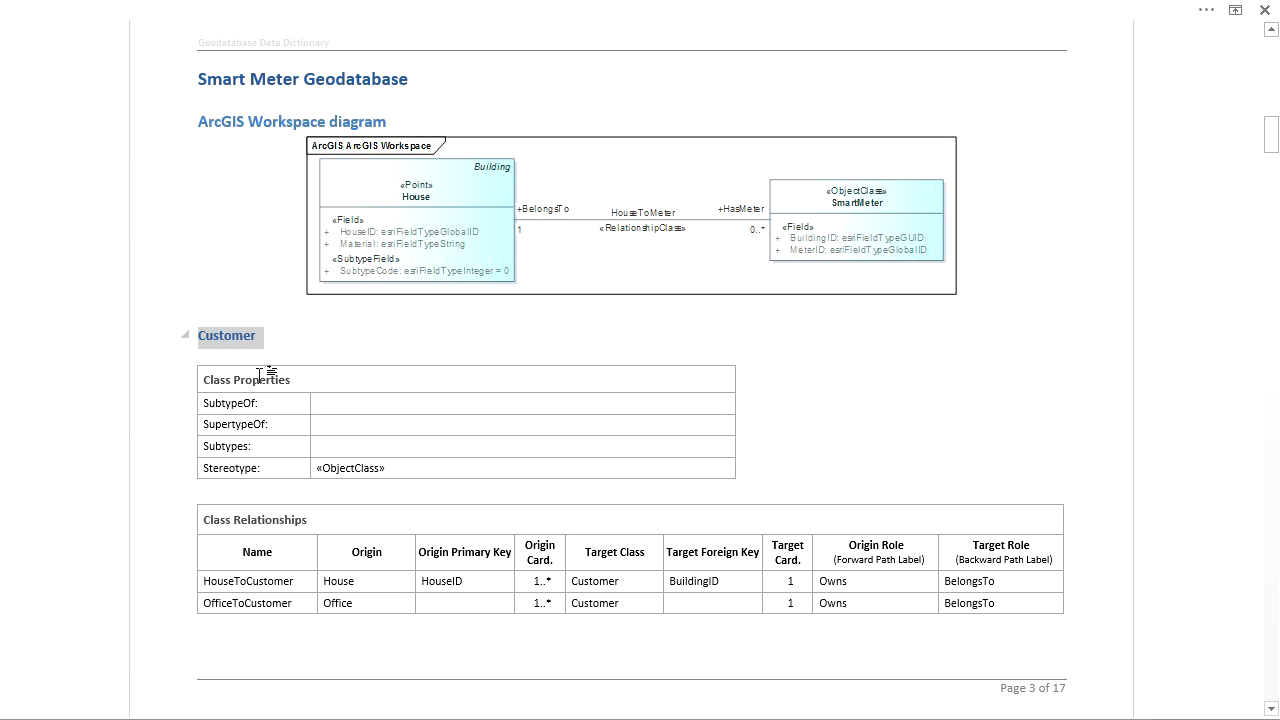
{"action": "scroll", "coordinate": [458, 450], "scroll_direction": "down", "scroll_amount": 5}
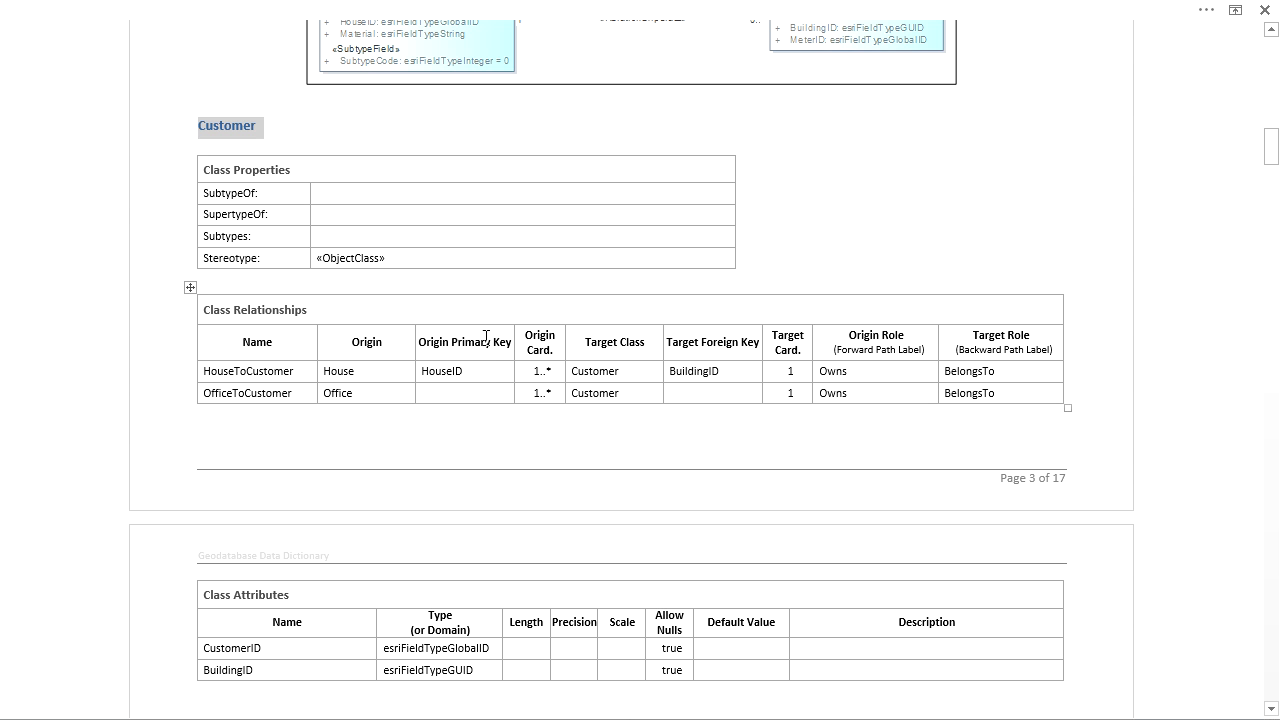